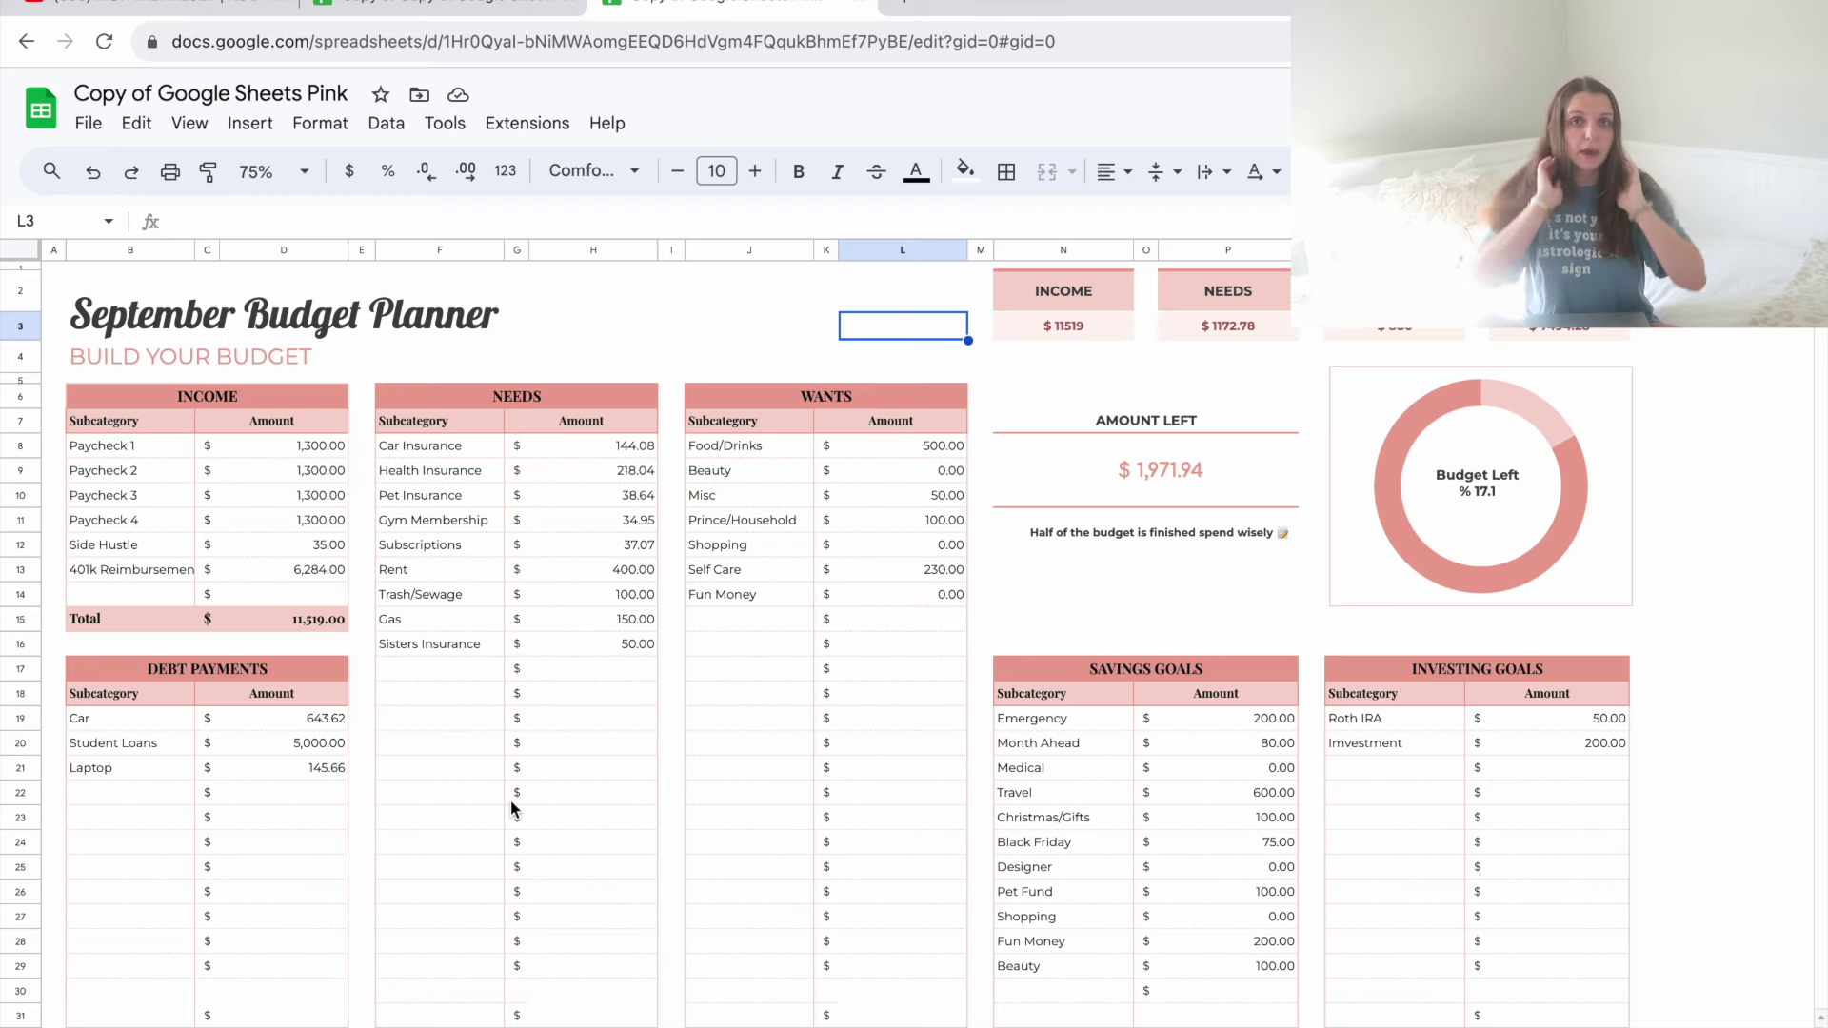
# Step: Review the September income entries and the debt payments for the car, student loans and laptop
pyautogui.scroll(-1, 511, 802)
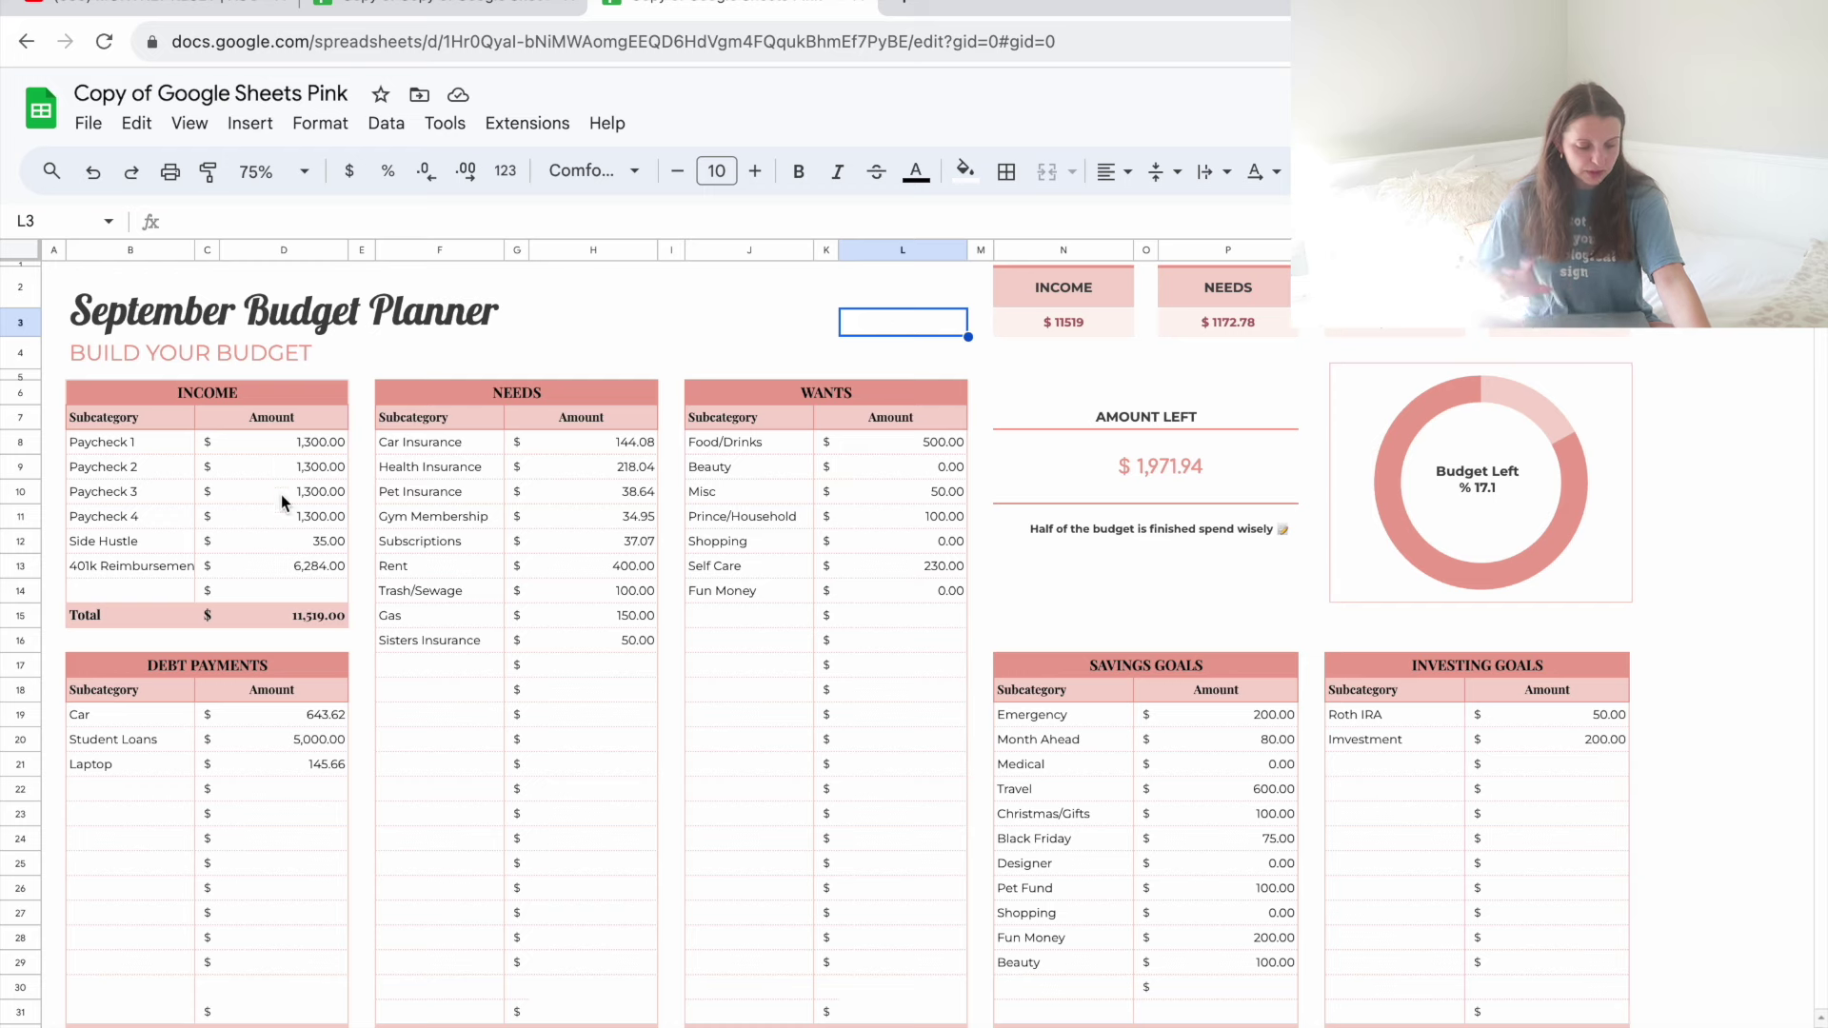
pyautogui.scroll(-2, 282, 495)
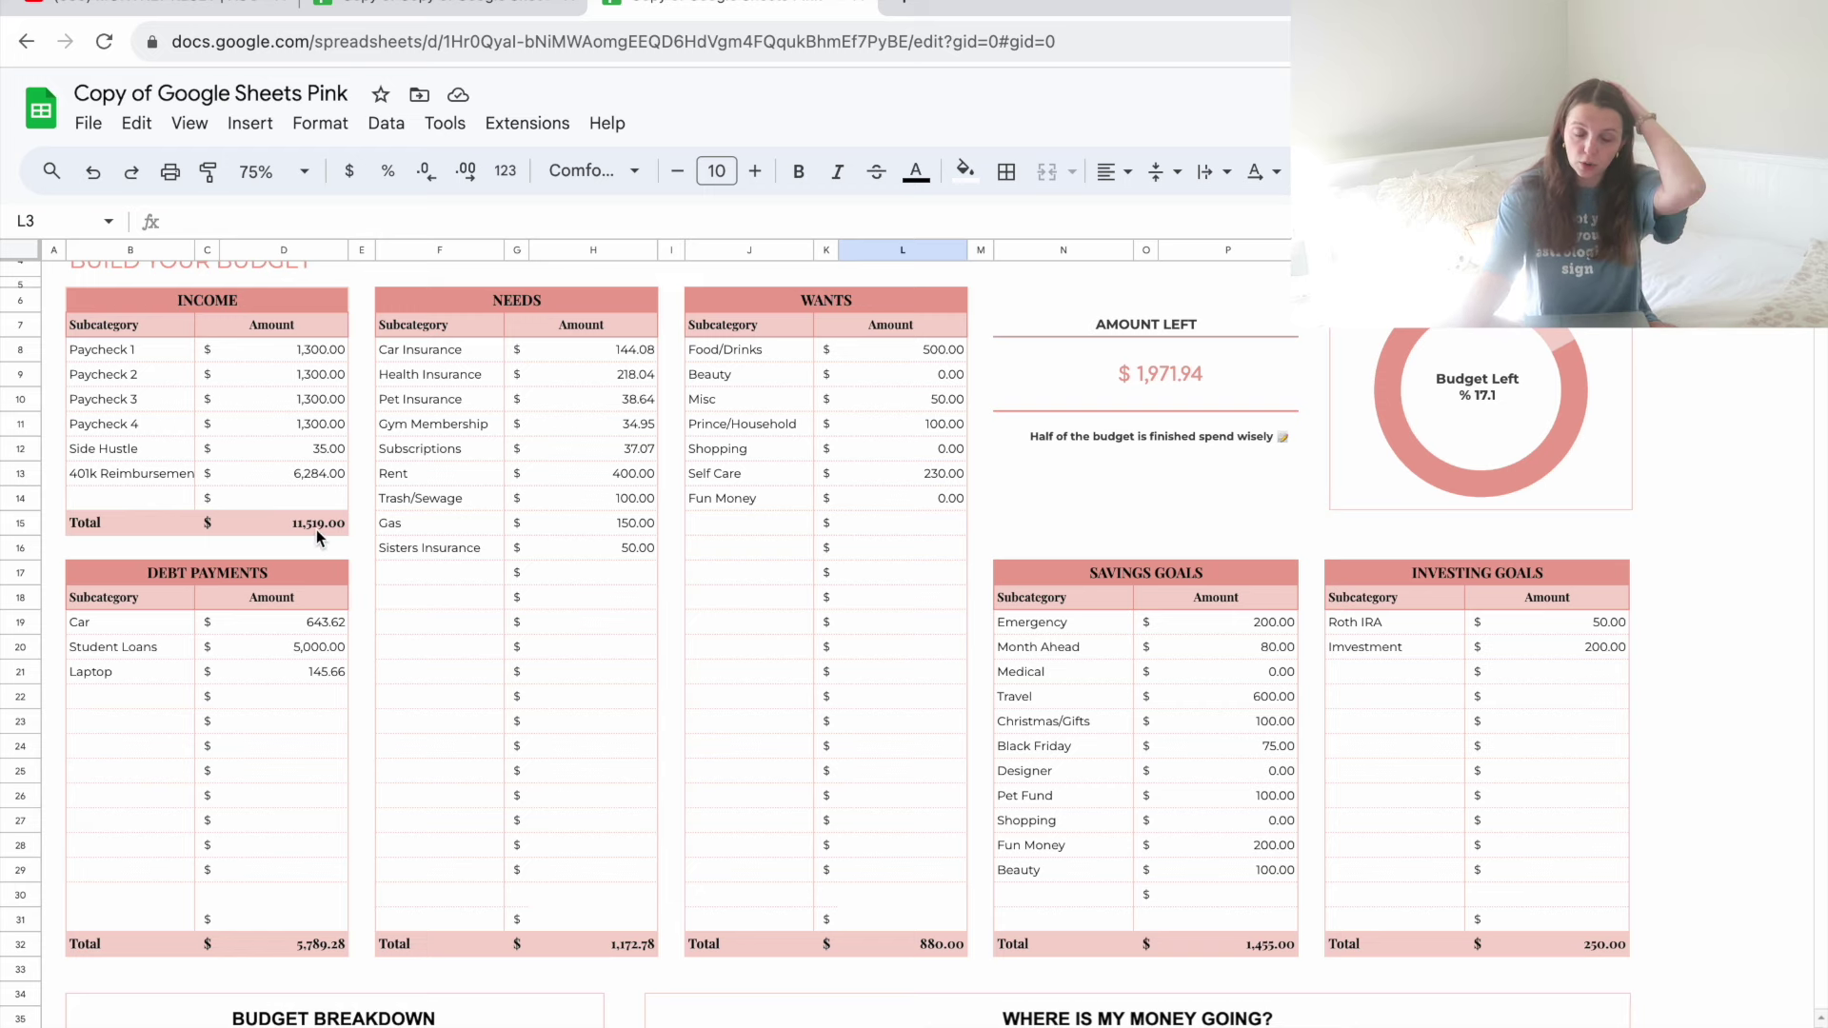
pyautogui.scroll(-2, 317, 536)
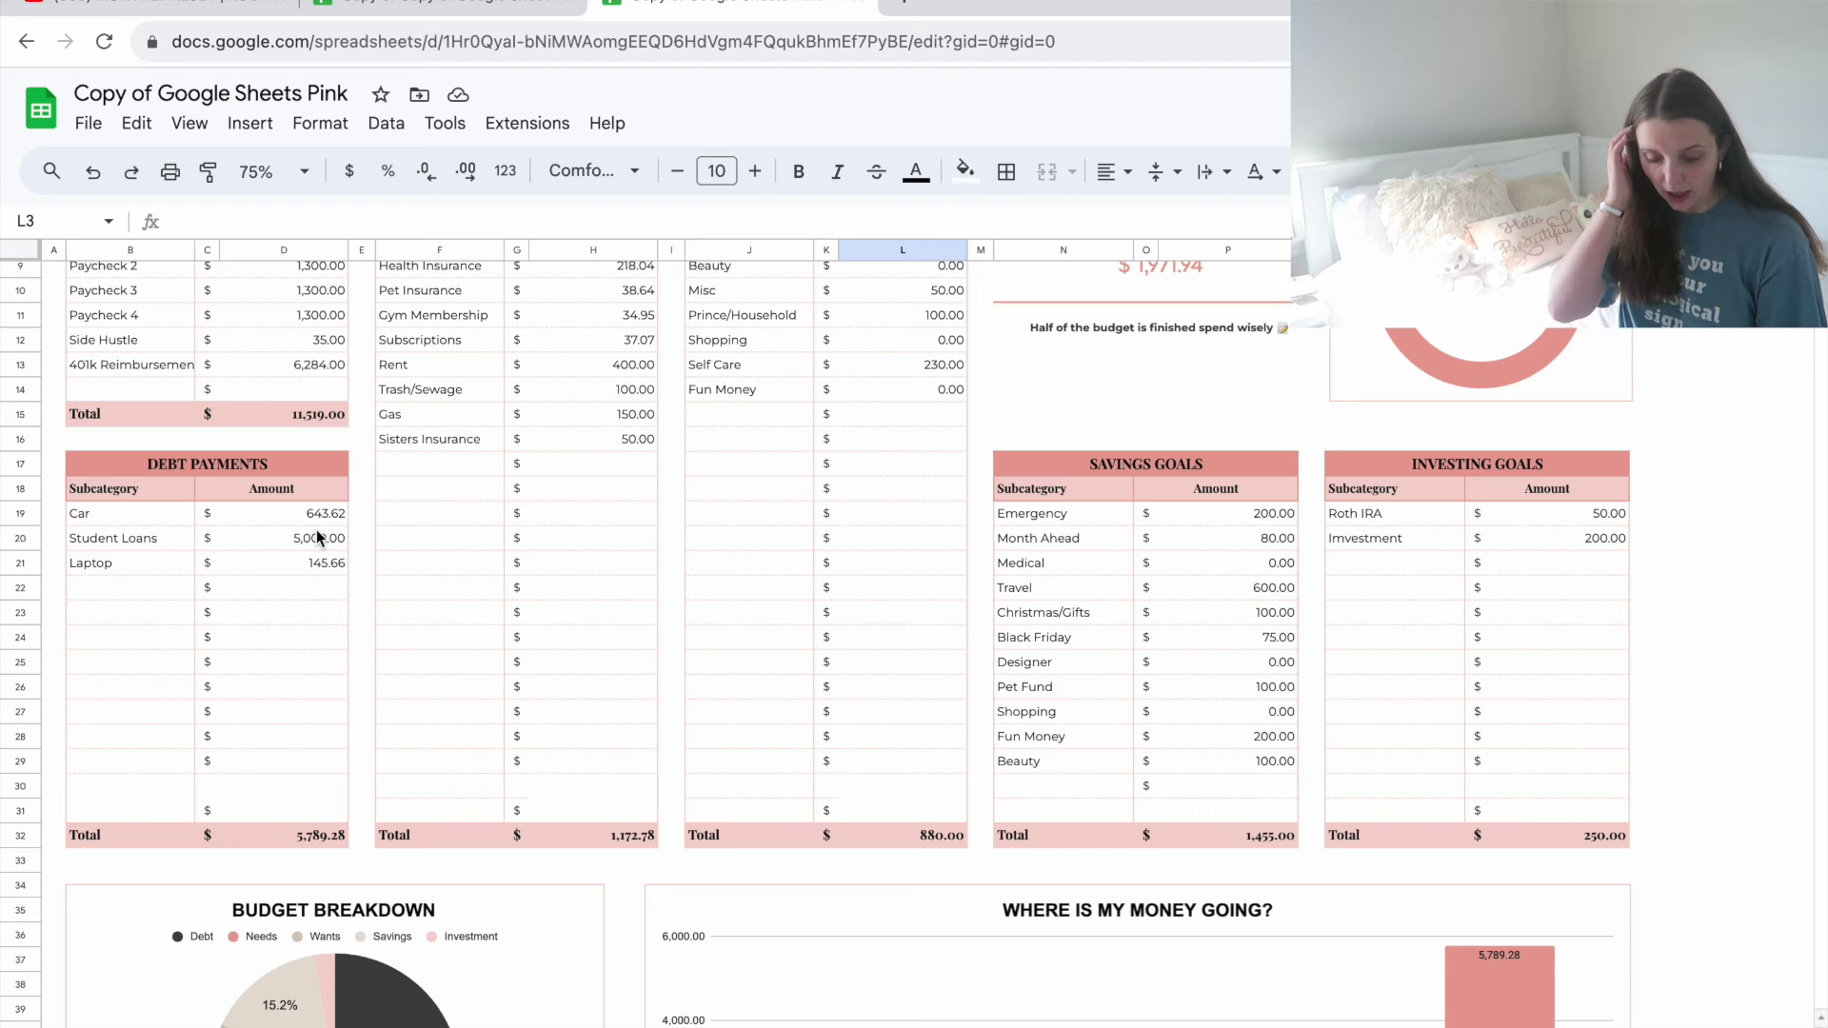
pyautogui.scroll(2, 317, 534)
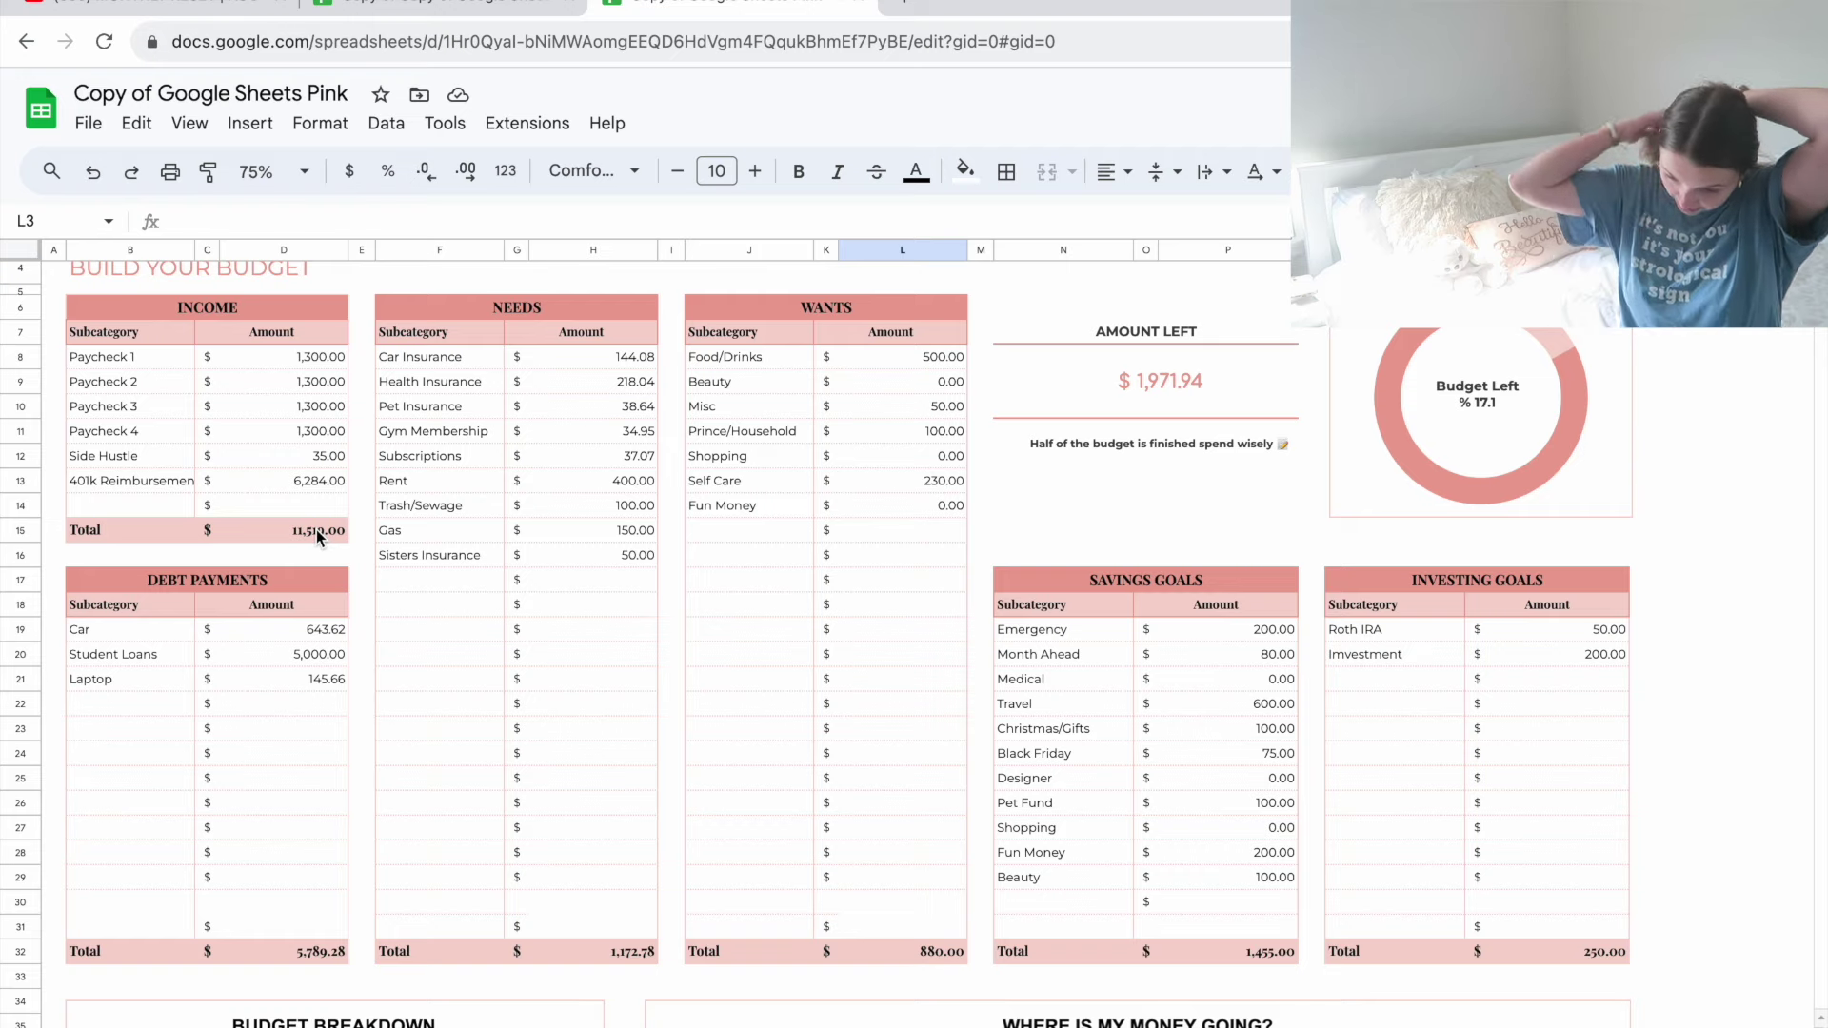
pyautogui.scroll(-3, 318, 505)
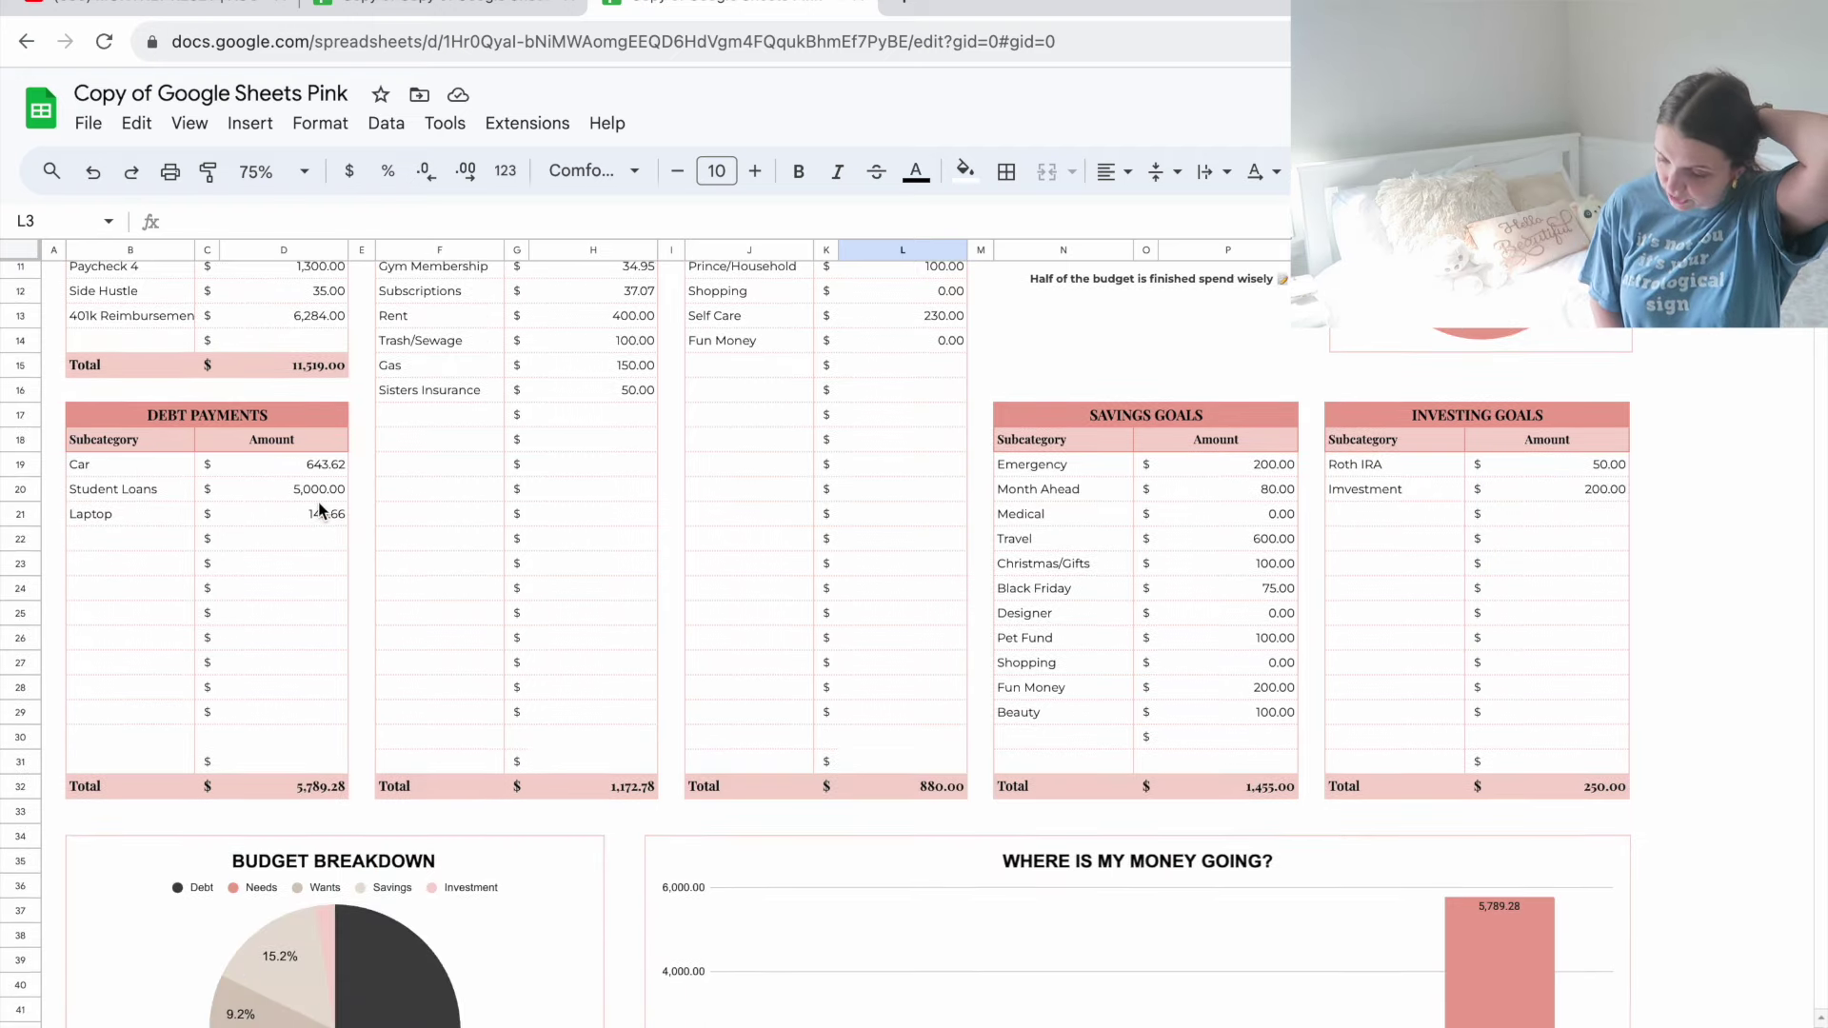
pyautogui.scroll(-1, 318, 502)
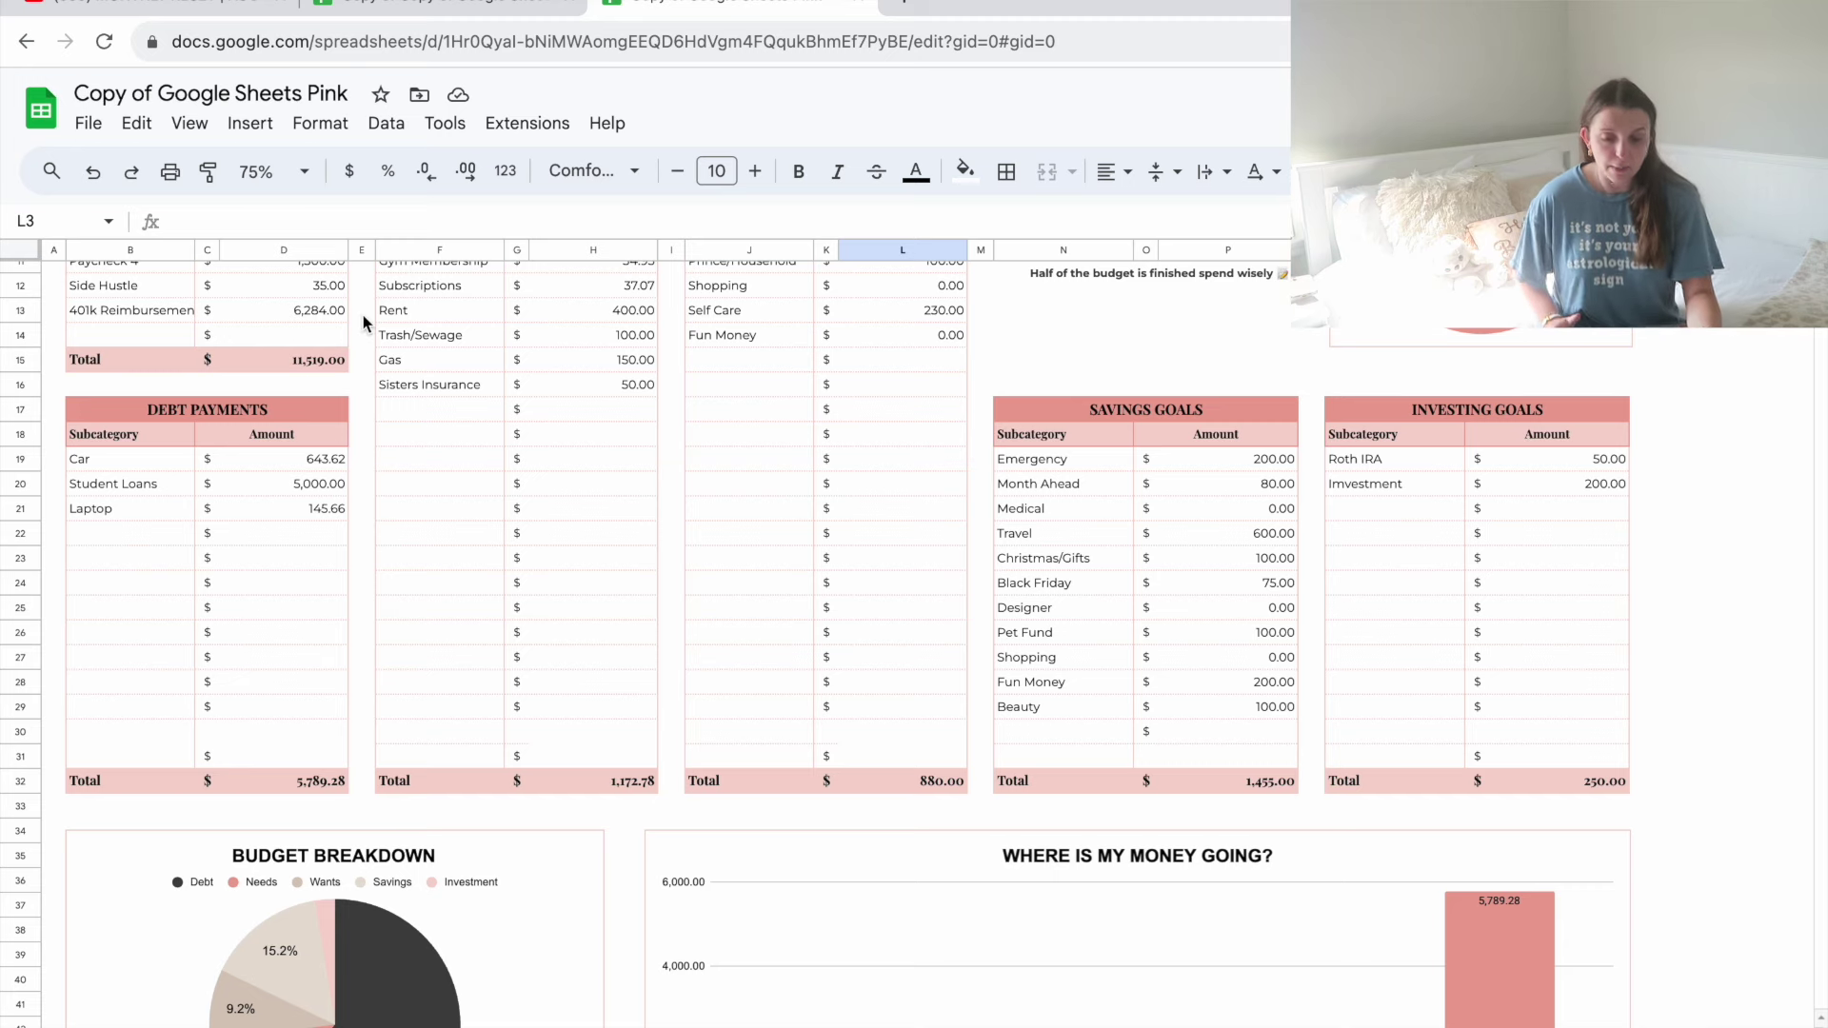
pyautogui.scroll(5, 362, 383)
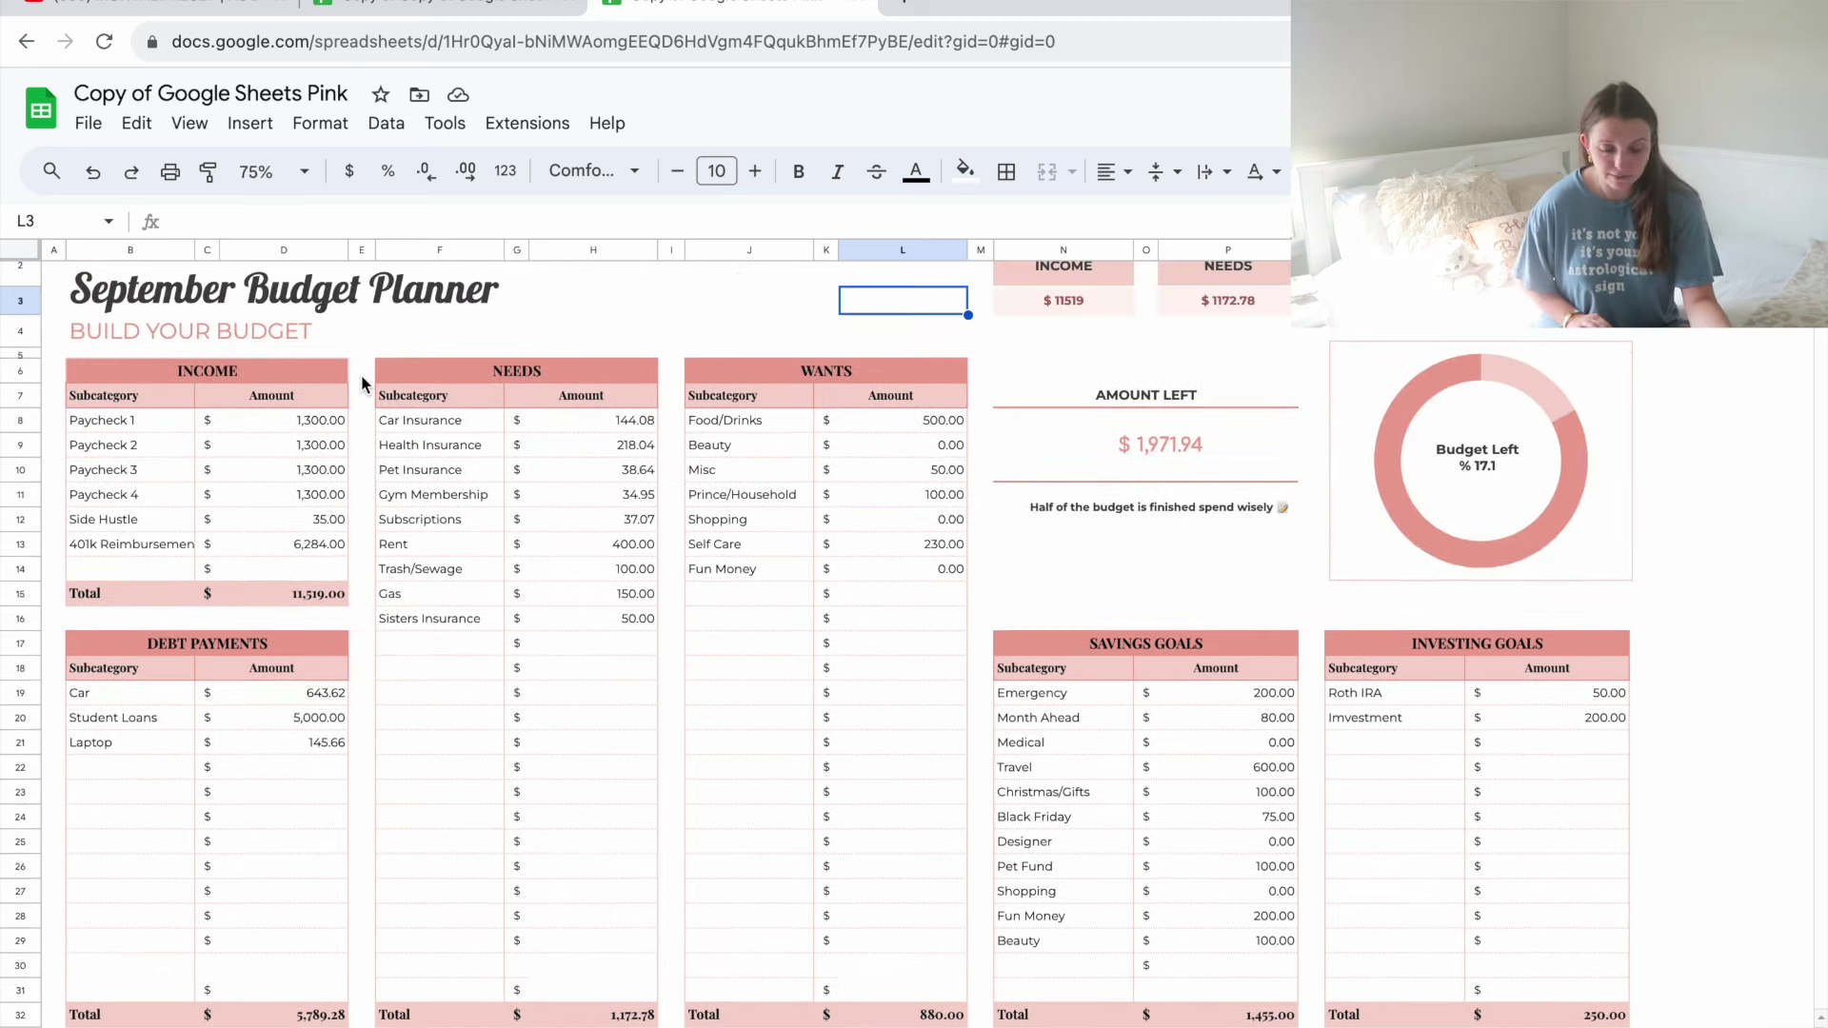
# Step: Examine the Needs table line by line, from car insurance to the sister's insurance, down to its total
pyautogui.scroll(-2, 480, 467)
pyautogui.hscroll(1, 480, 466)
pyautogui.scroll(-2, 480, 466)
pyautogui.hscroll(-1, 479, 467)
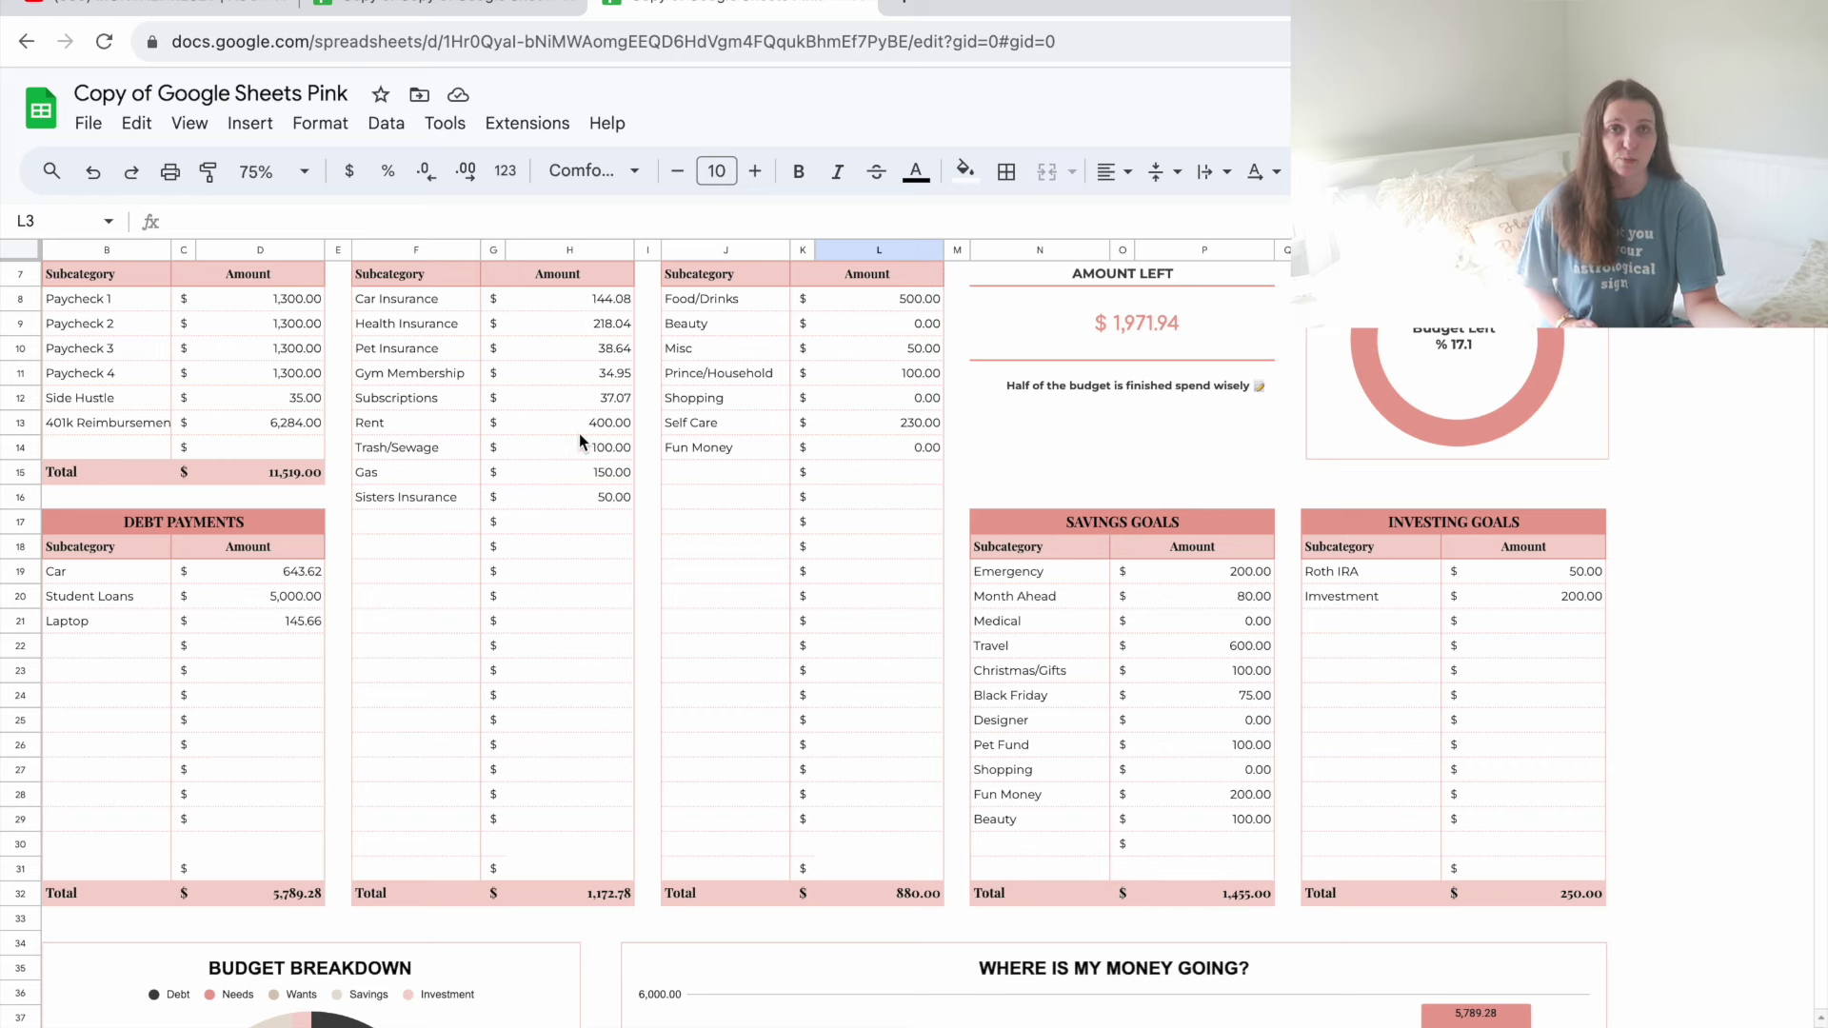
pyautogui.scroll(-1, 575, 502)
pyautogui.hscroll(-1, 575, 502)
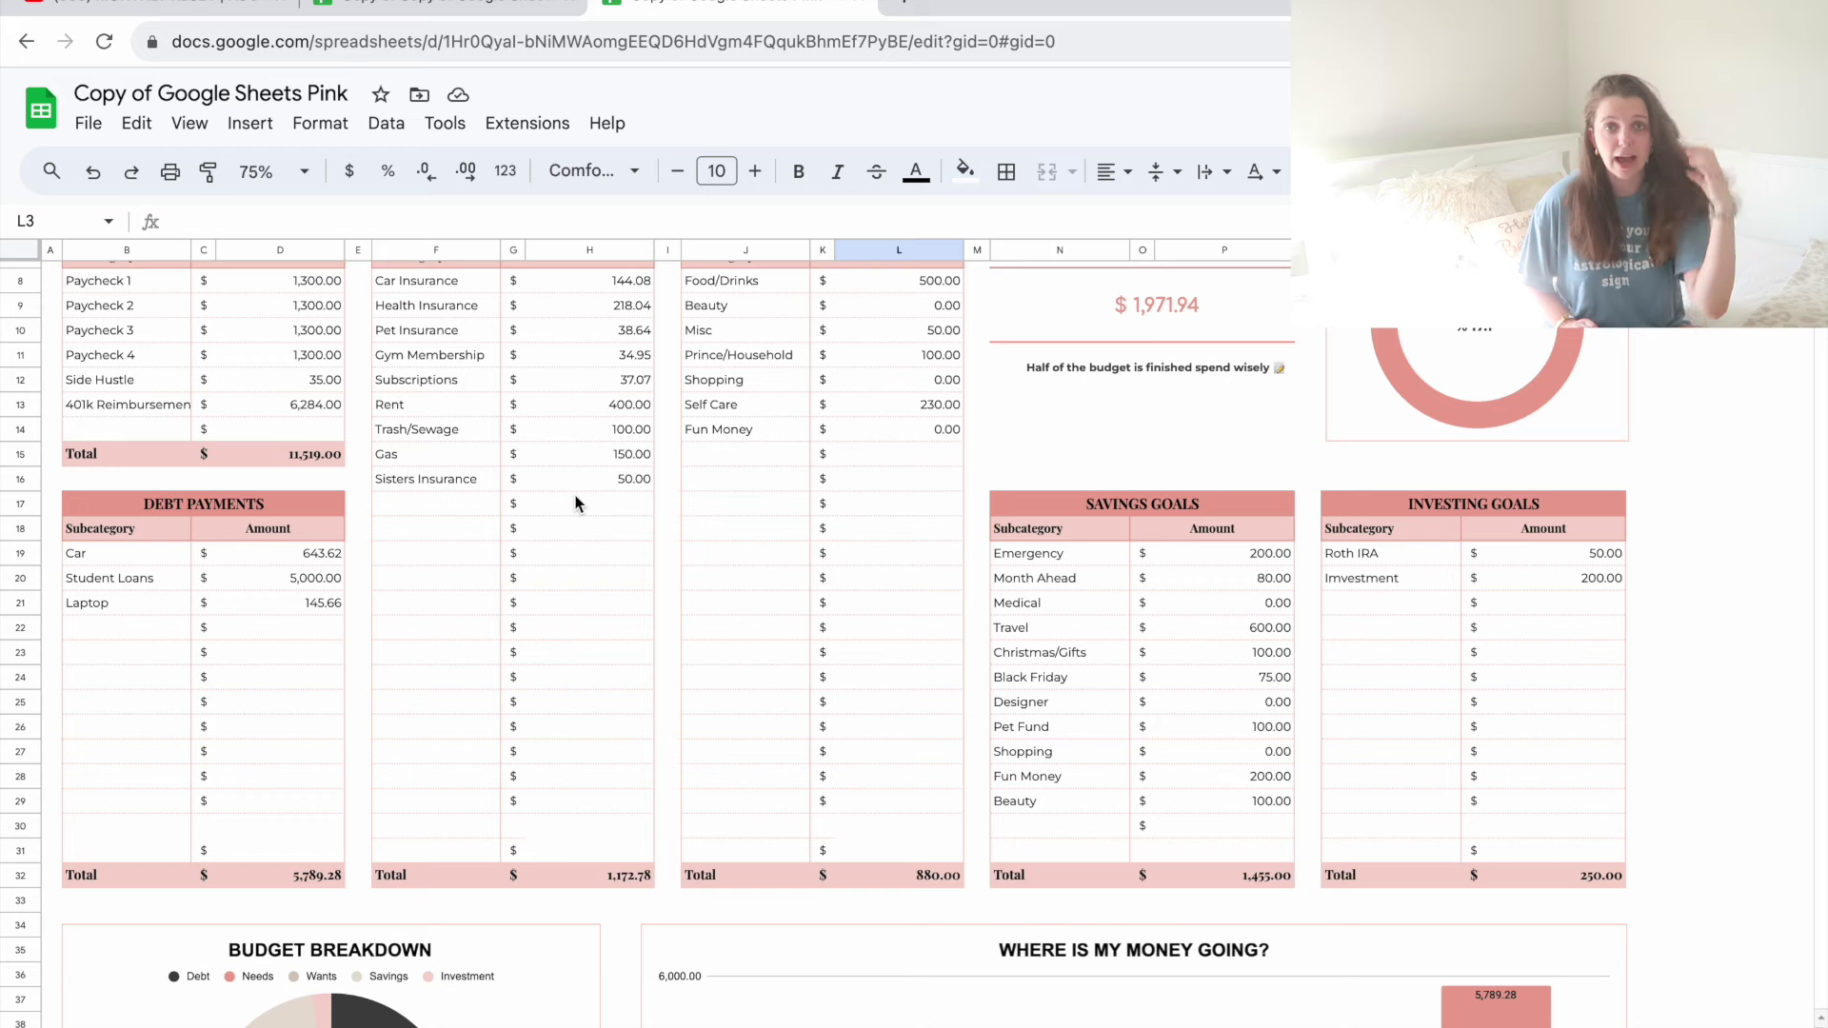
pyautogui.scroll(-1, 575, 503)
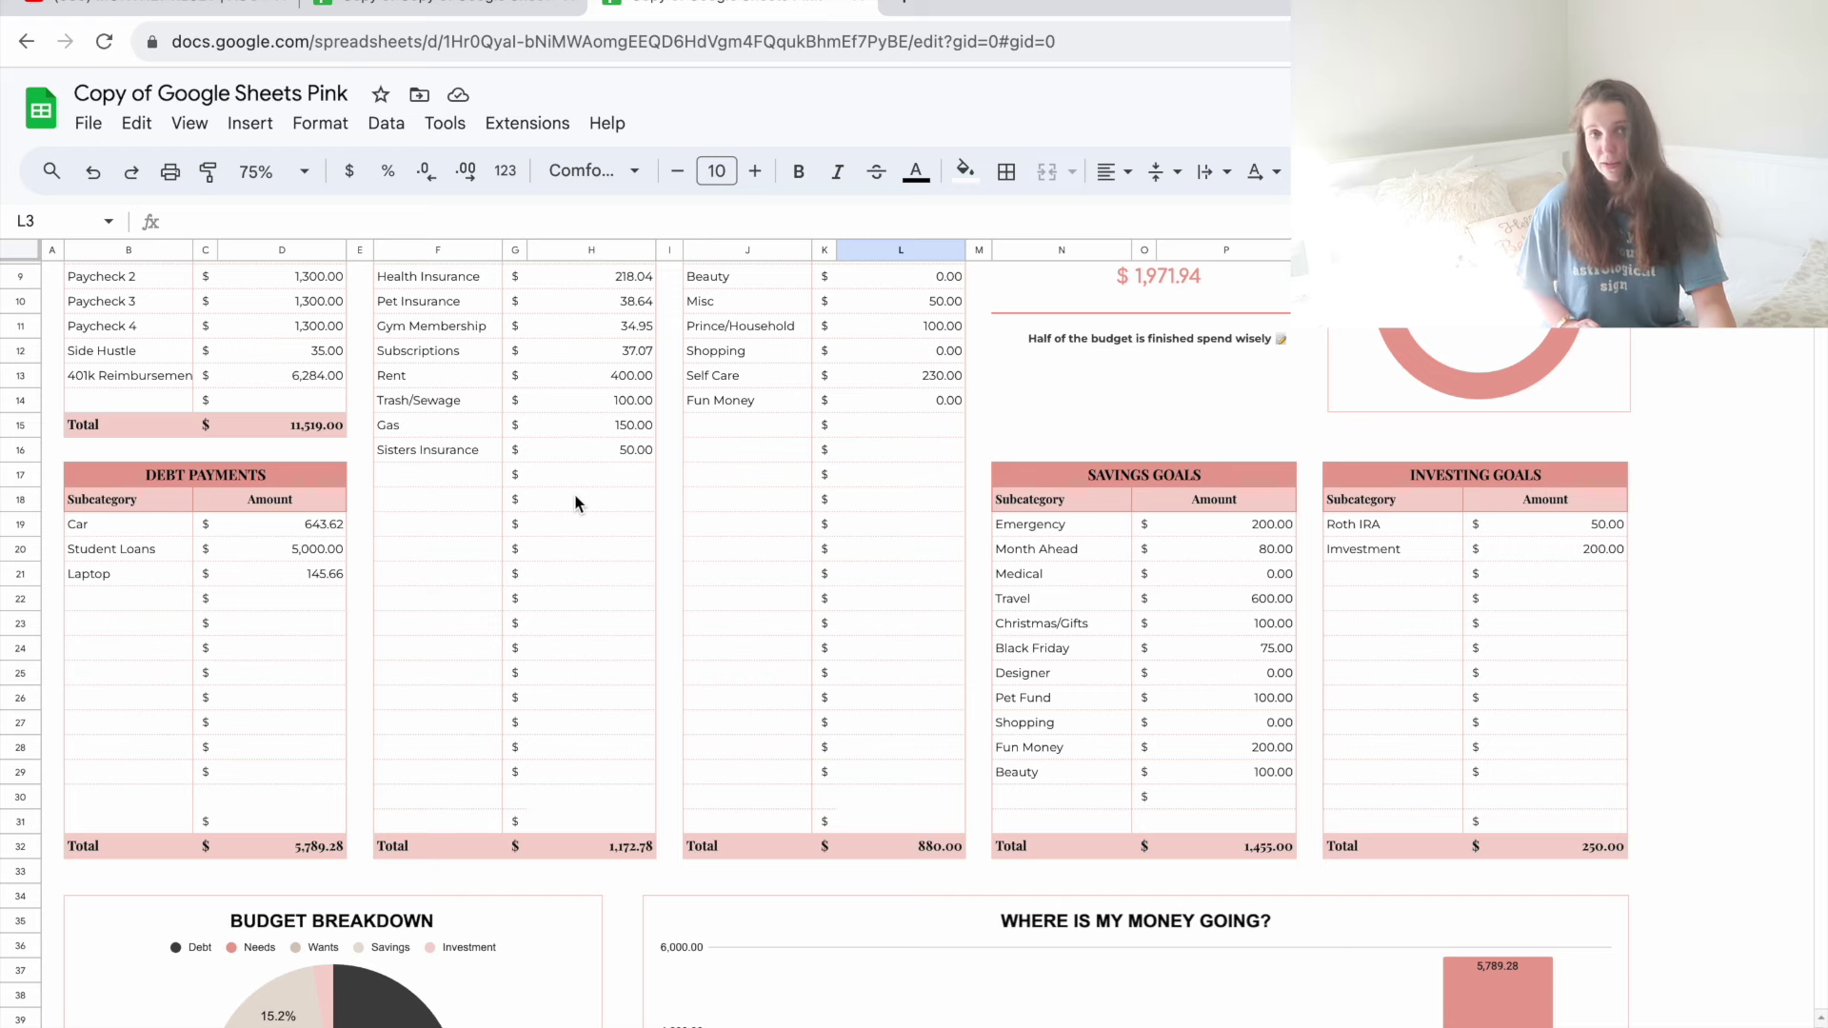
pyautogui.scroll(-1, 576, 503)
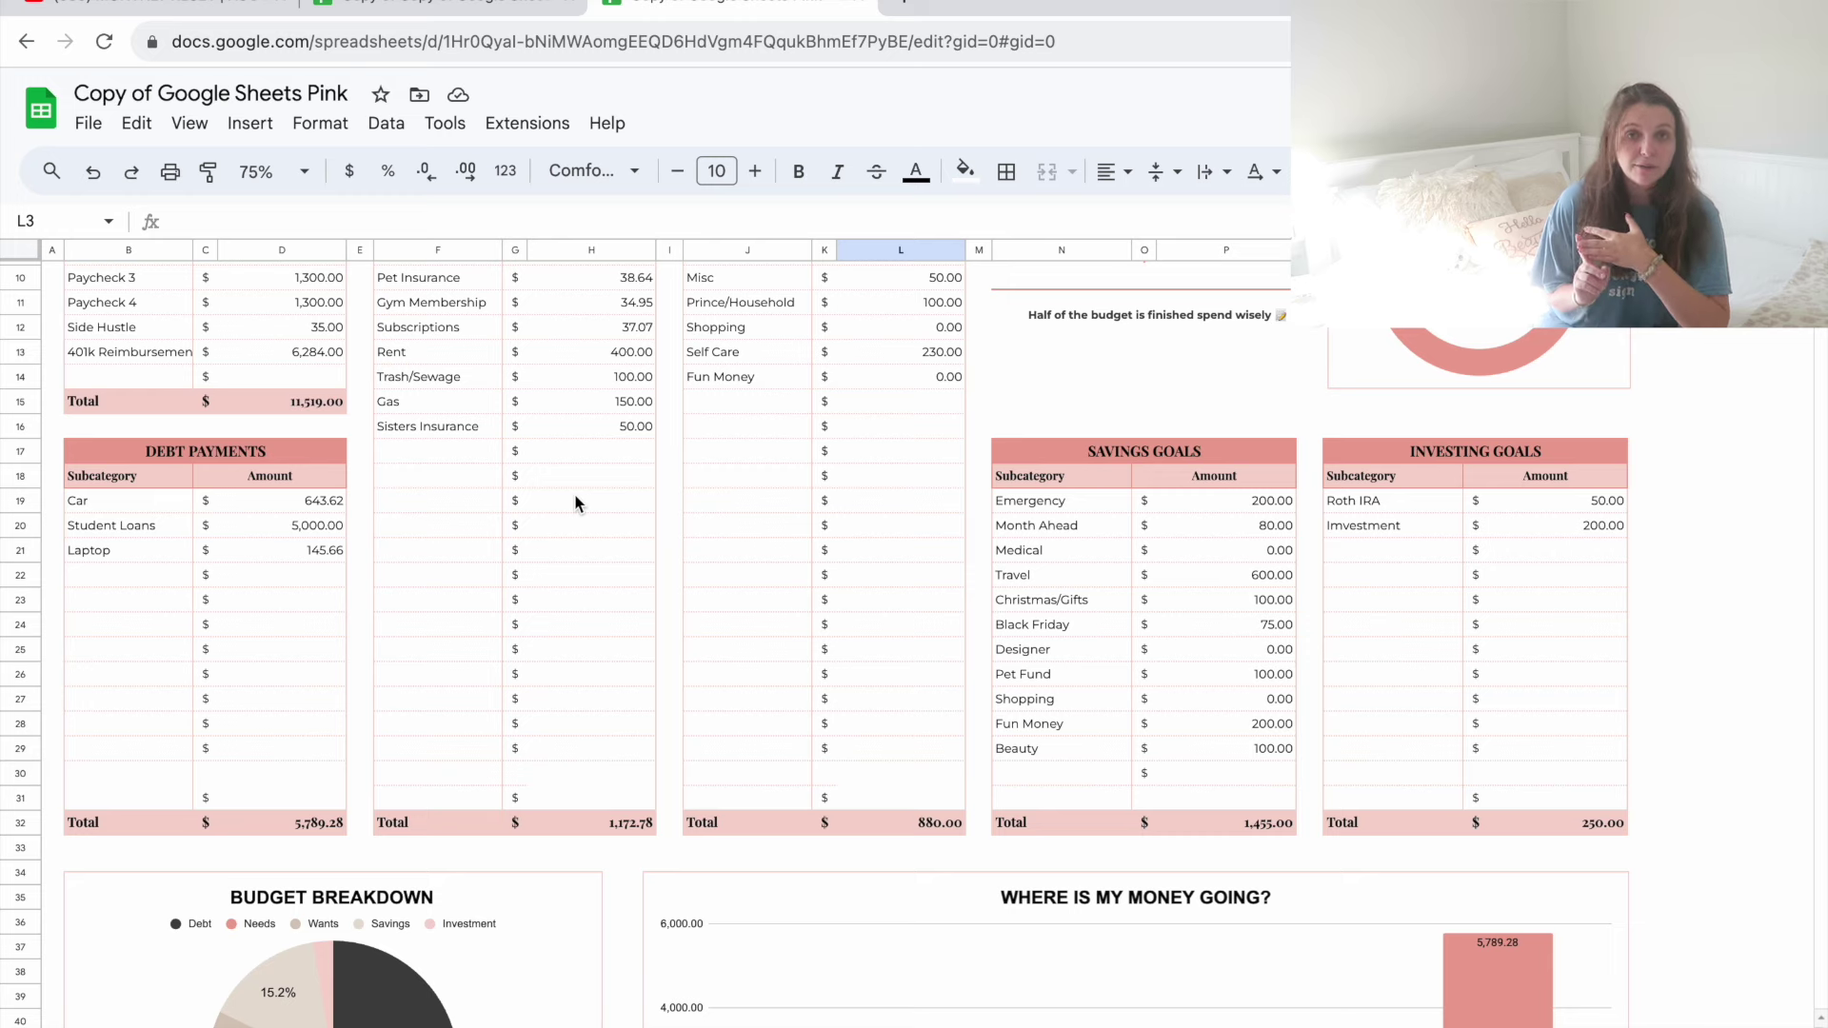
pyautogui.scroll(-1, 575, 502)
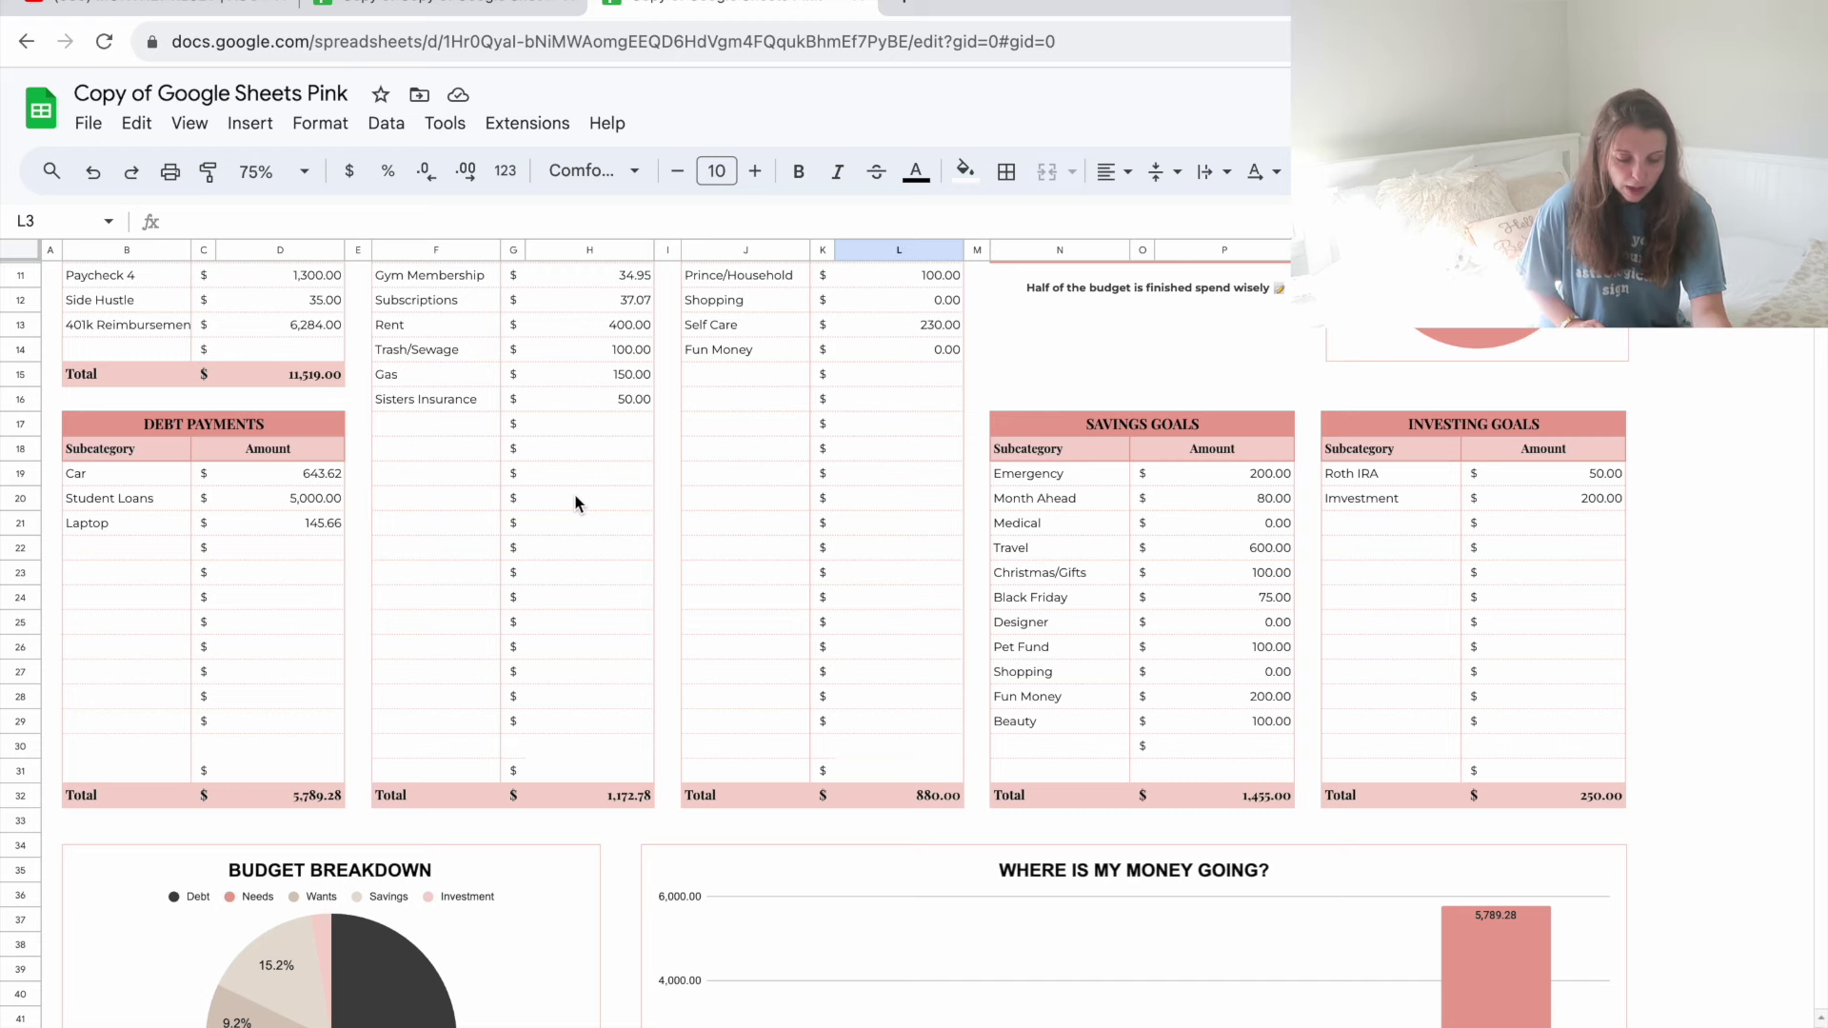
pyautogui.scroll(-1, 575, 503)
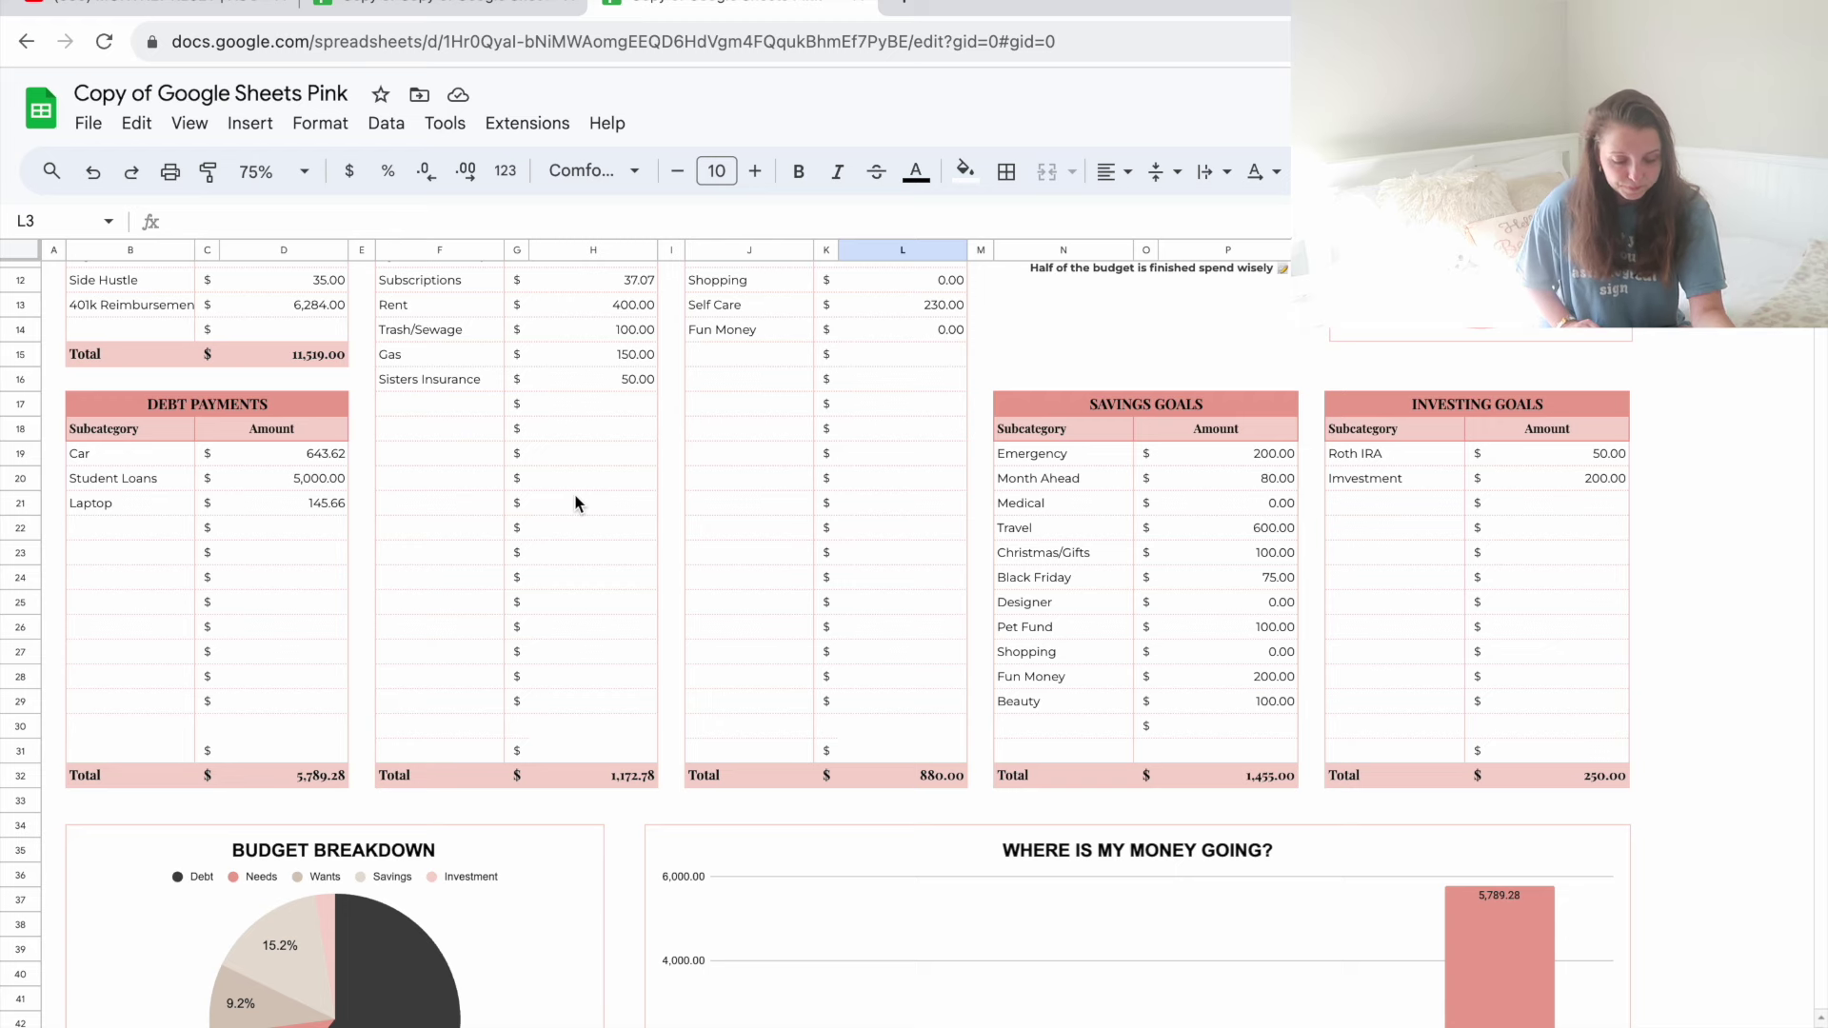
pyautogui.scroll(-1, 576, 502)
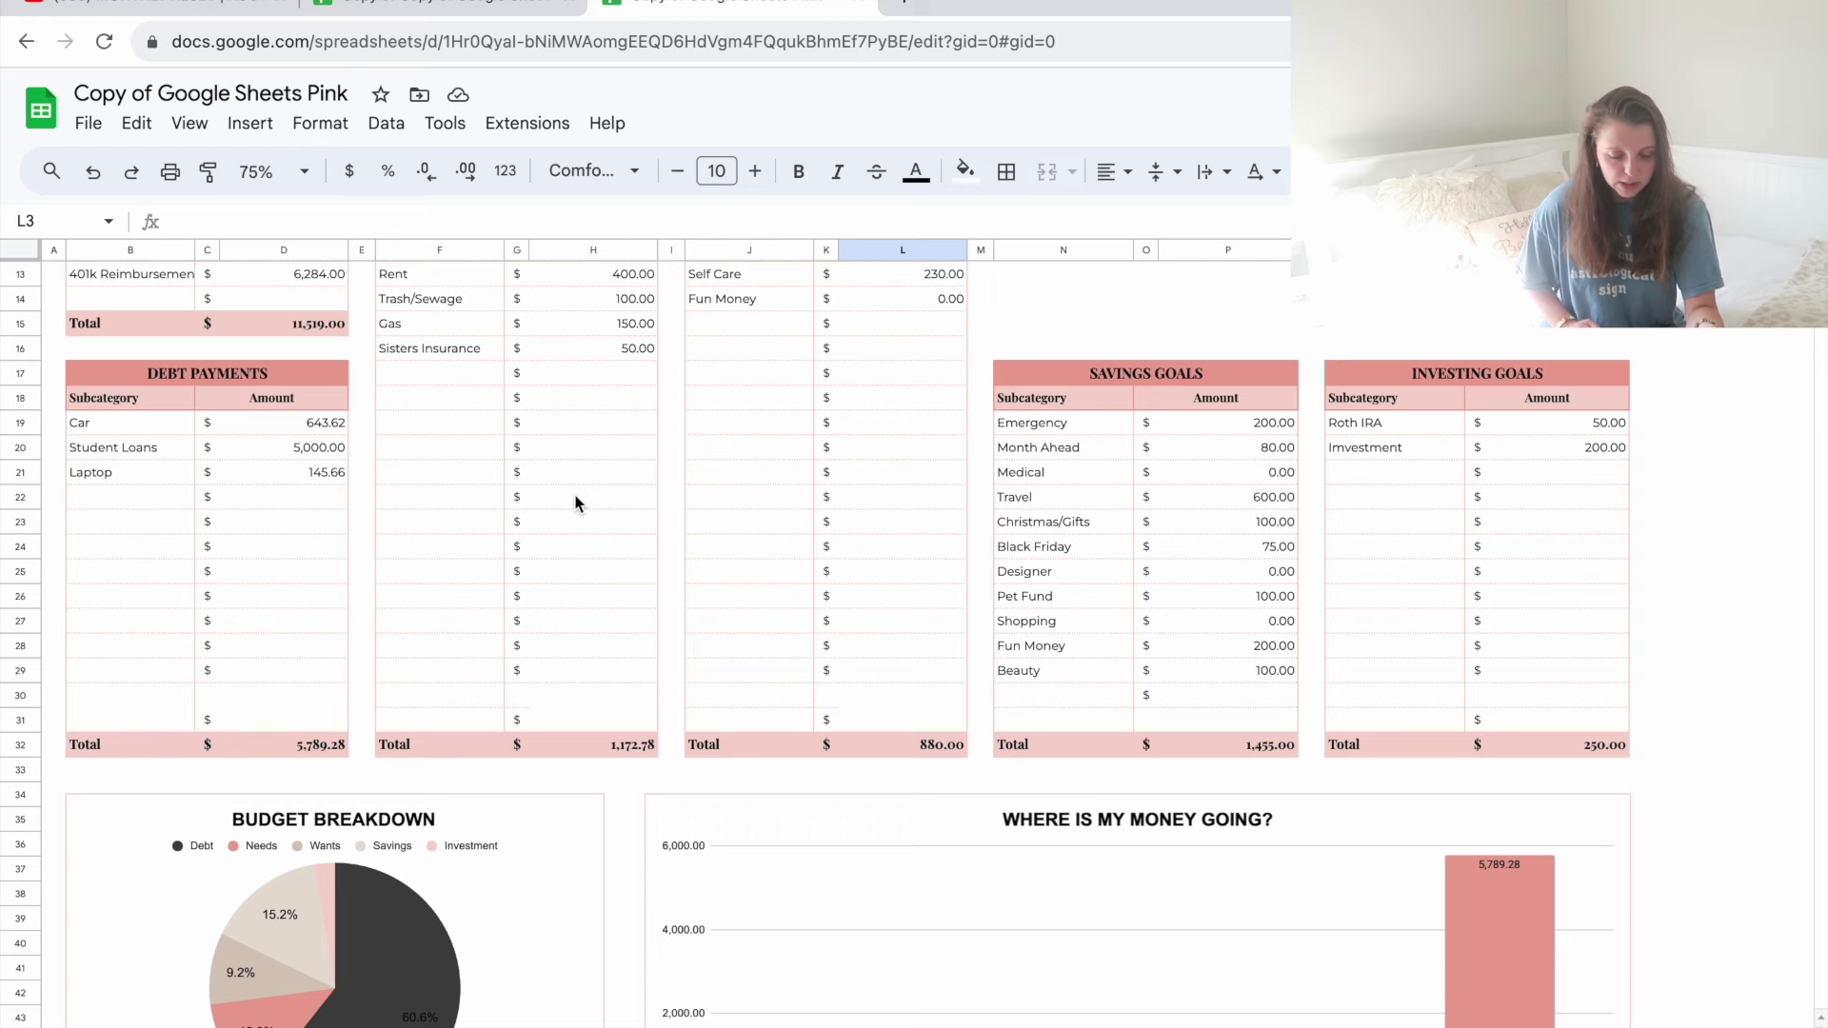
pyautogui.scroll(-1, 576, 503)
# Step: Examine the Wants table, from food and drinks through self care and fun money, down to its total
pyautogui.scroll(4, 576, 503)
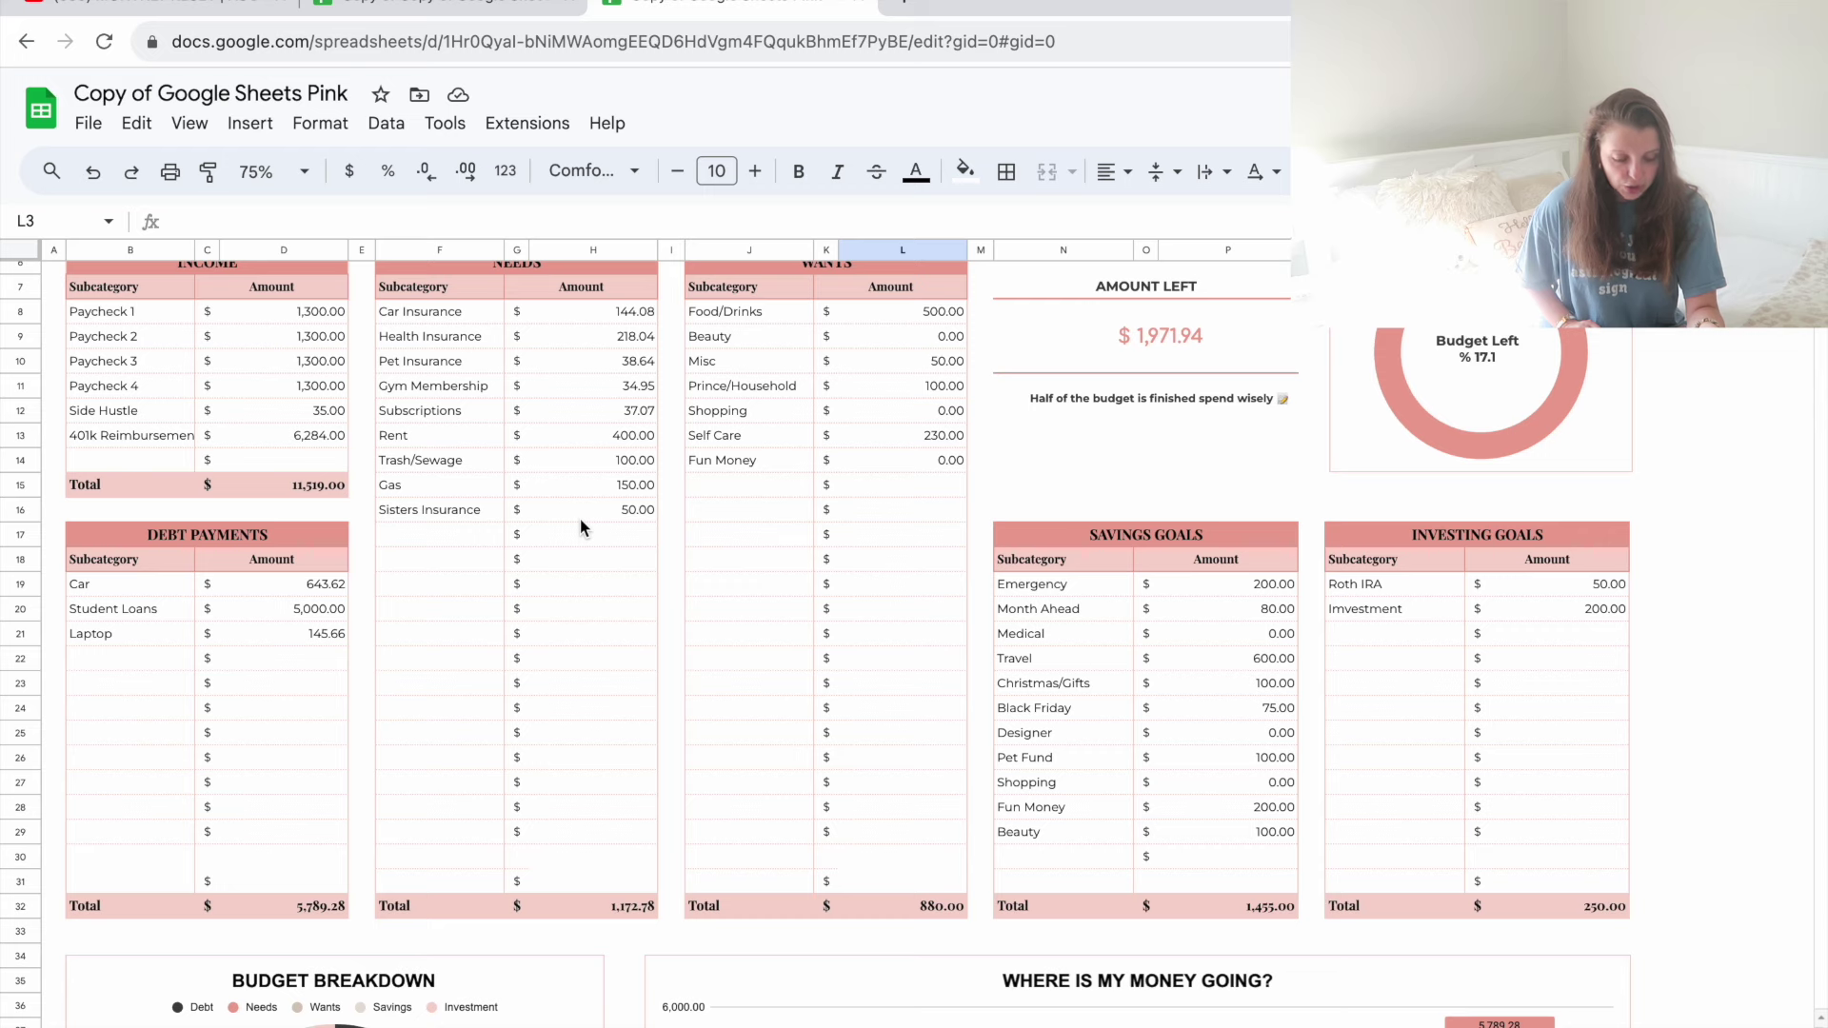
pyautogui.scroll(-1, 580, 526)
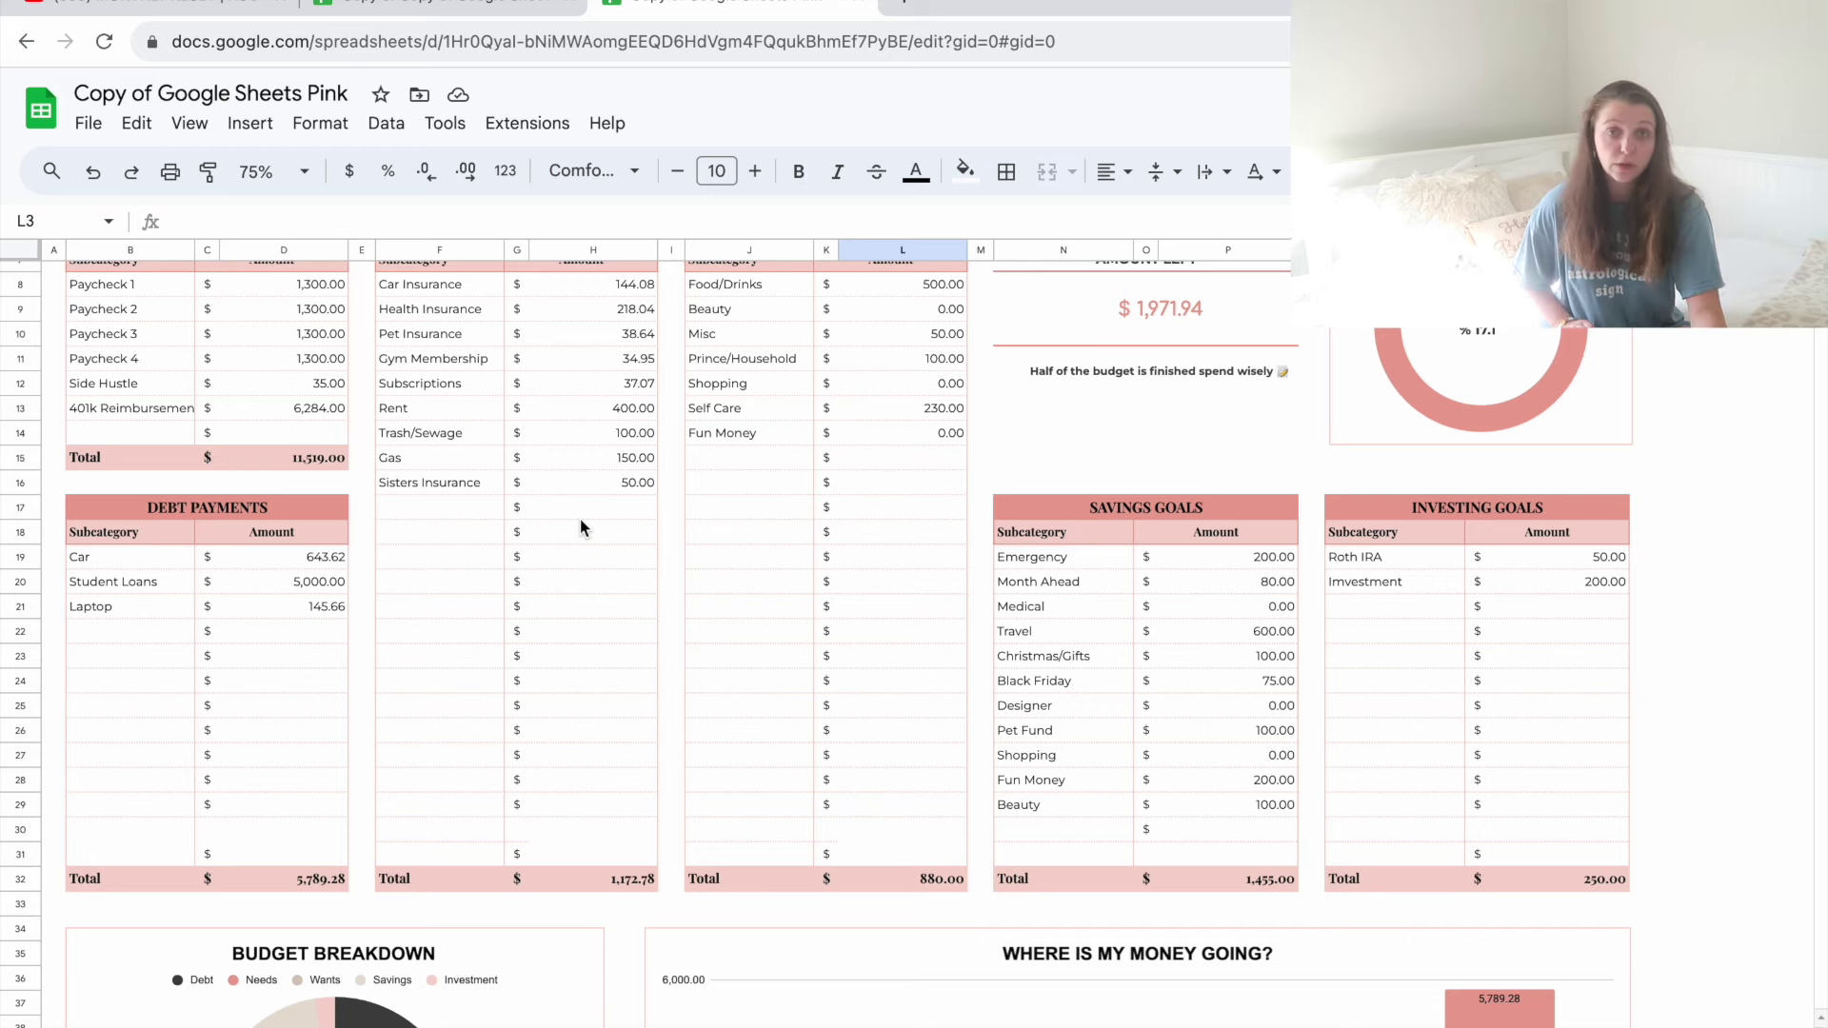
pyautogui.scroll(-1, 583, 526)
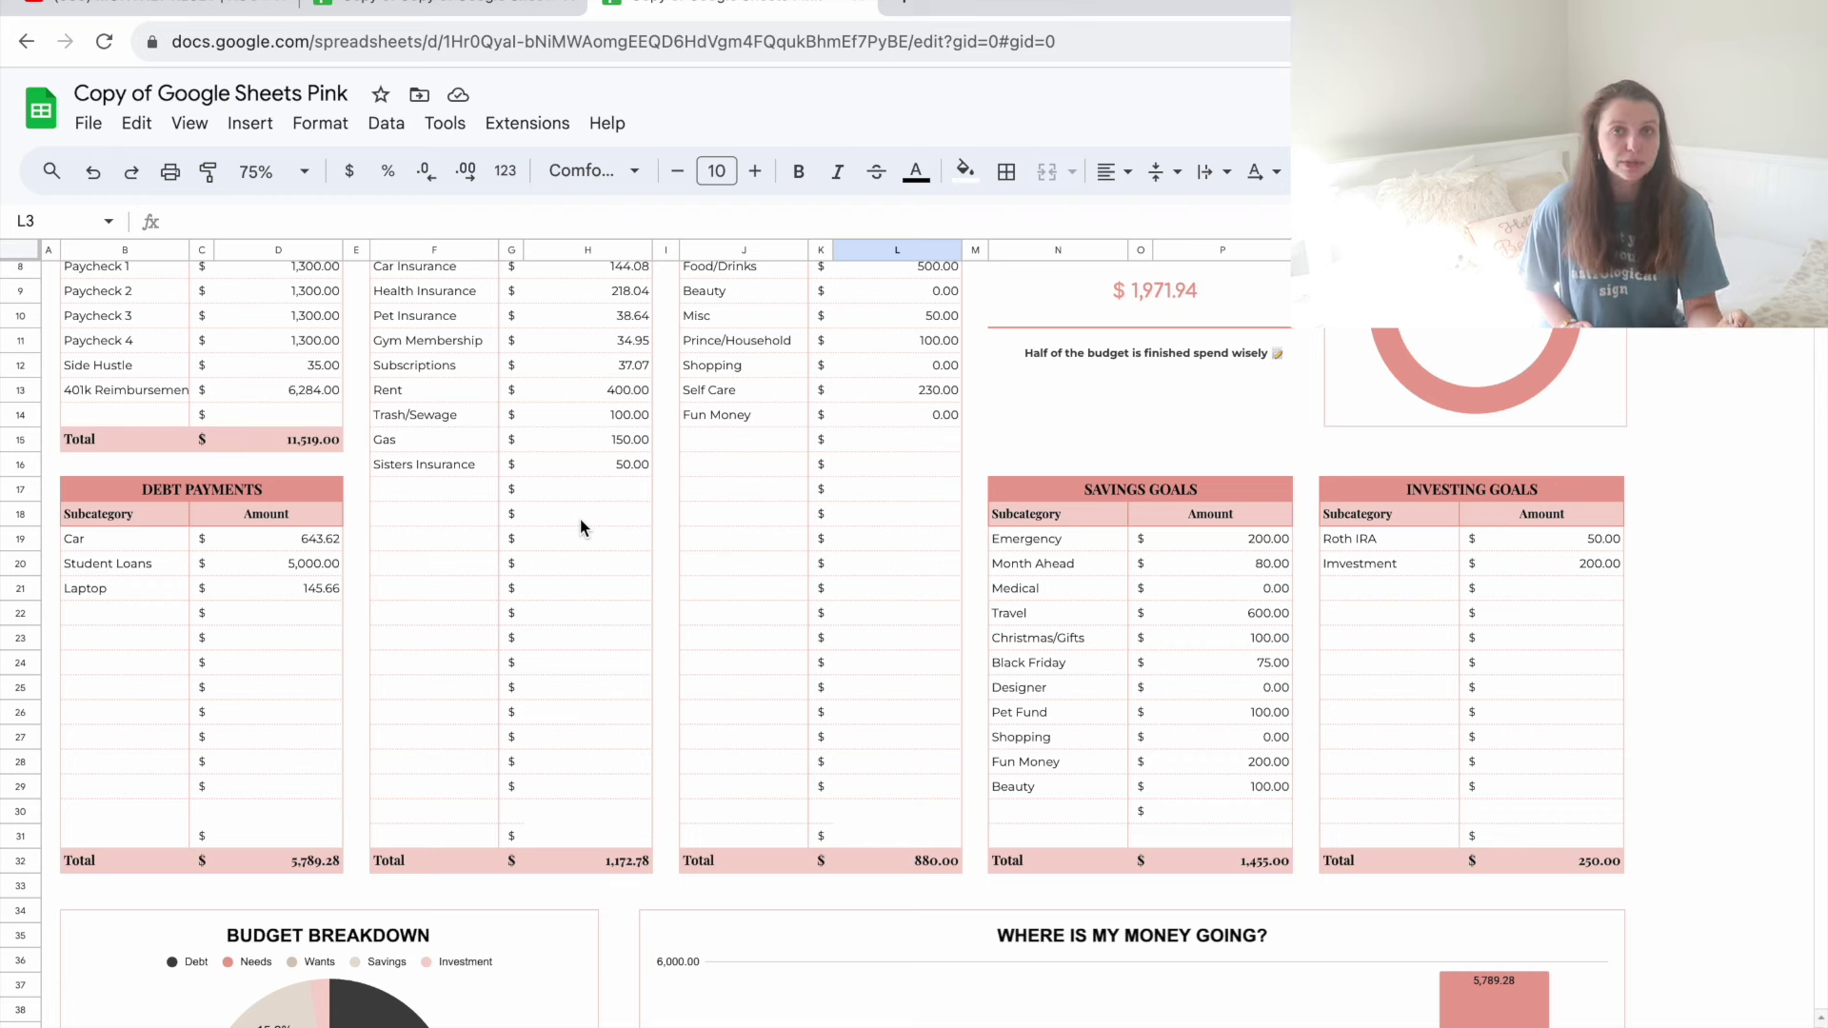
pyautogui.scroll(-1, 581, 521)
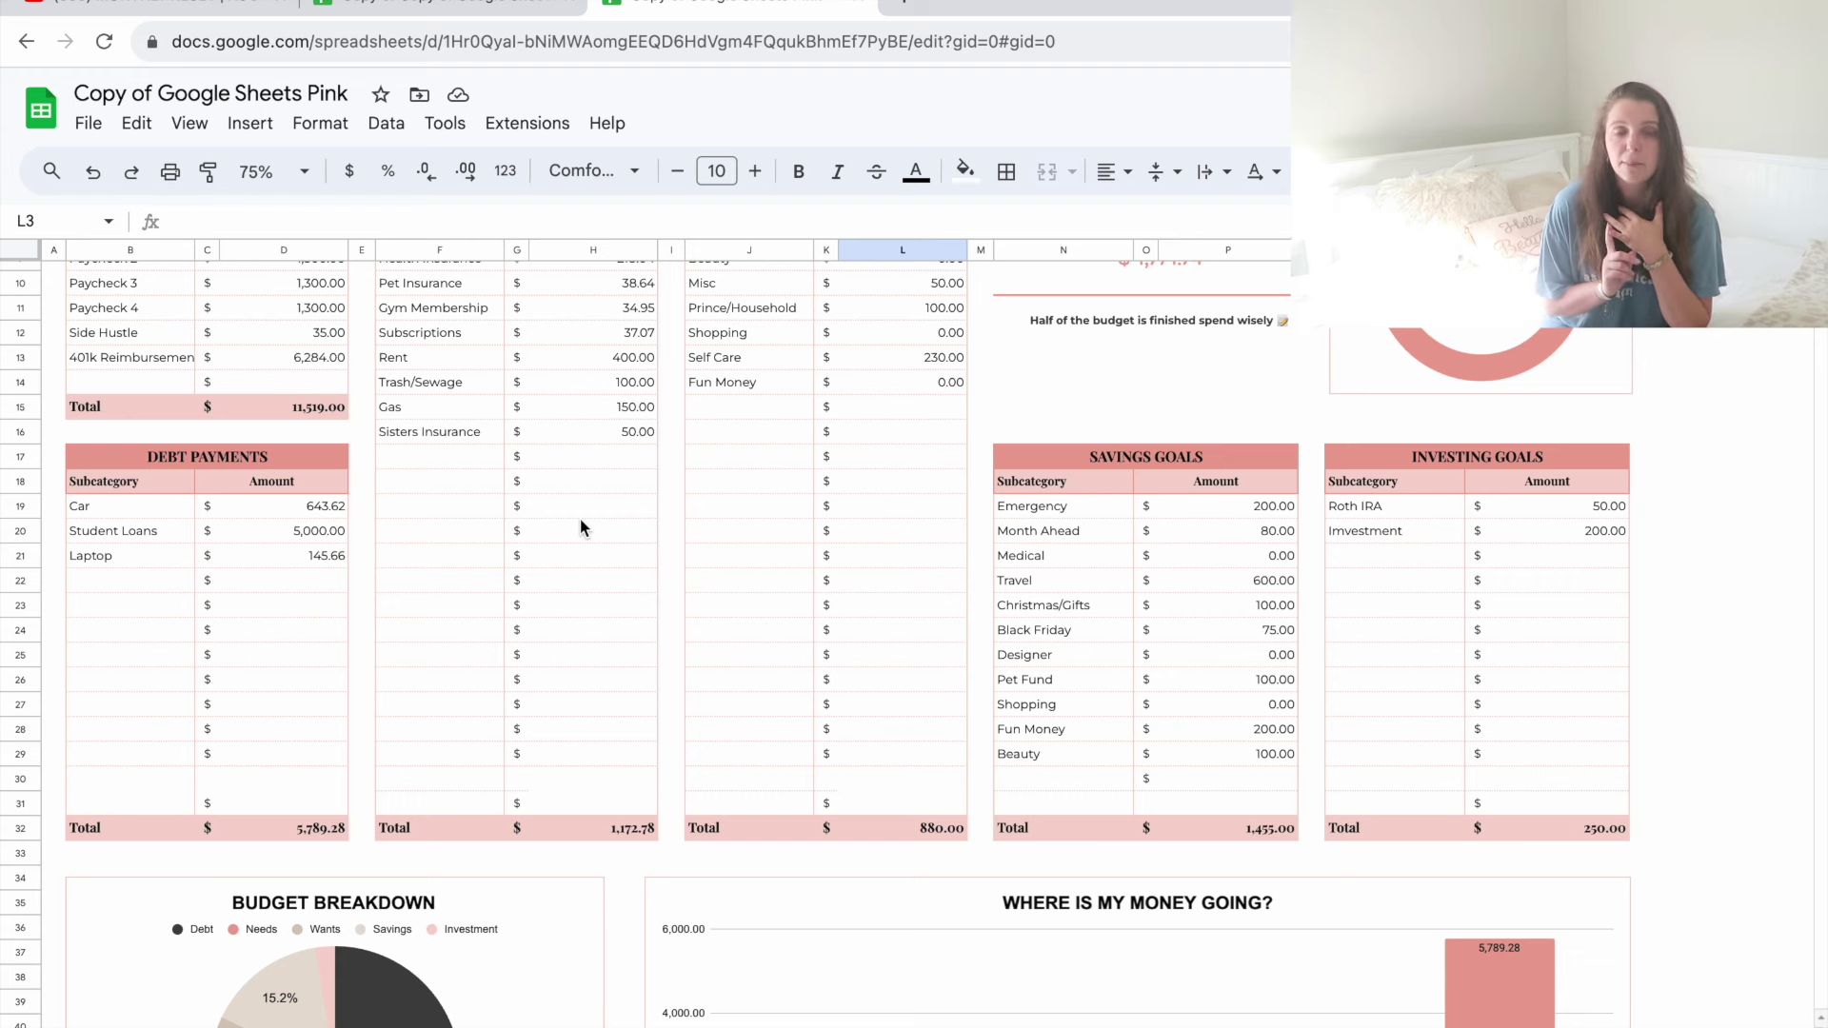
pyautogui.scroll(-1, 581, 526)
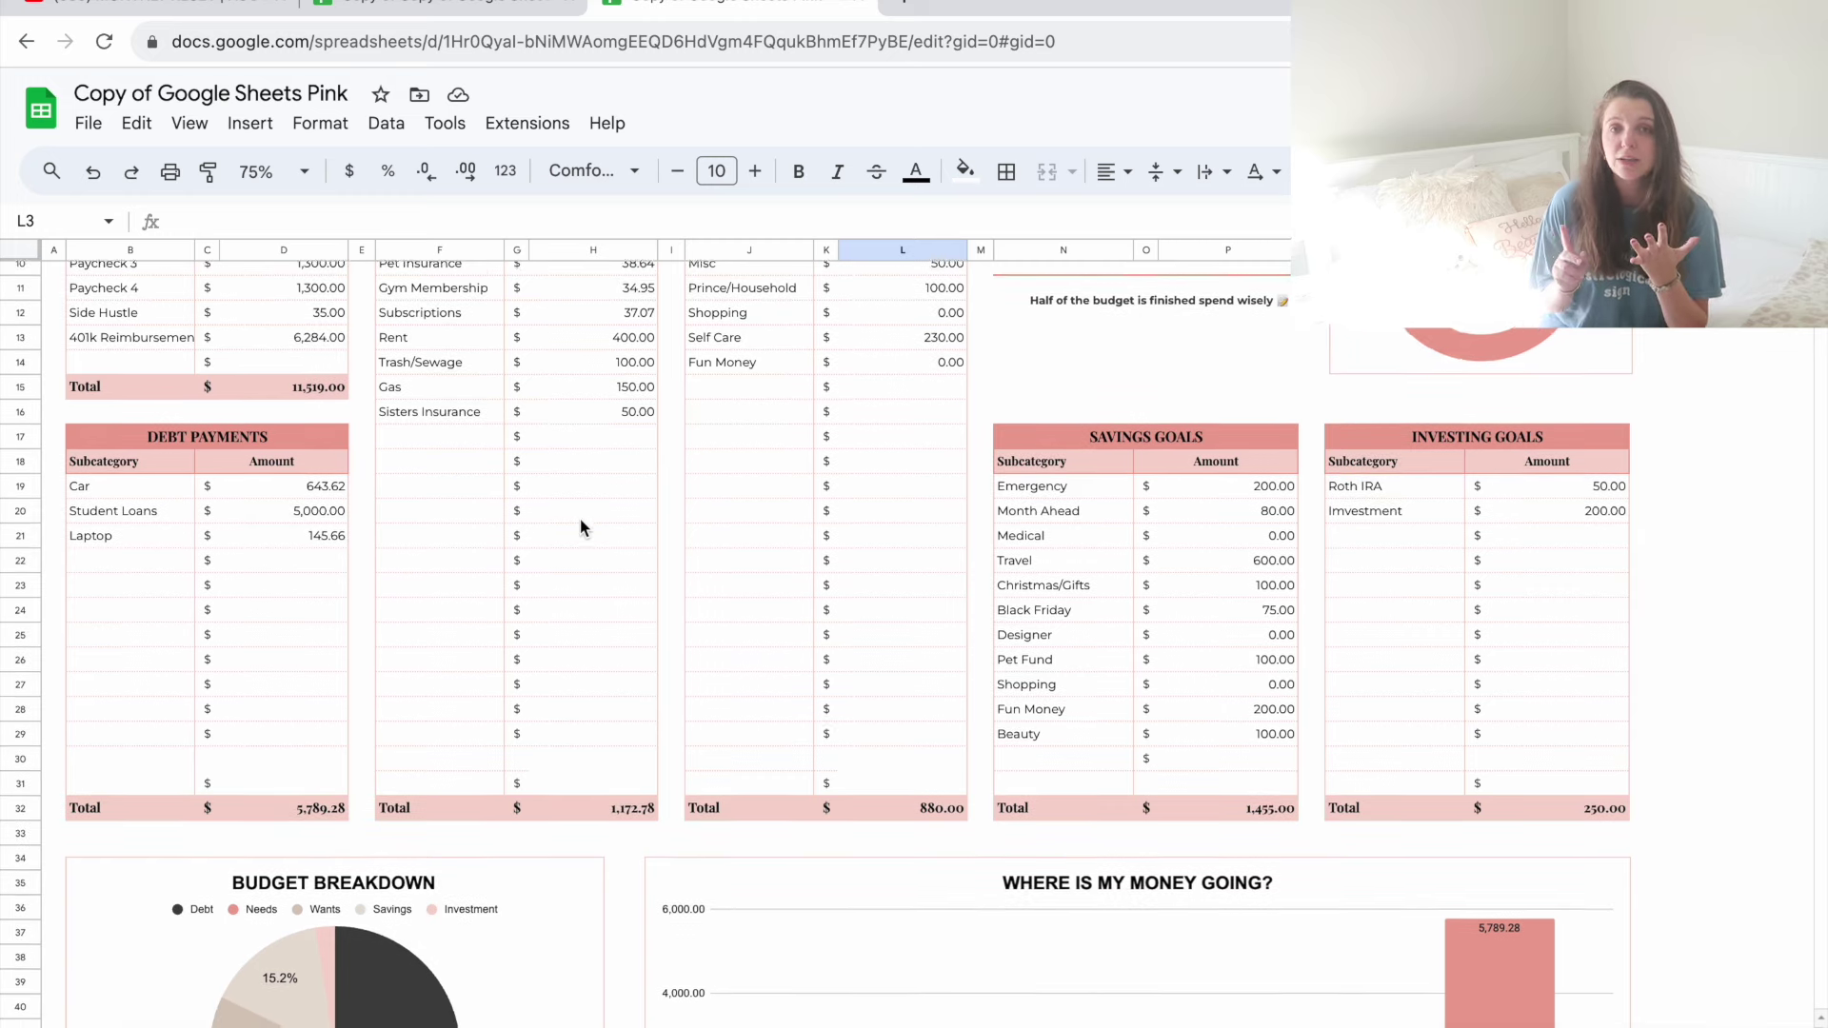
pyautogui.scroll(1, 581, 526)
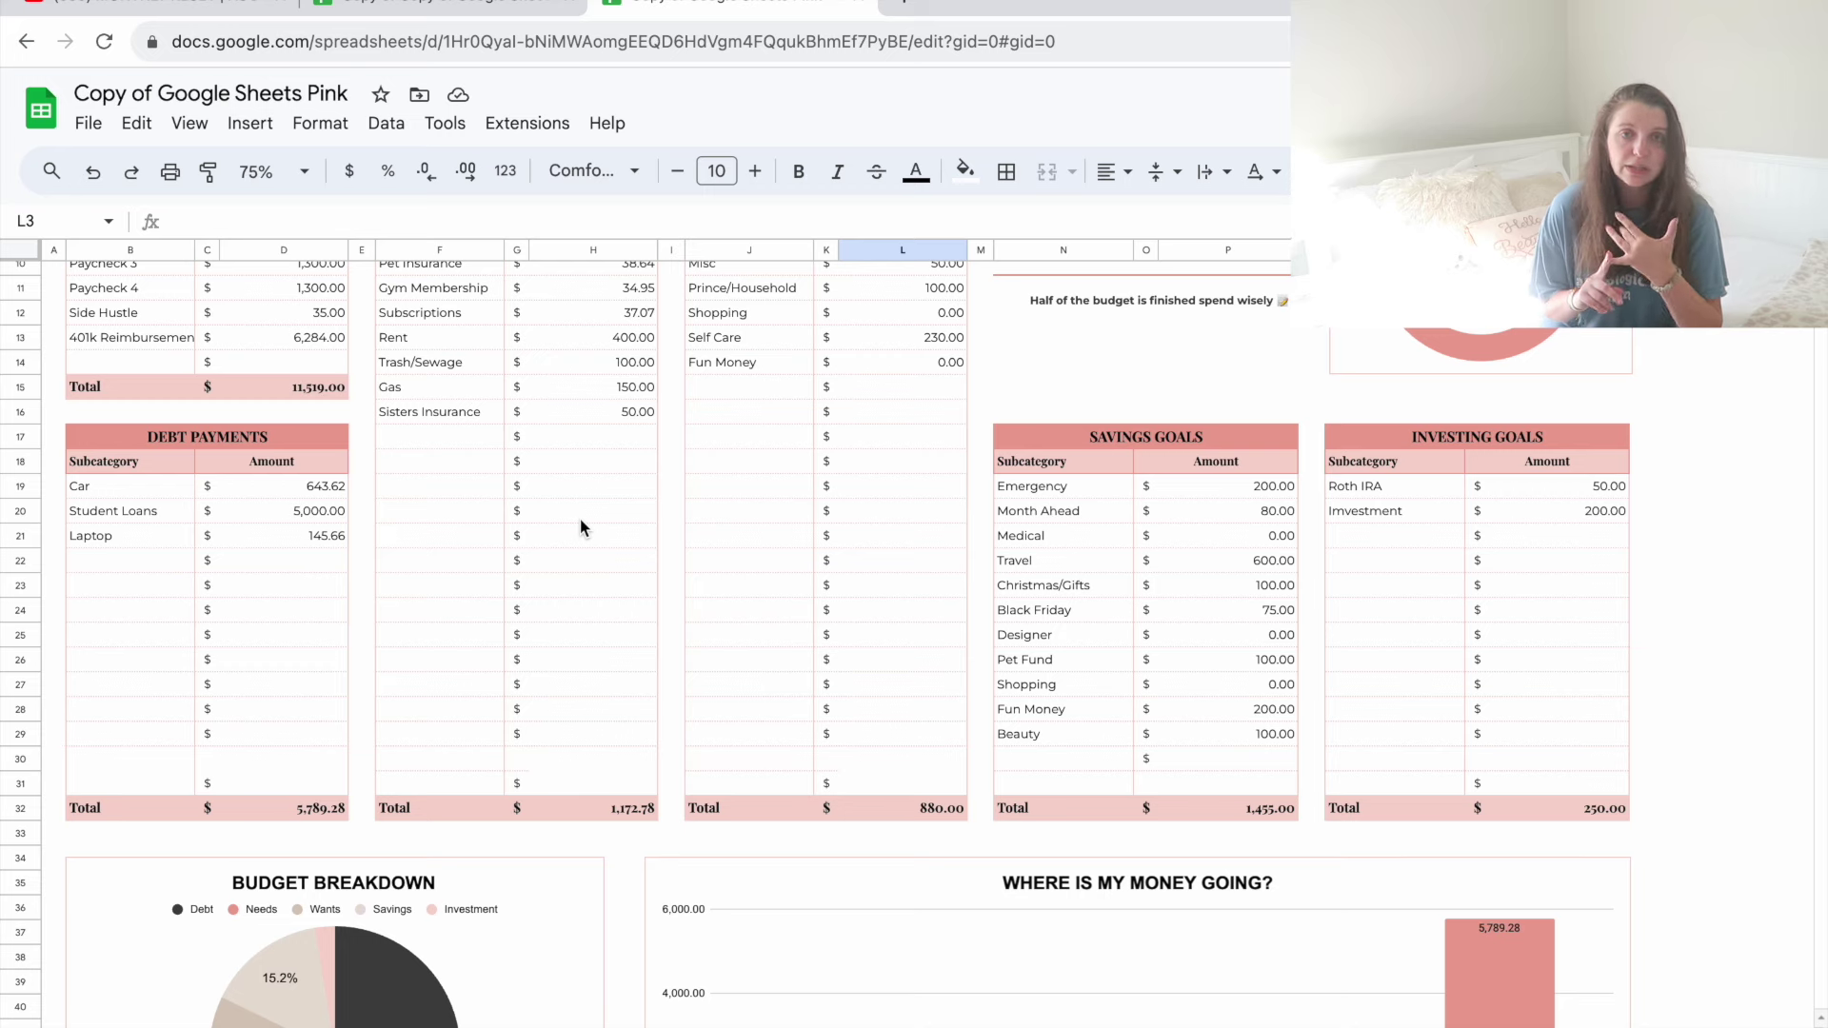
pyautogui.scroll(-2, 580, 522)
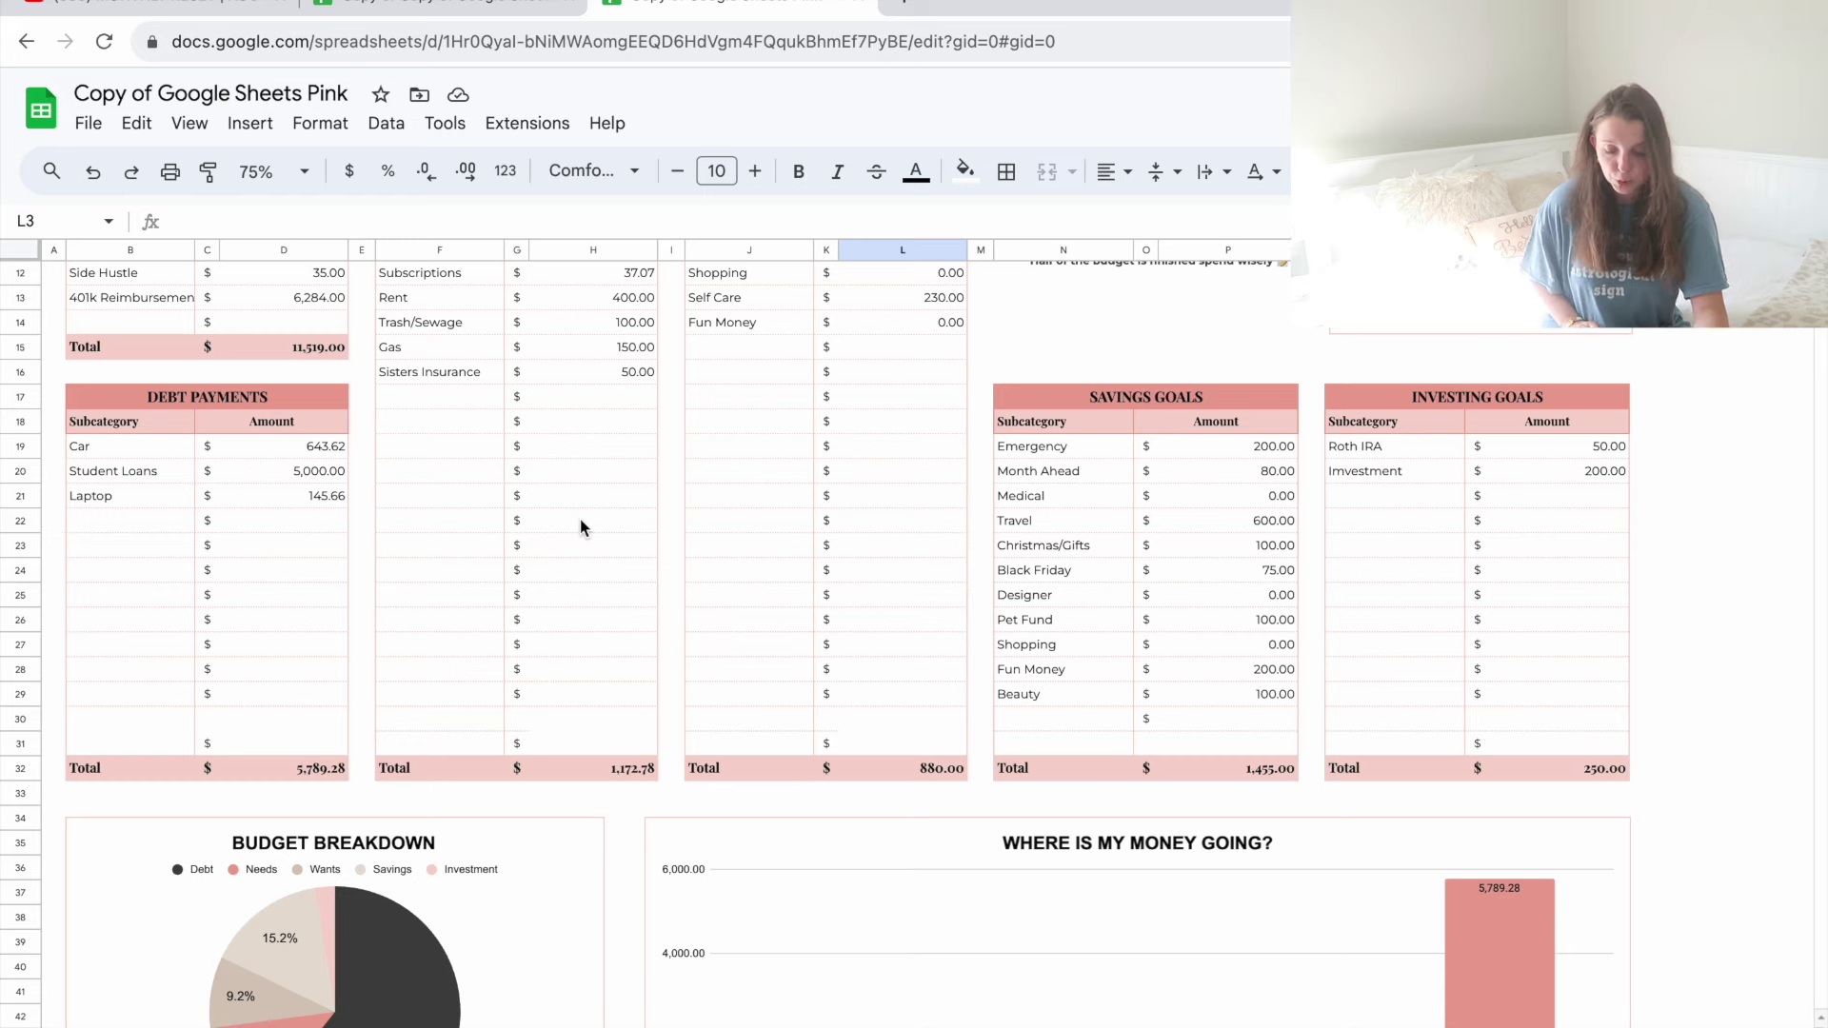
pyautogui.scroll(-1, 580, 518)
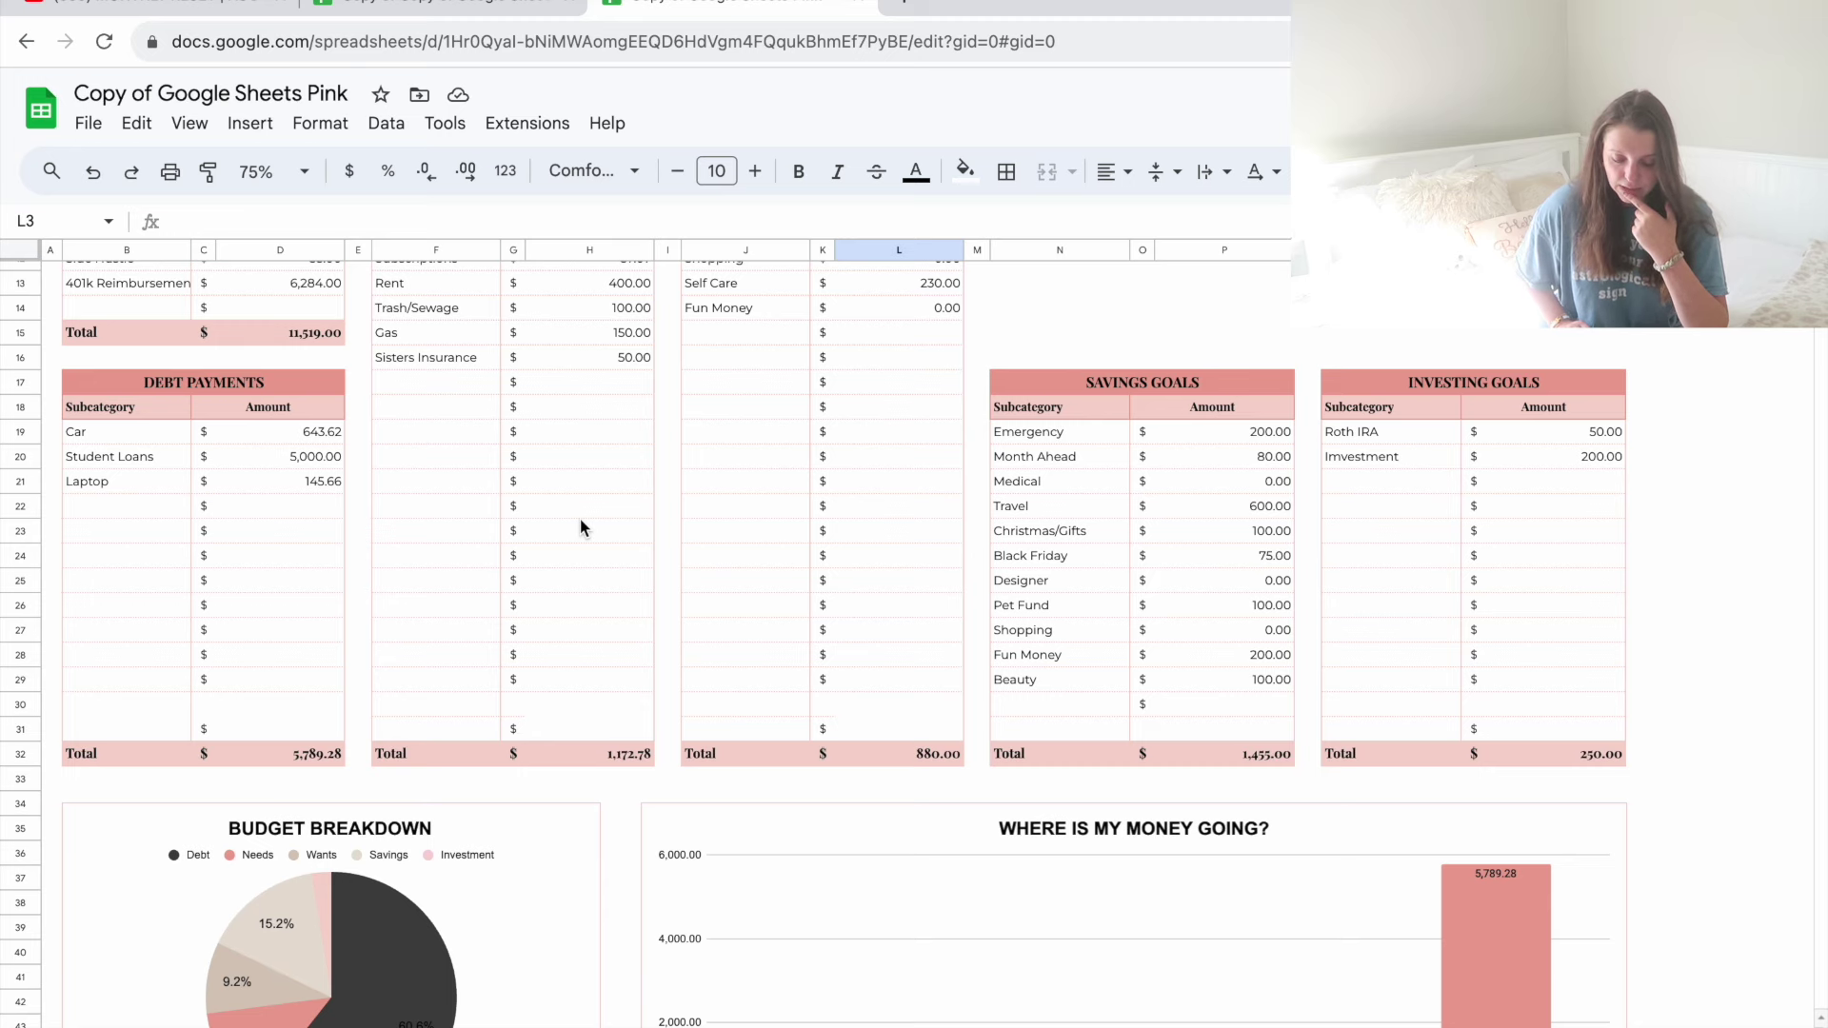
pyautogui.scroll(-1, 581, 520)
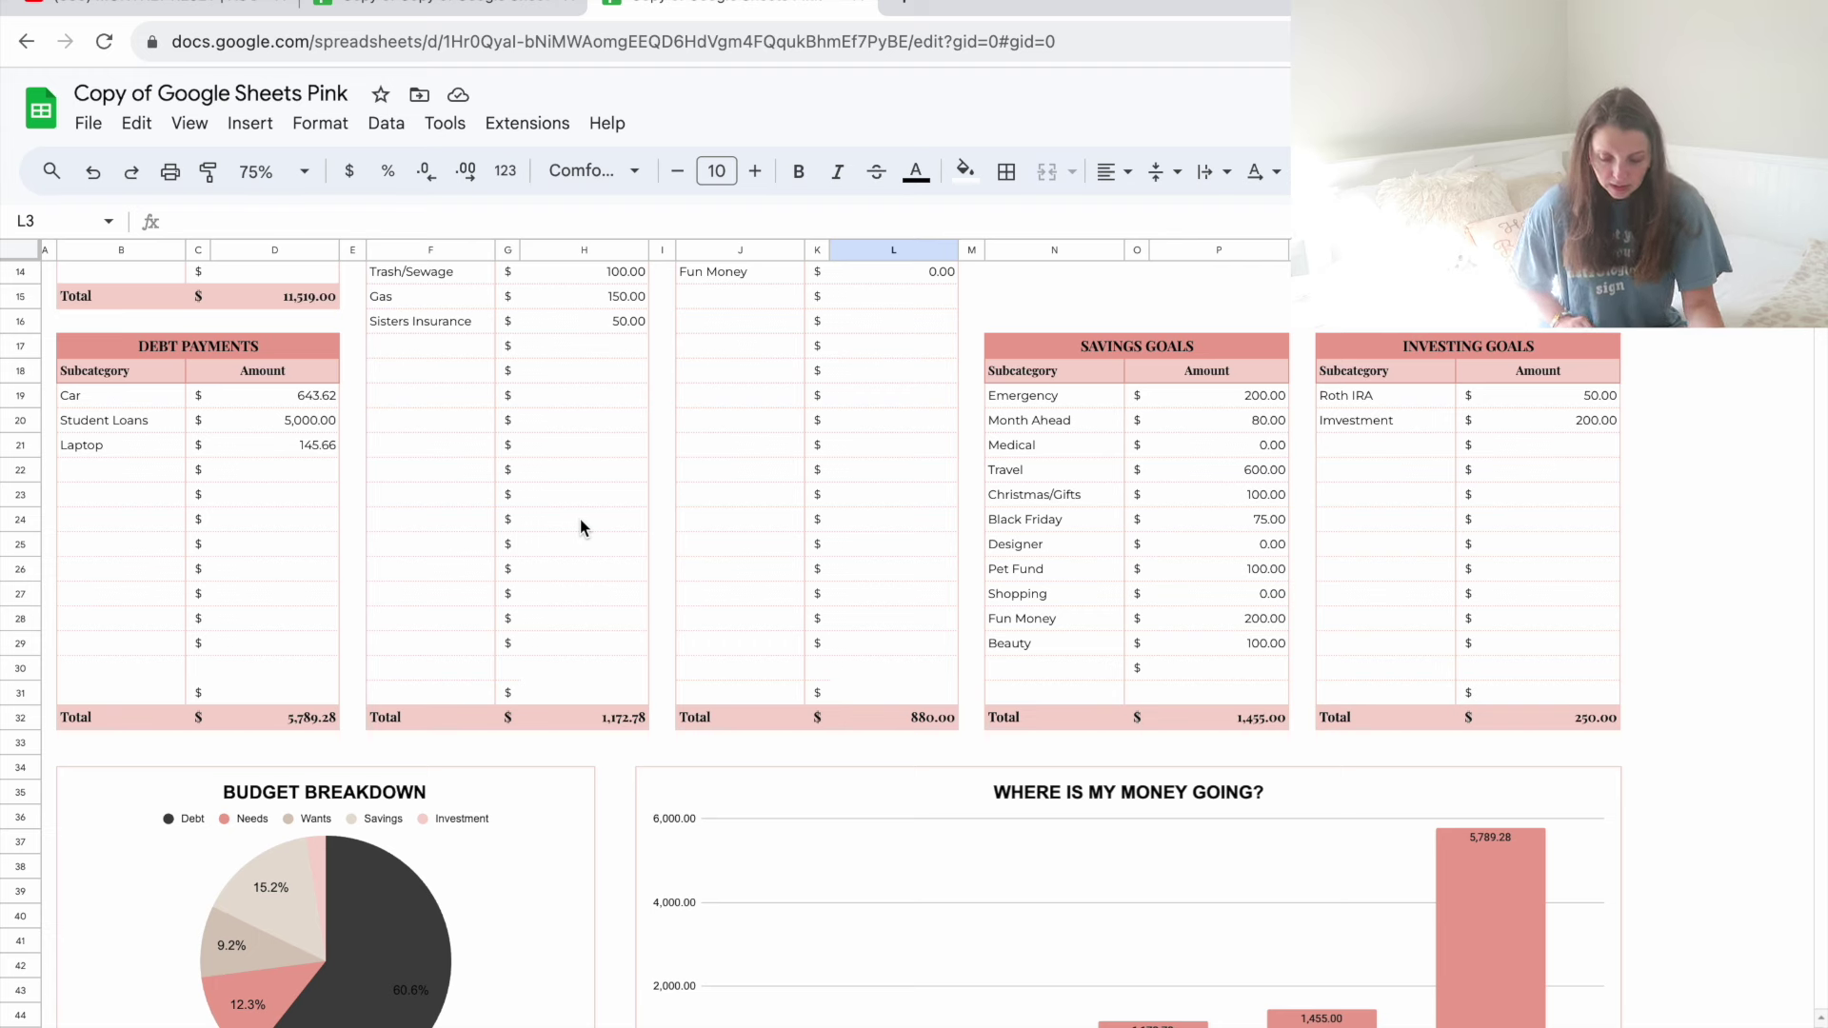
# Step: Examine the Savings Goals amounts from Emergency to Beauty, along with the investing total and the "Where Is My Money Going?" chart
pyautogui.scroll(2, 712, 596)
pyautogui.hscroll(2, 711, 597)
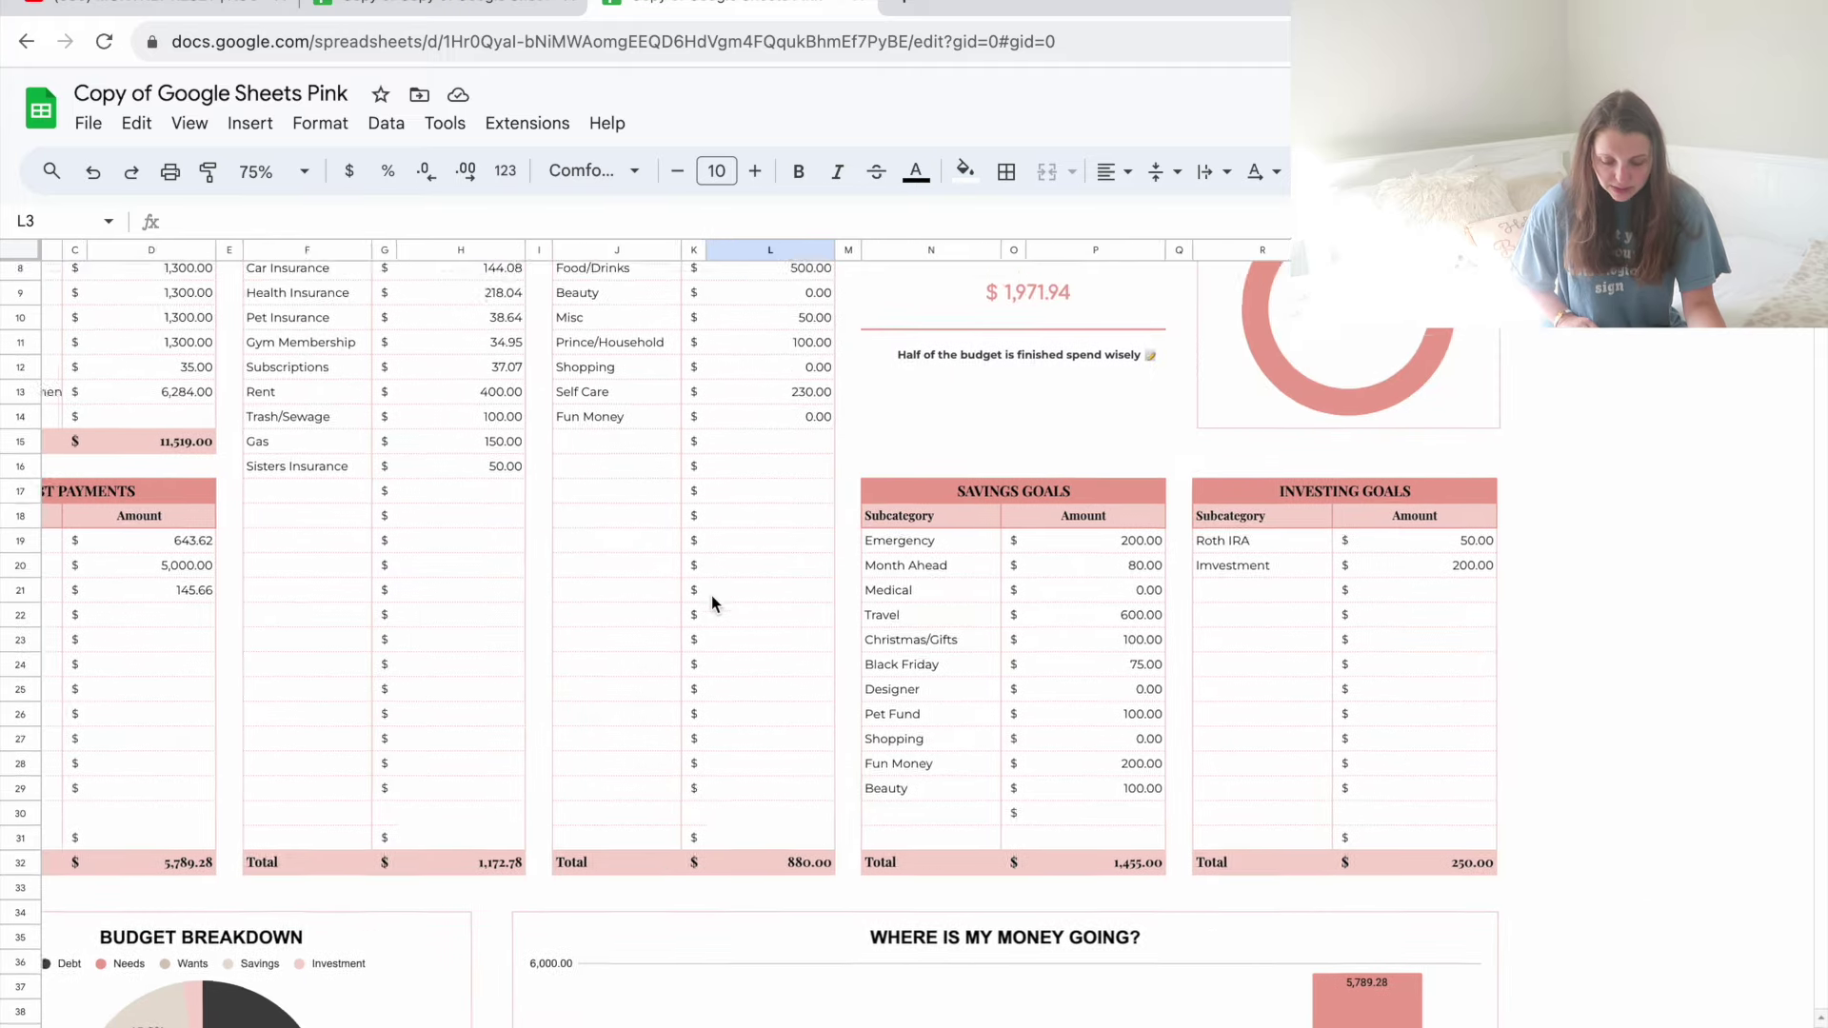
pyautogui.scroll(-4, 712, 596)
pyautogui.hscroll(3, 711, 596)
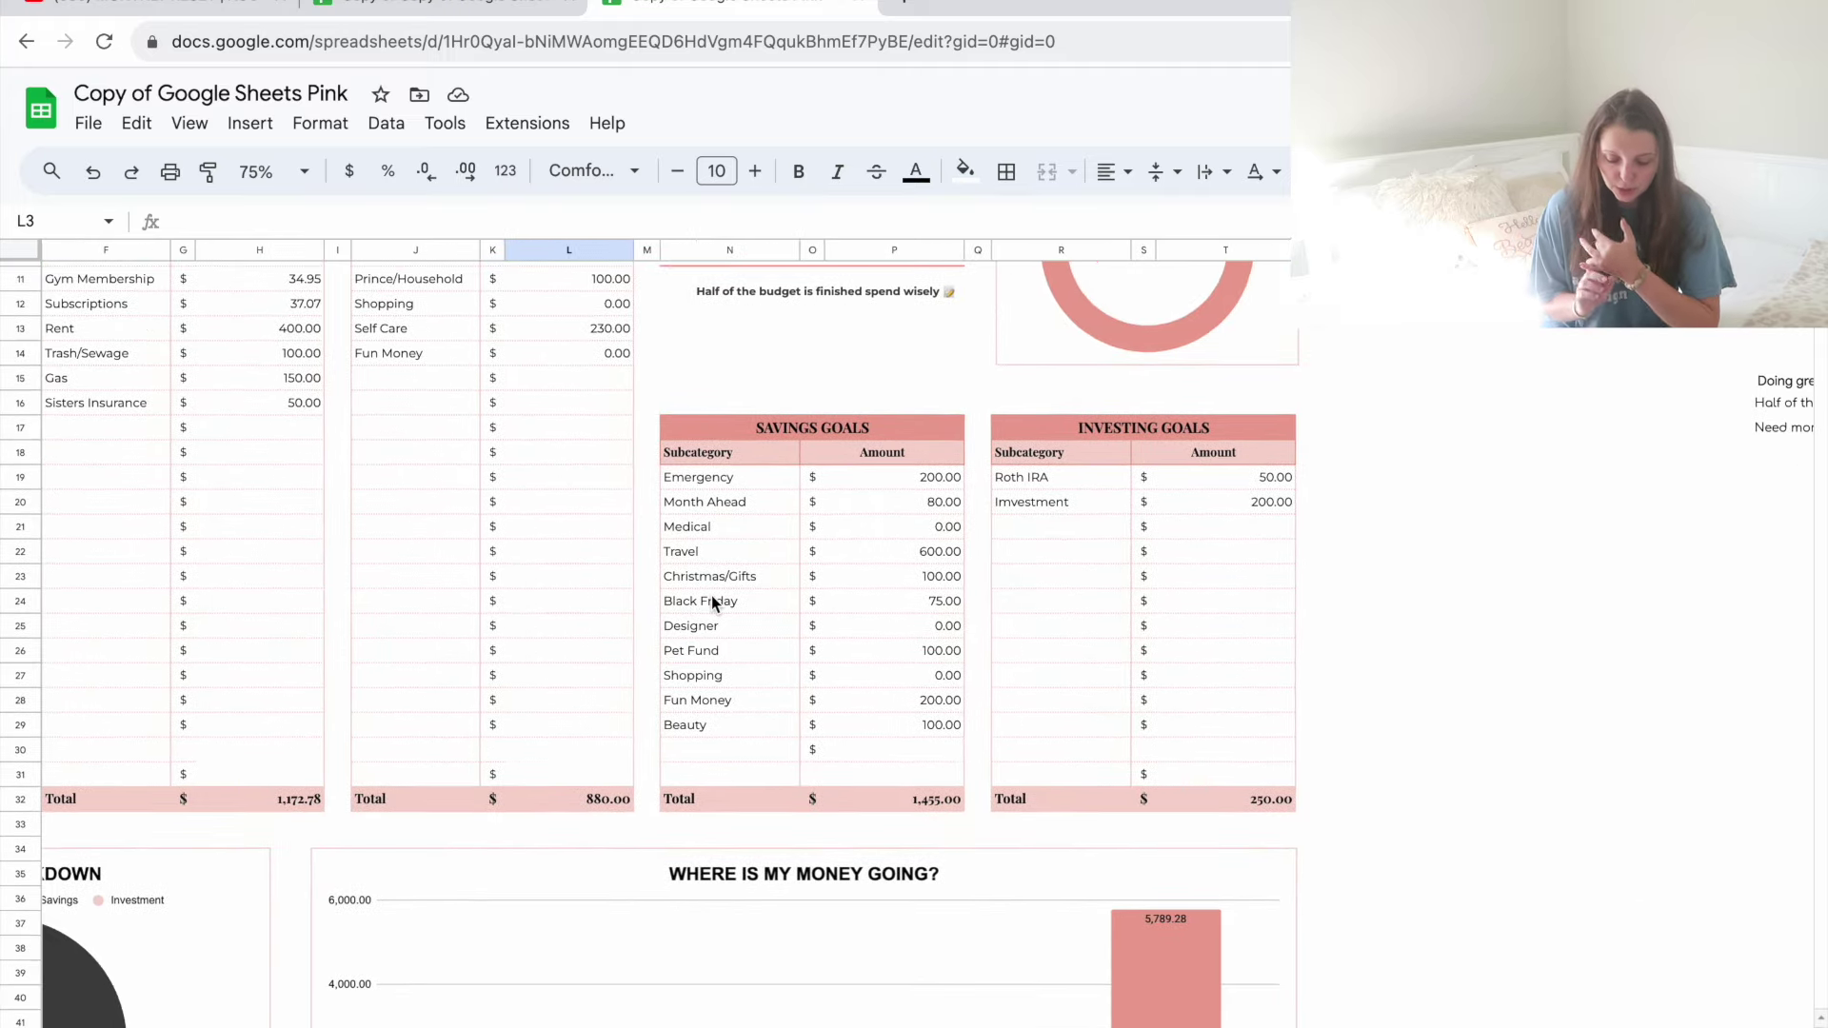
pyautogui.scroll(-1, 712, 597)
pyautogui.hscroll(1, 712, 597)
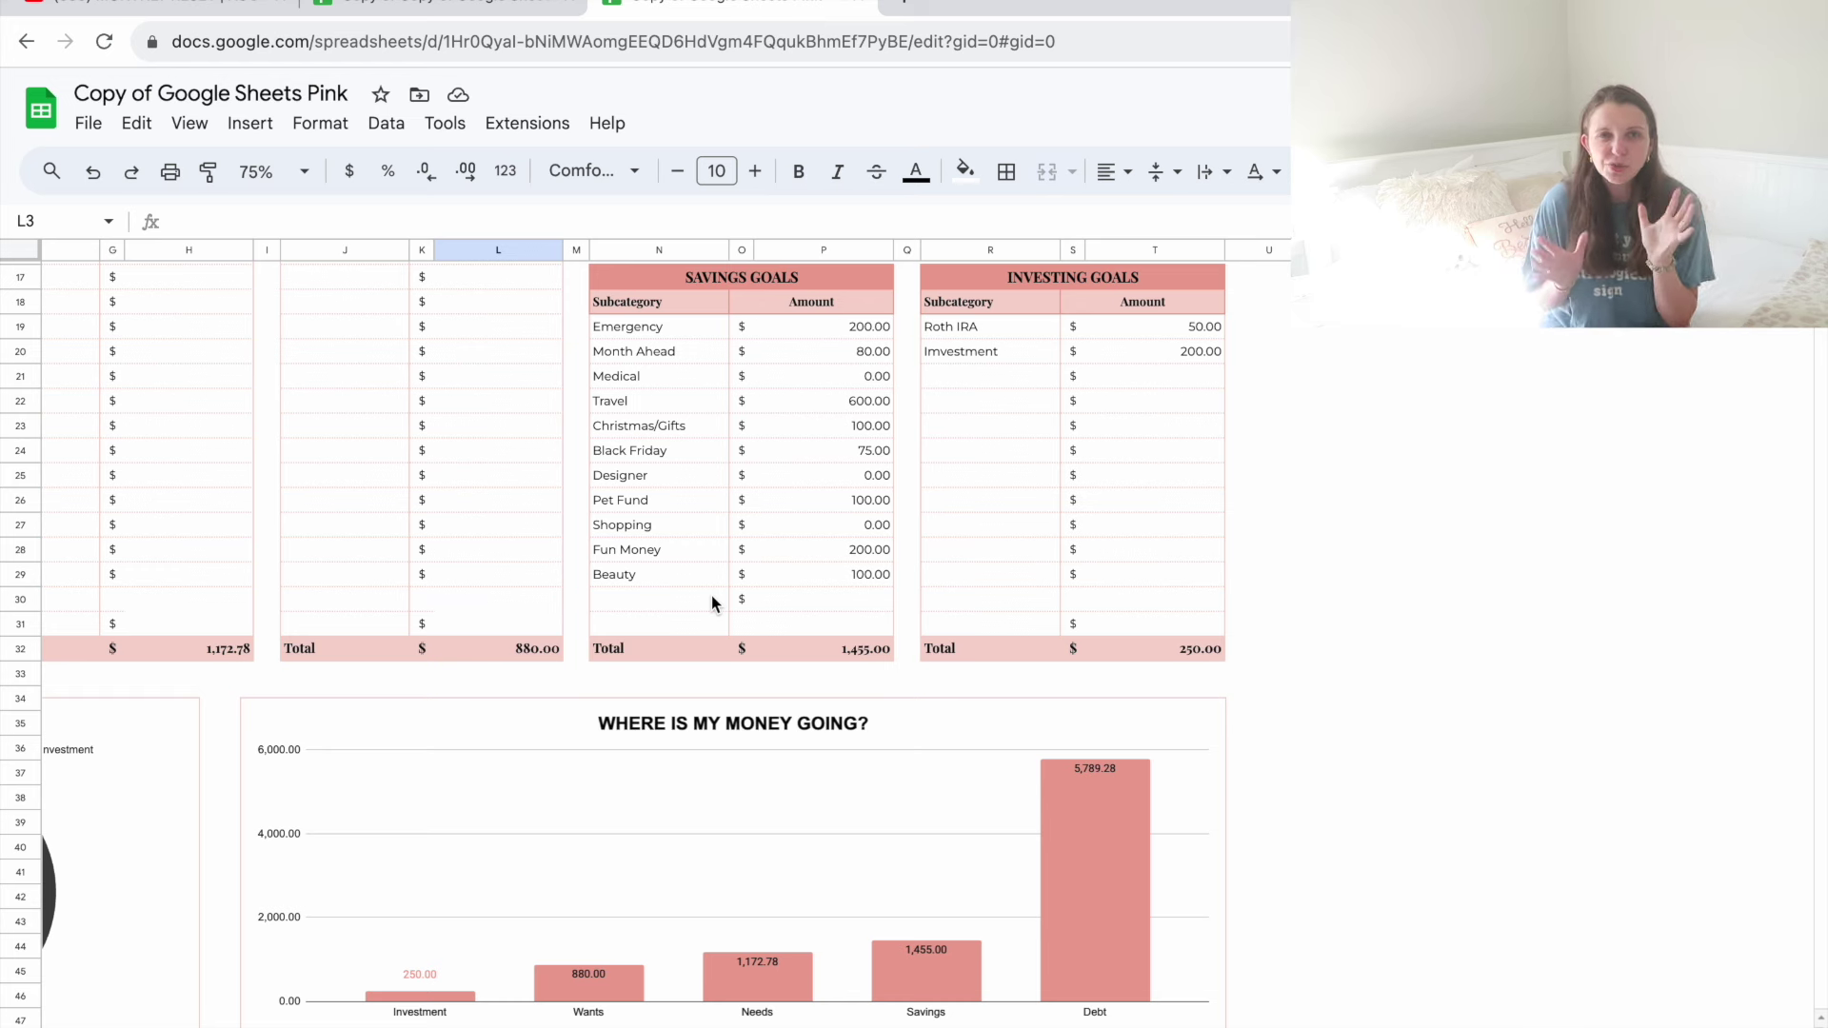
pyautogui.scroll(-3, 723, 596)
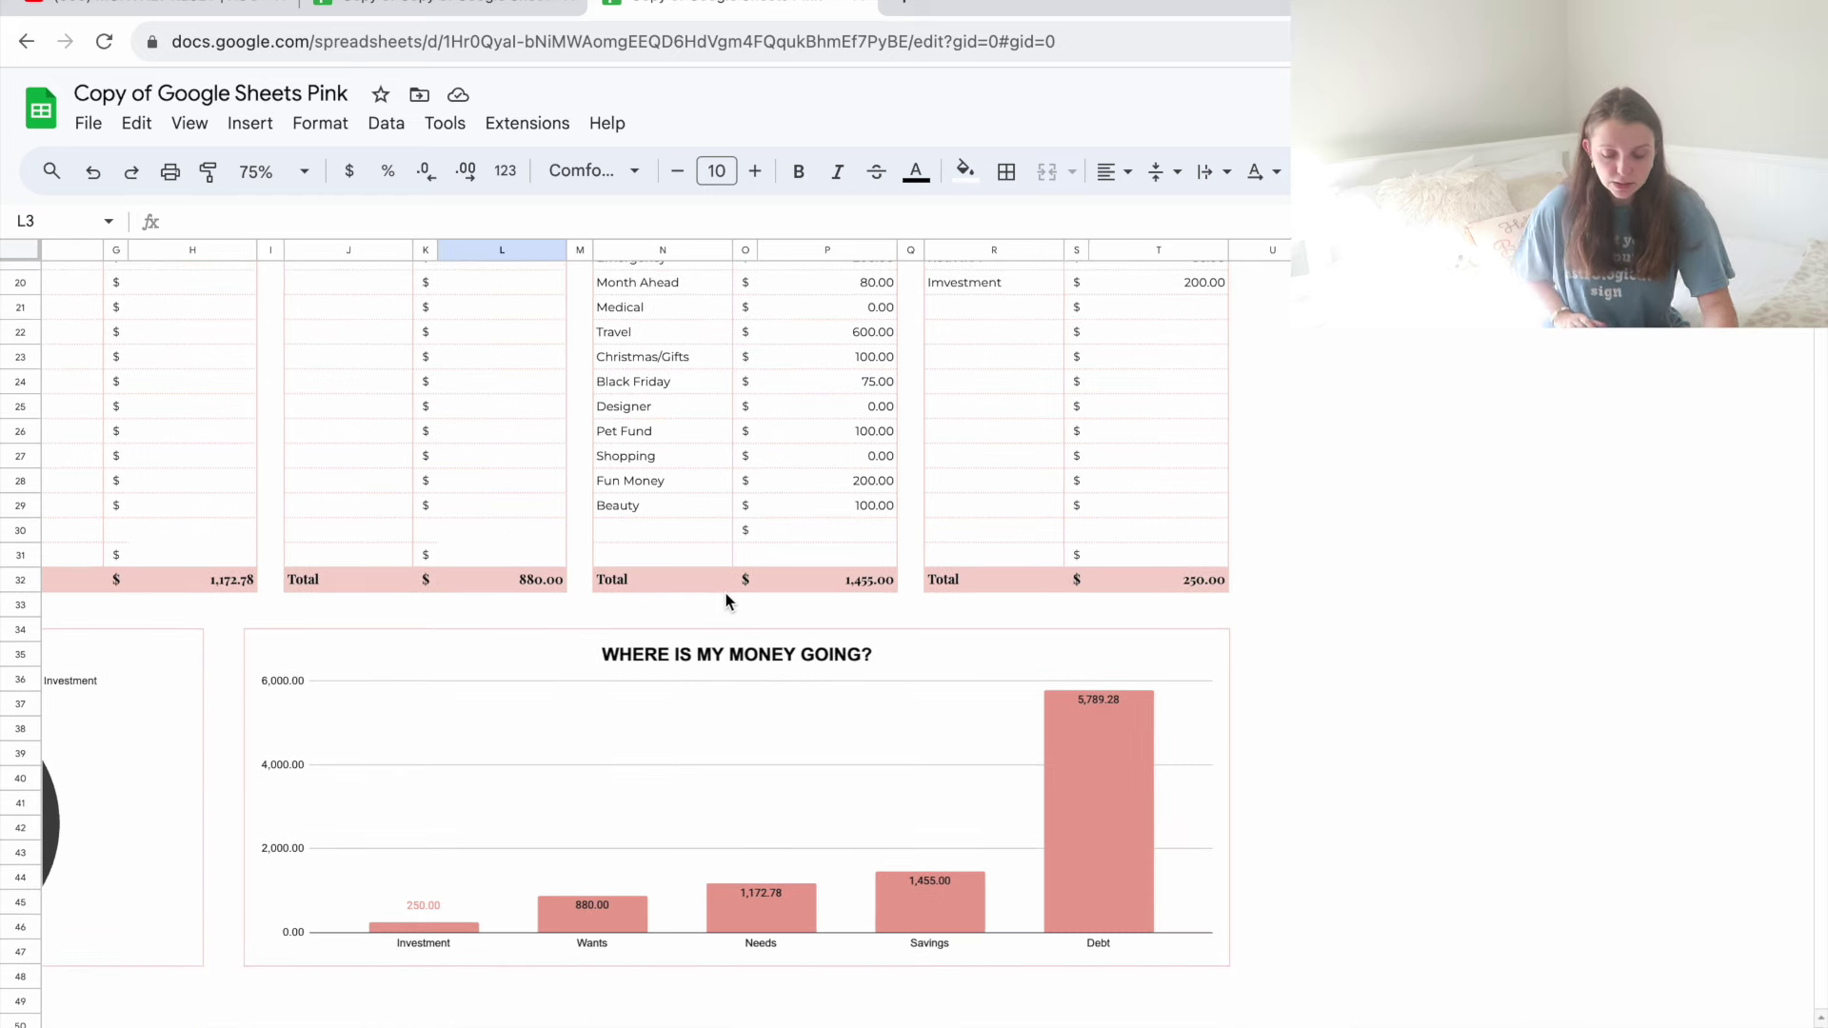
pyautogui.scroll(-1, 726, 601)
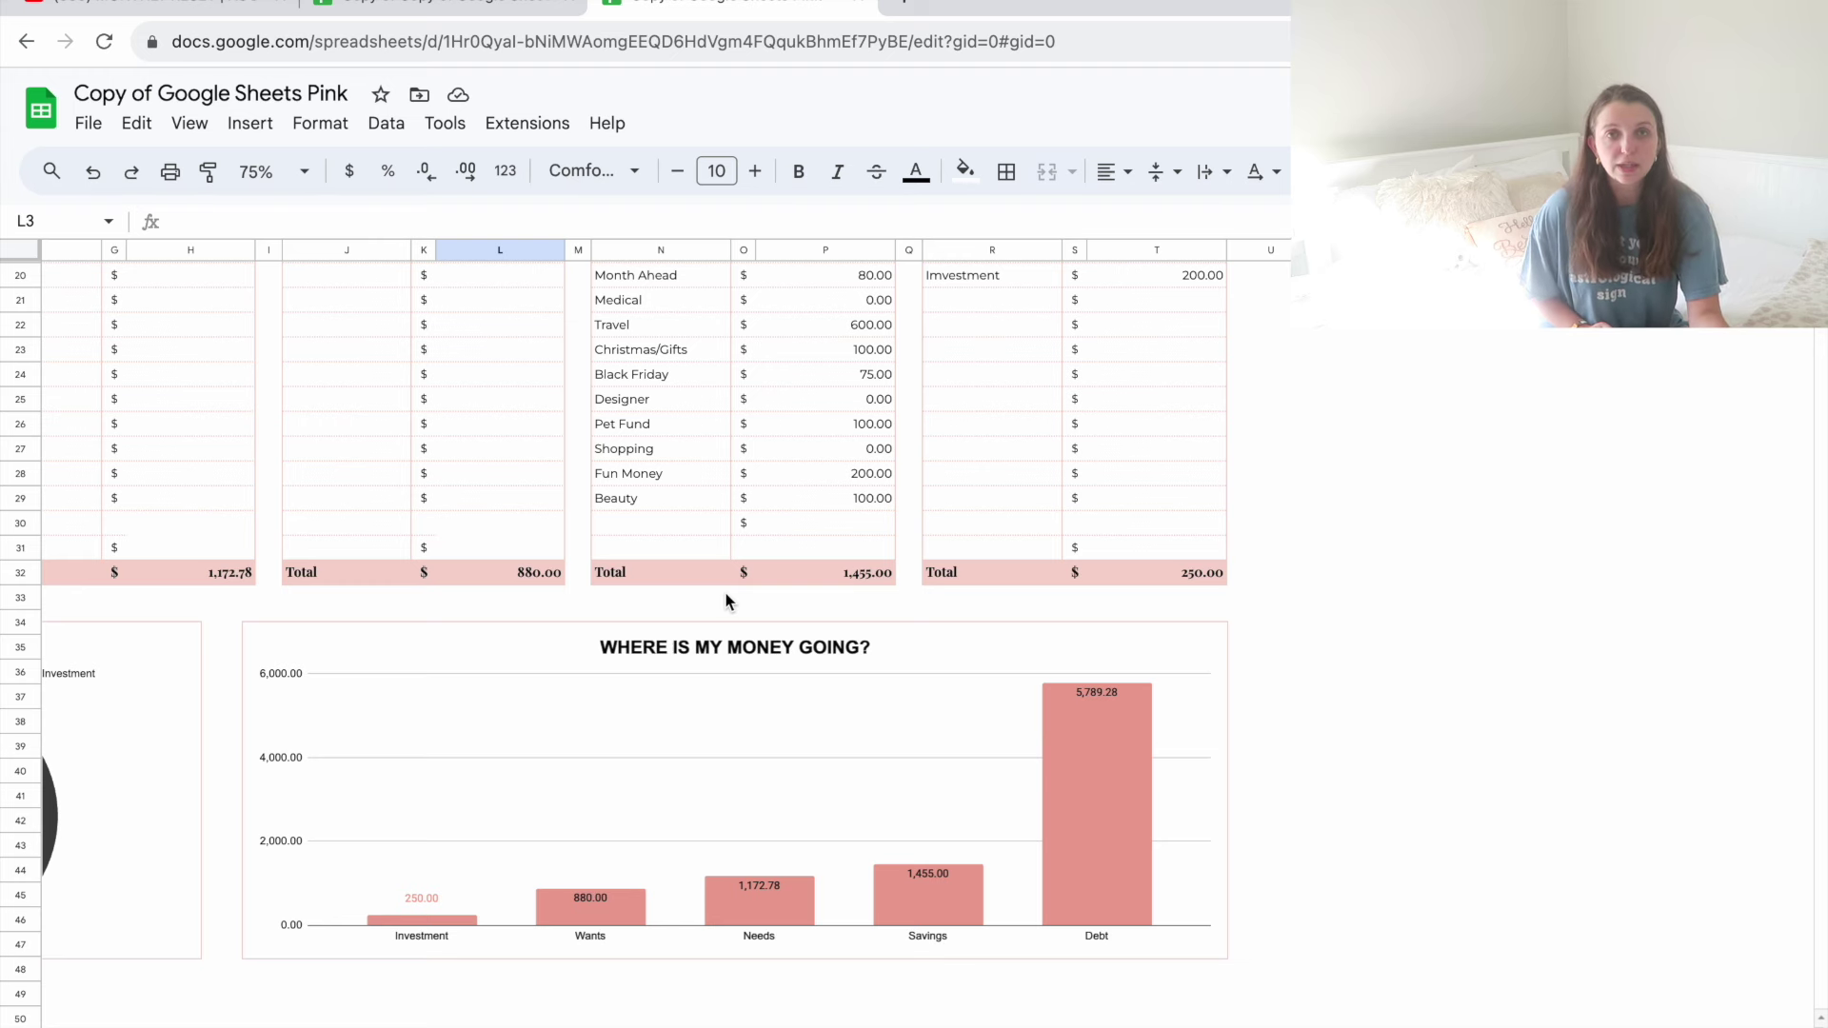
pyautogui.scroll(-1, 725, 601)
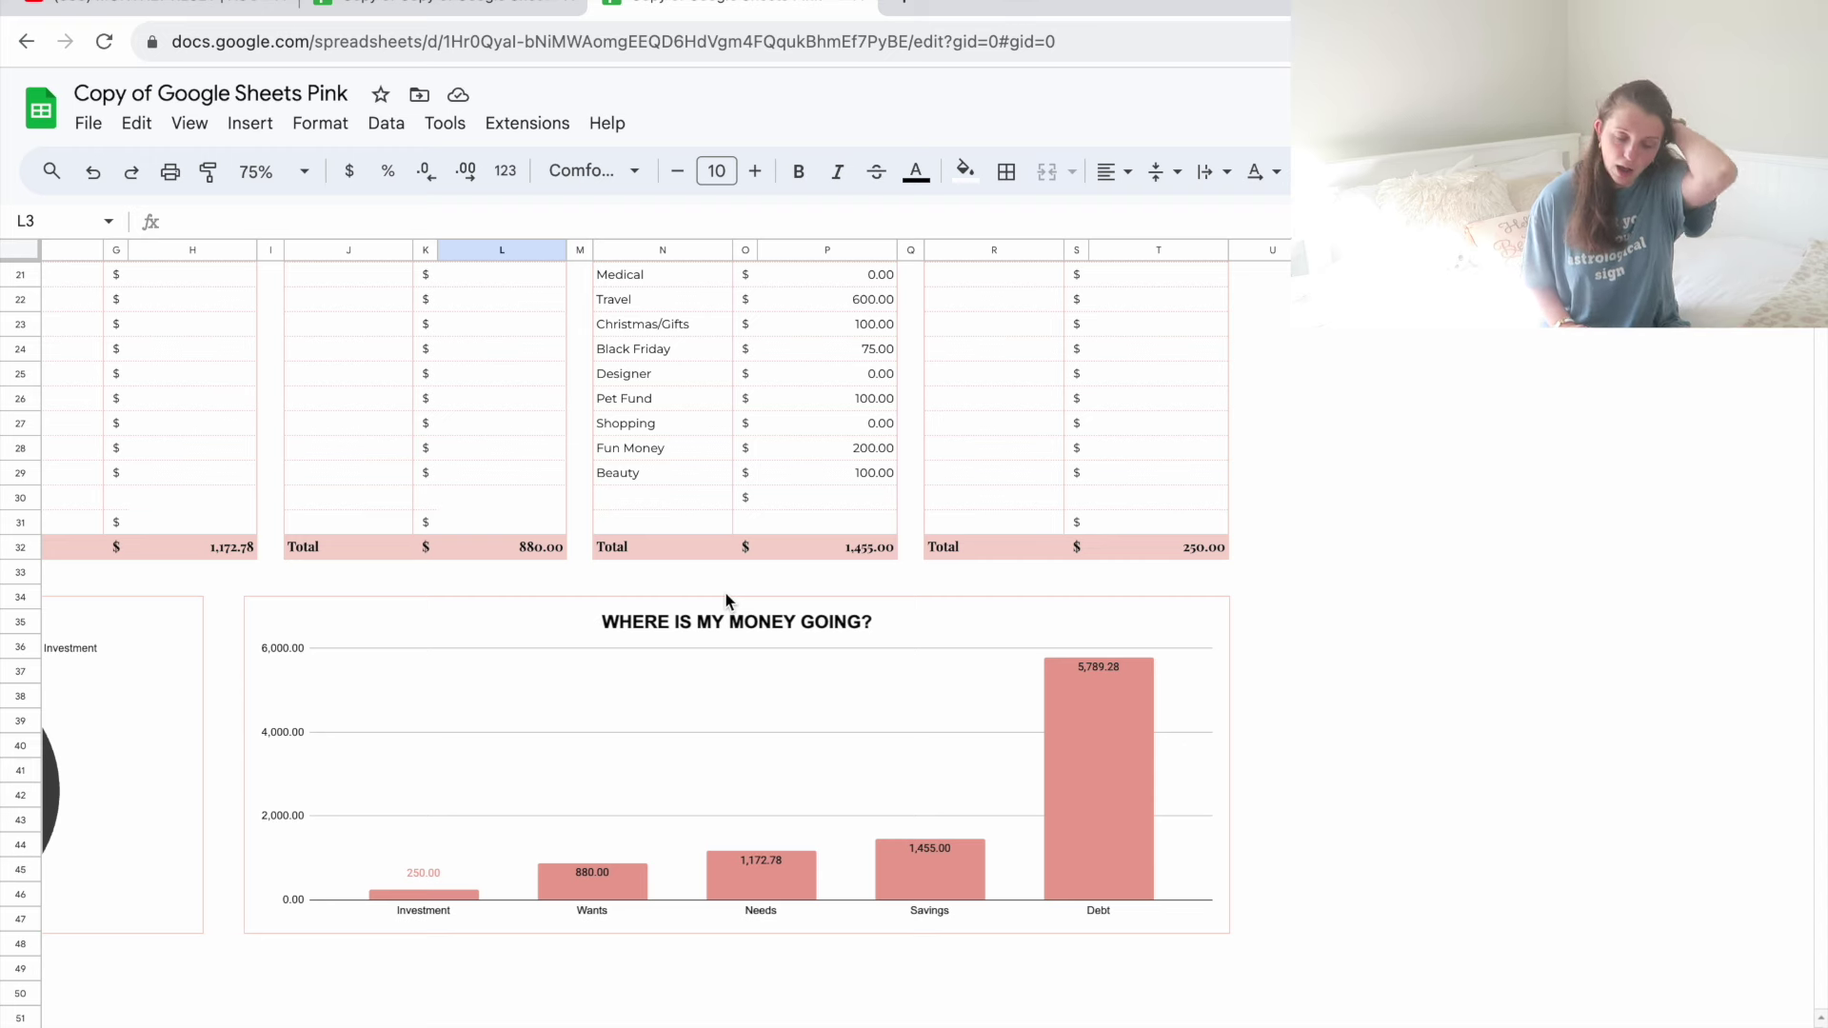
pyautogui.scroll(-1, 727, 600)
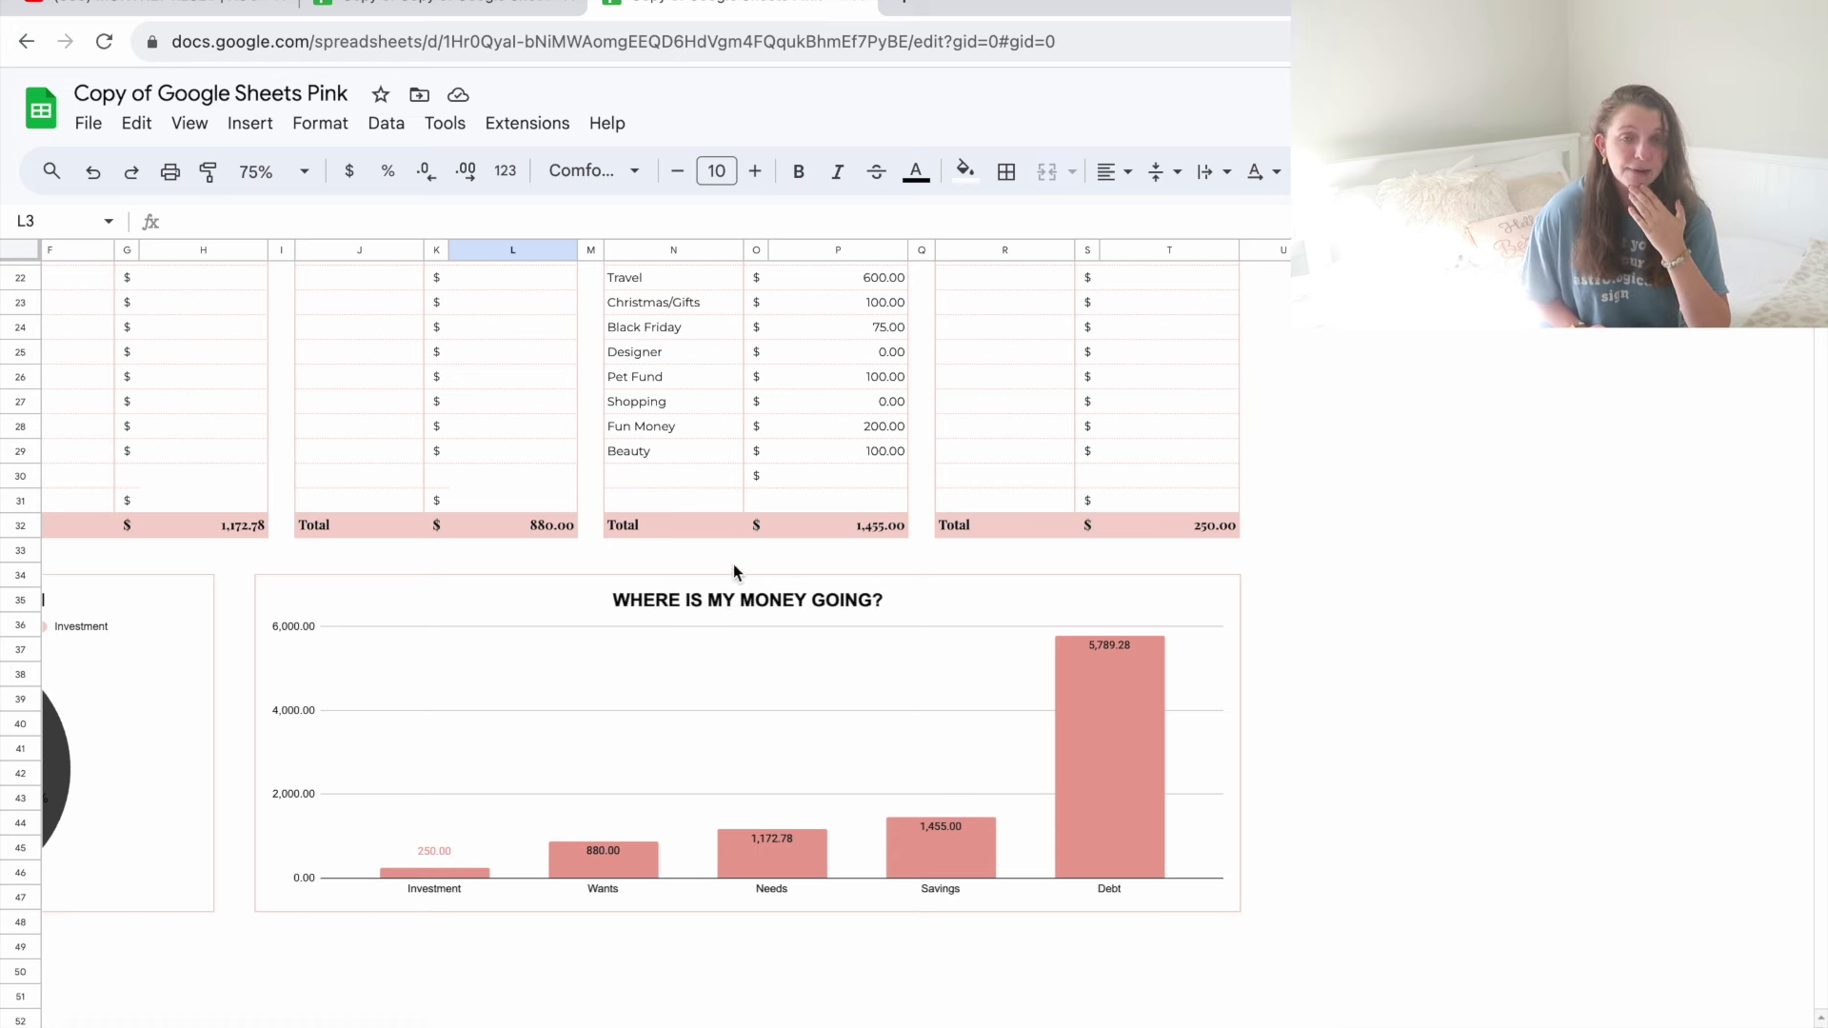
pyautogui.hscroll(-2, 750, 548)
pyautogui.scroll(-1, 750, 548)
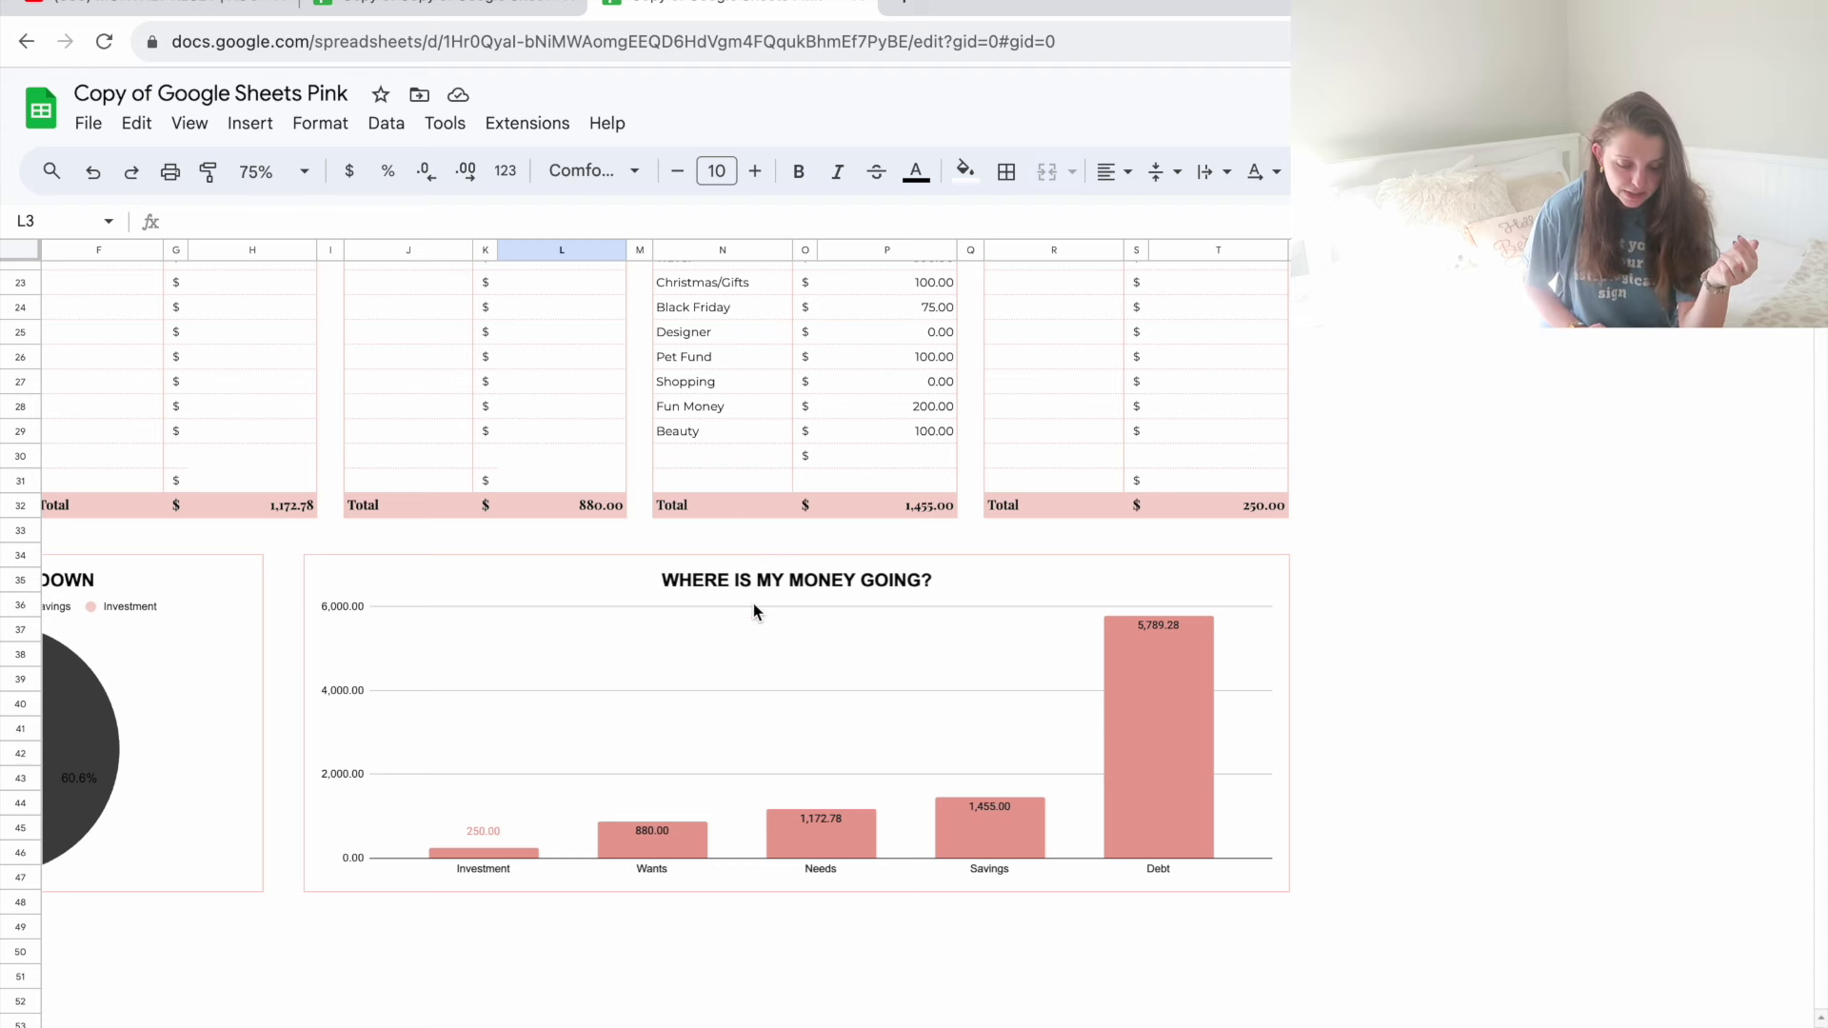
pyautogui.scroll(-1, 753, 606)
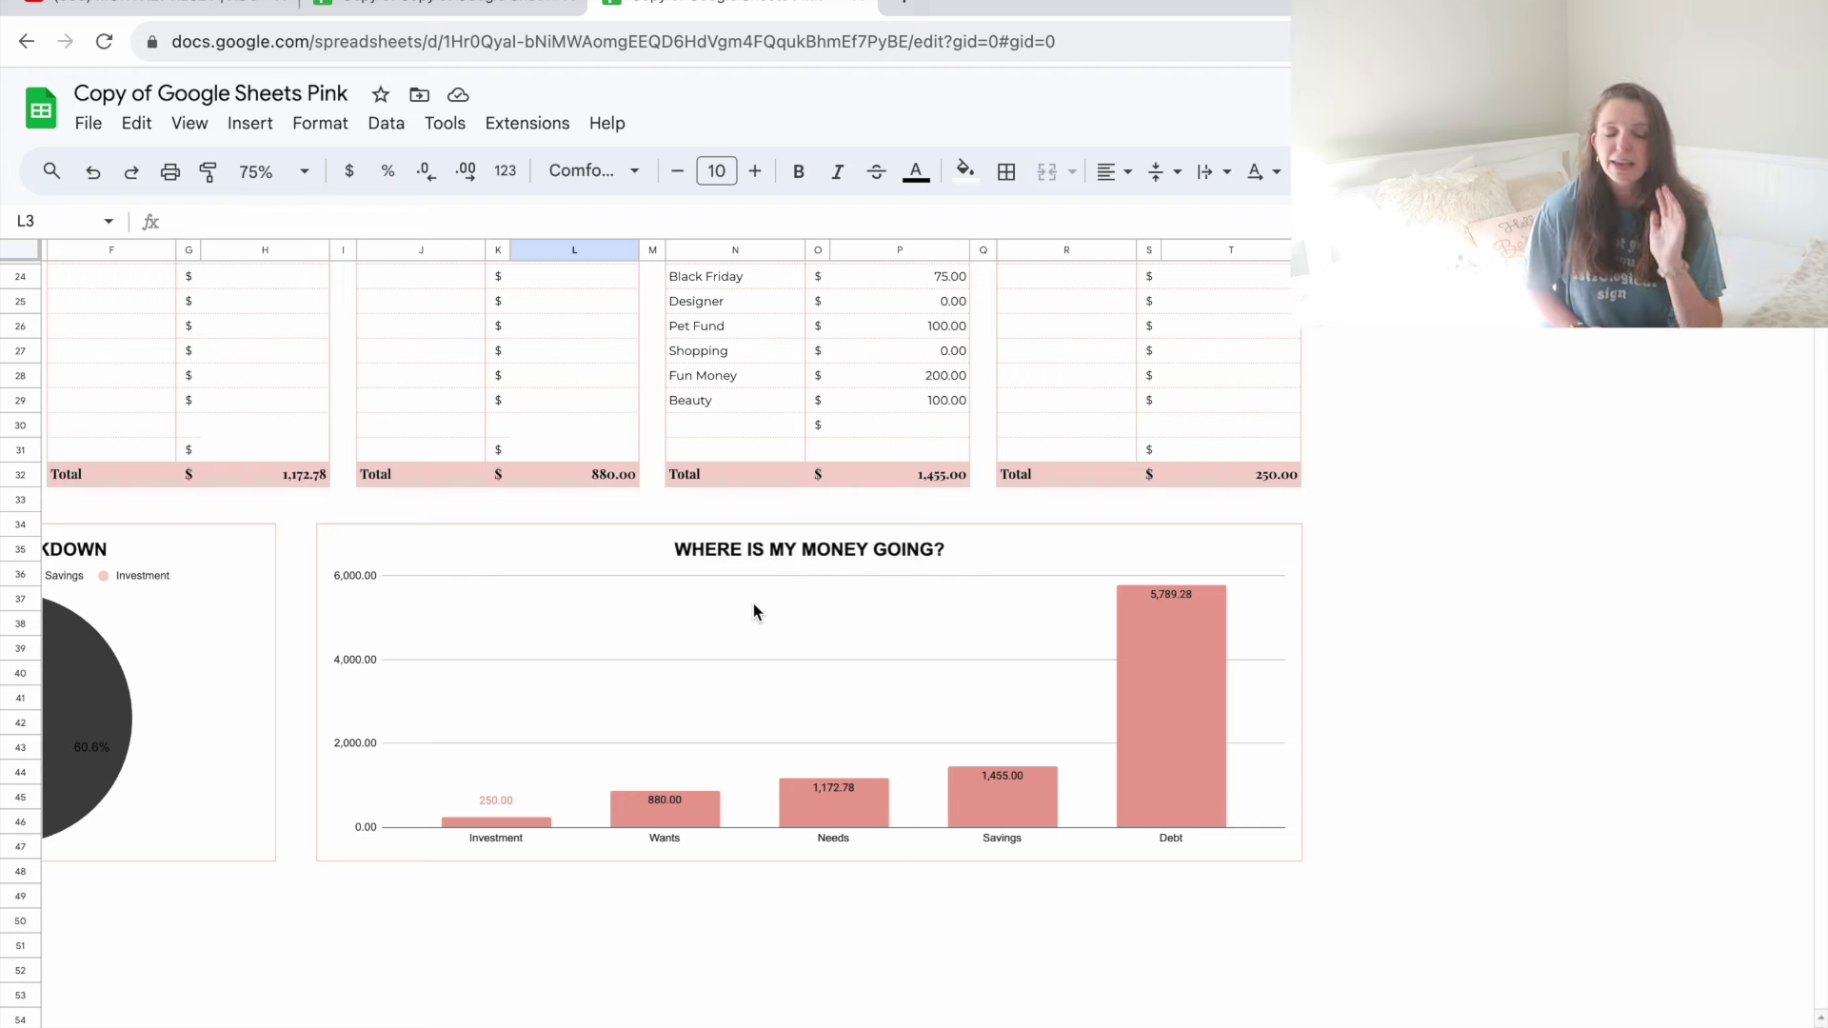
pyautogui.scroll(-1, 754, 606)
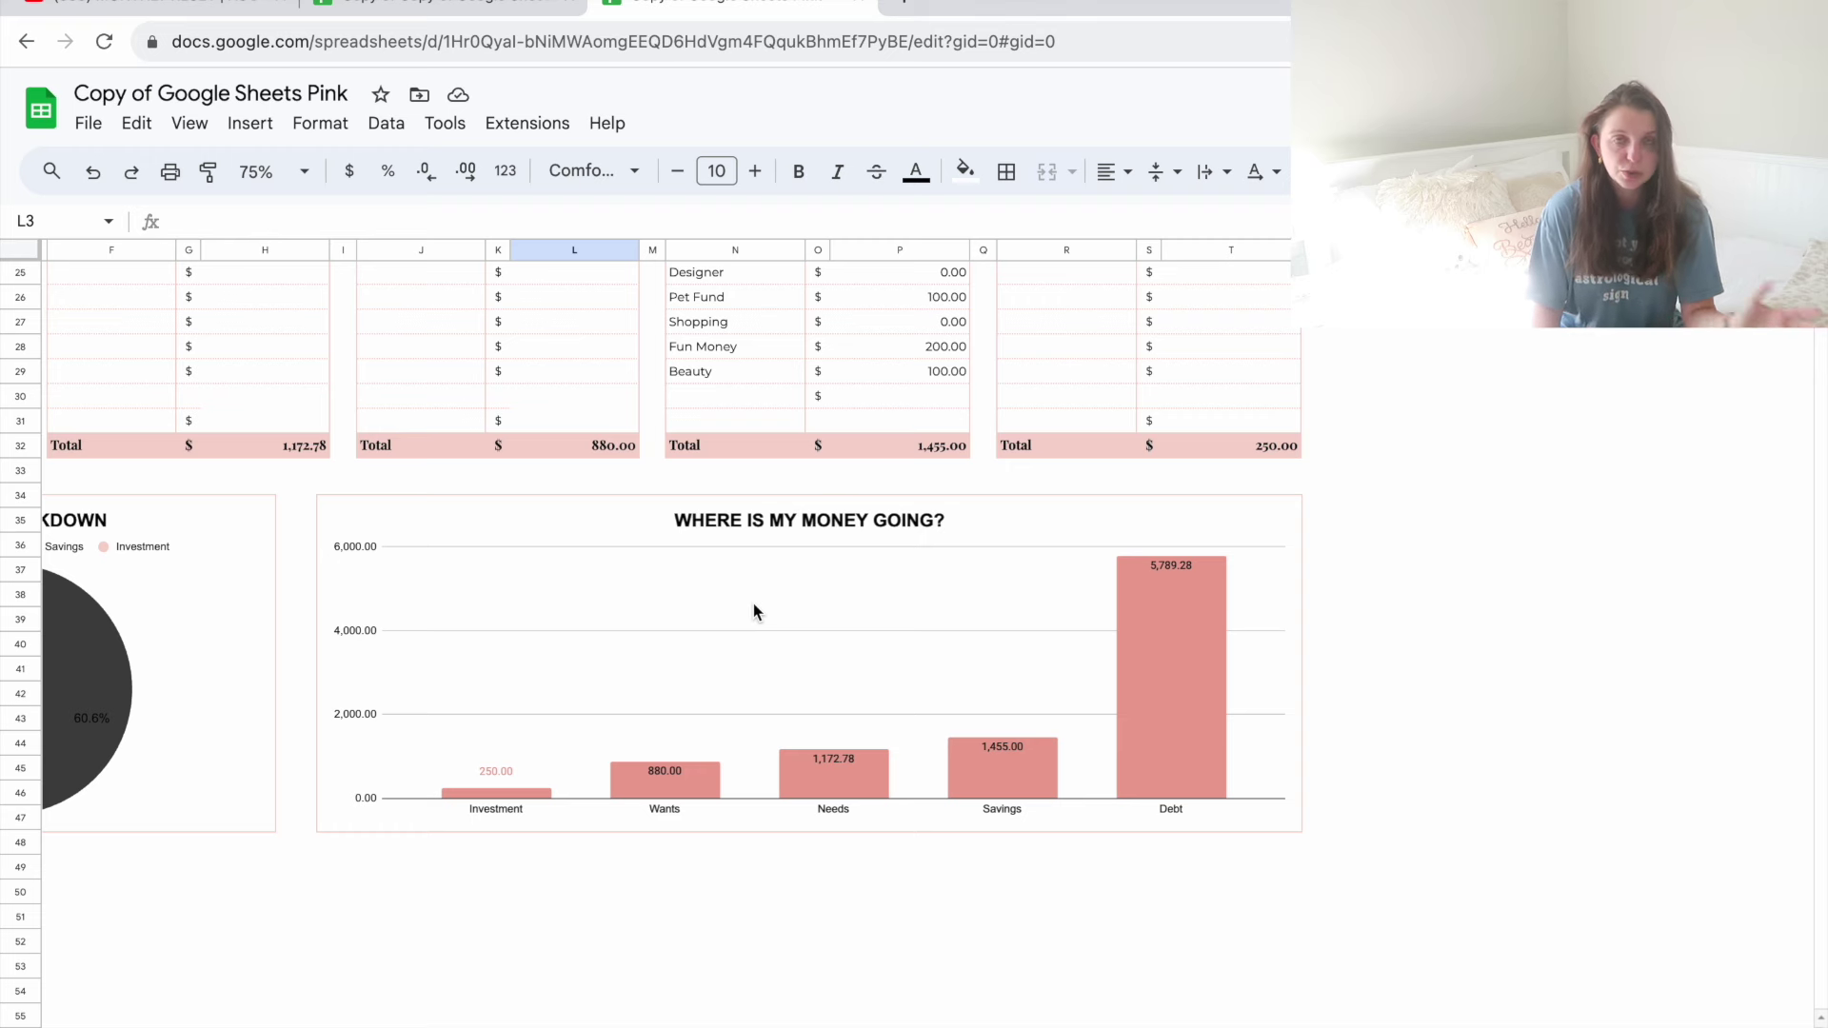
pyautogui.scroll(-1, 753, 610)
pyautogui.hscroll(1, 752, 609)
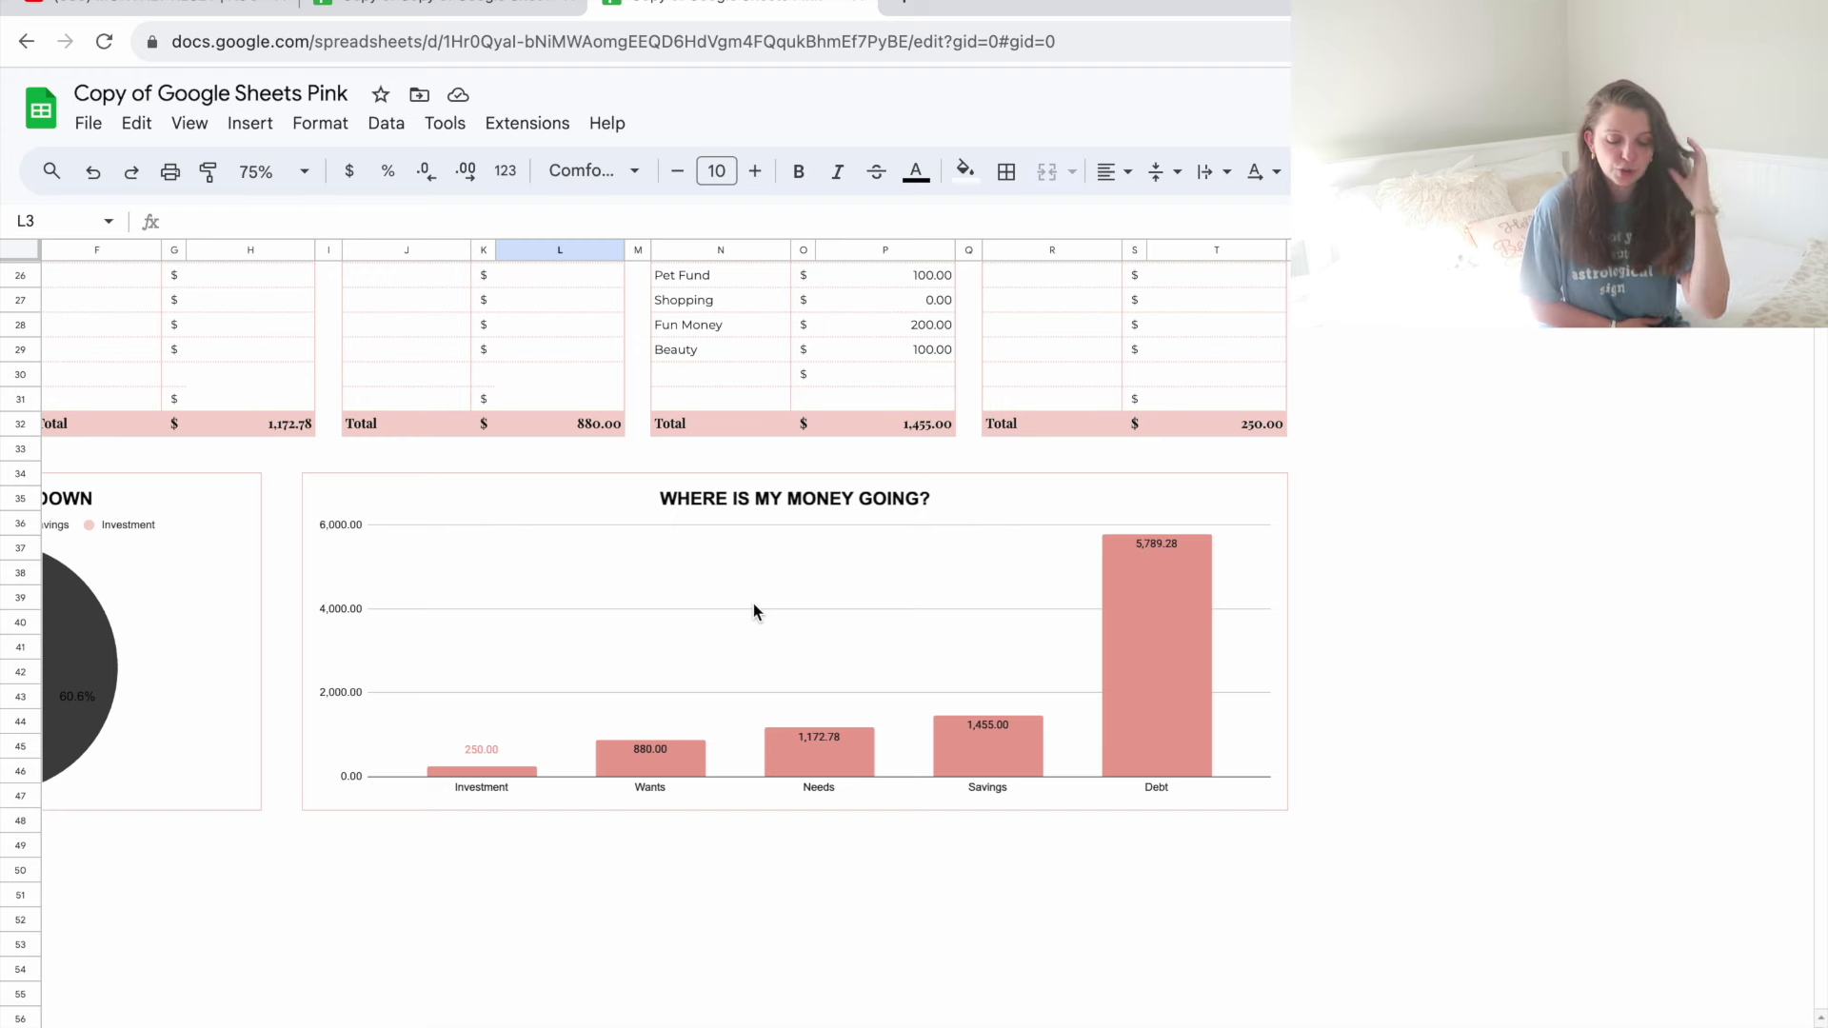
pyautogui.scroll(-2, 754, 610)
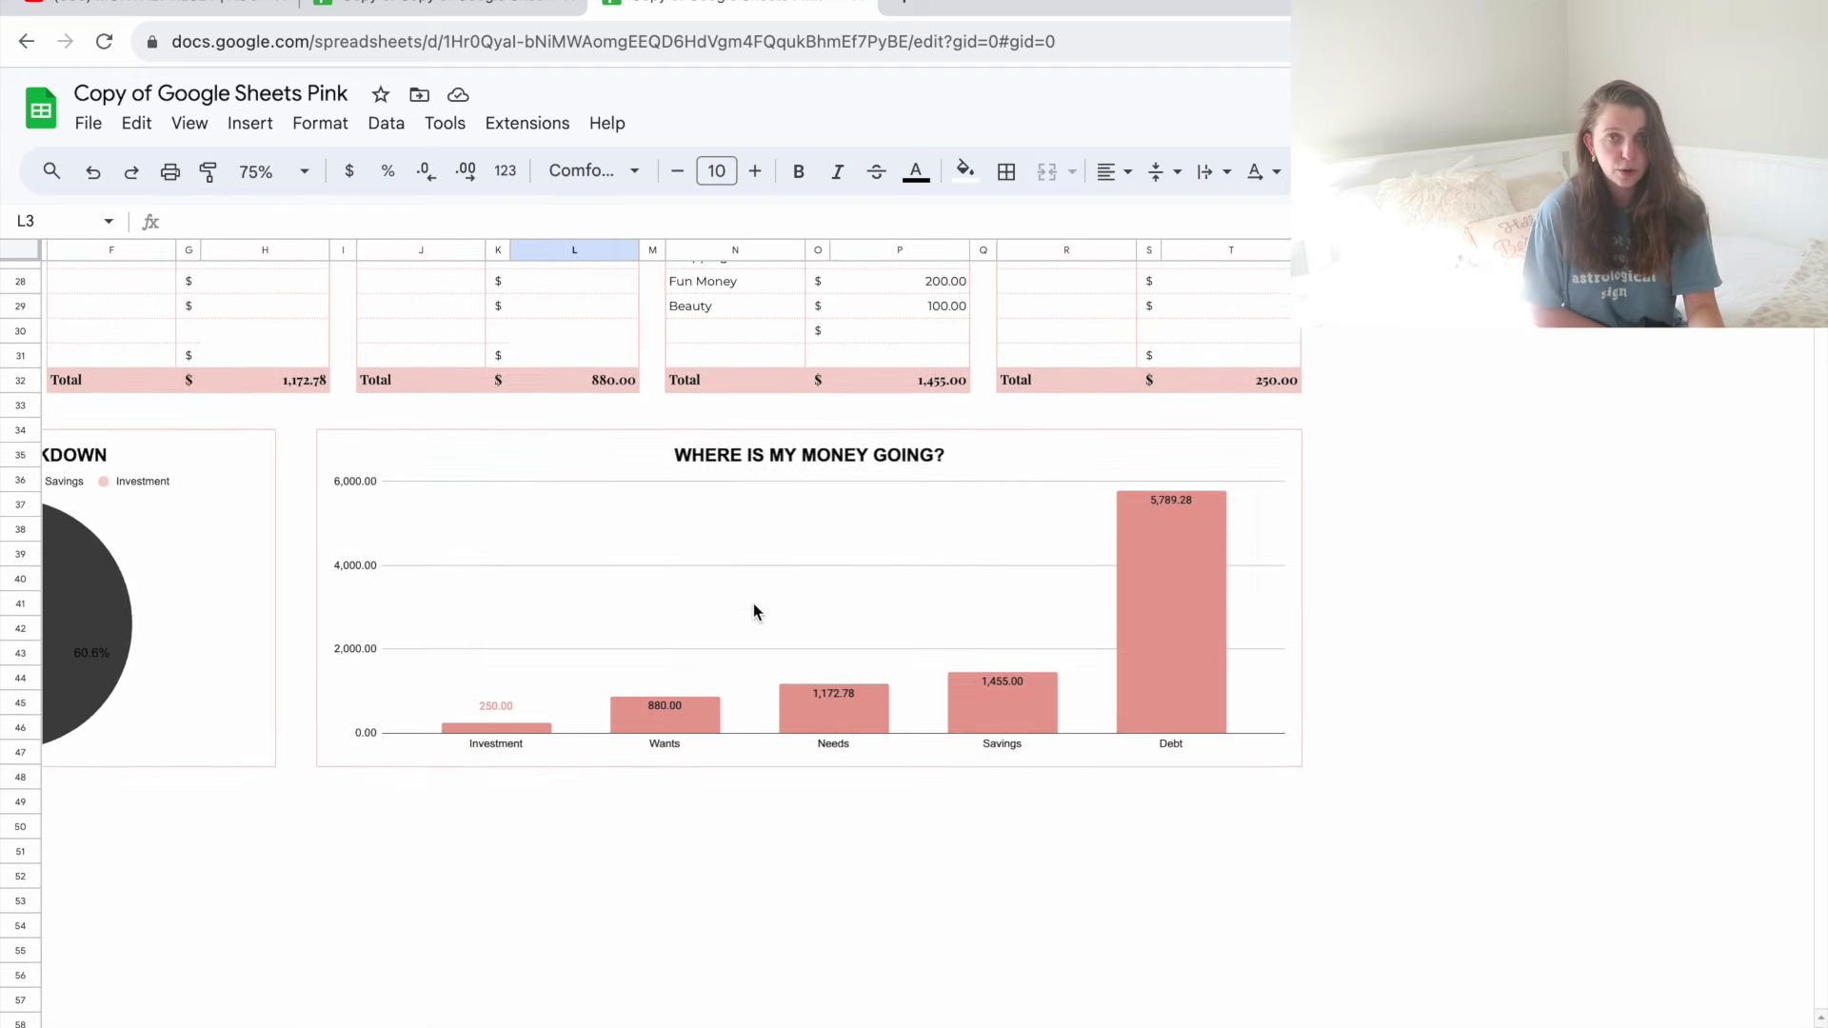
# Step: Review the budget's category totals, the Amount Left and Budget Left figures, and the Budget Breakdown and "Where Is My Money Going?" charts
pyautogui.scroll(1, 752, 610)
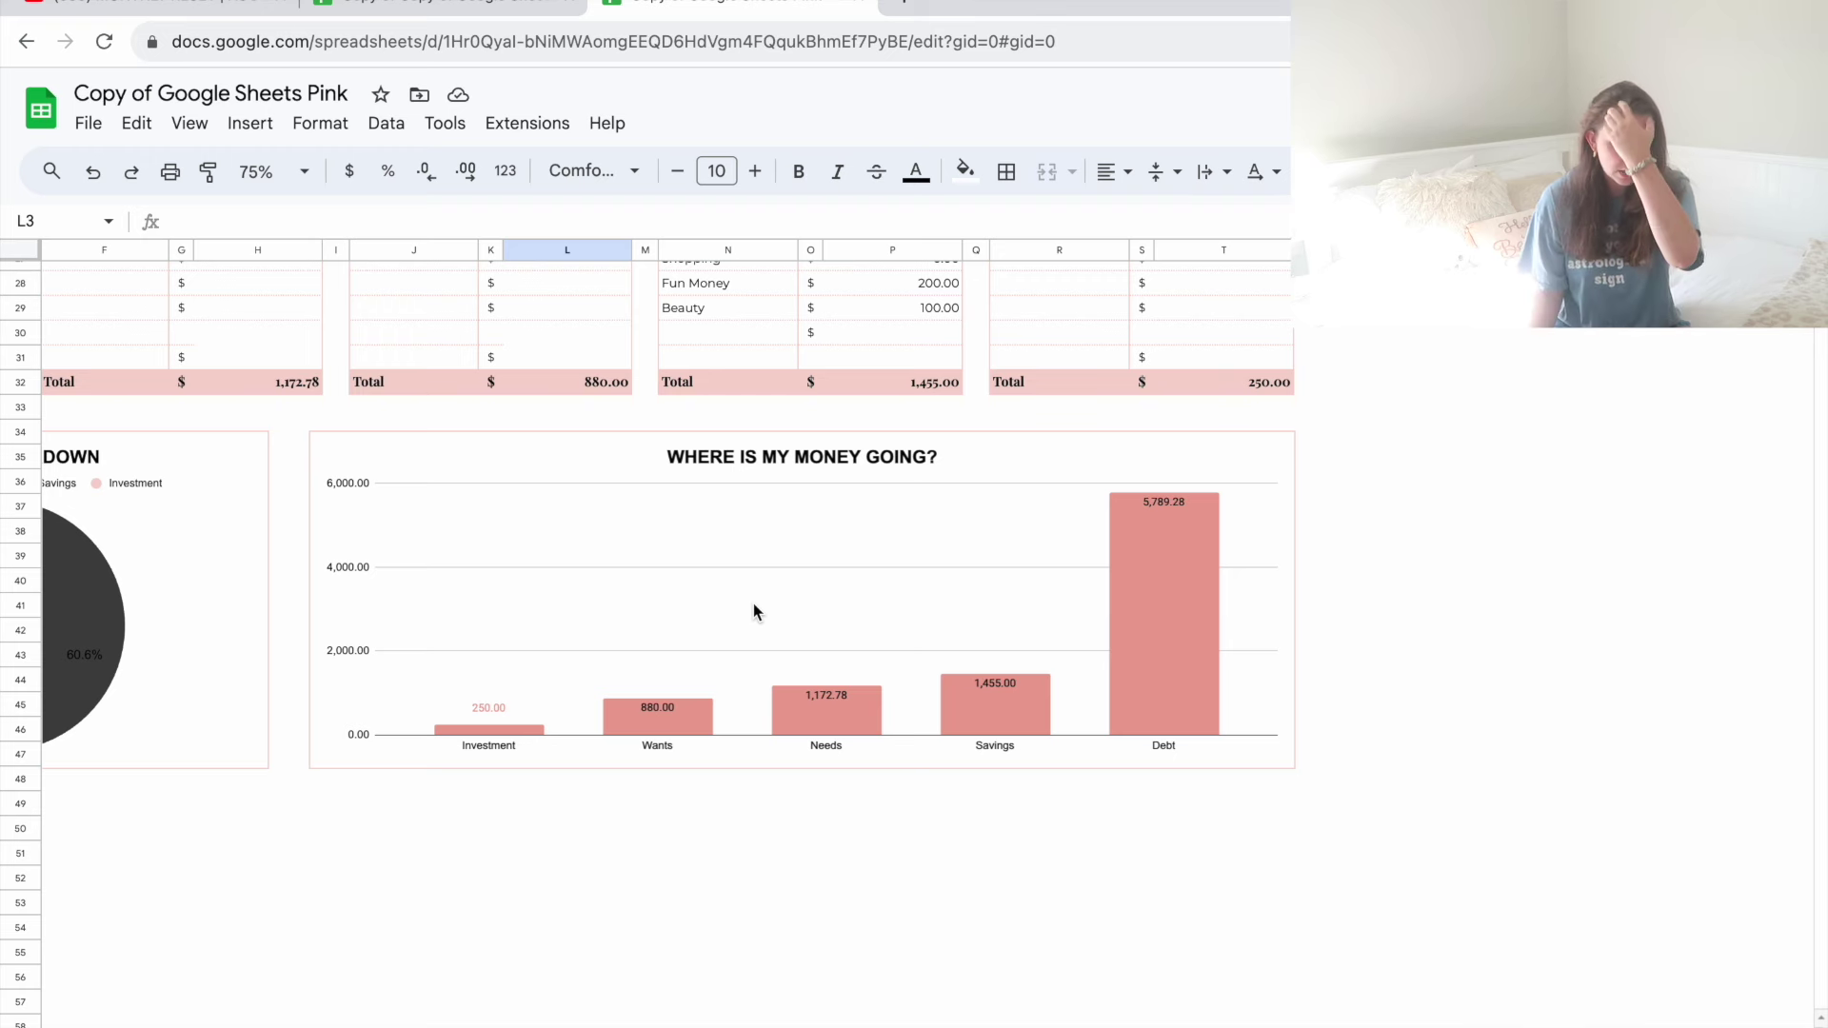
pyautogui.scroll(-1, 755, 613)
pyautogui.scroll(5, 755, 612)
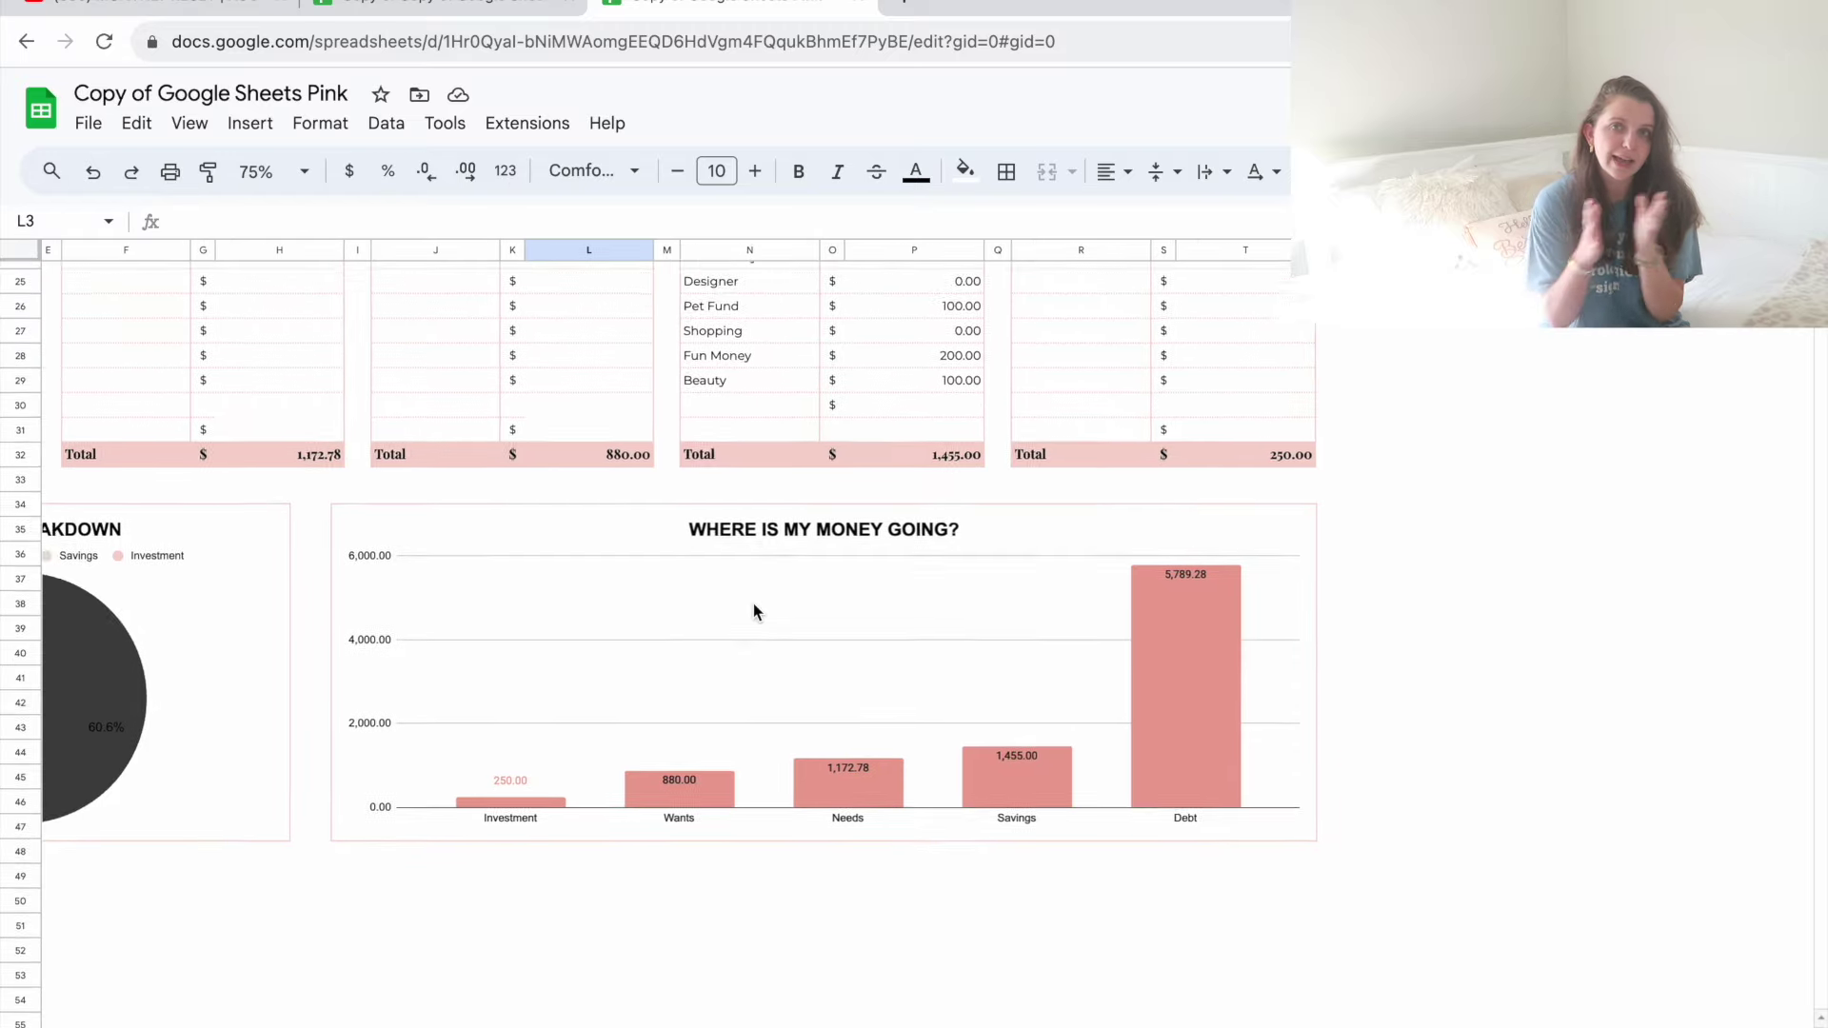
pyautogui.scroll(3, 753, 606)
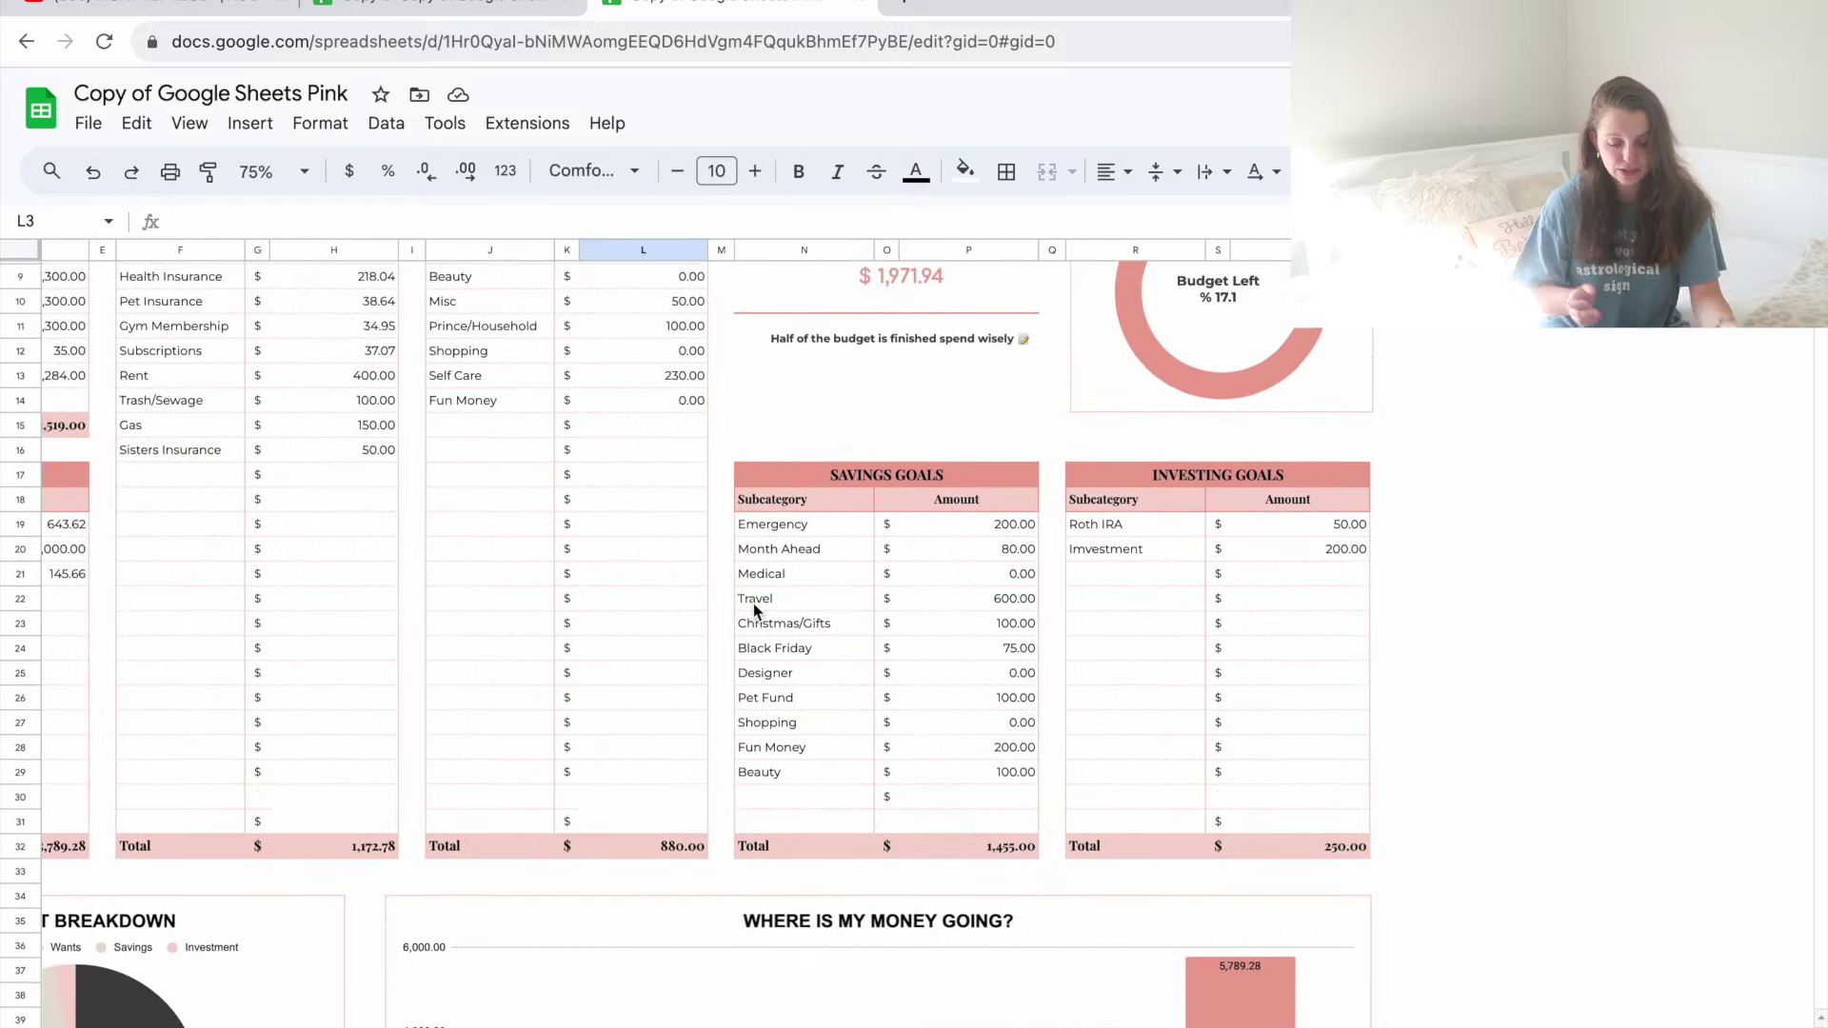
pyautogui.scroll(2, 753, 606)
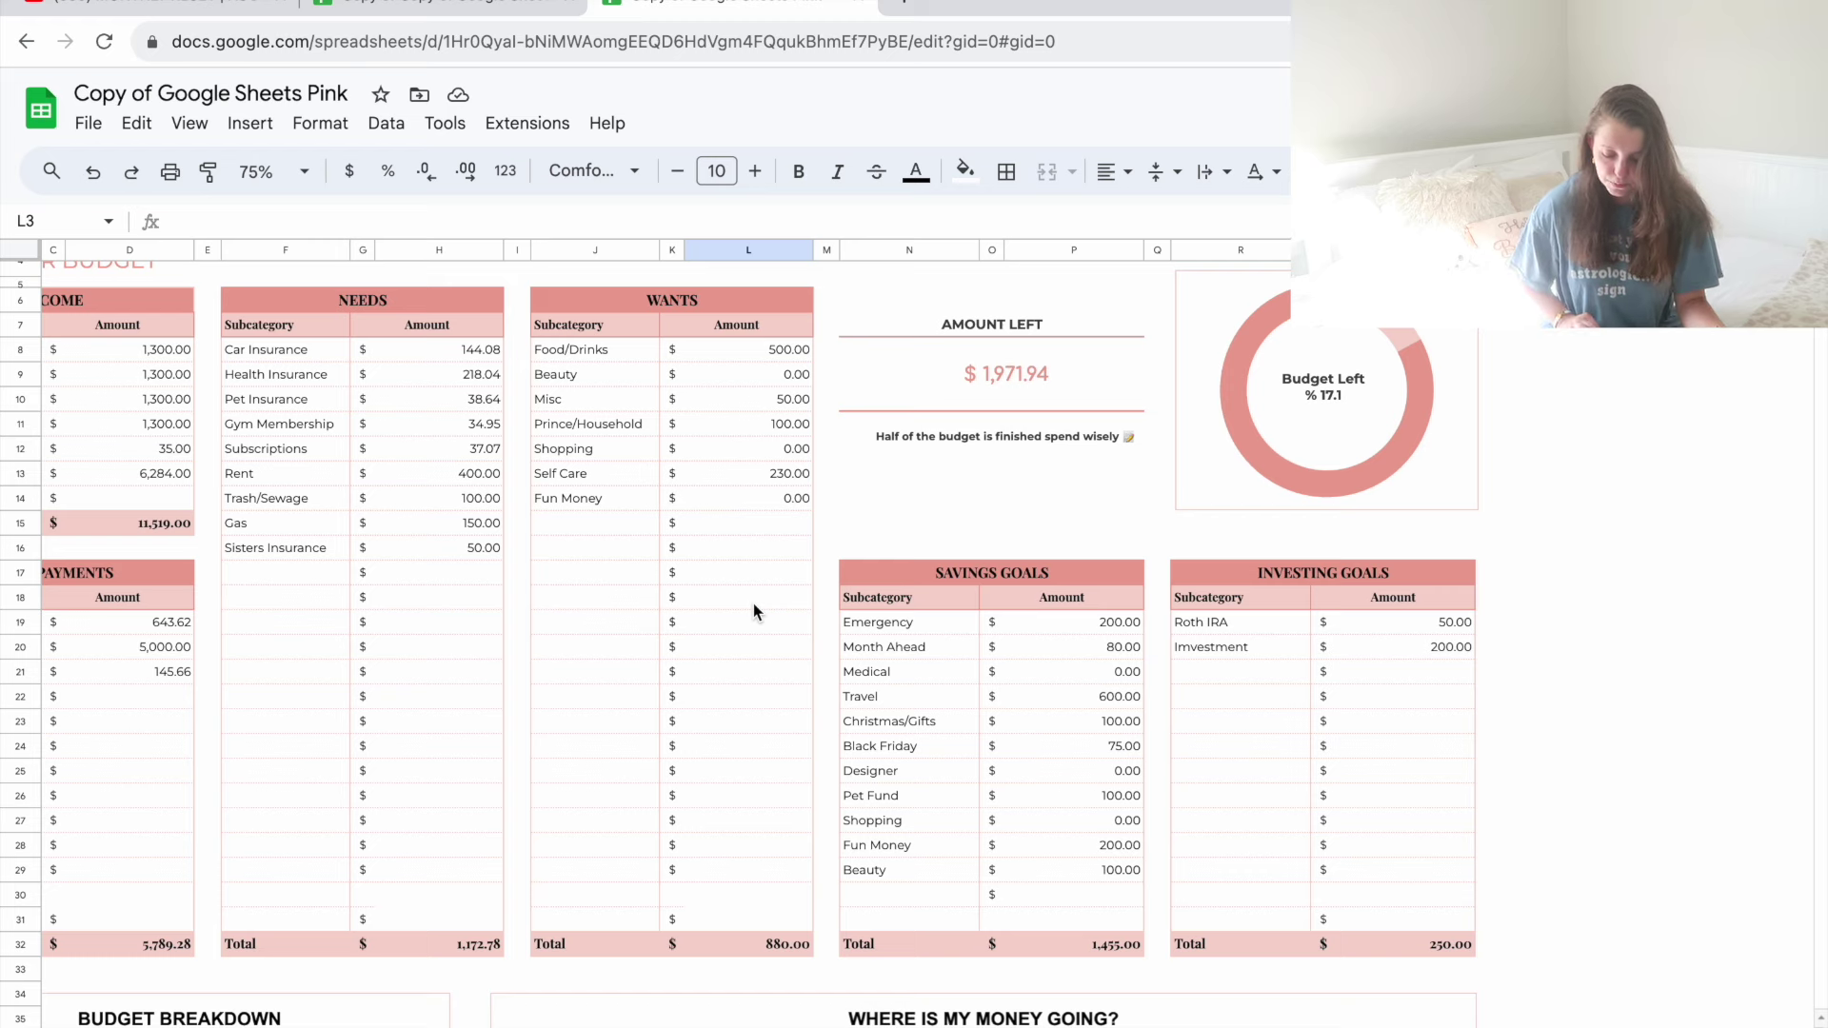
pyautogui.hscroll(-3, 877, 628)
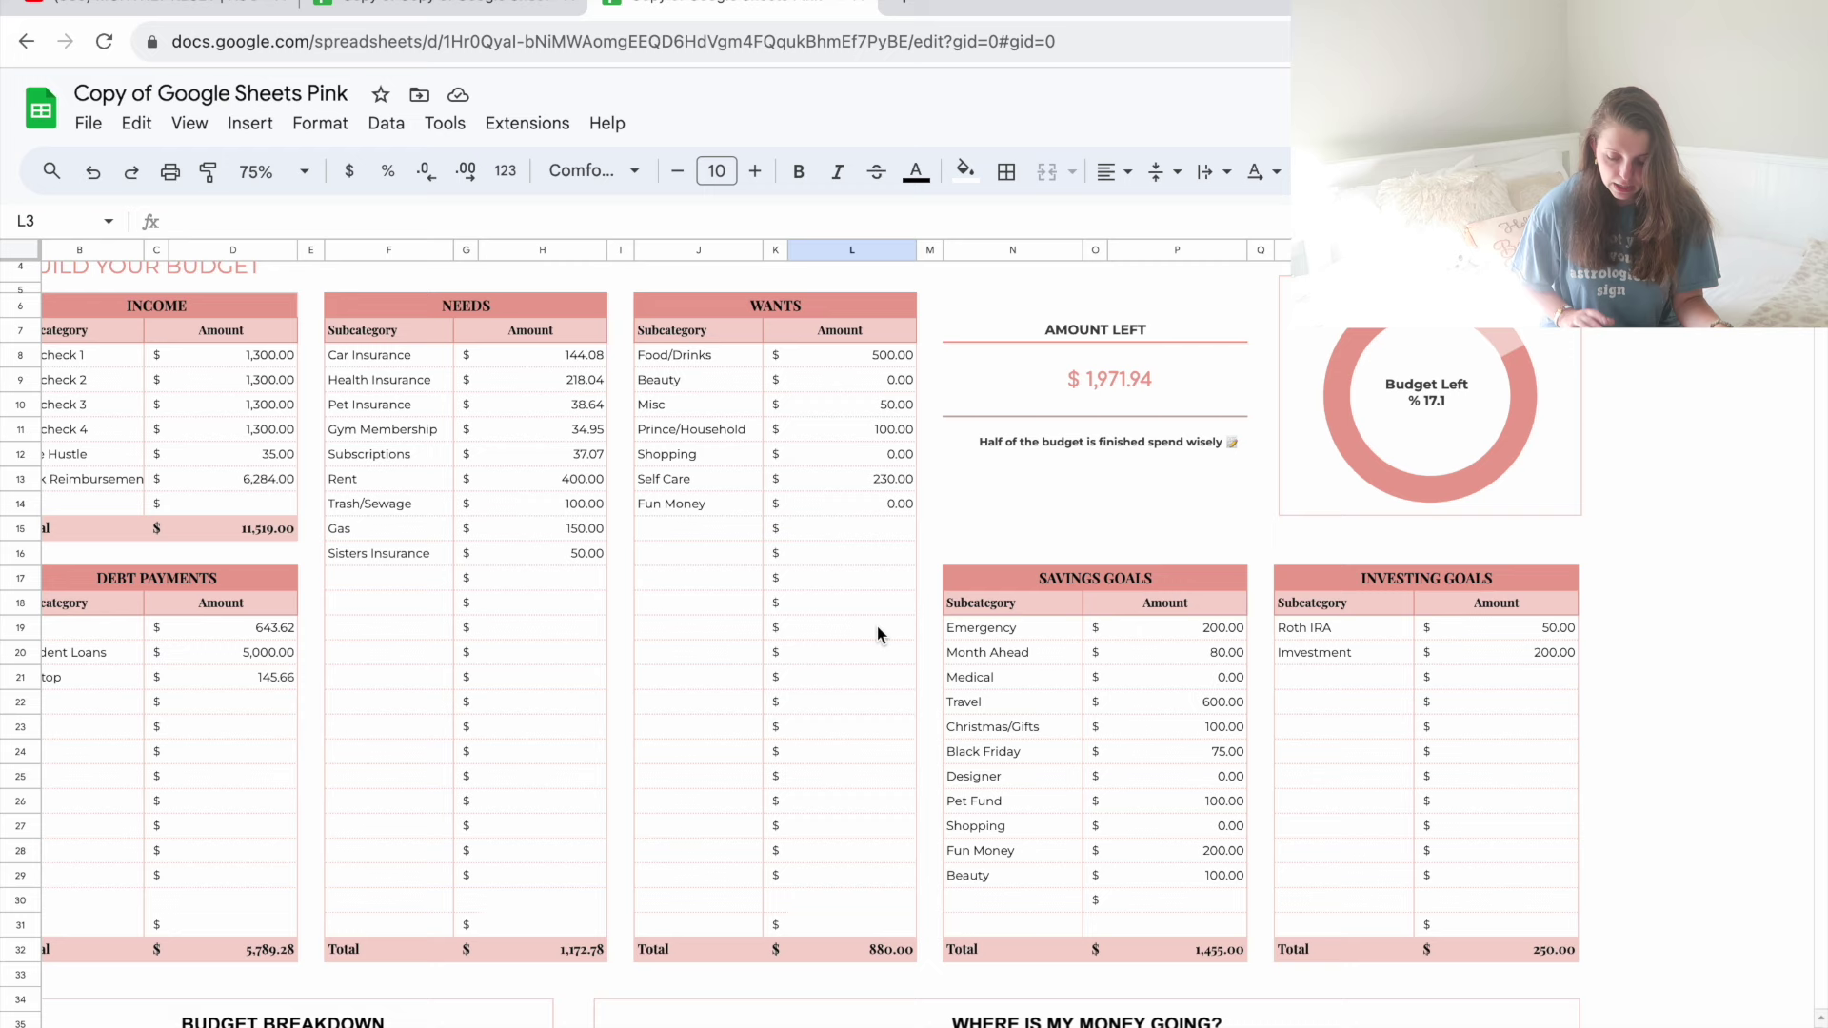
pyautogui.hscroll(-1, 878, 633)
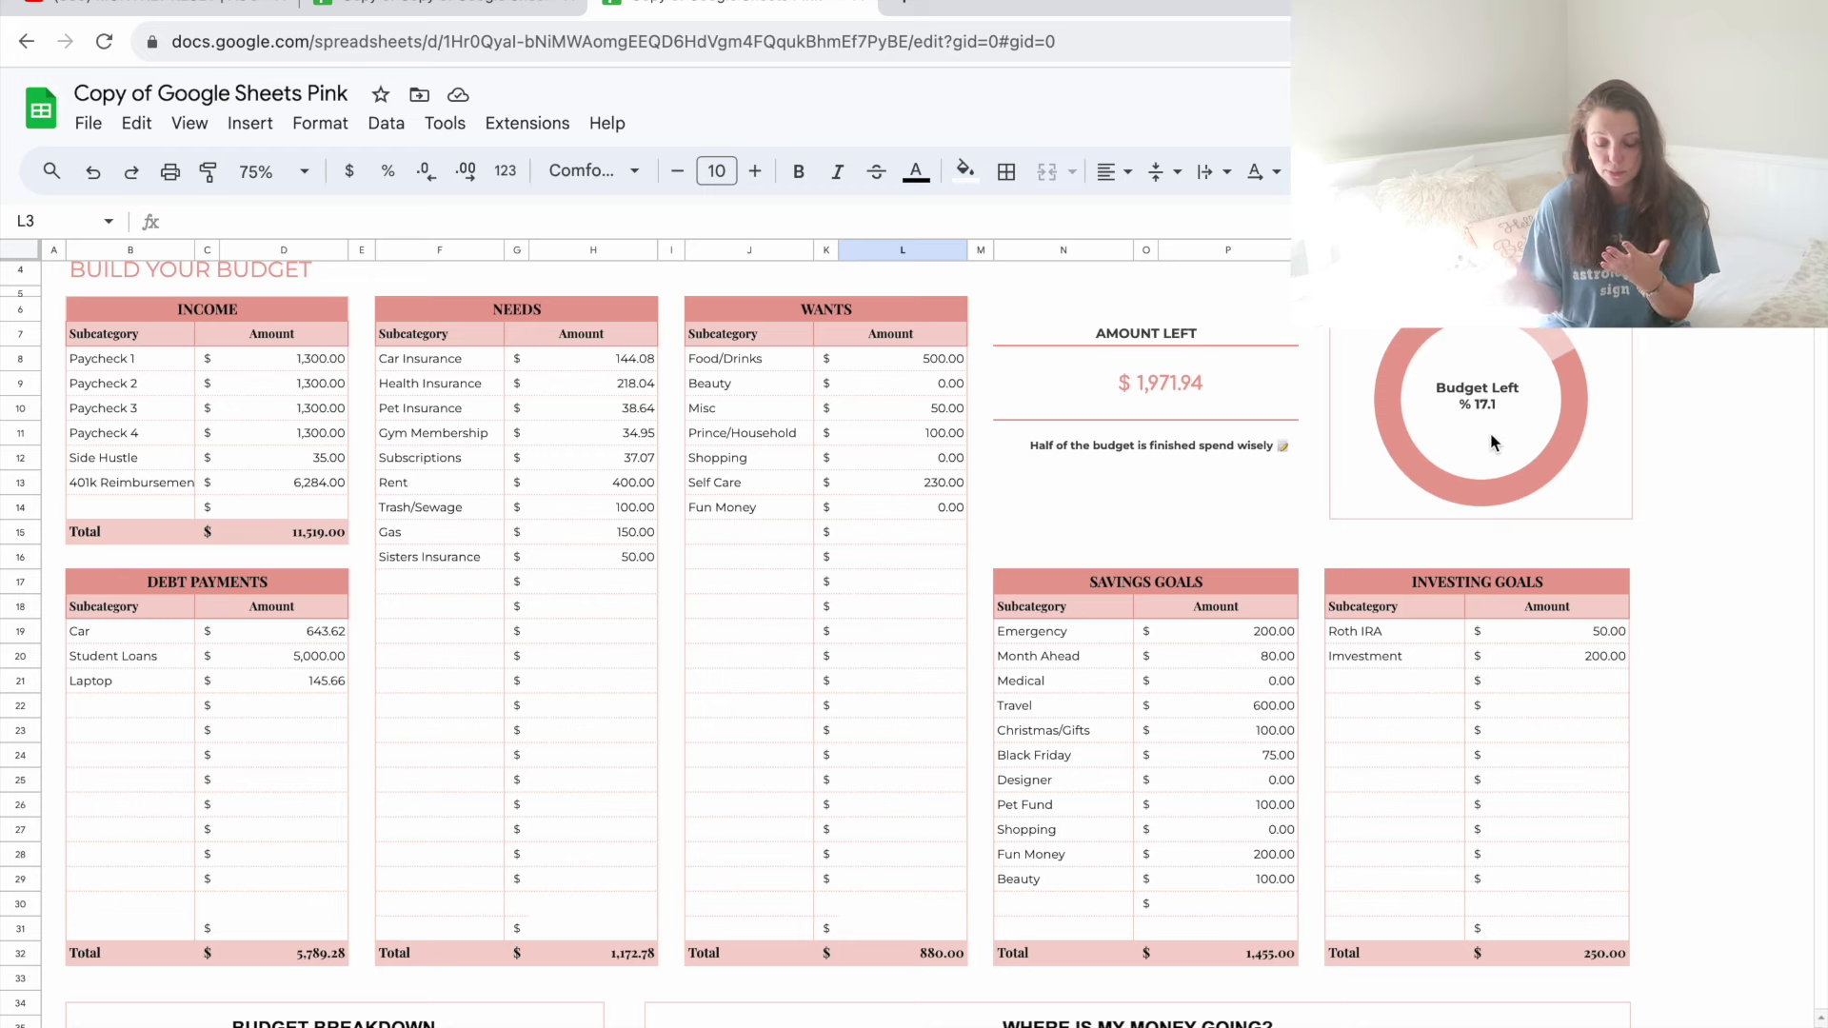
pyautogui.scroll(-3, 1478, 446)
pyautogui.scroll(-2, 1479, 446)
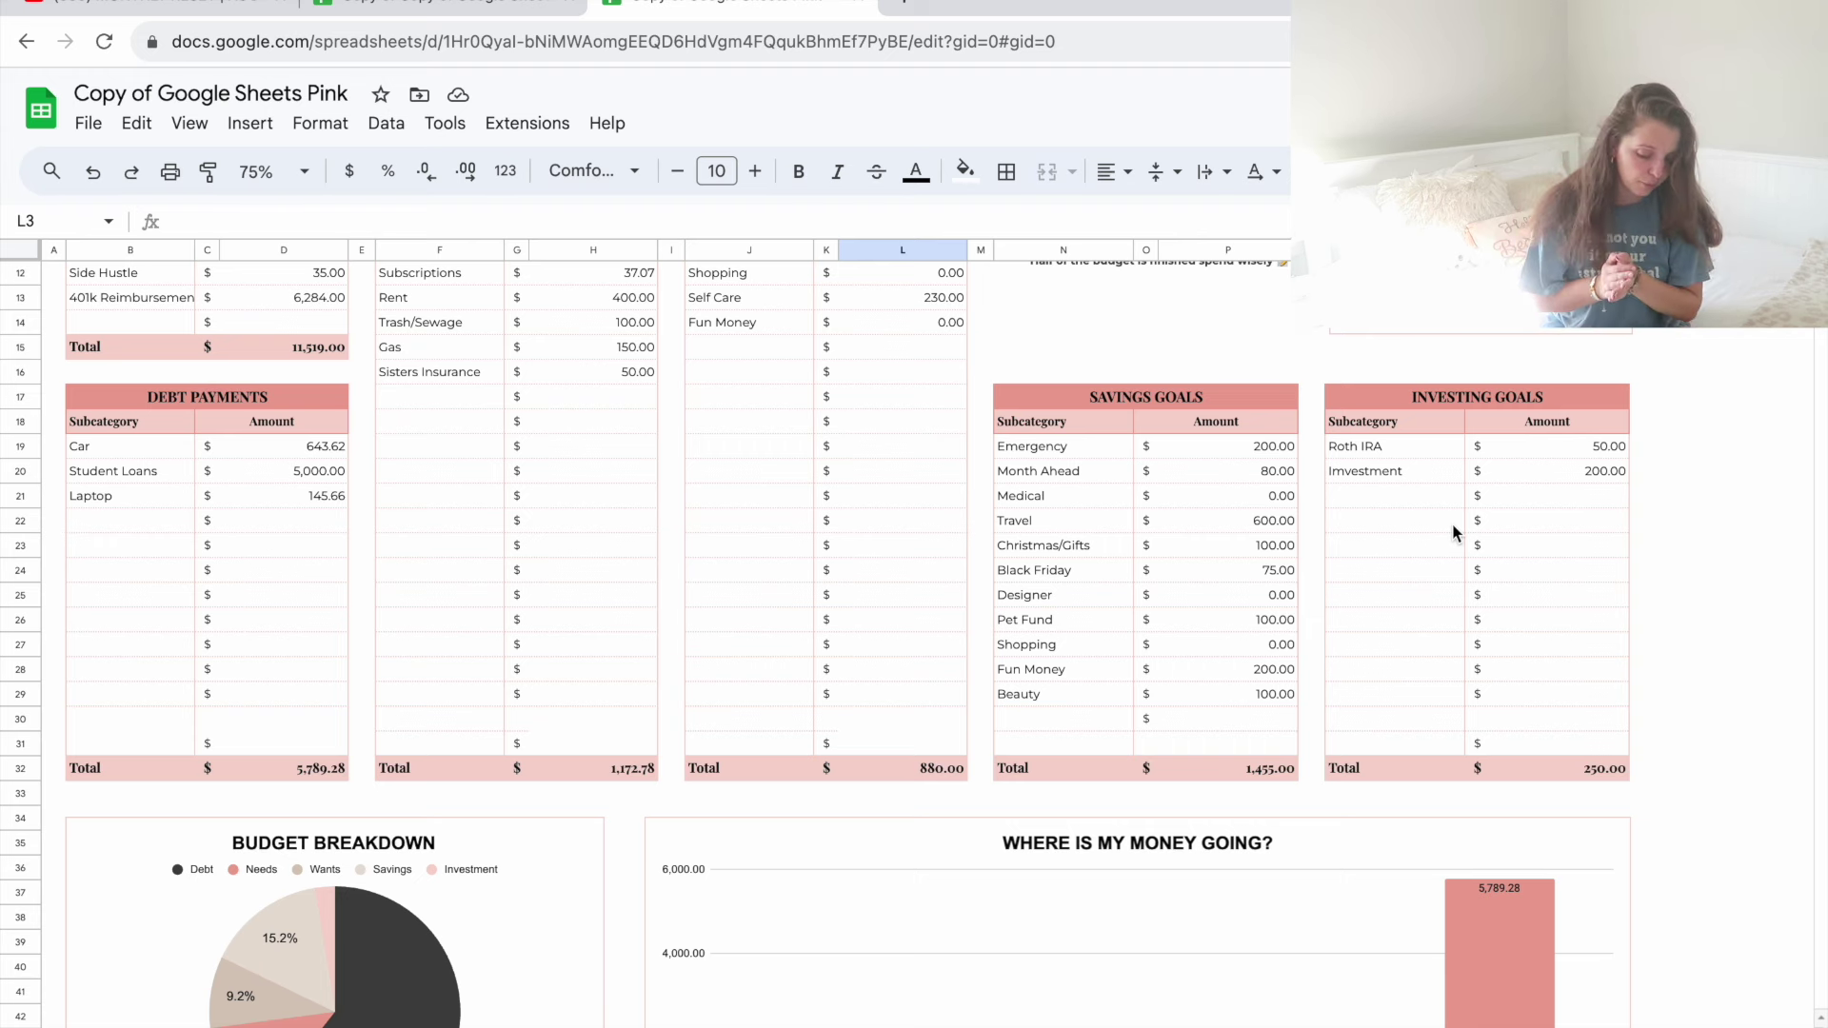
pyautogui.scroll(-5, 1267, 670)
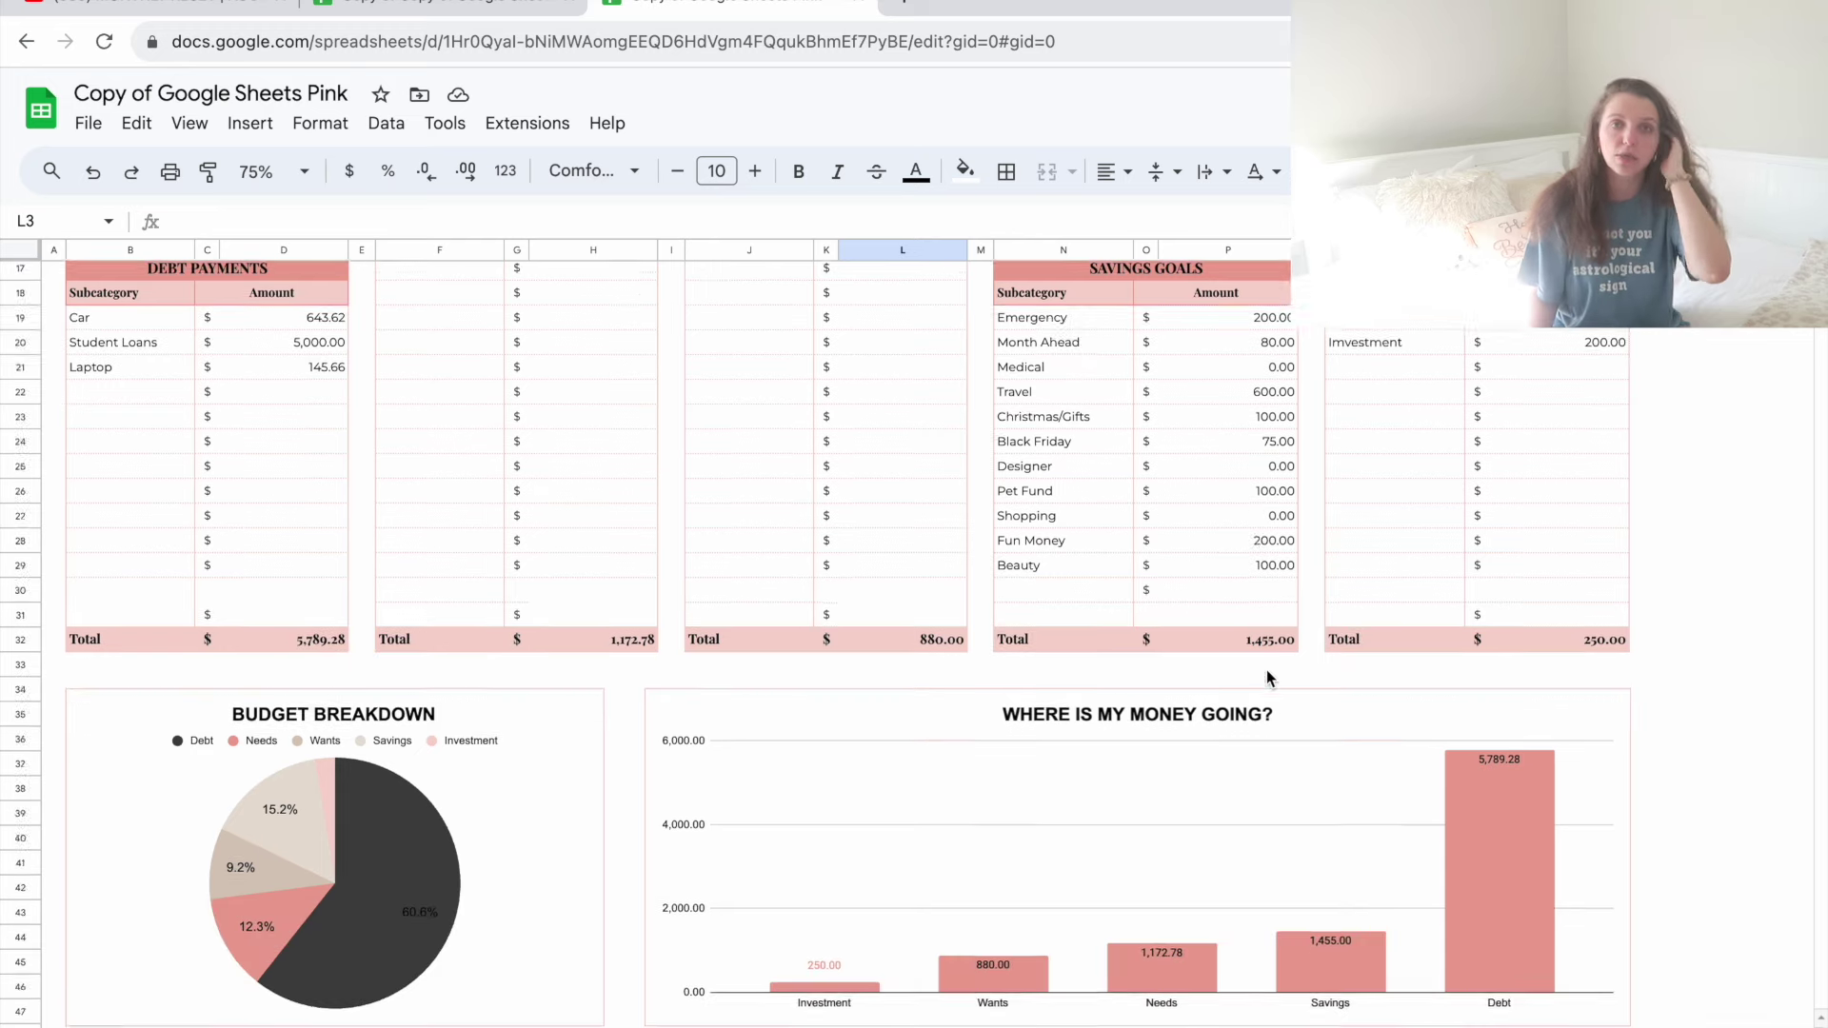
pyautogui.scroll(7, 1266, 671)
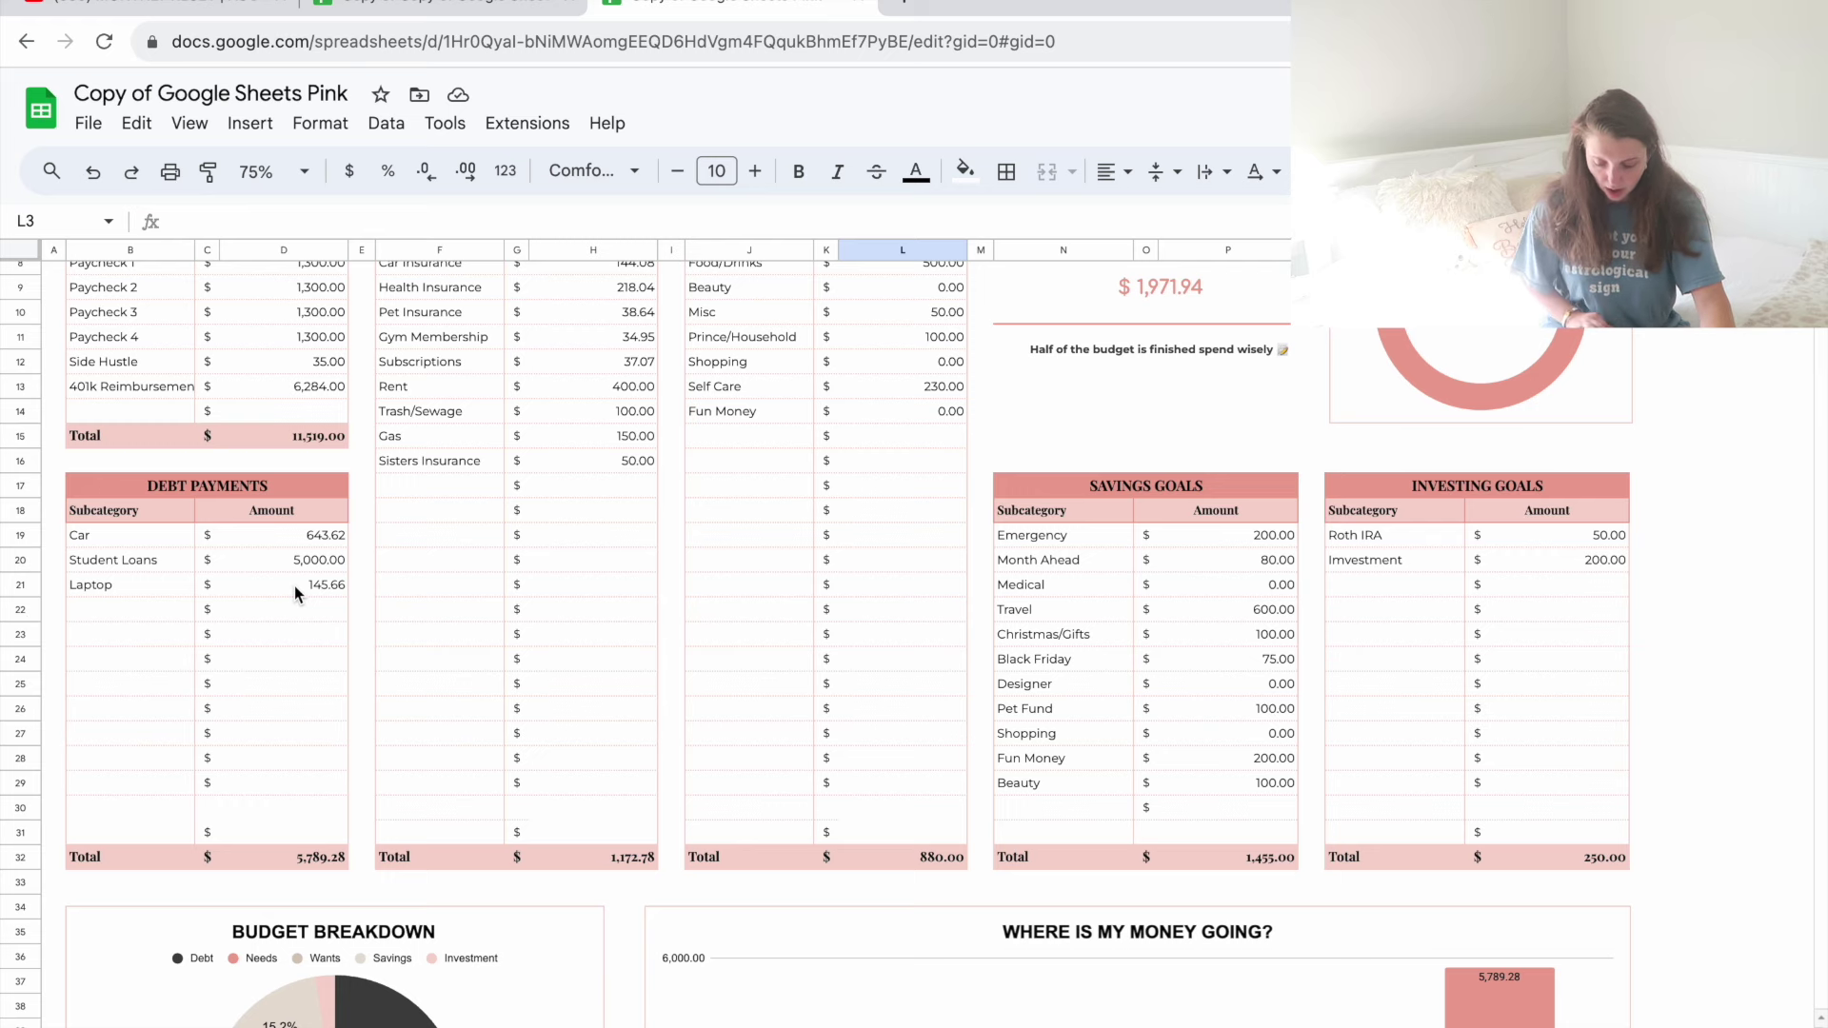
# Step: Open the September Monthly Dashboard and inspect the slices of the "Actual (Spend) by Each Category" pie chart
pyautogui.hotkey('ctrl', 'shift', 'pagedown')
pyautogui.scroll(5, 975, 802)
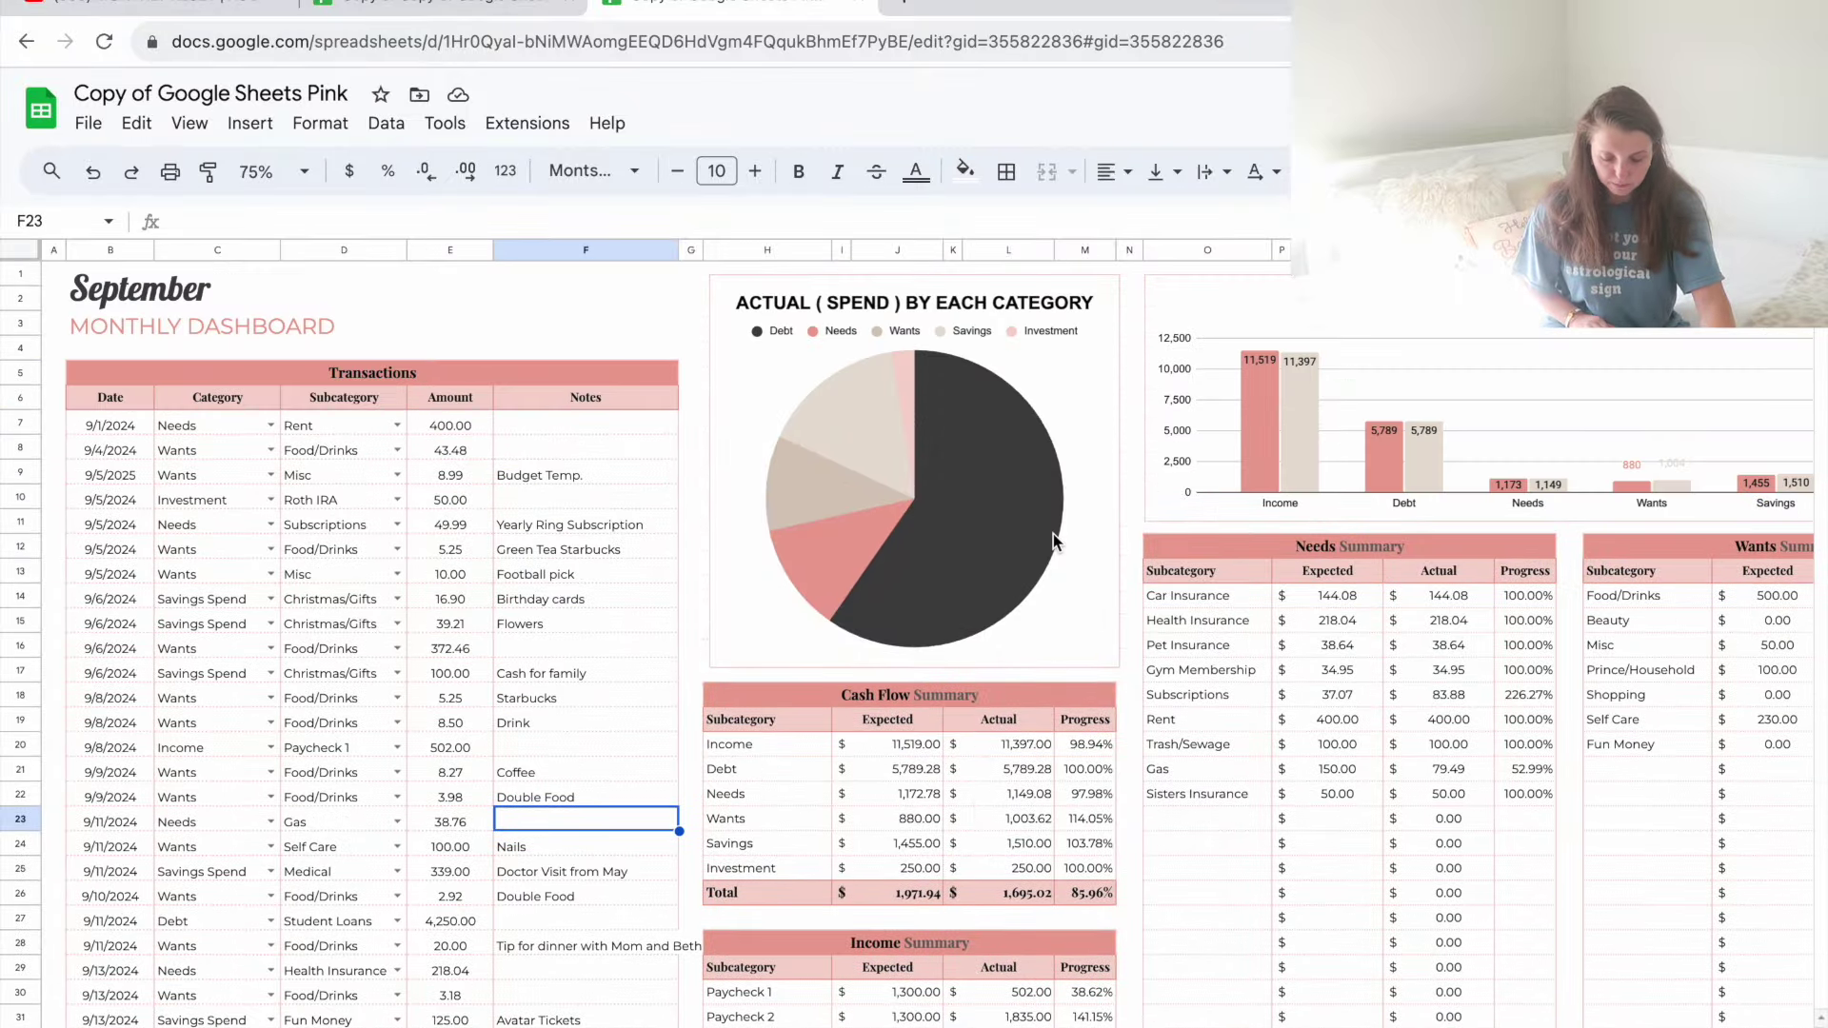
pyautogui.click(1133, 400)
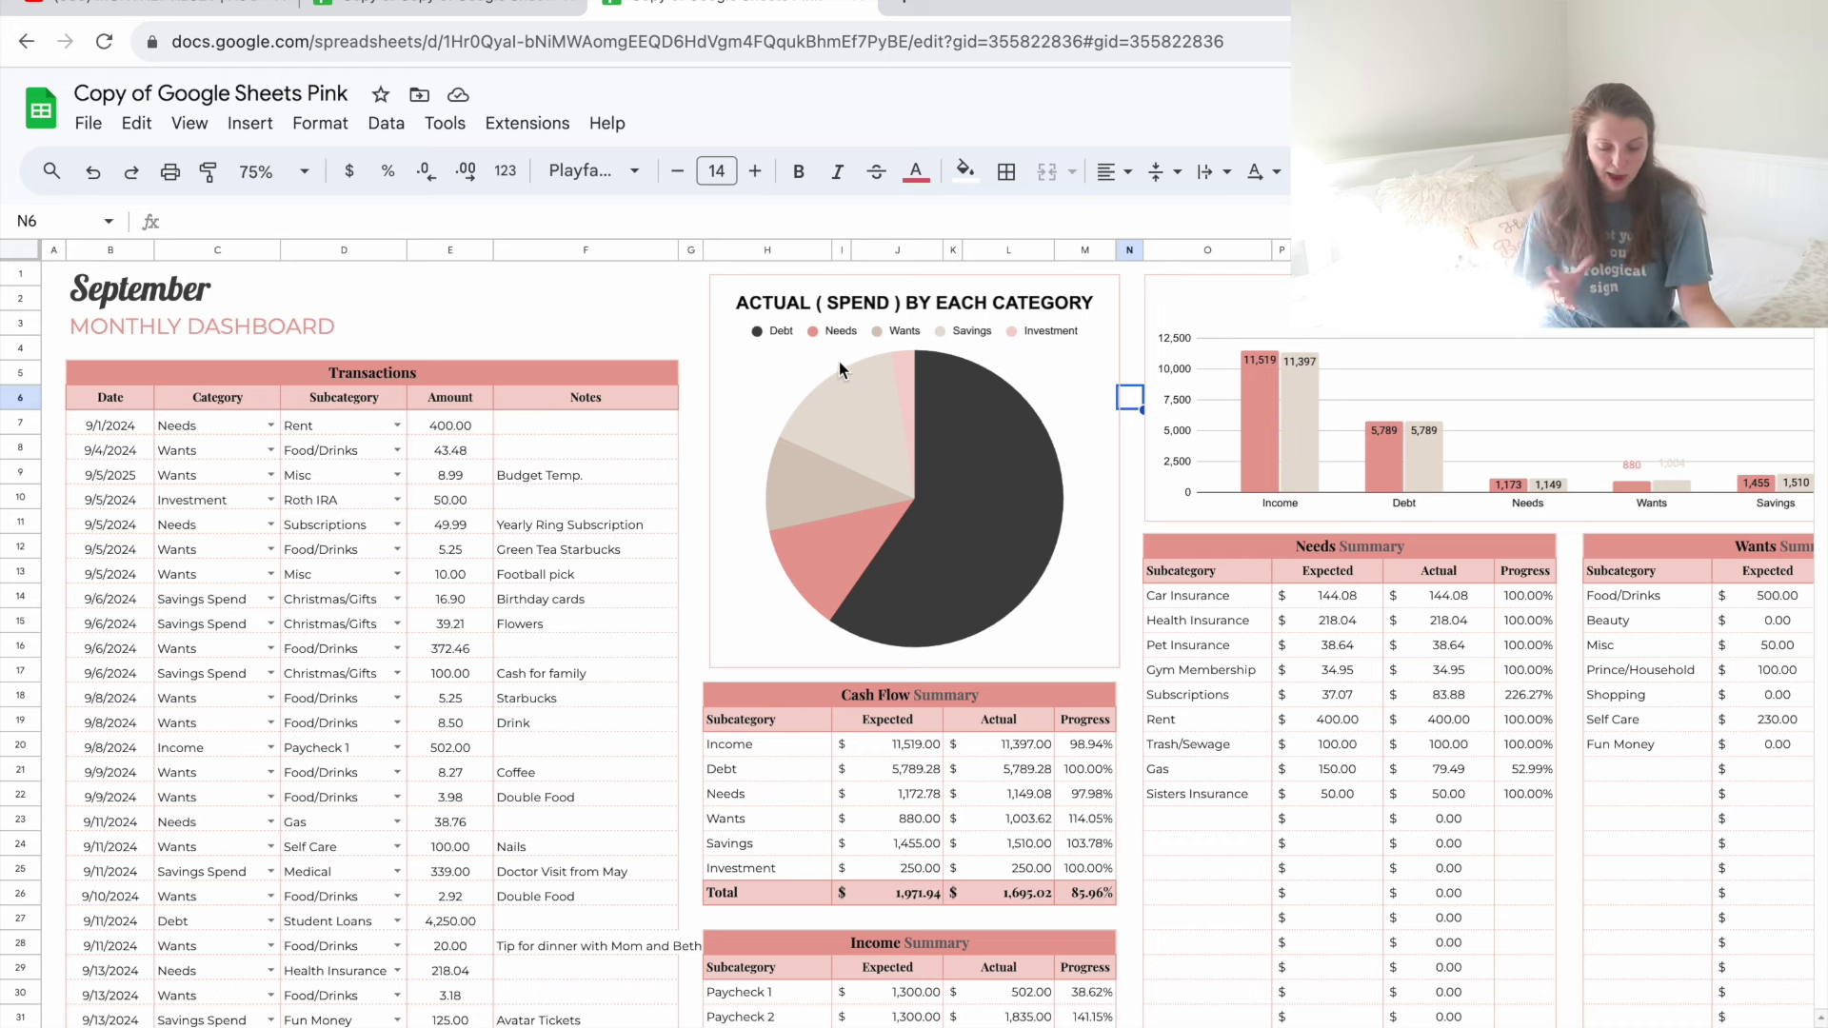
pyautogui.click(1002, 422)
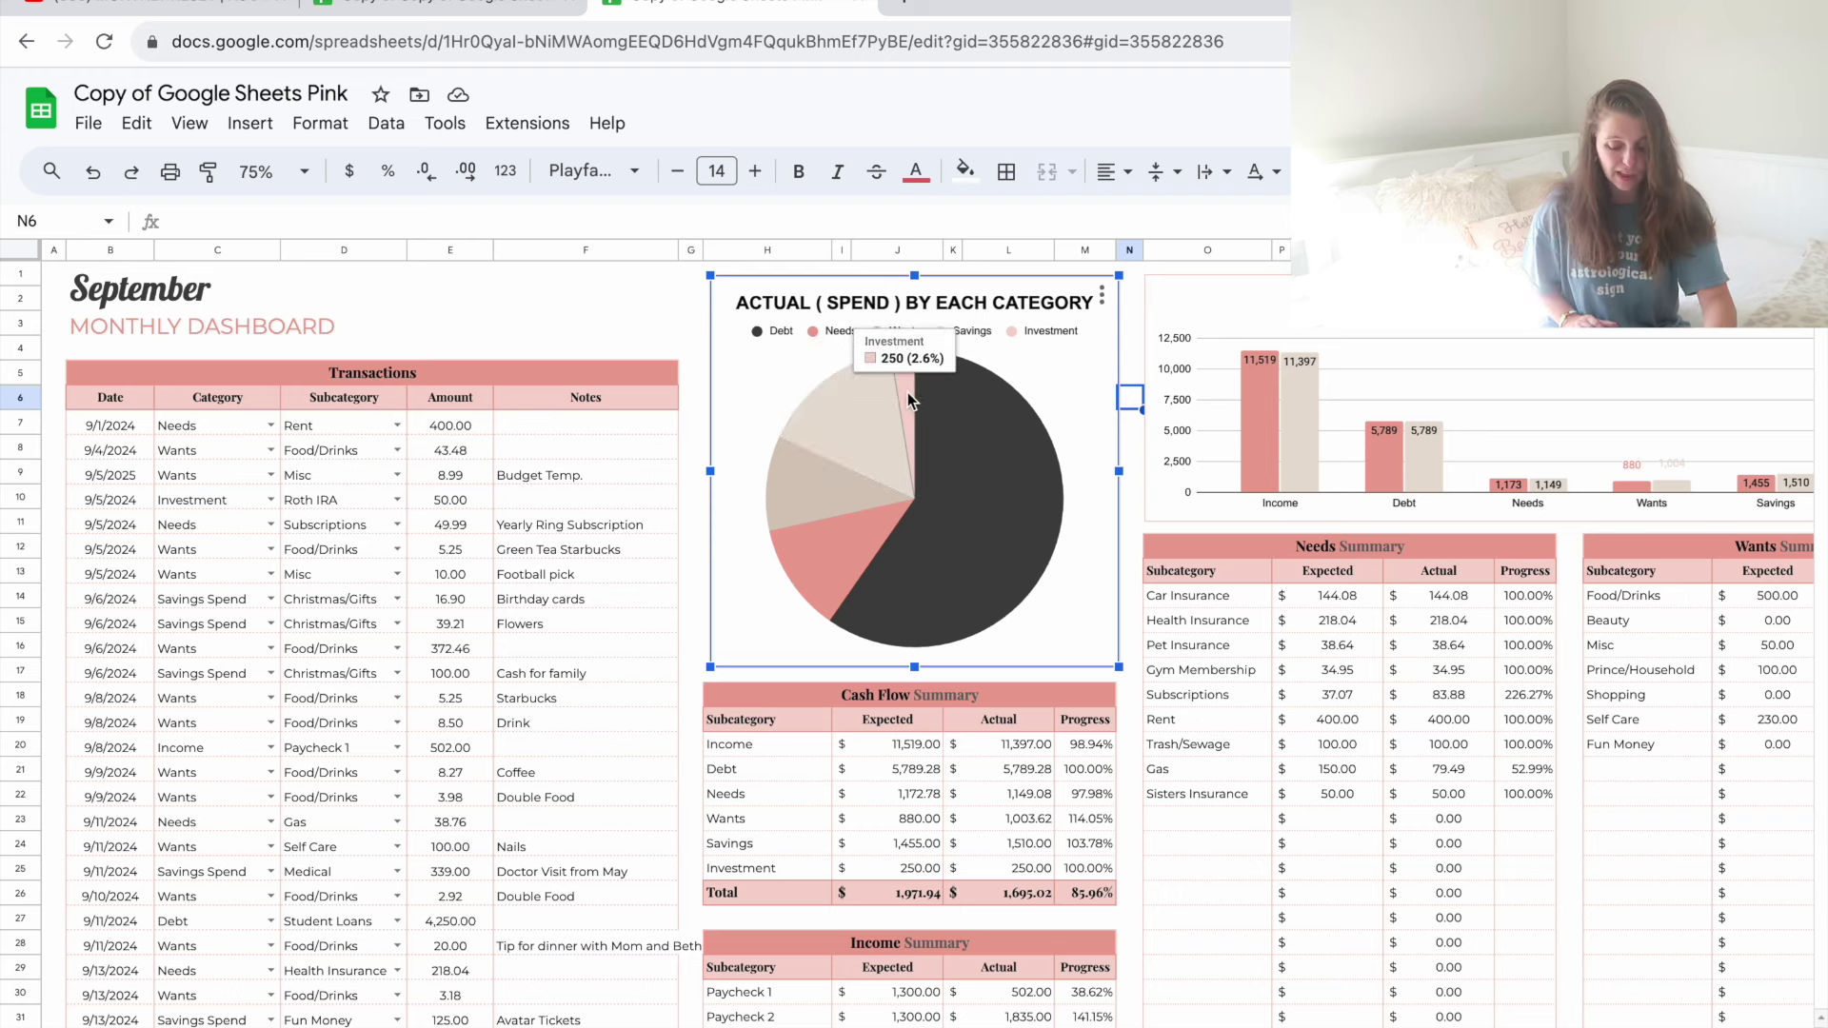
pyautogui.scroll(-2, 592, 545)
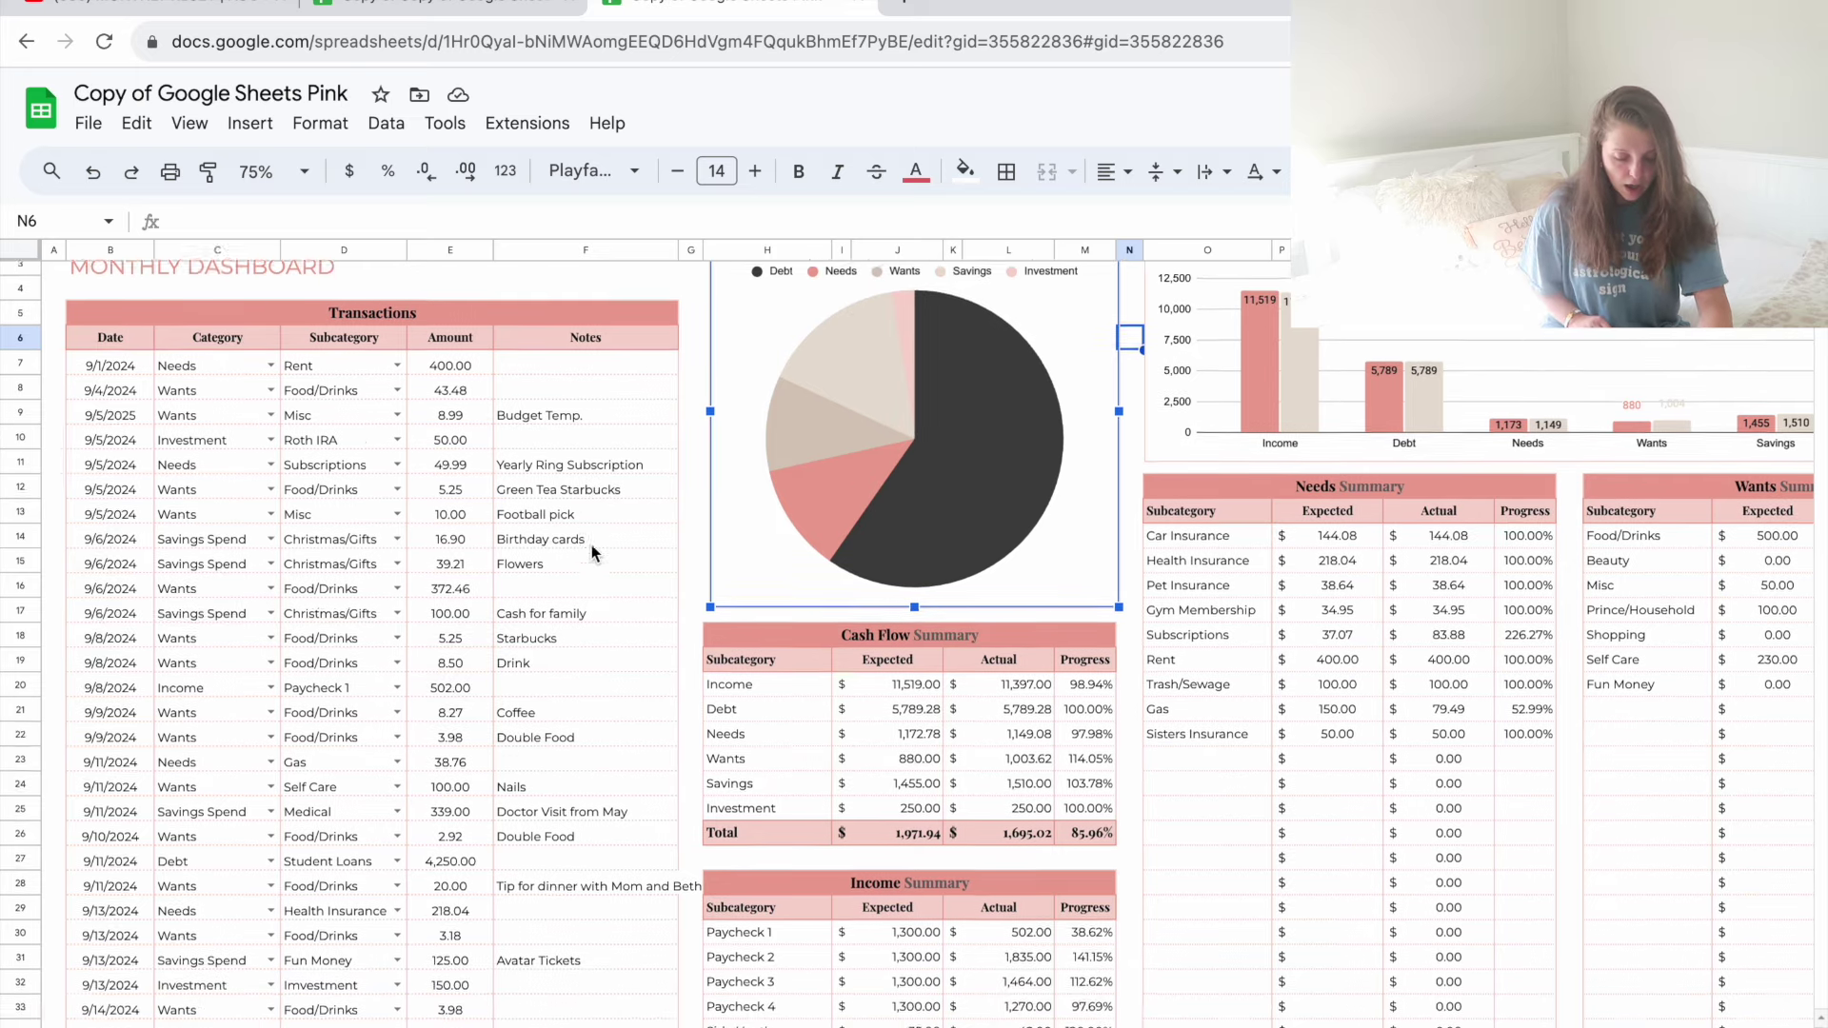
pyautogui.scroll(2, 592, 547)
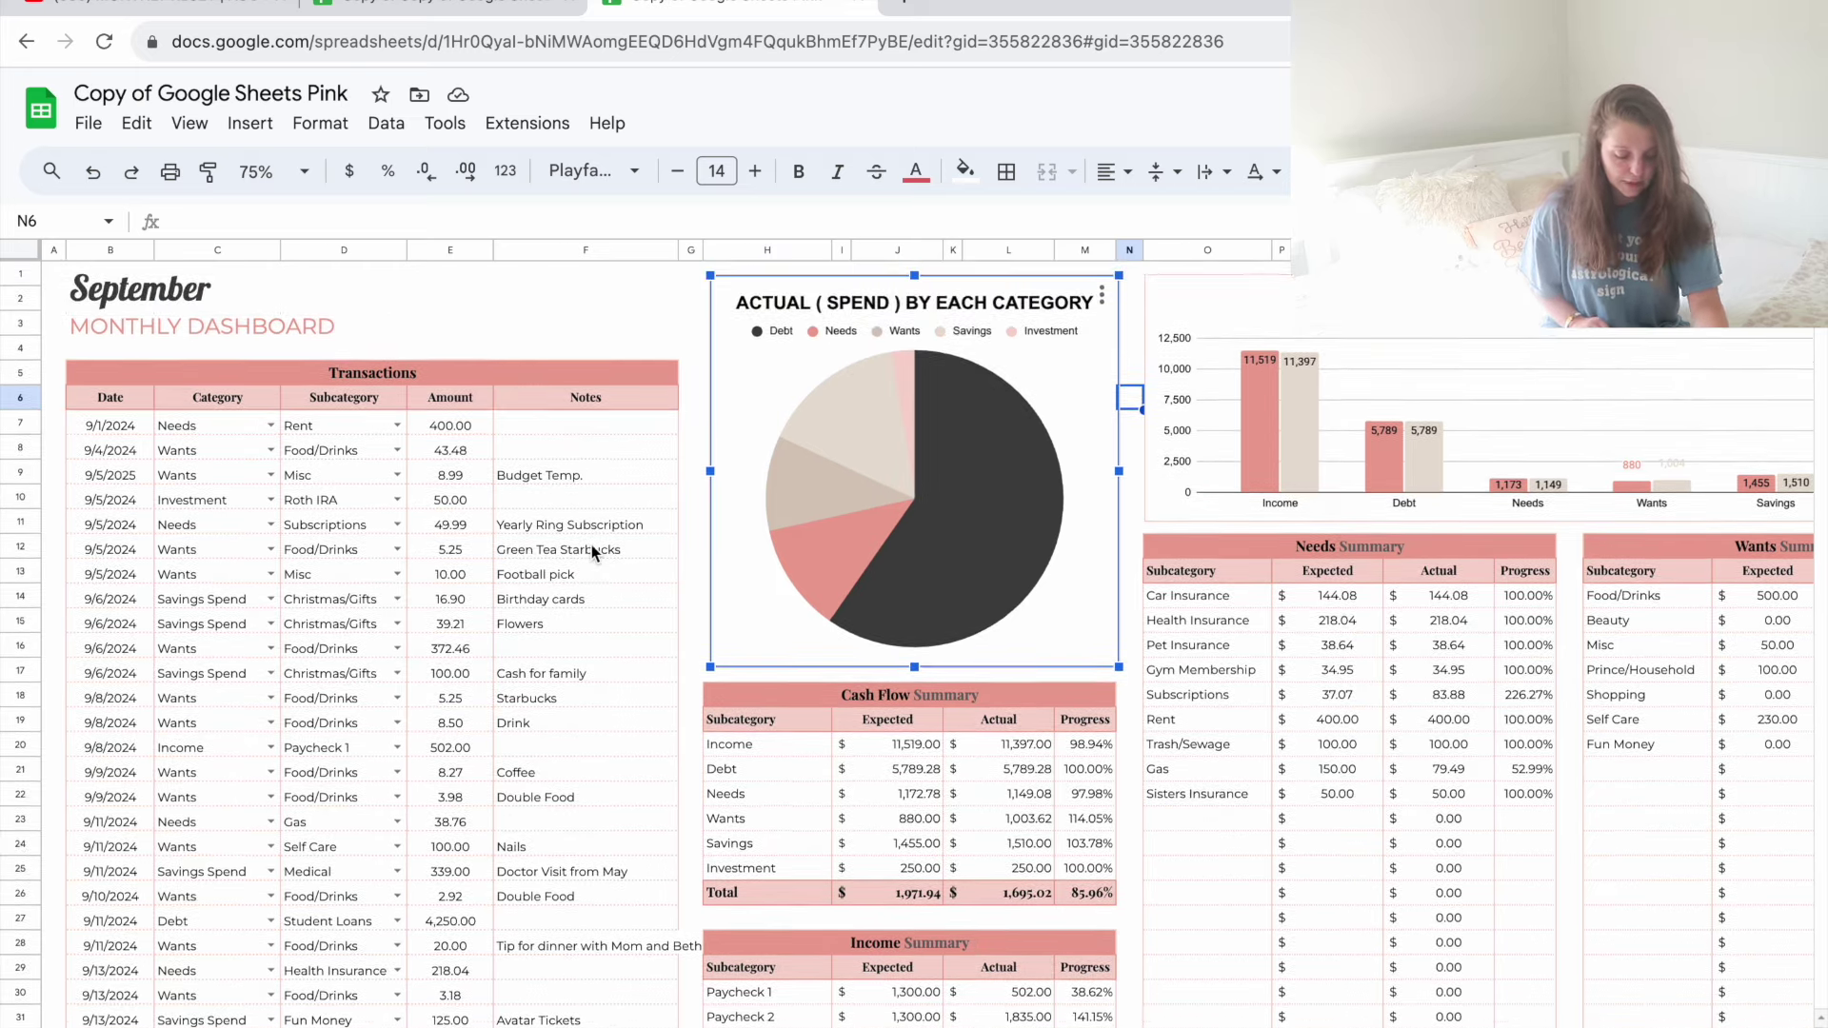
# Step: Change the subcategory of the two 20.00 Rainy Day savings transactions, dated 9/19/2024 and 9/8/2024, to Month Ahead
pyautogui.scroll(-5, 591, 545)
pyautogui.scroll(-10, 591, 545)
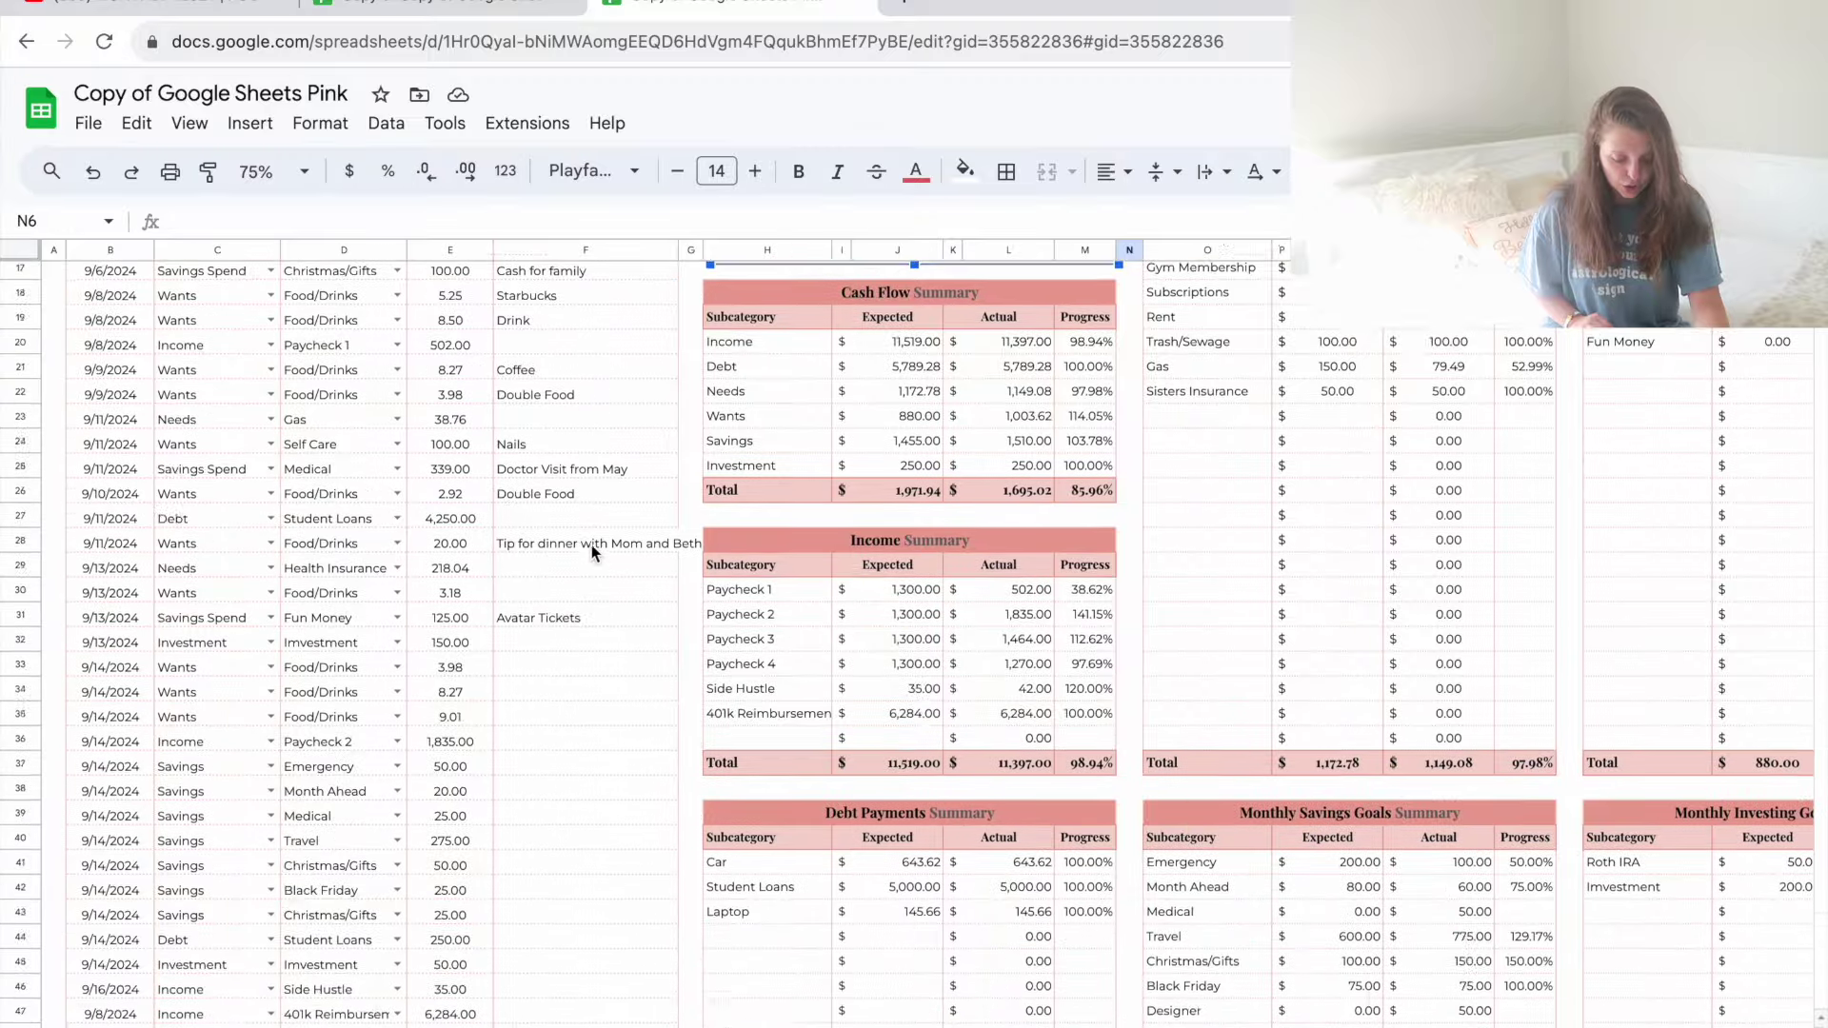
pyautogui.scroll(-7, 592, 546)
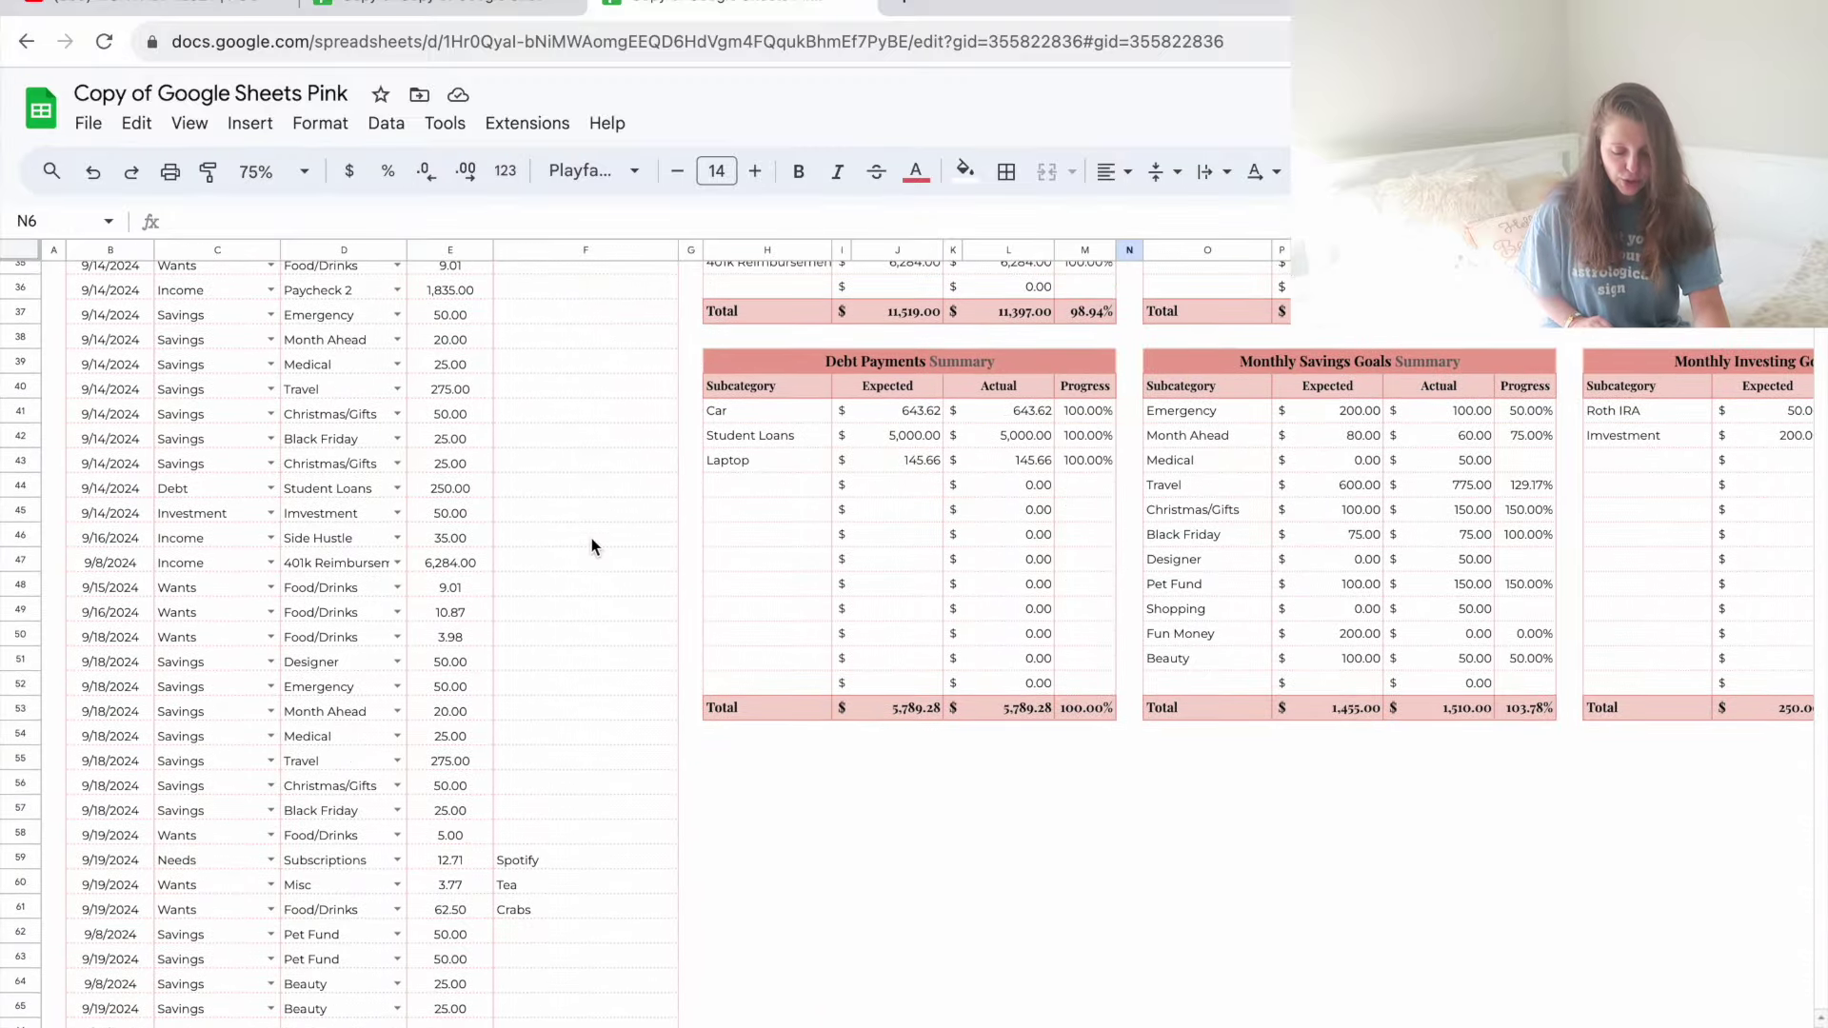
pyautogui.scroll(-1, 591, 546)
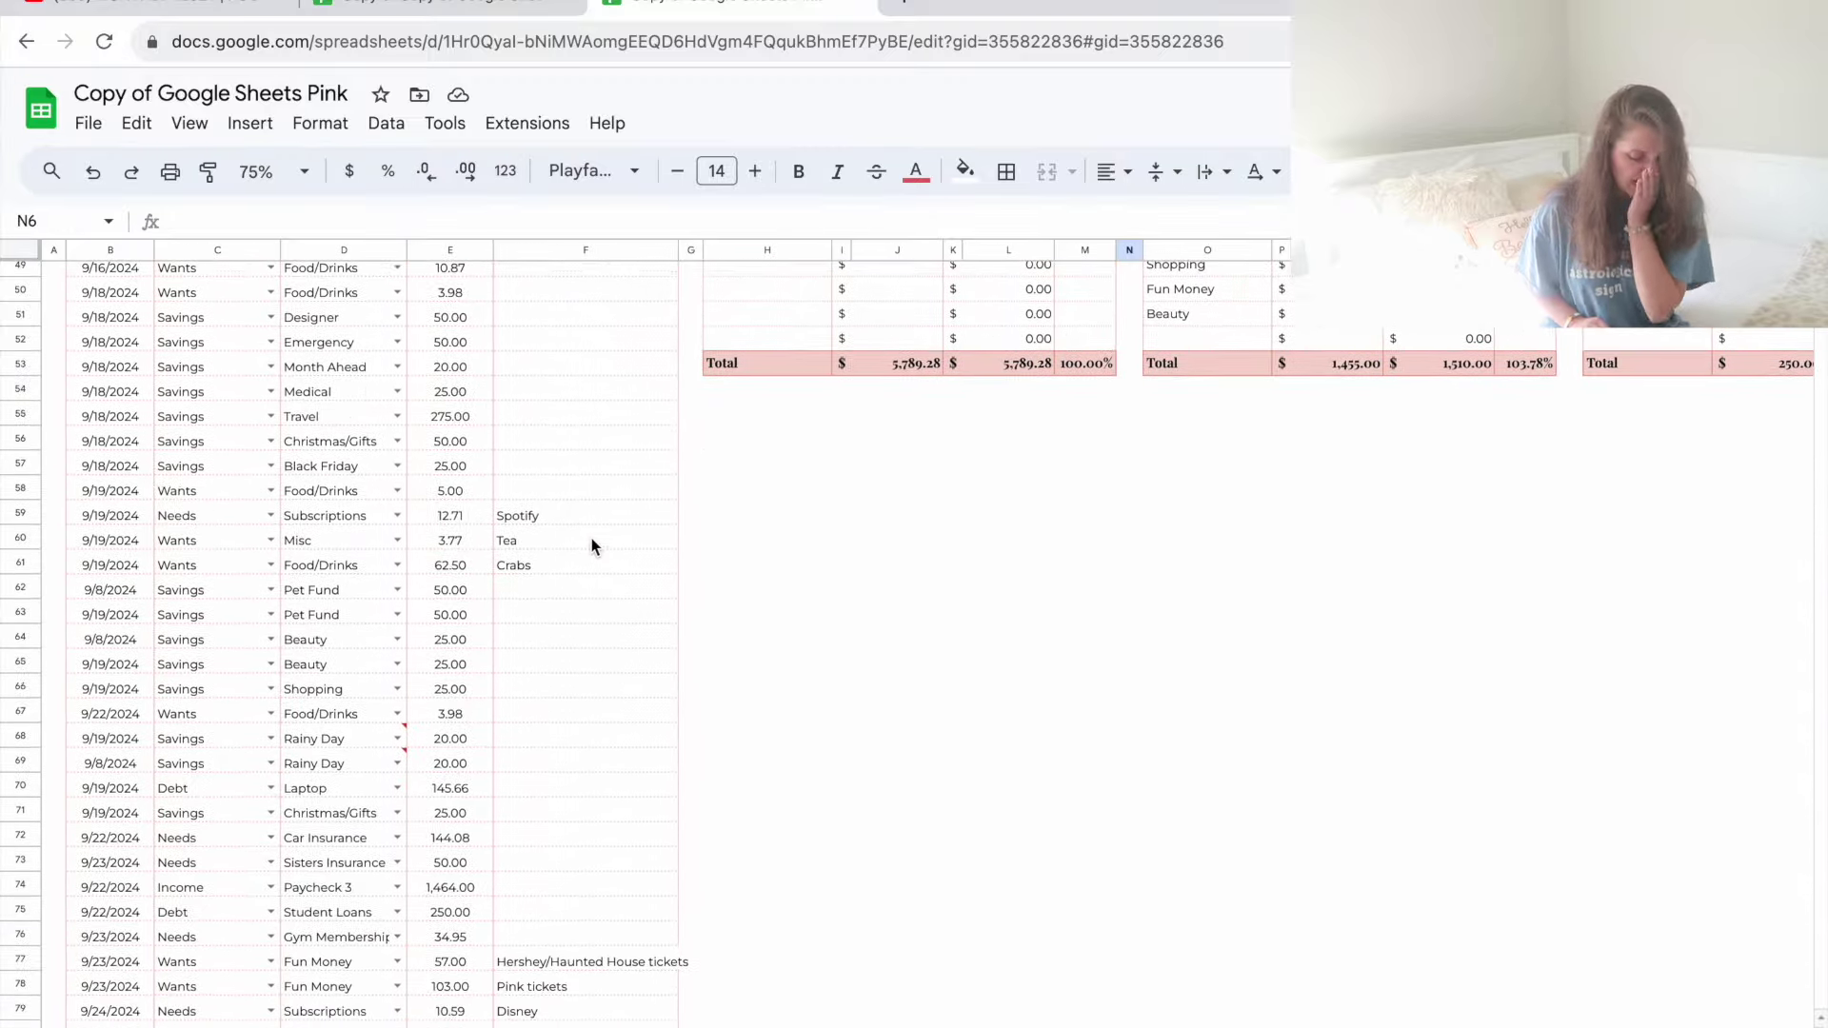
pyautogui.scroll(-4, 591, 545)
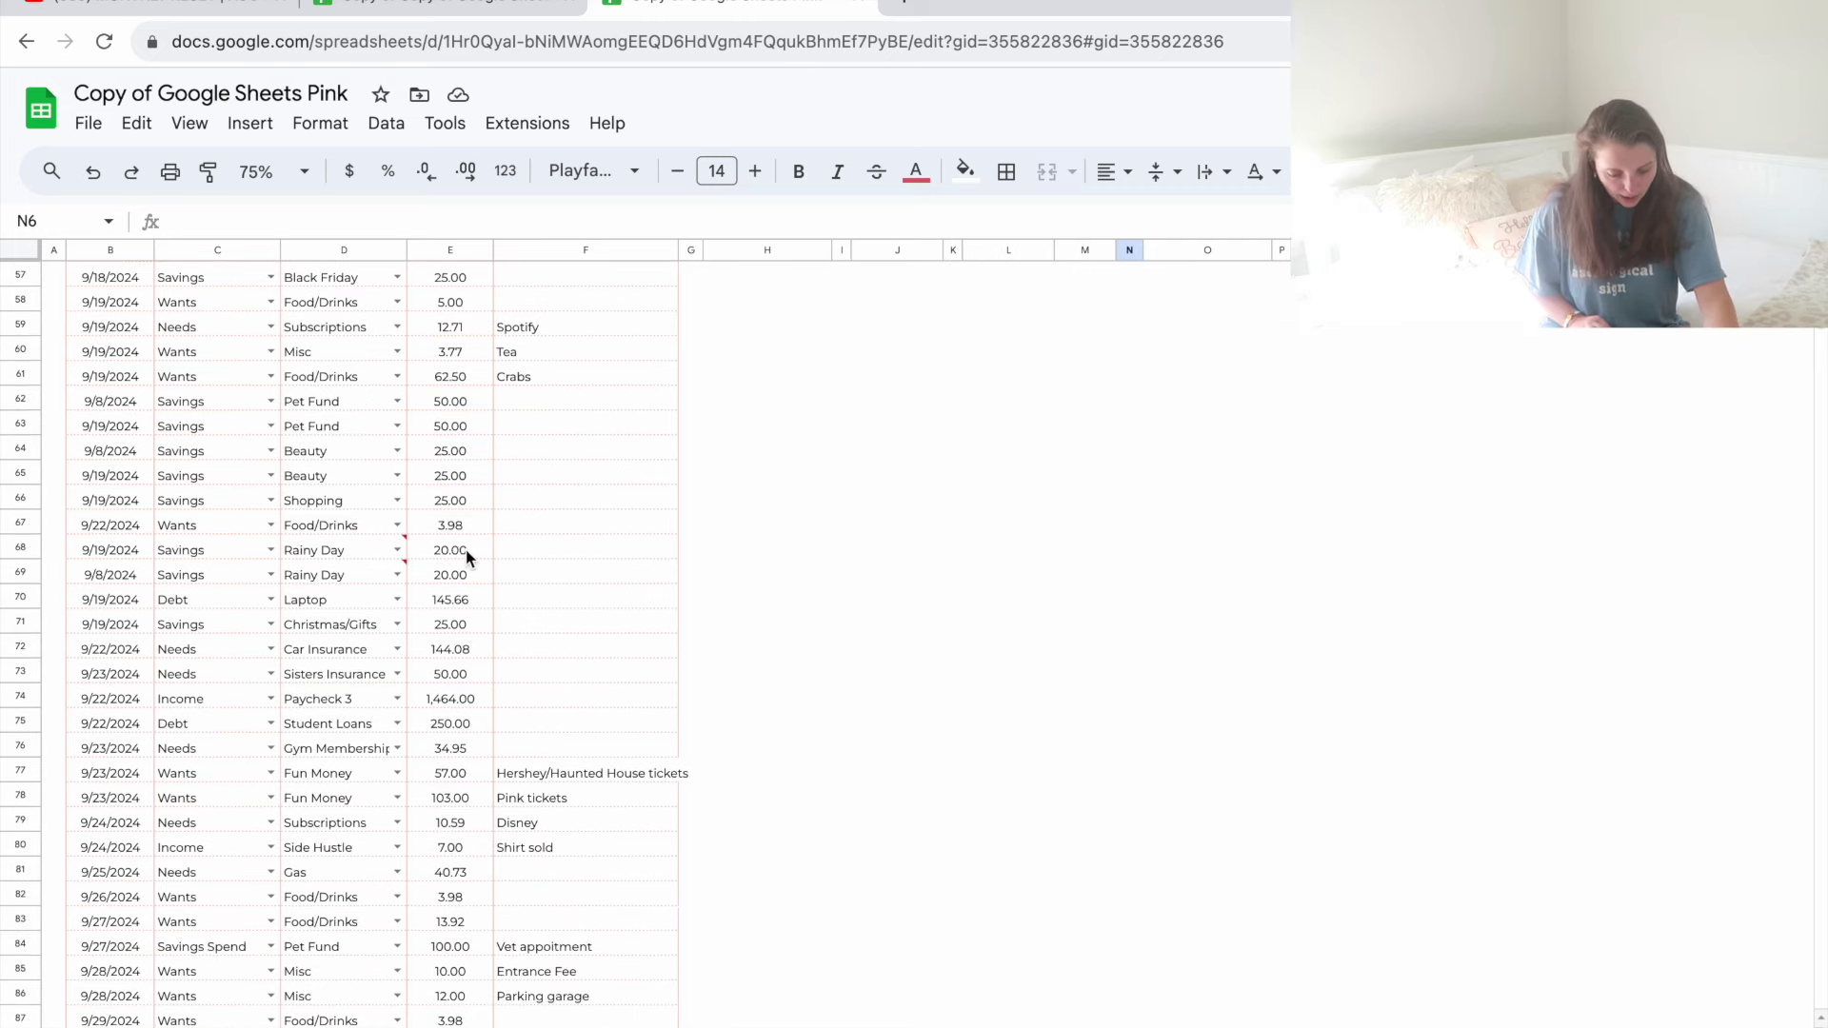
pyautogui.click(396, 552)
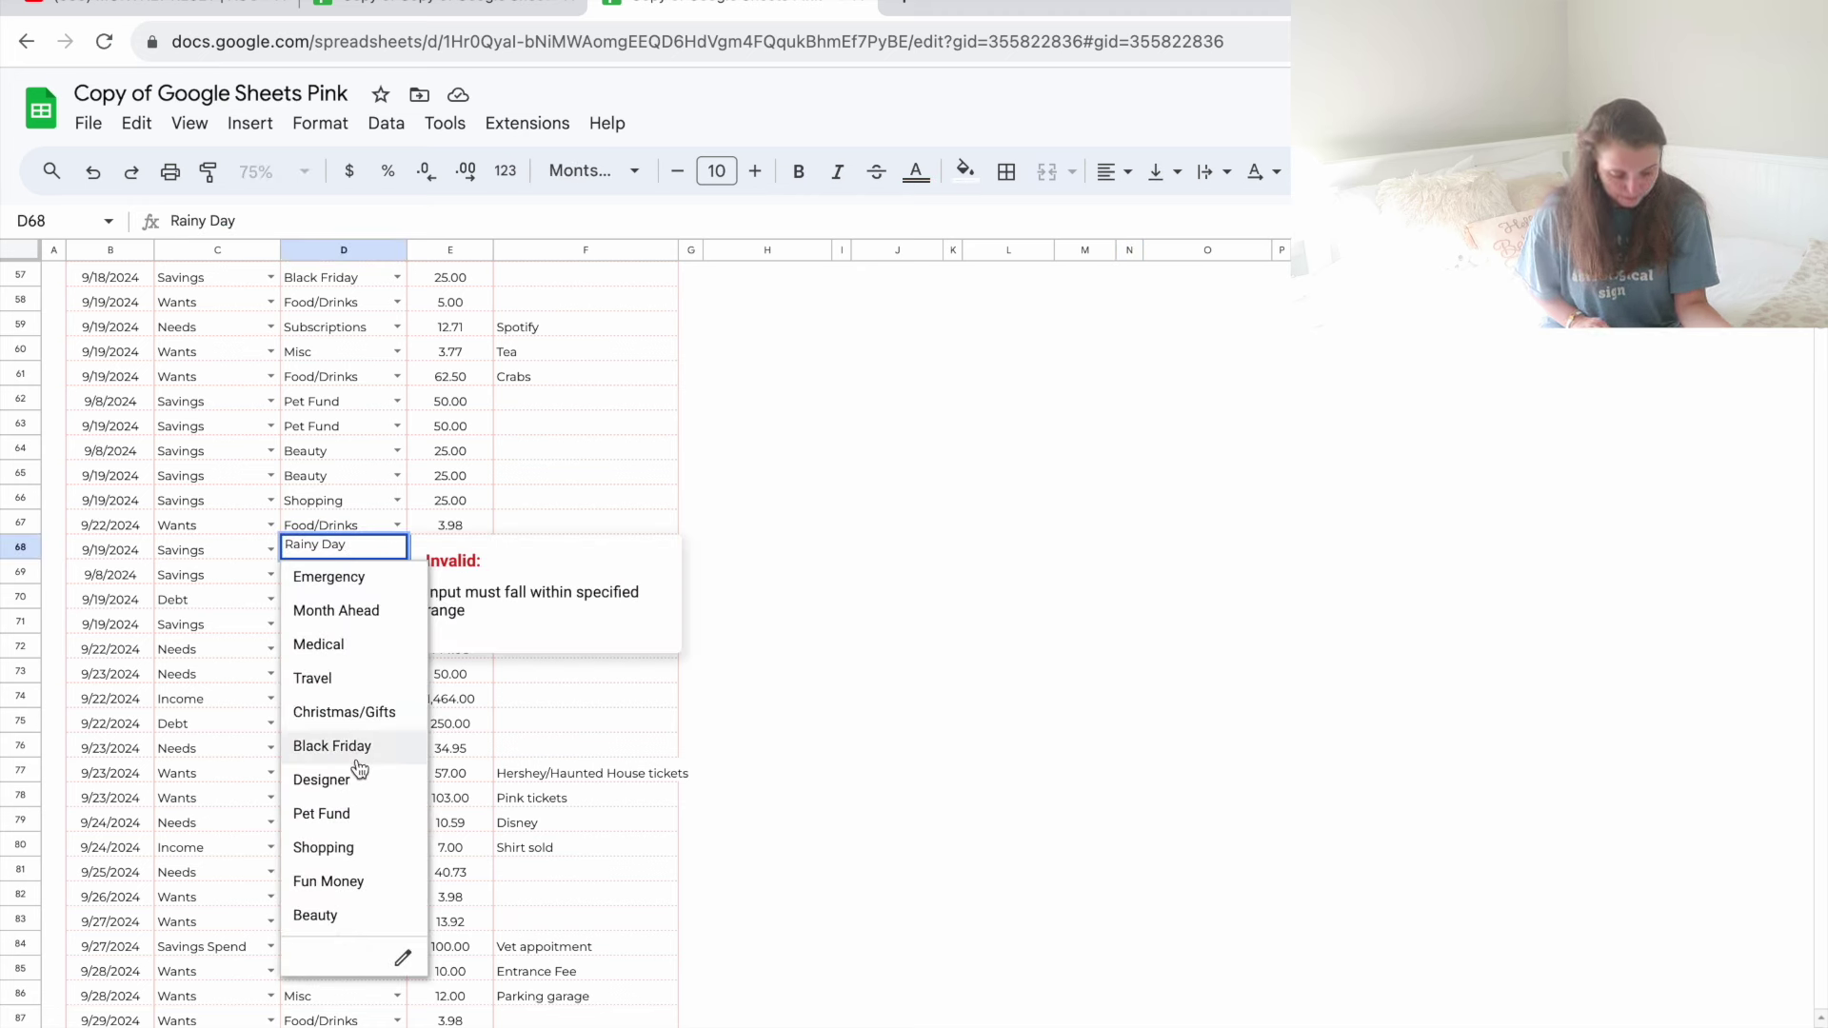
pyautogui.click(354, 612)
pyautogui.click(398, 574)
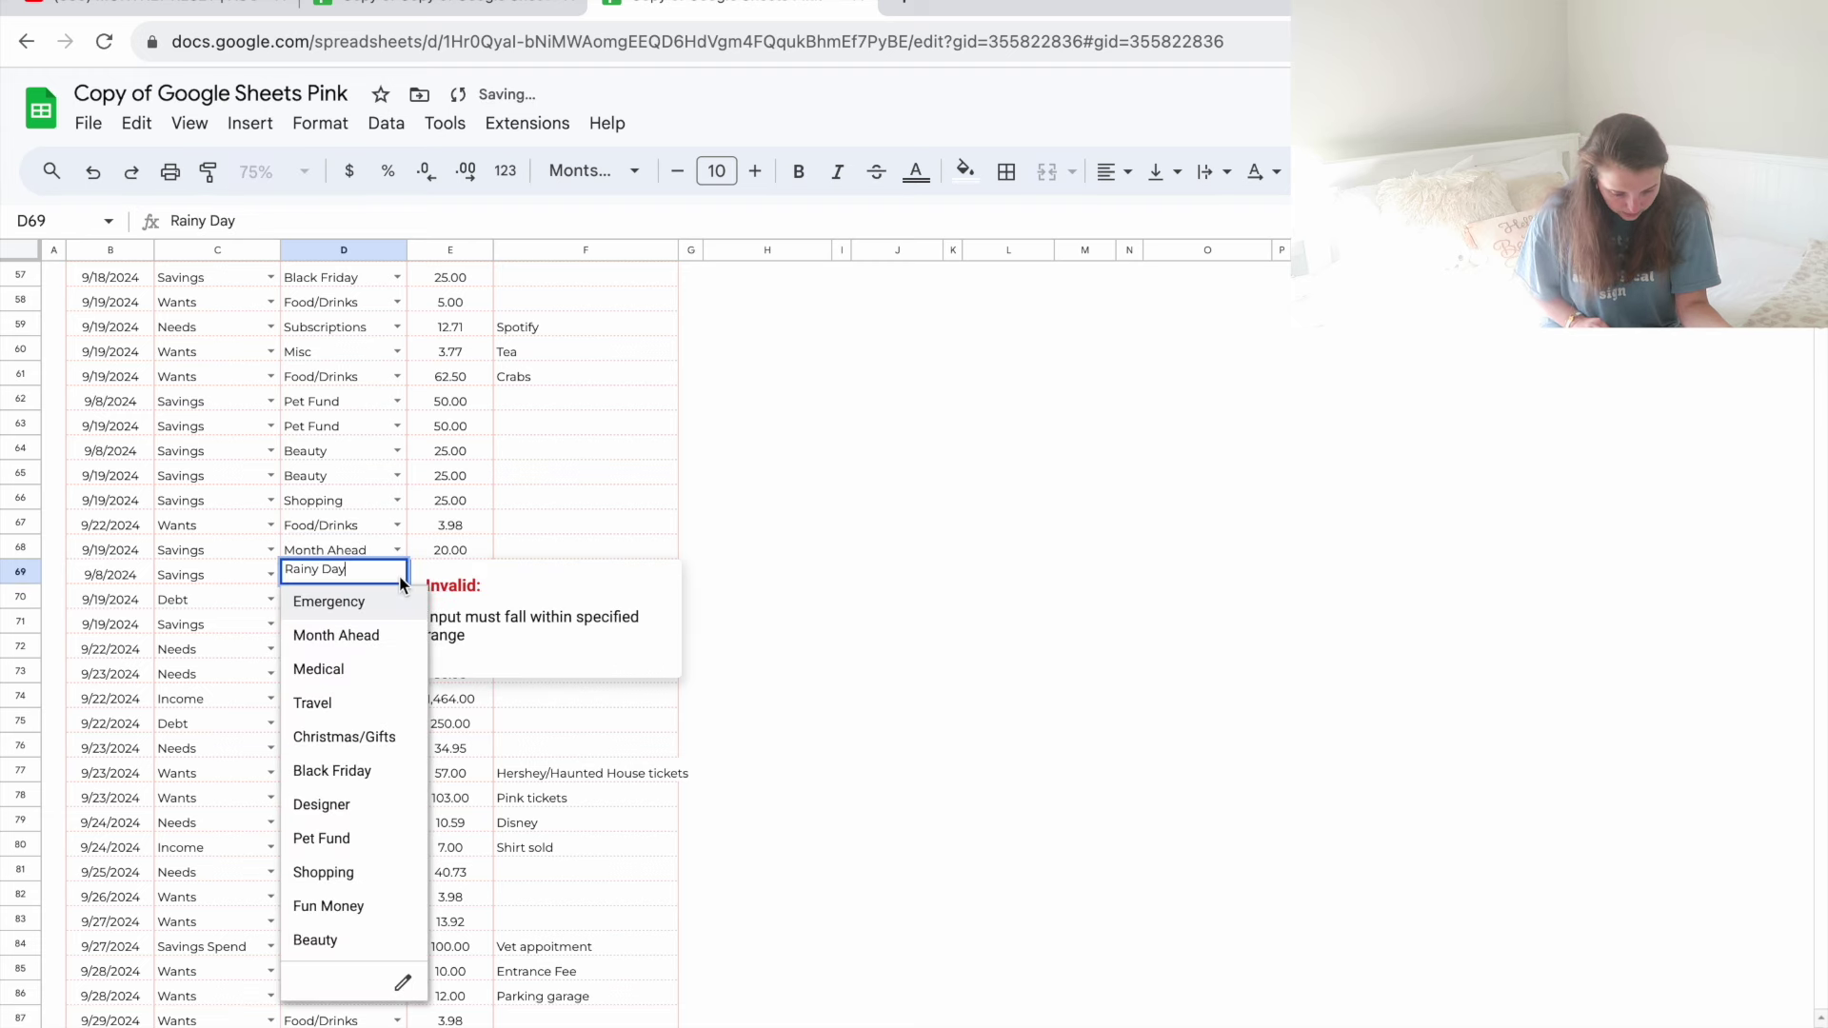
pyautogui.click(375, 633)
pyautogui.click(768, 467)
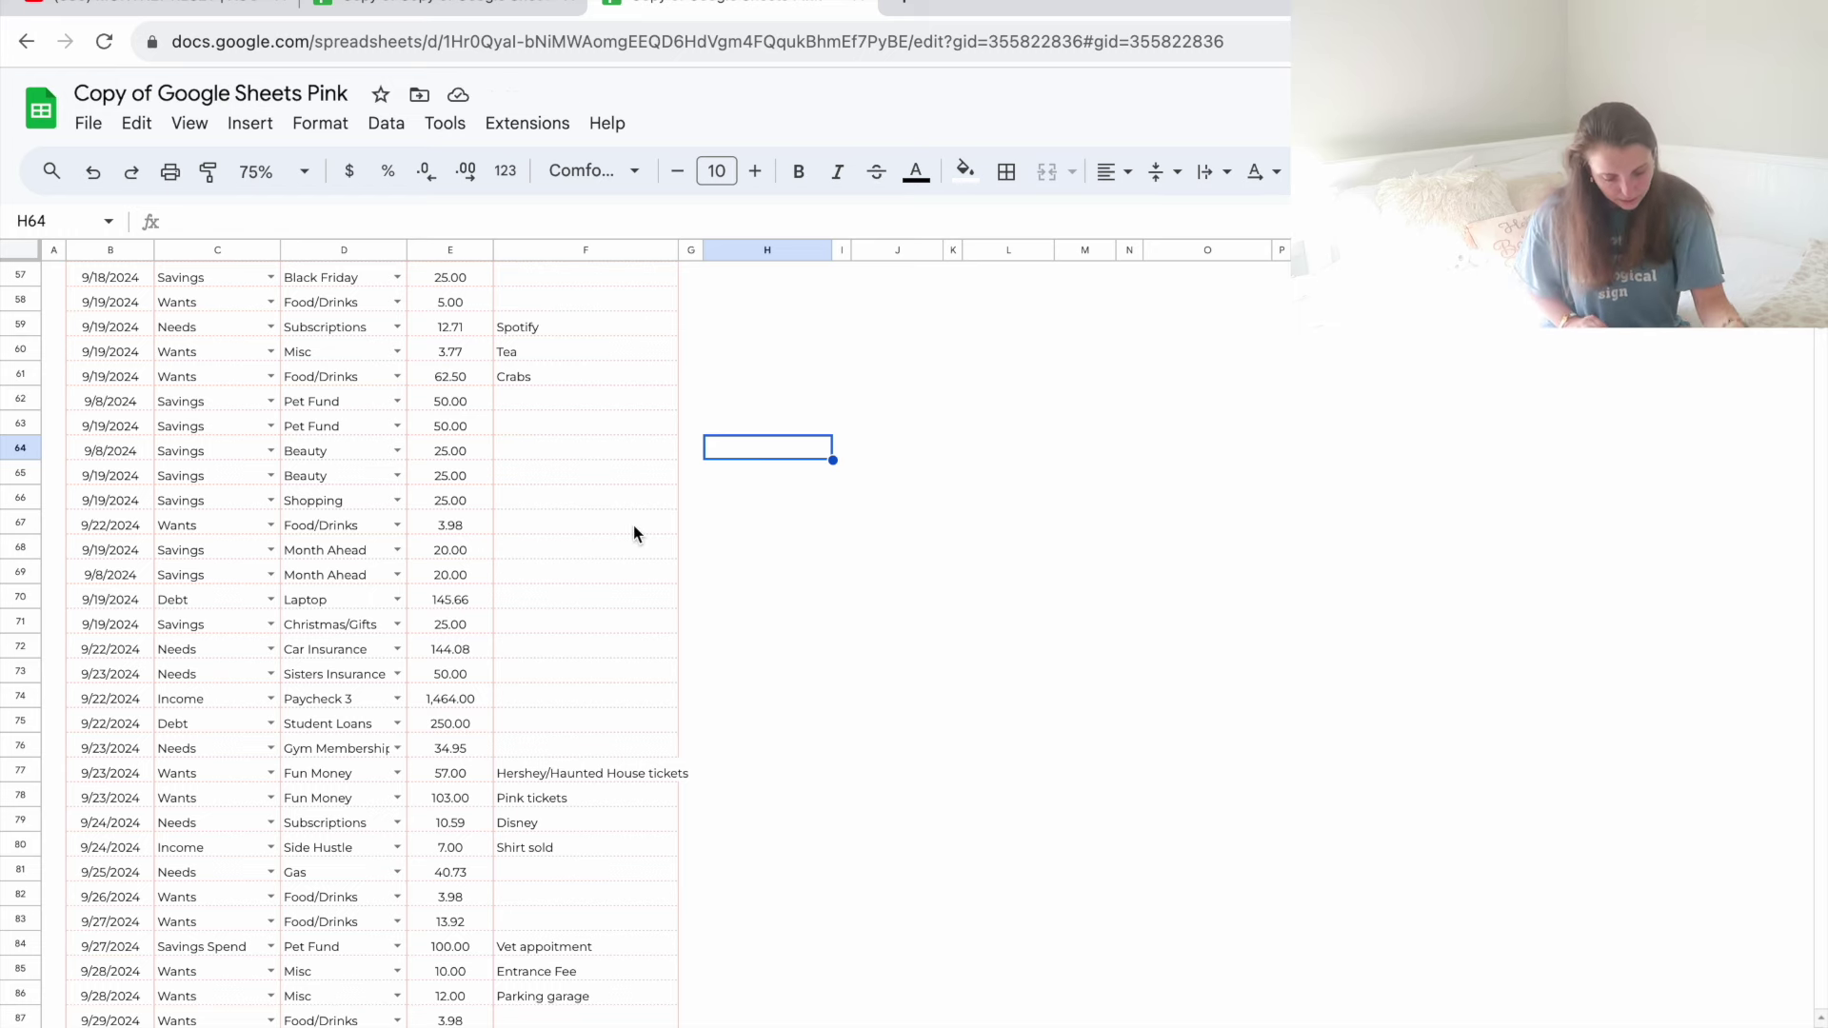
# Step: Check the rest of the September transactions and the Monthly Savings Goals Summary for the Month Ahead correction
pyautogui.scroll(-5, 634, 531)
pyautogui.scroll(9, 634, 531)
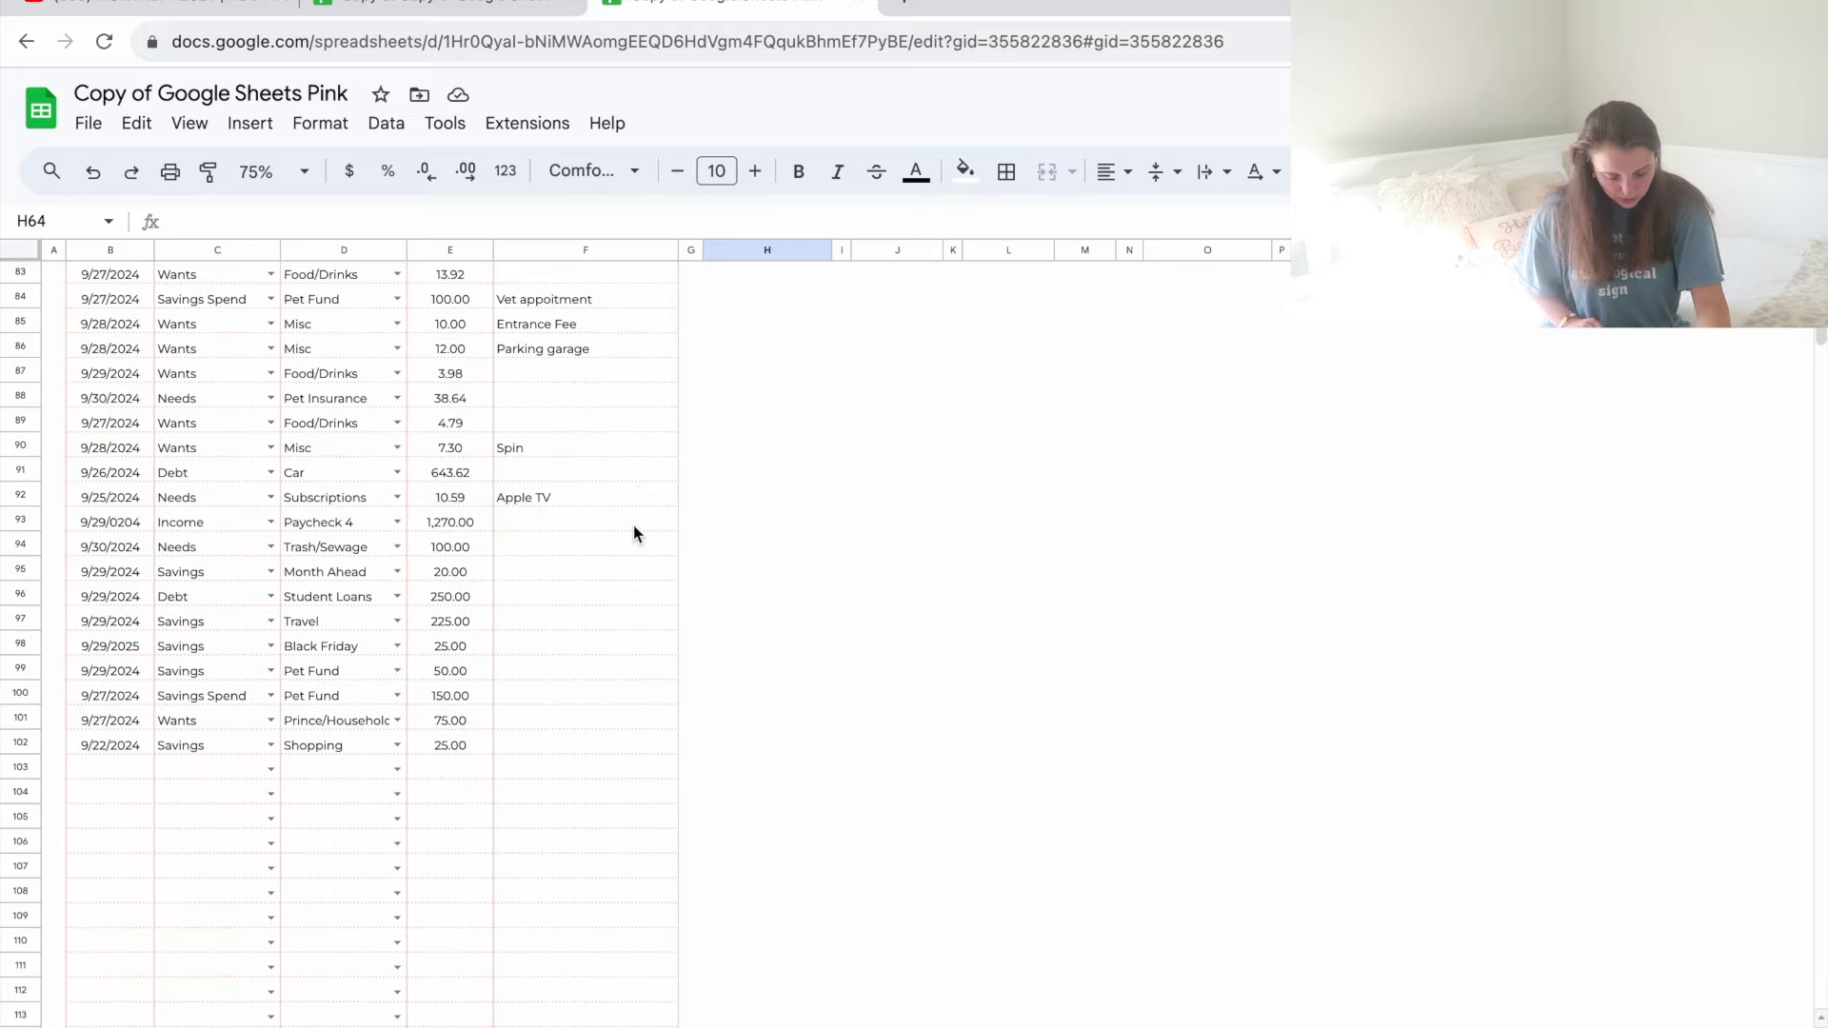
pyautogui.scroll(2, 636, 533)
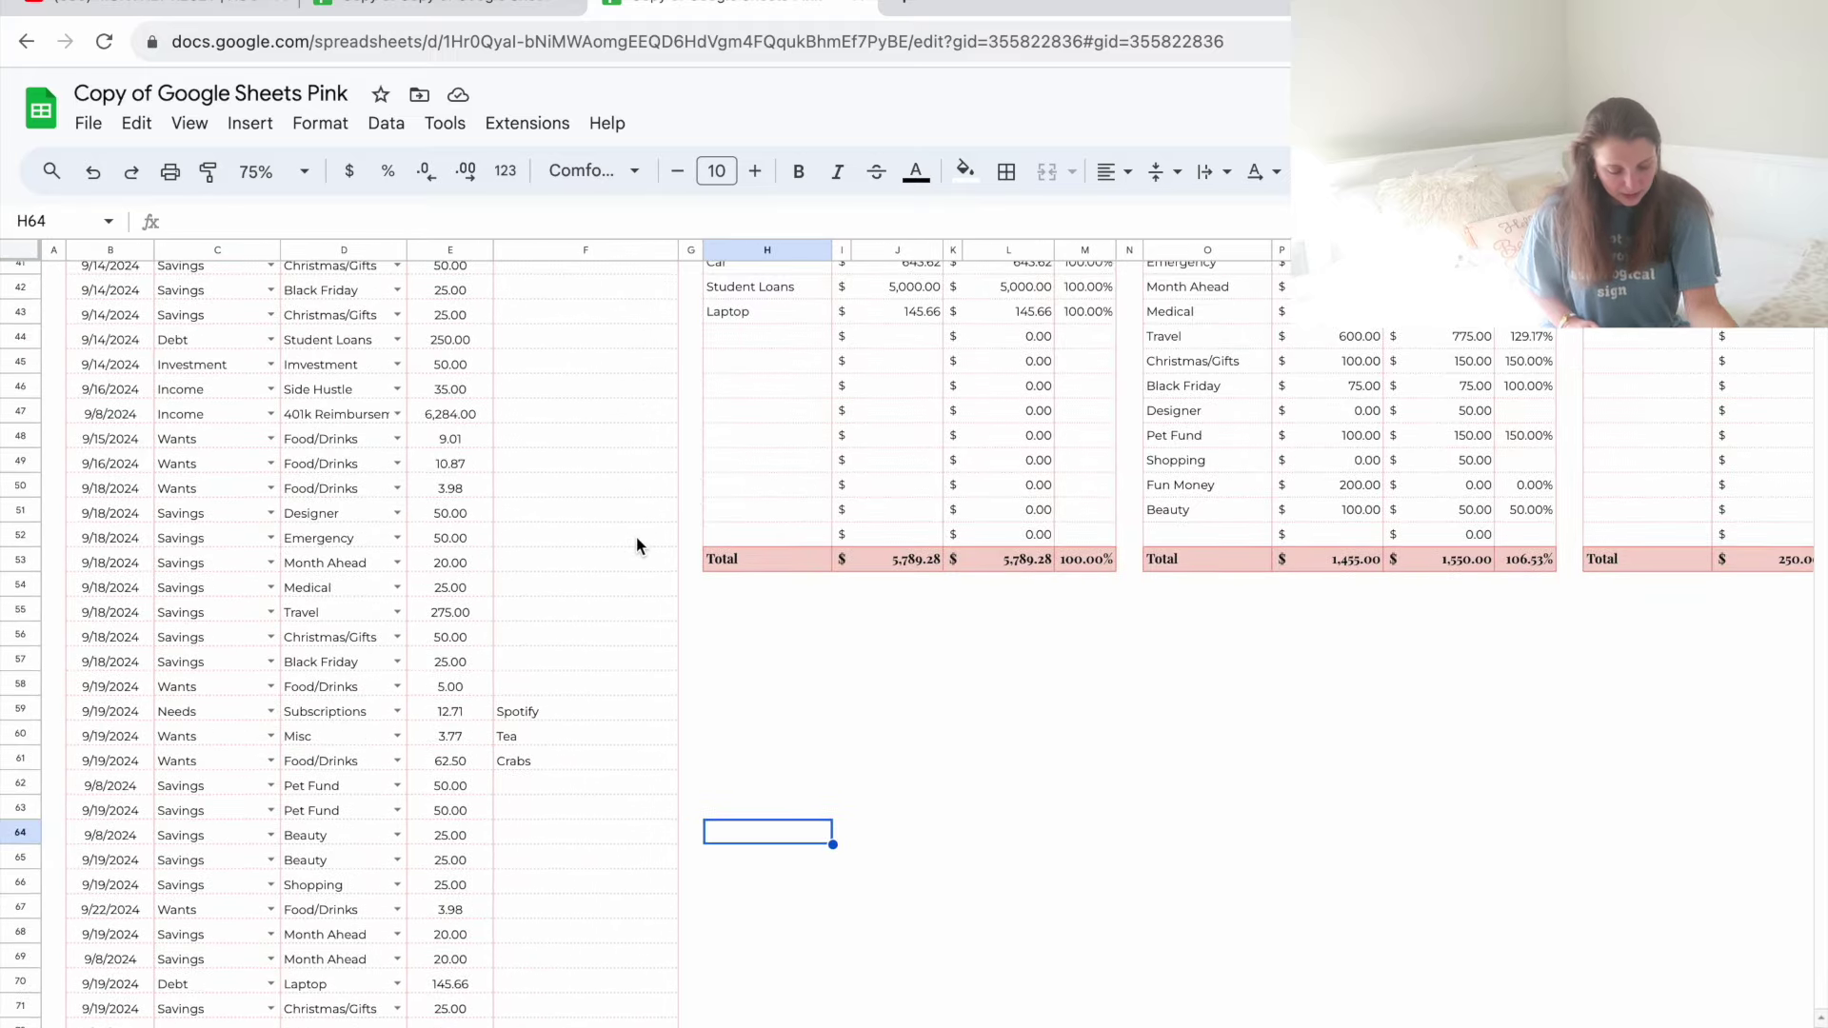
pyautogui.scroll(7, 637, 546)
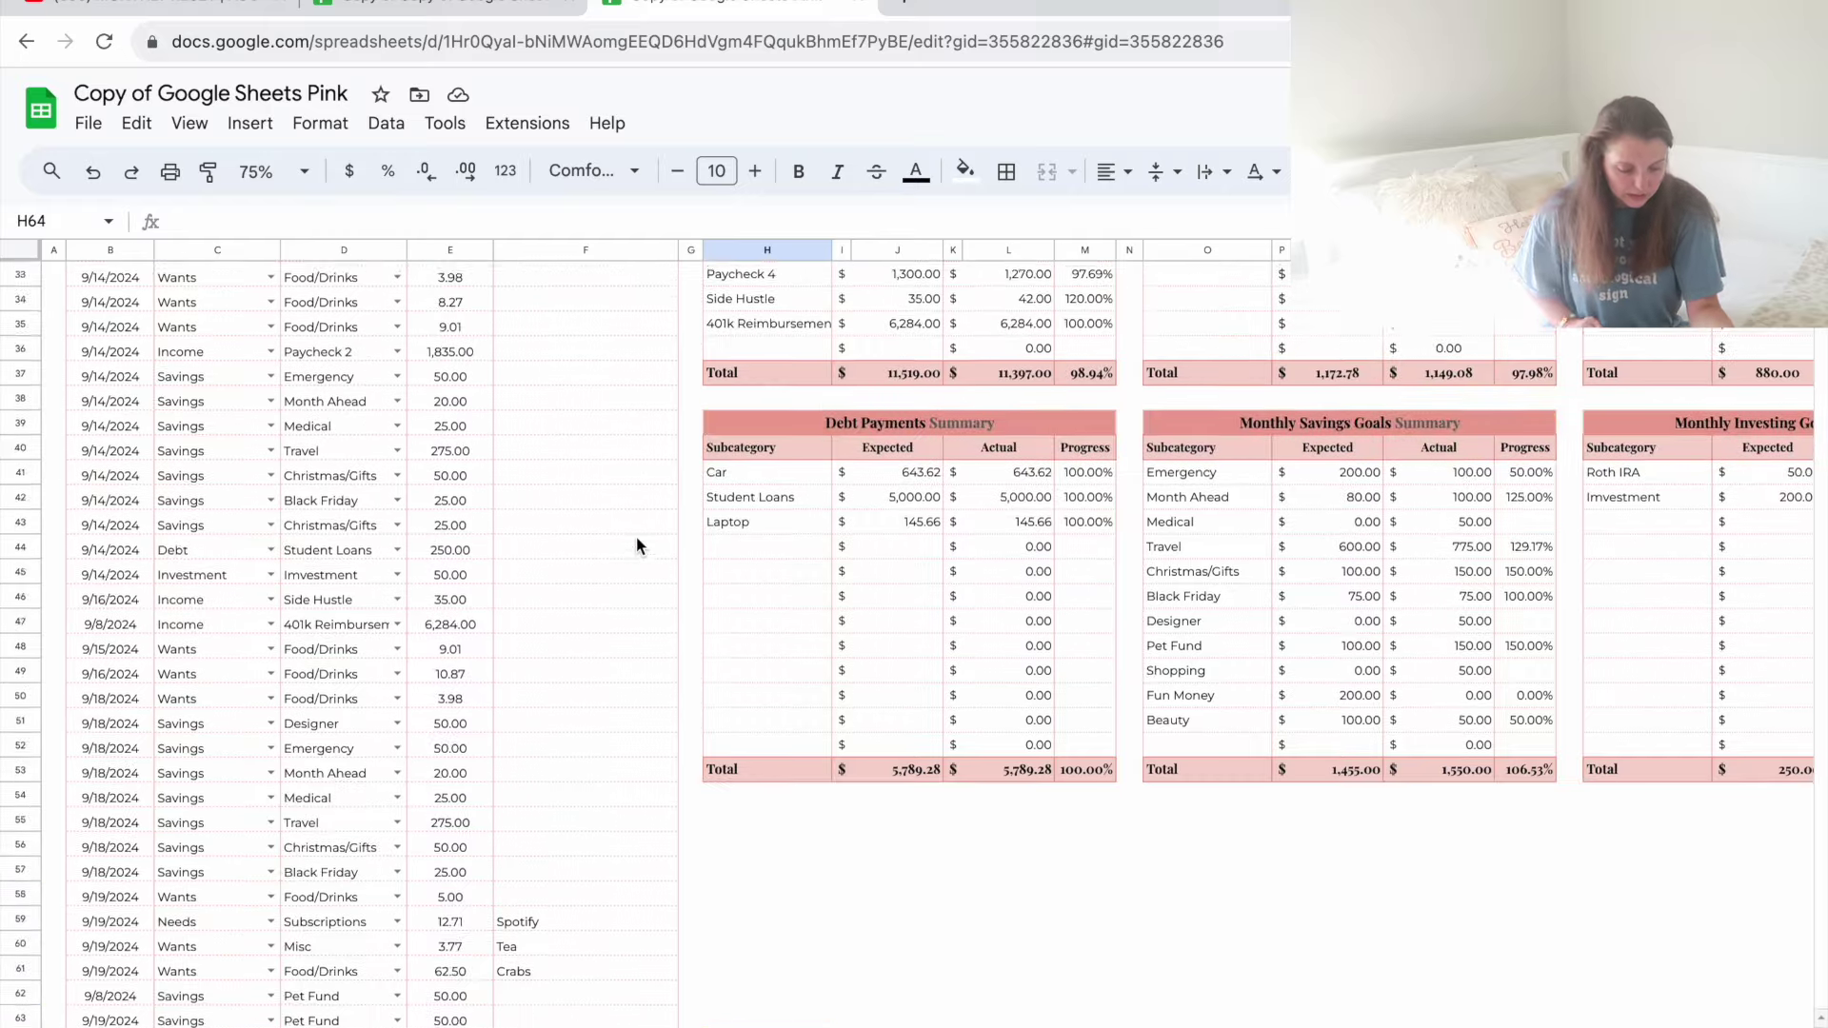
pyautogui.scroll(6, 636, 549)
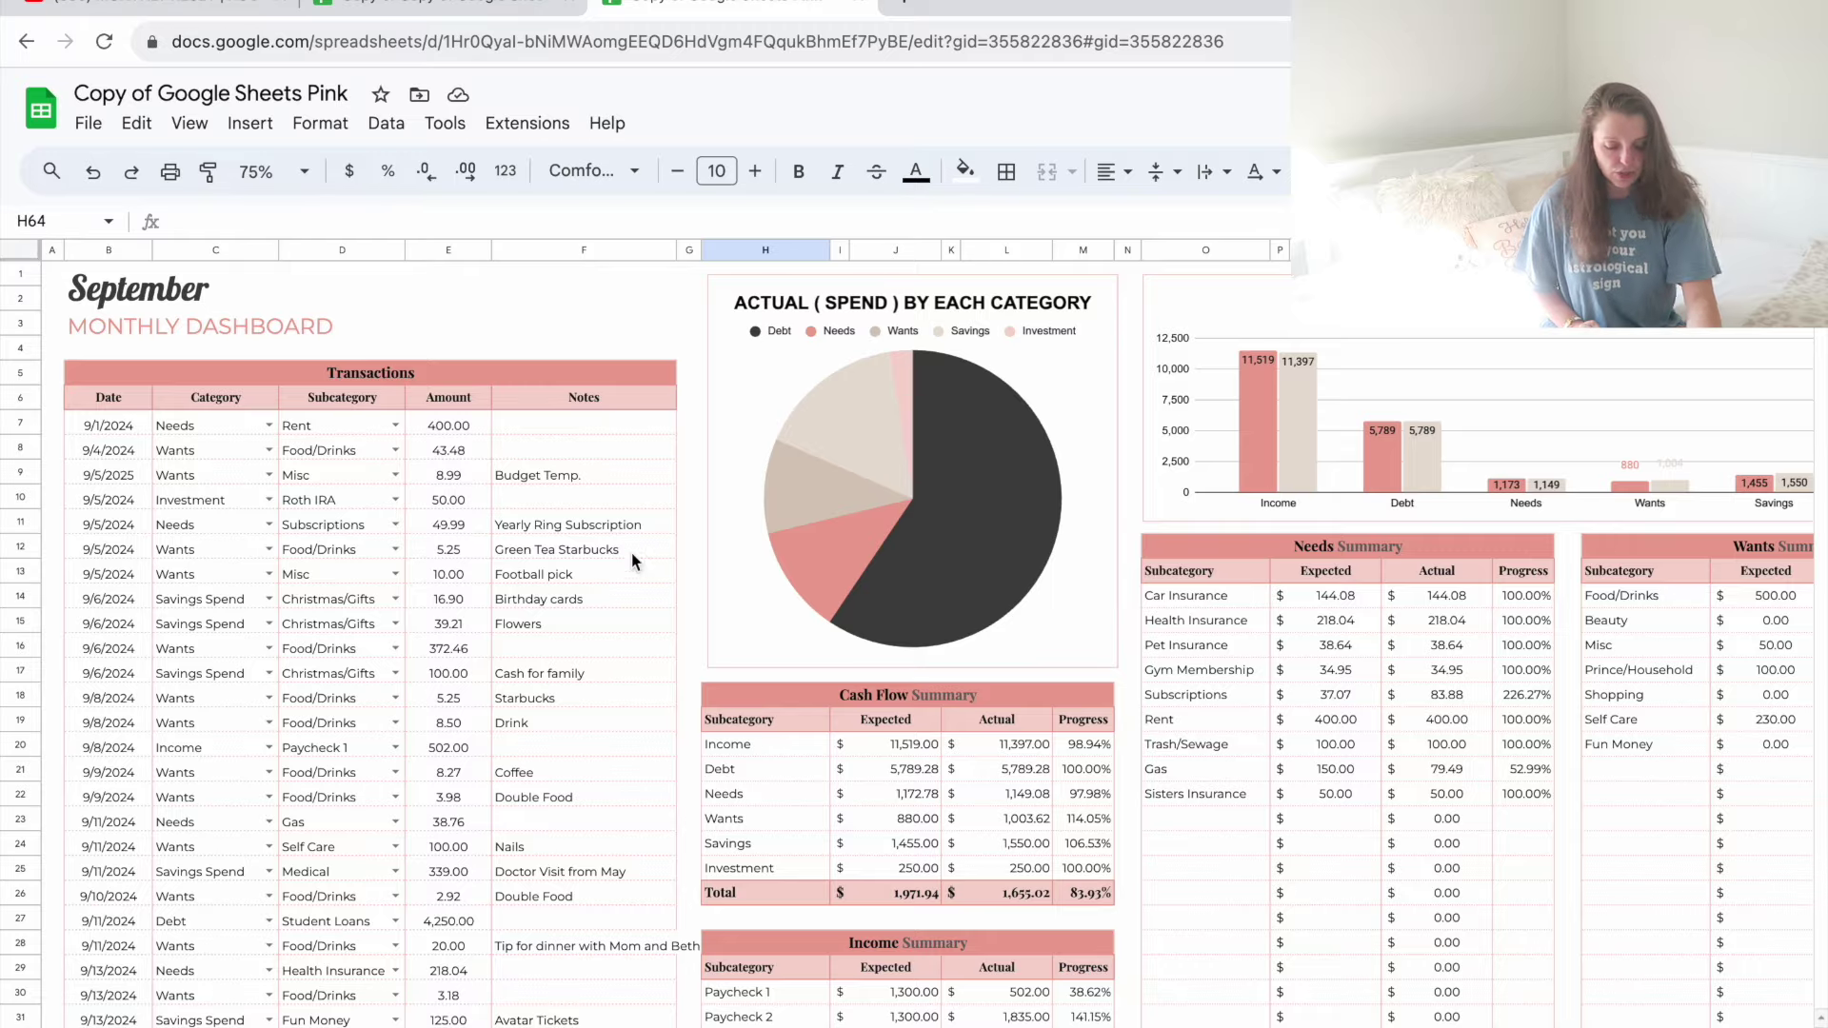
# Step: Examine the Cash Flow Summary, comparing expected and actual amounts for income, debt, needs, wants, savings and investment
pyautogui.scroll(-1, 630, 558)
pyautogui.hscroll(1, 630, 558)
pyautogui.scroll(-5, 631, 558)
pyautogui.hscroll(1, 630, 558)
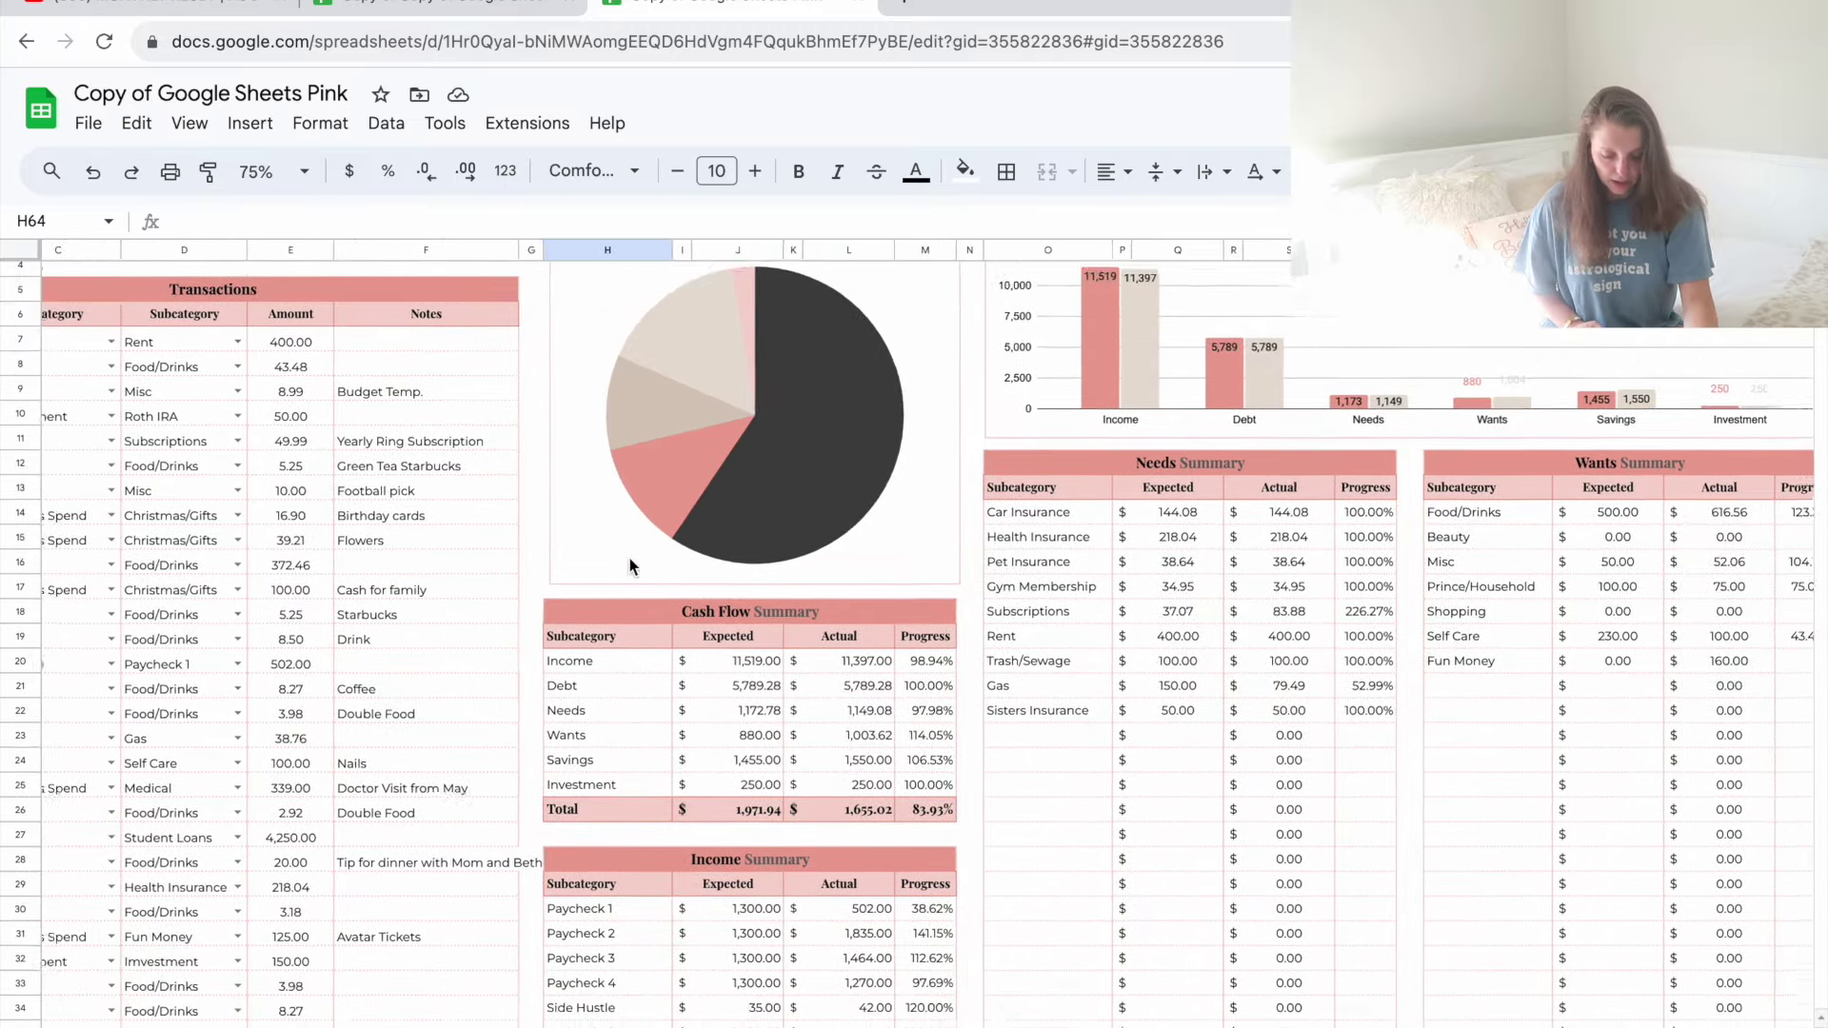
pyautogui.scroll(-2, 630, 562)
pyautogui.hscroll(1, 630, 562)
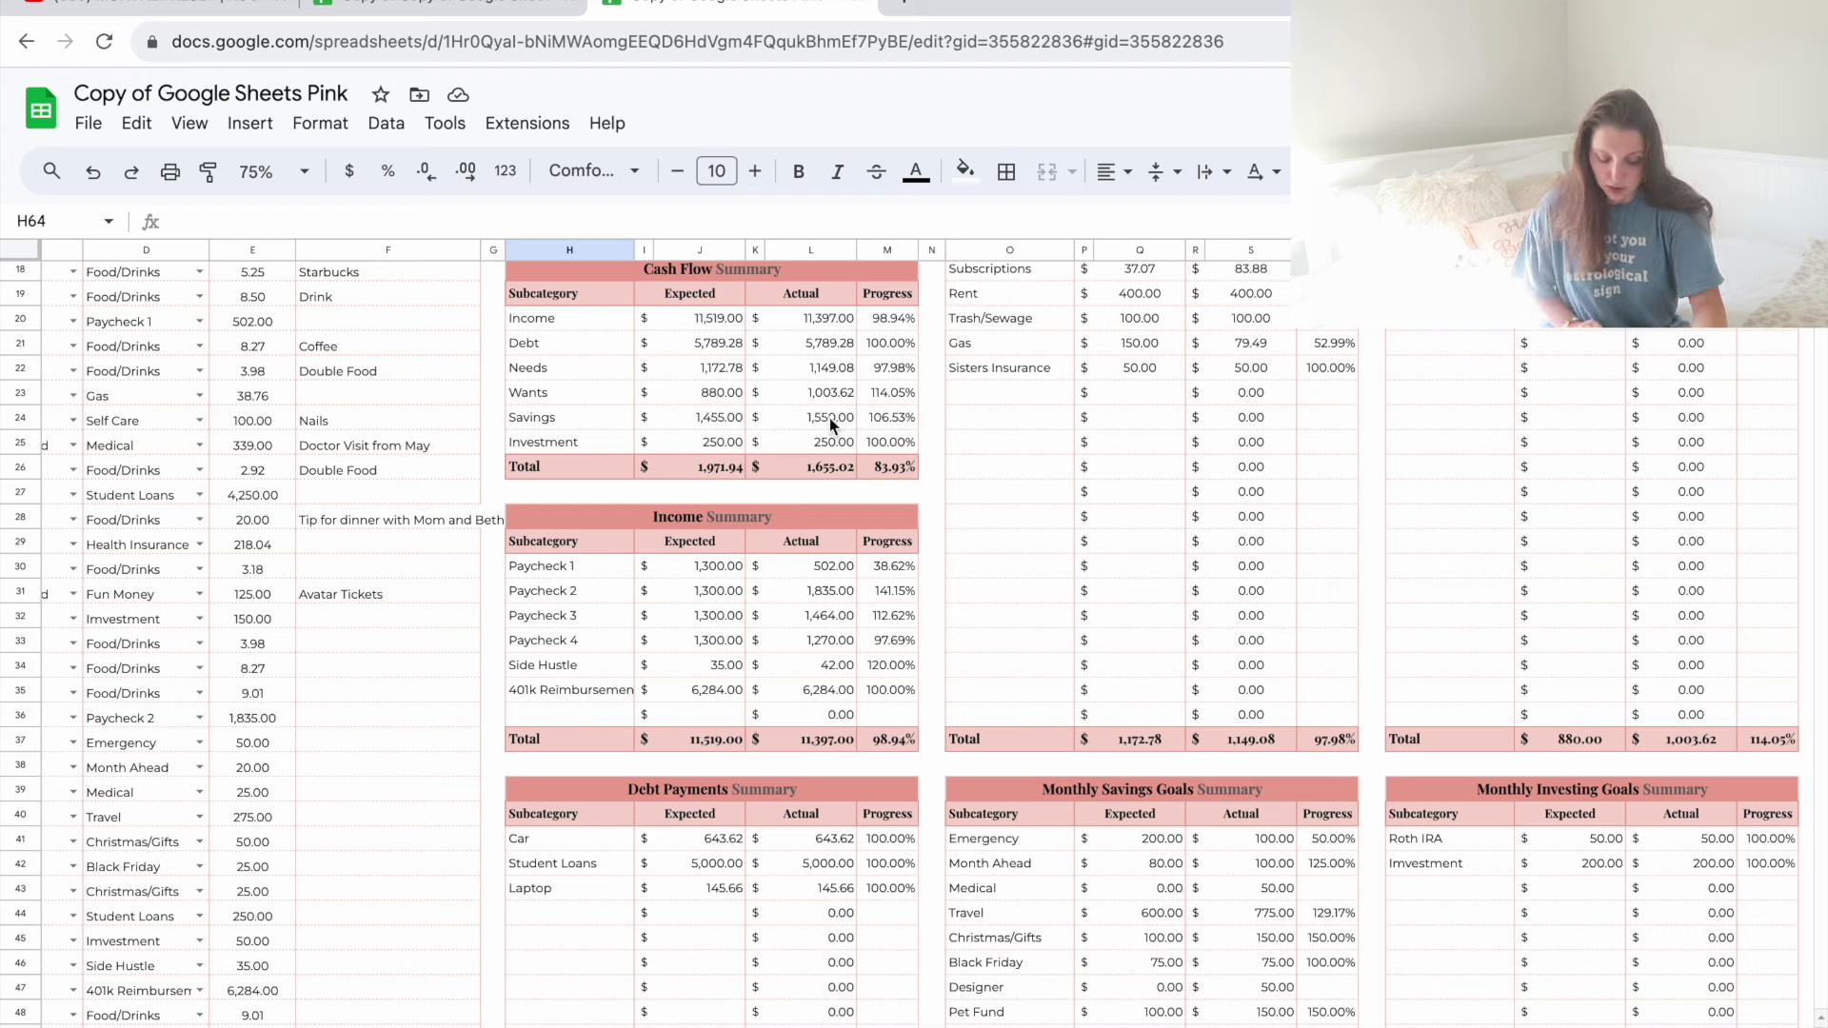
# Step: Compare expected and actual amounts in the Income Summary, from the paychecks to the 401k reimbursement, and in the Debt Payments Summary
pyautogui.scroll(-1, 825, 427)
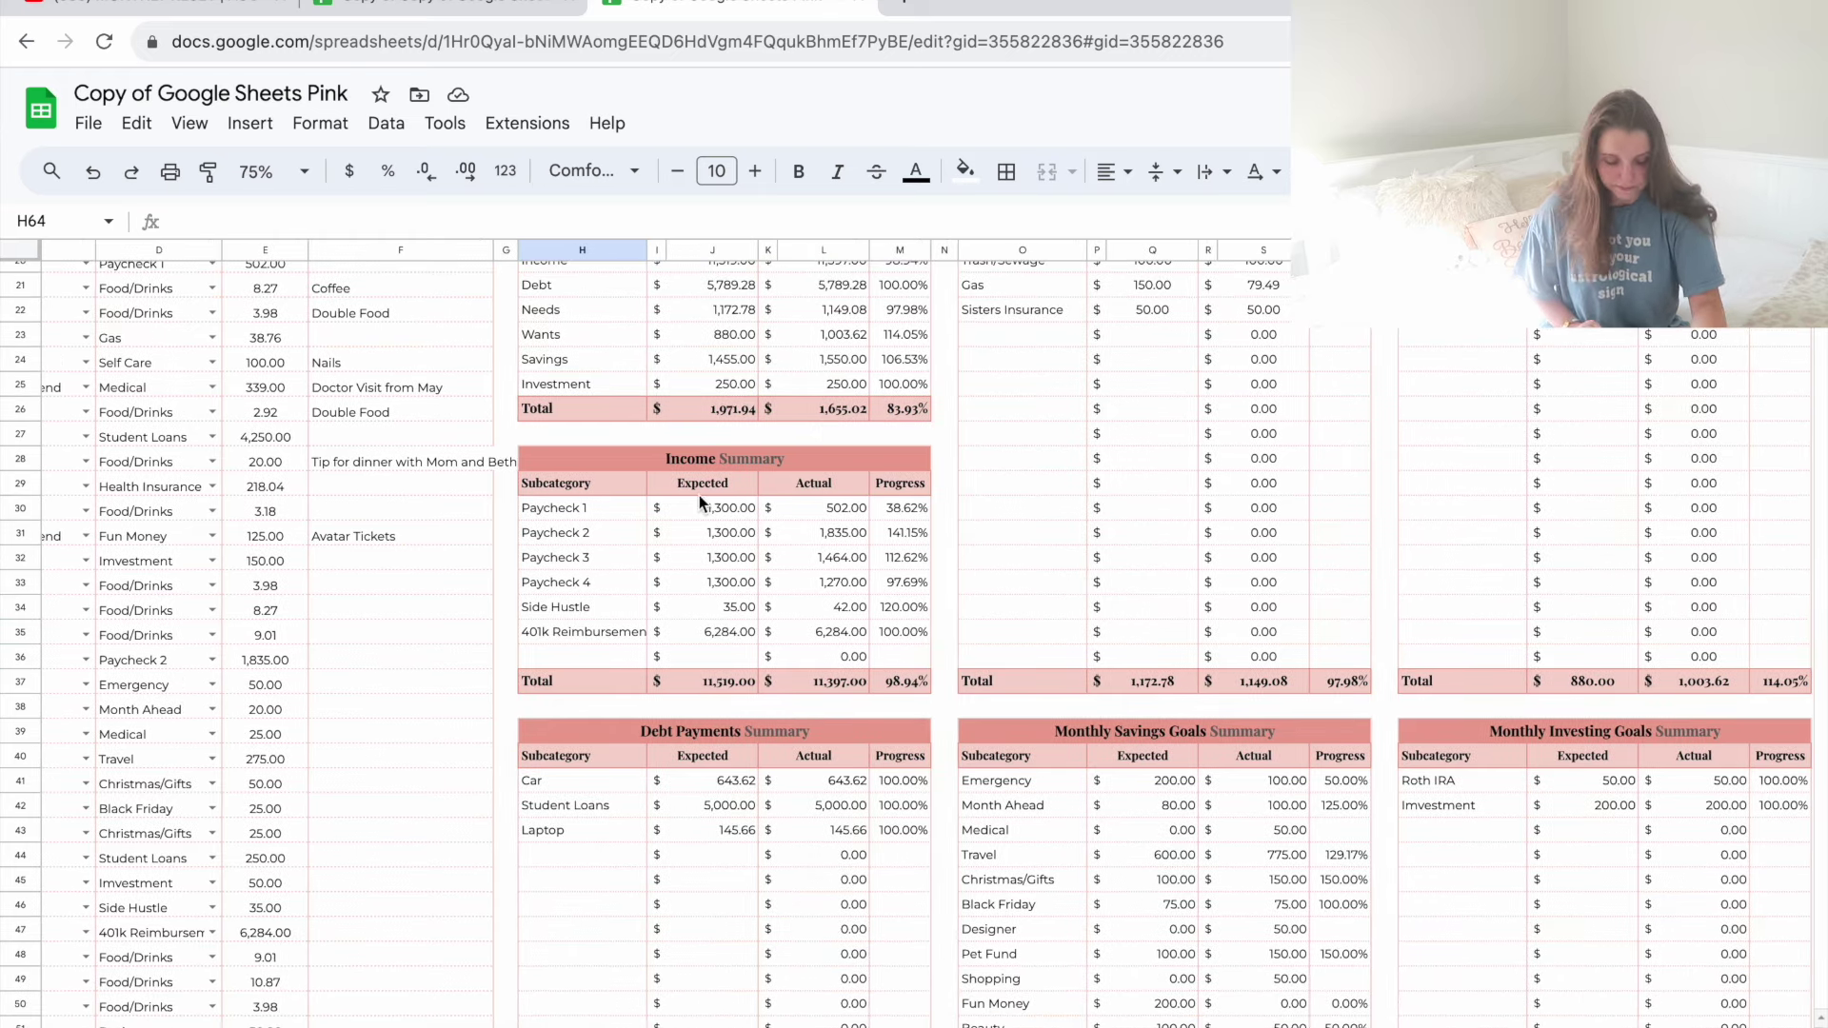
pyautogui.scroll(-3, 699, 495)
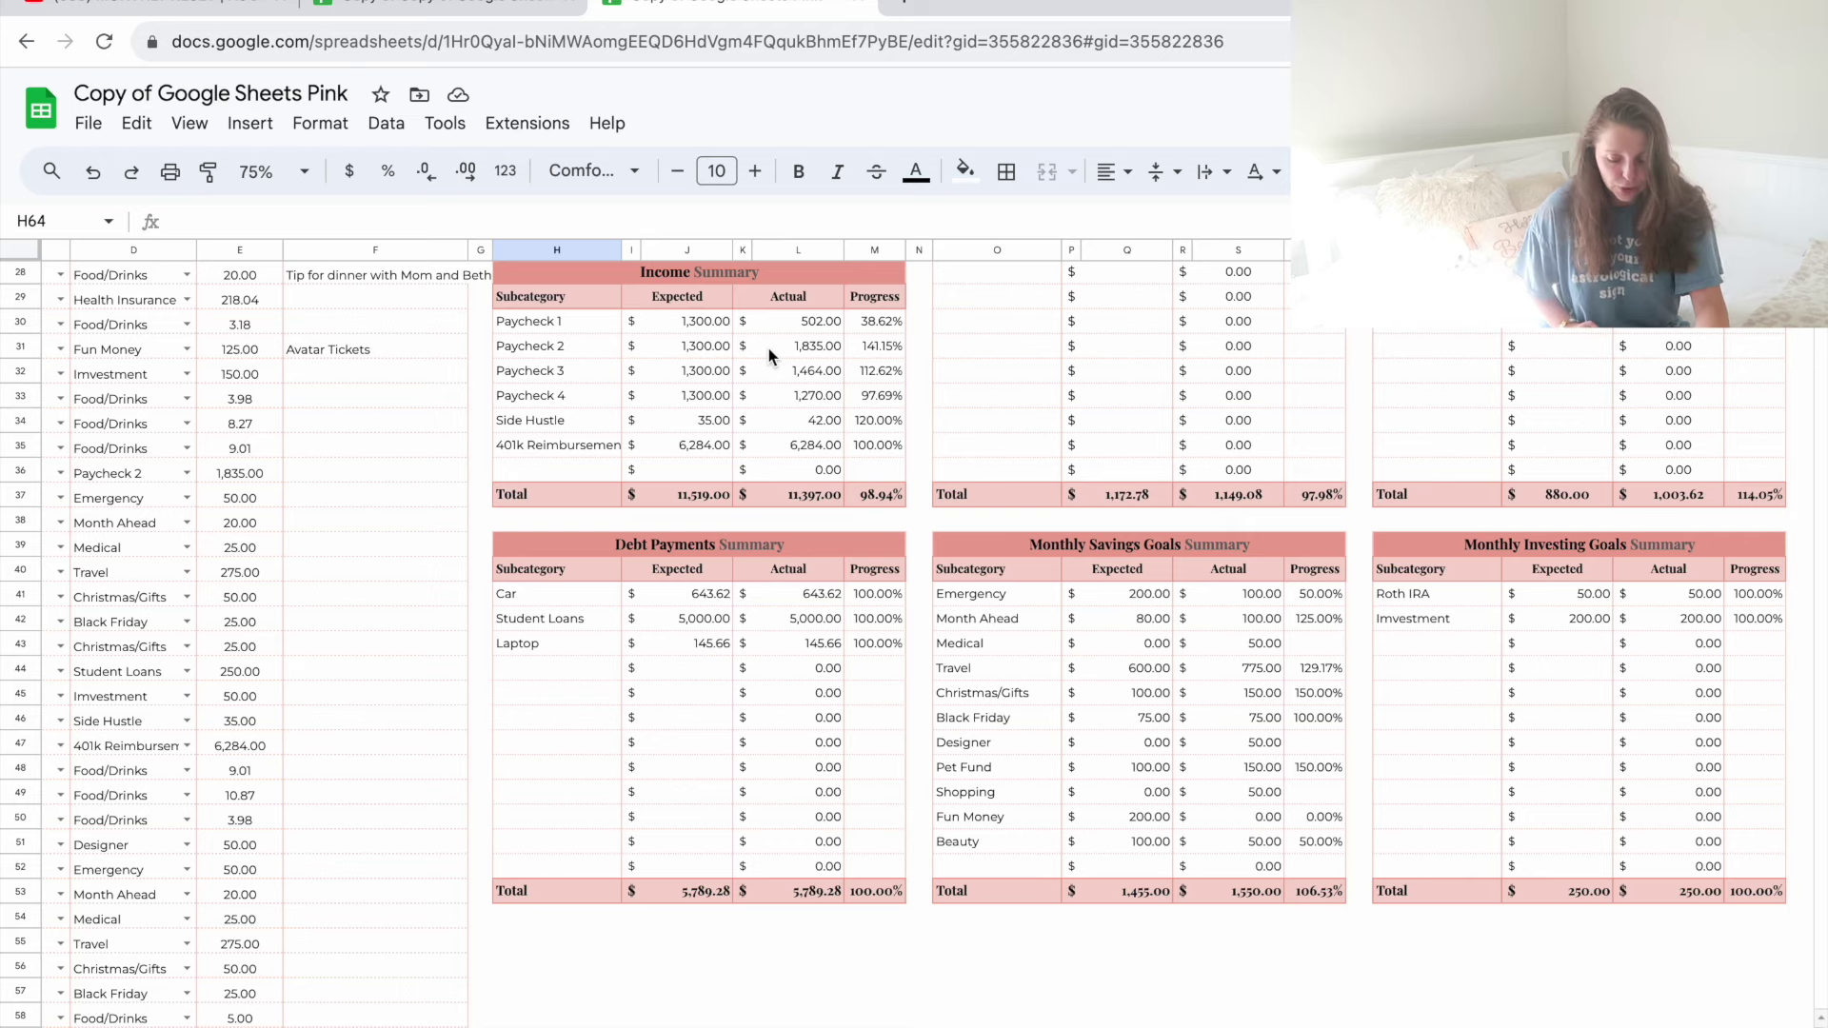
pyautogui.scroll(-2, 769, 356)
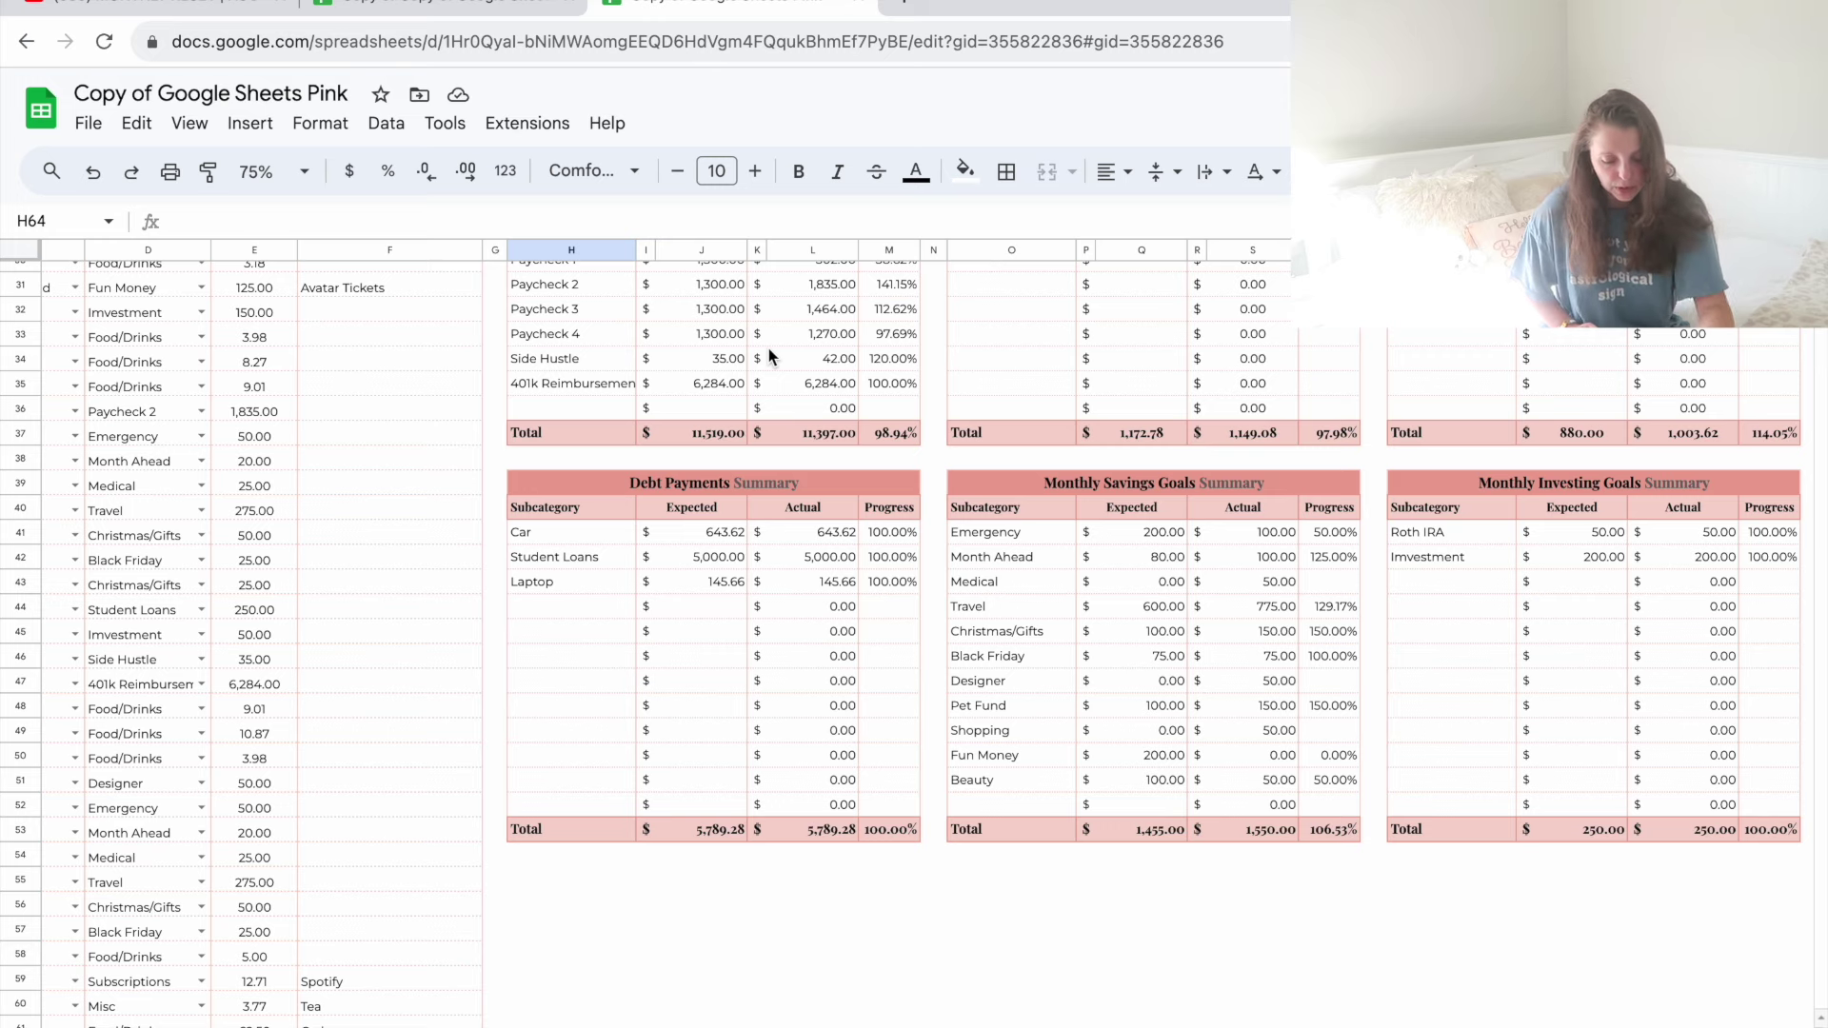
pyautogui.scroll(-1, 769, 357)
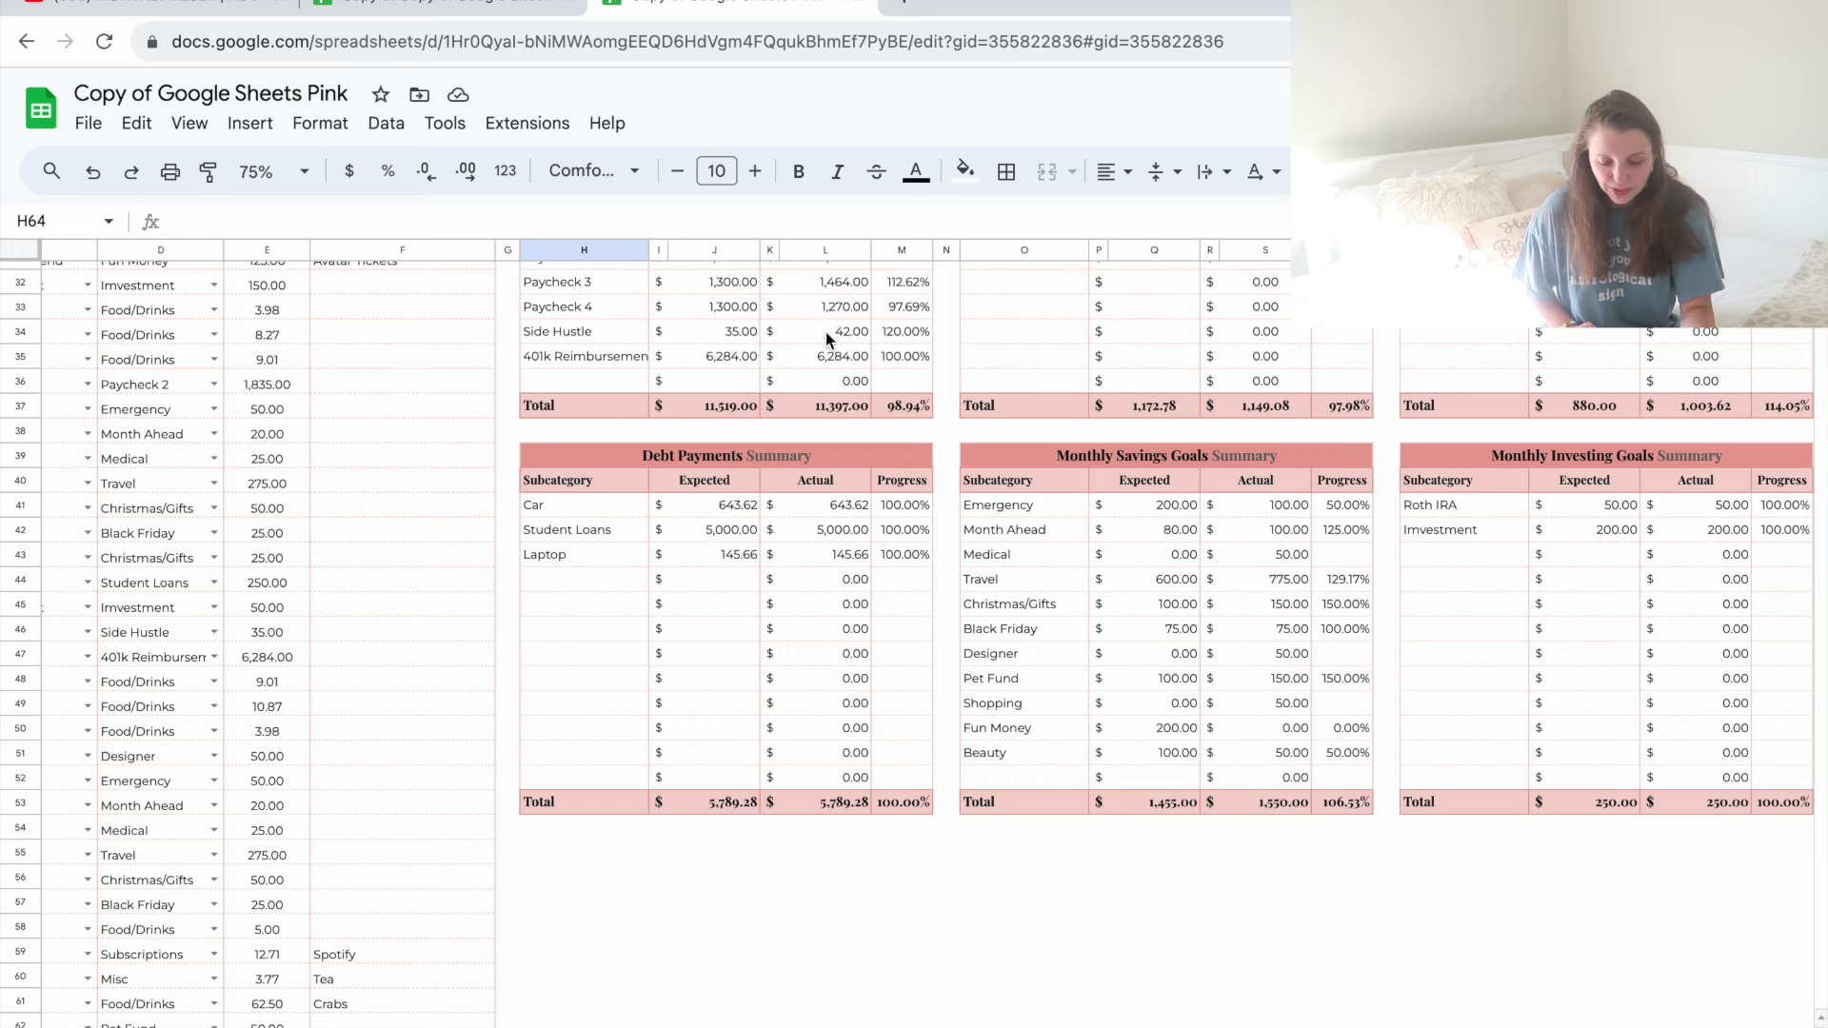
pyautogui.scroll(2, 827, 356)
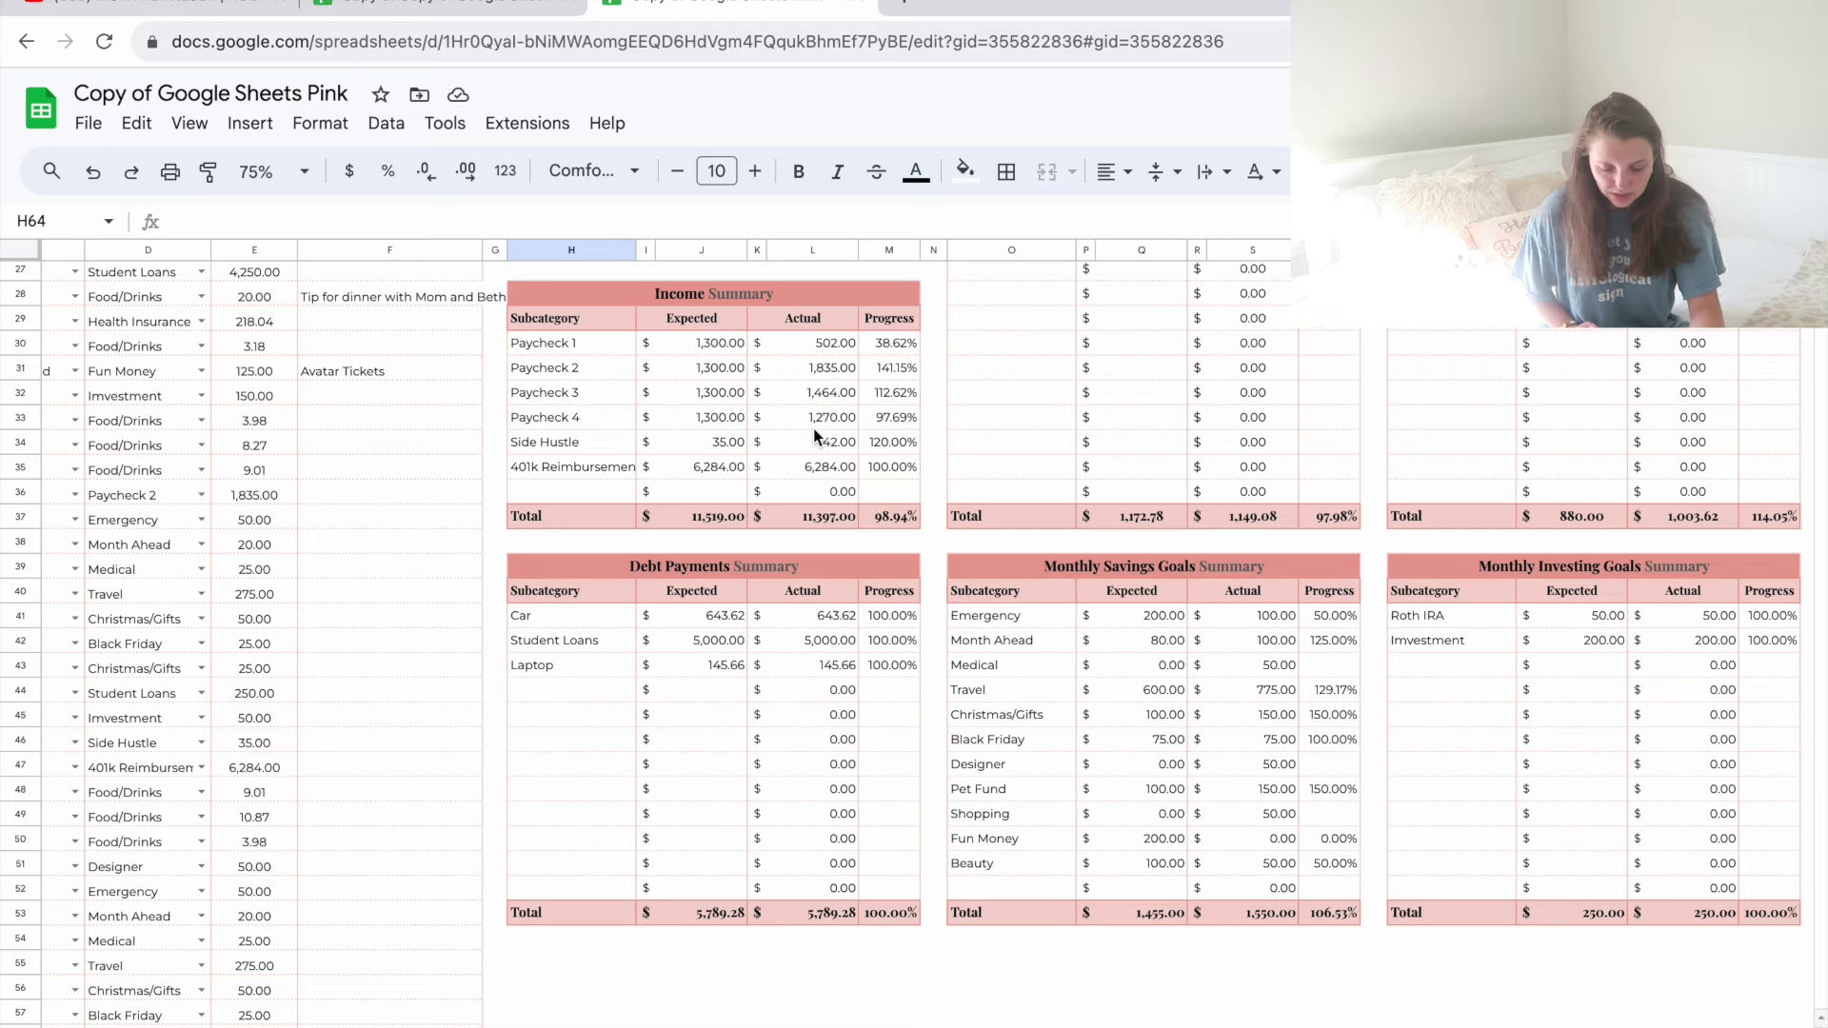
pyautogui.scroll(-4, 814, 436)
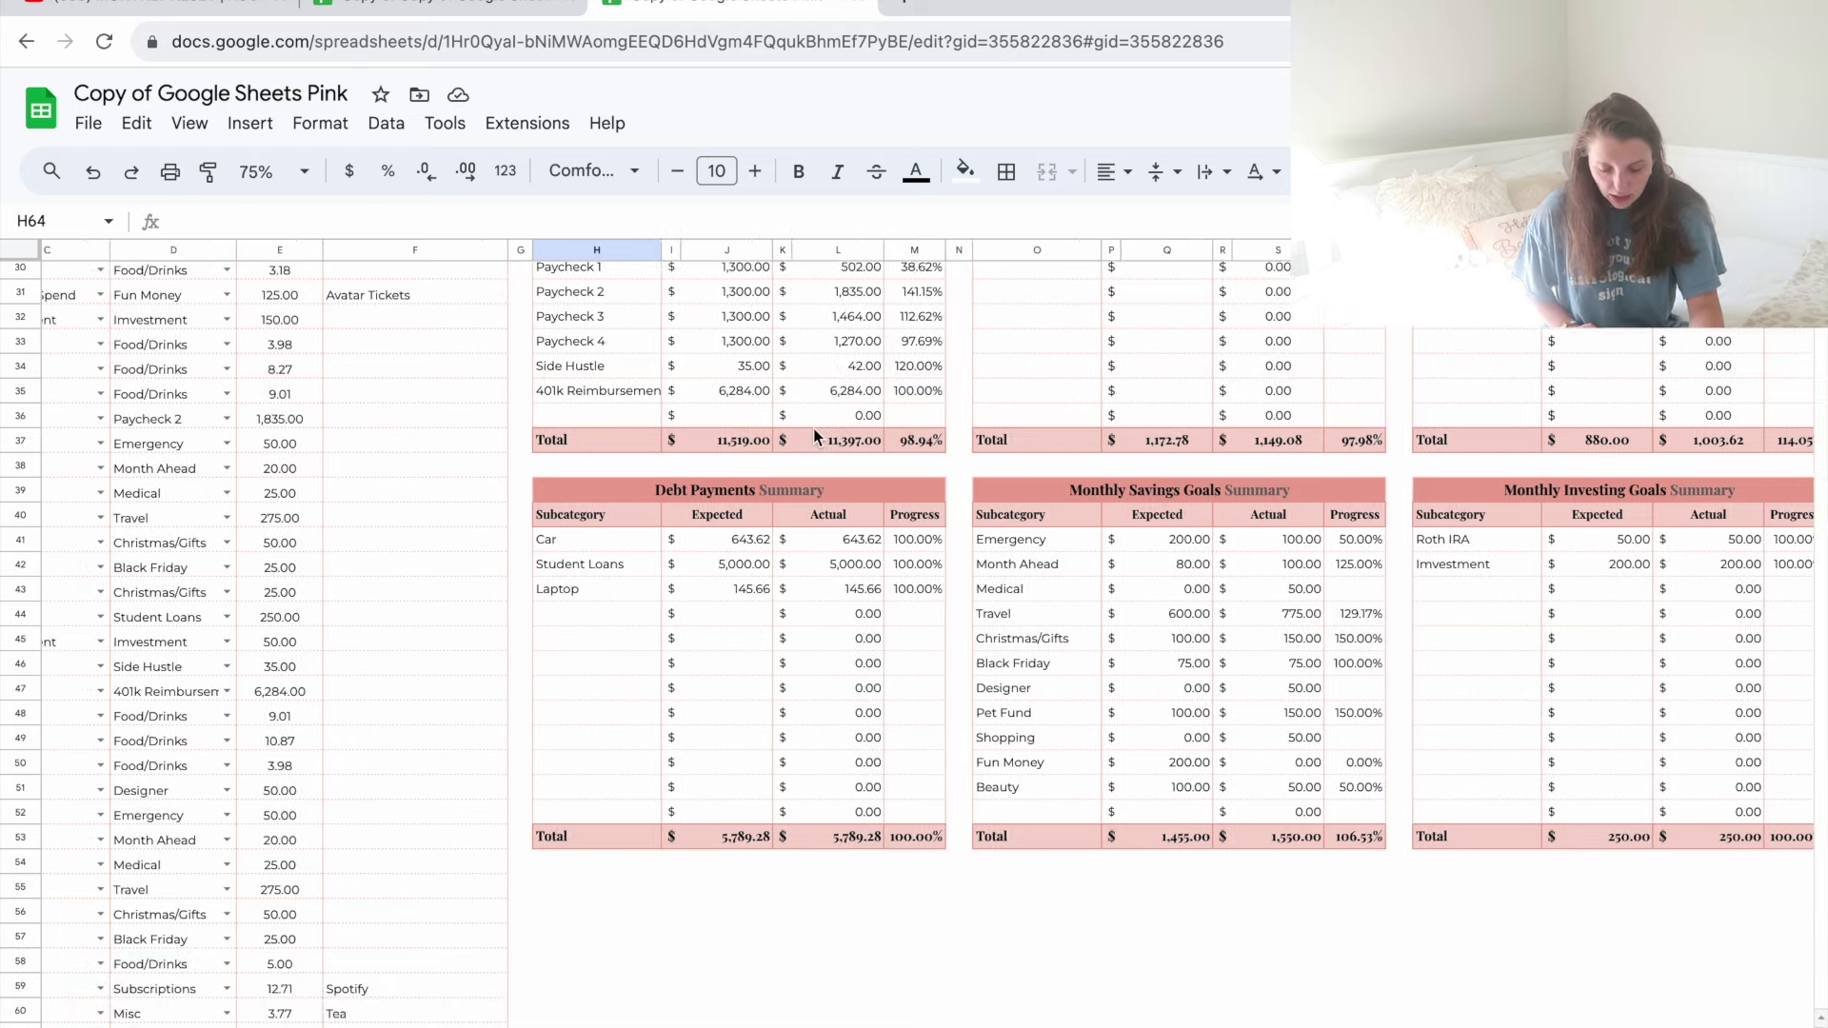
pyautogui.scroll(-1, 814, 431)
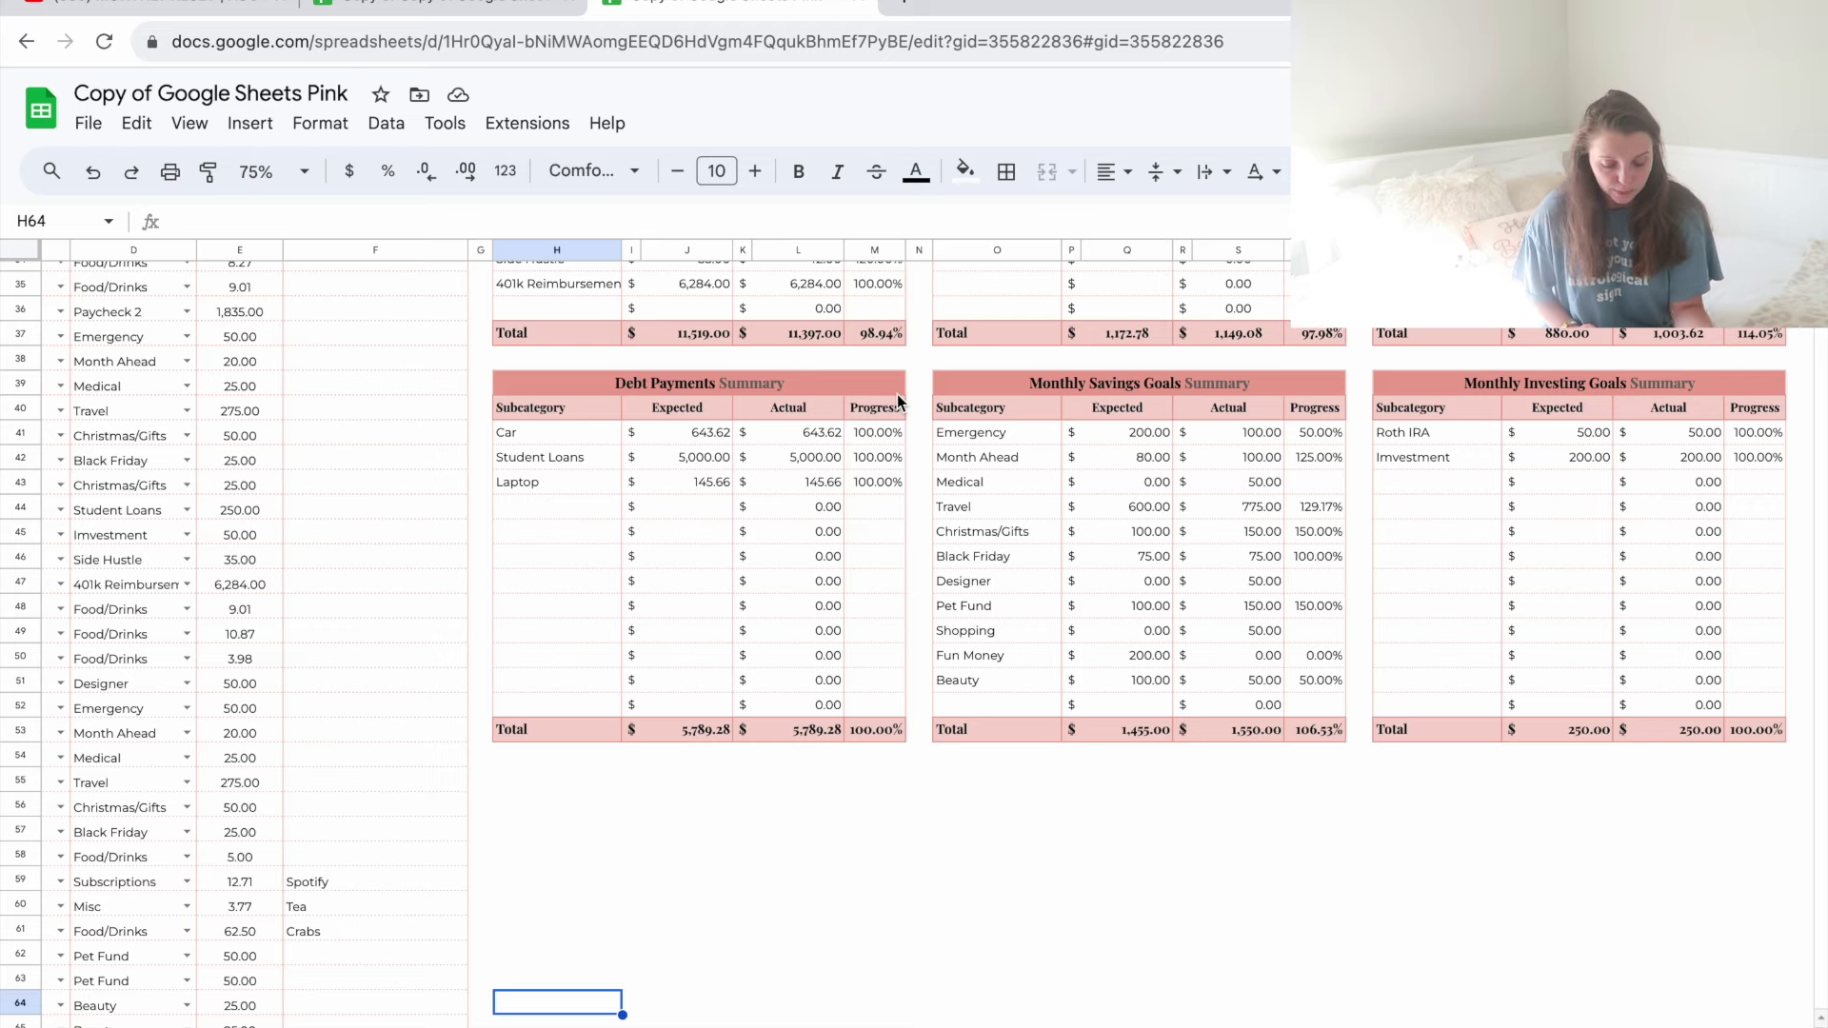
# Step: Examine the Needs Summary's expected, actual and progress values from Car Insurance to Sisters Insurance
pyautogui.scroll(6, 796, 567)
pyautogui.scroll(5, 796, 568)
pyautogui.hscroll(3, 797, 567)
pyautogui.scroll(-5, 796, 568)
pyautogui.hscroll(3, 796, 568)
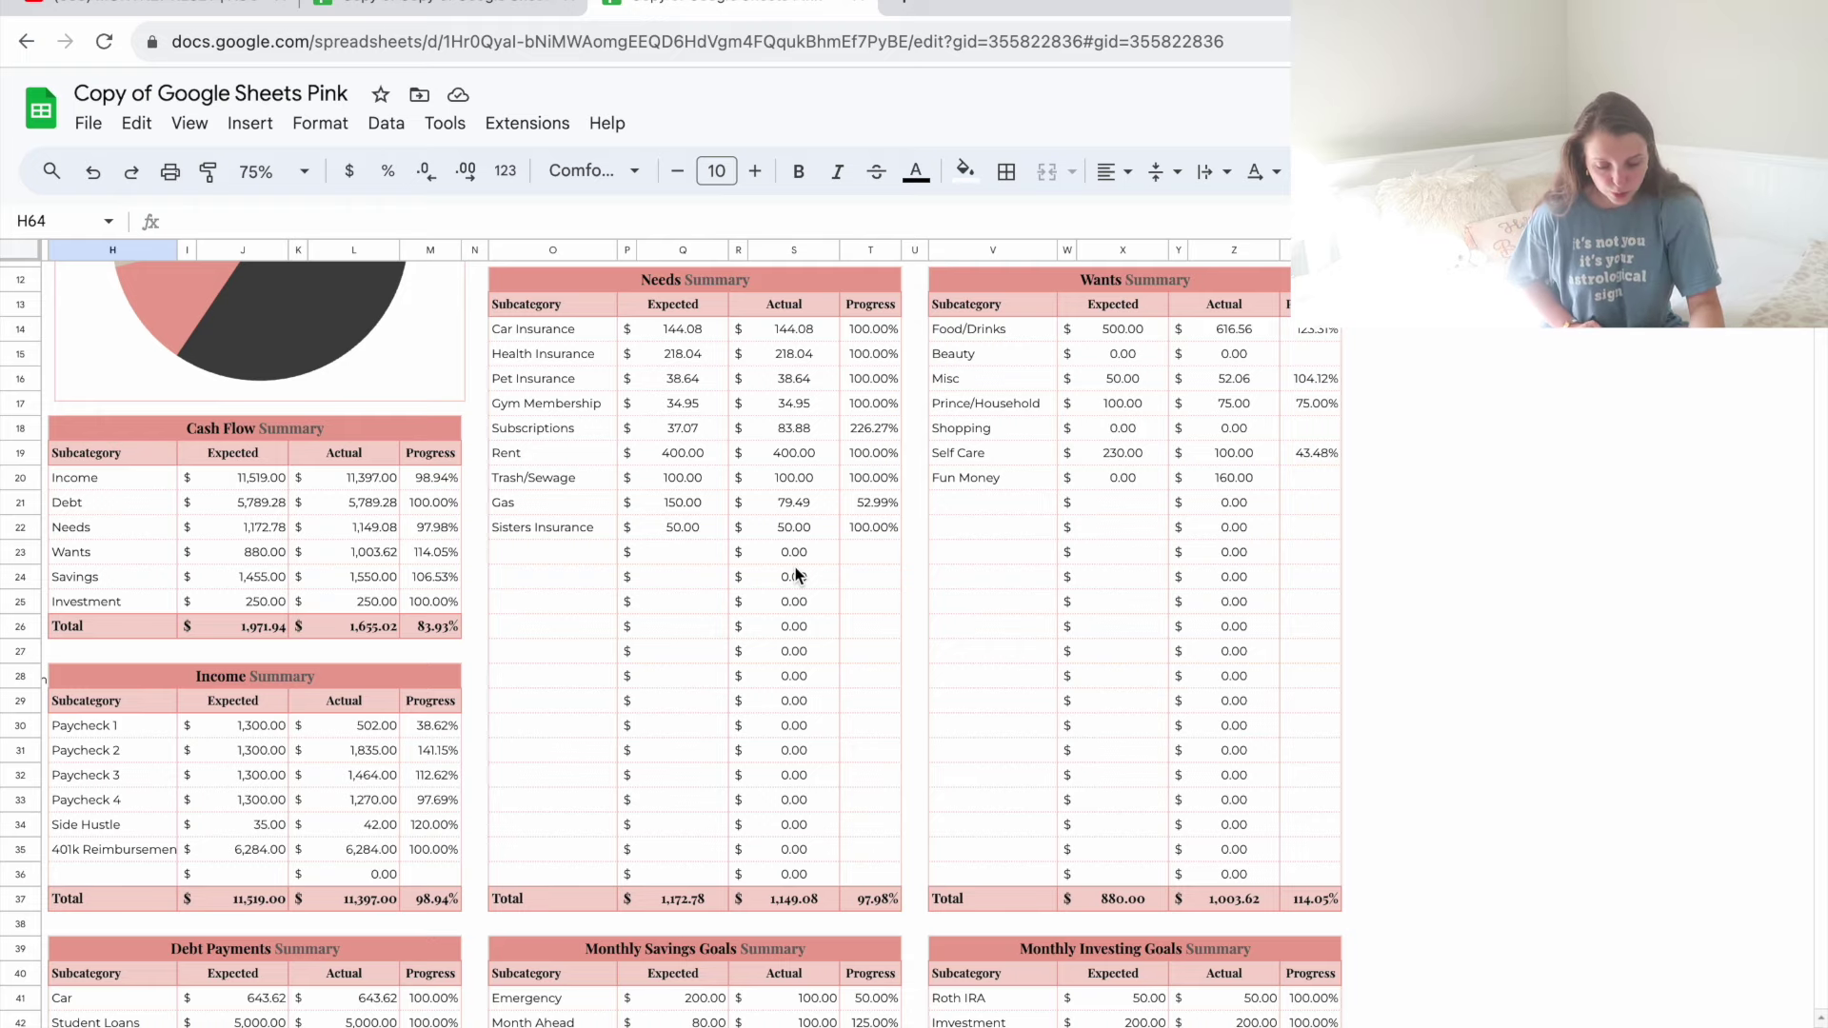
# Step: Check the Needs Summary's expected and actual amounts row by row, including Subscriptions, Rent, Trash/Sewage, Gas and Sisters Insurance
pyautogui.scroll(2, 798, 575)
pyautogui.scroll(-3, 794, 571)
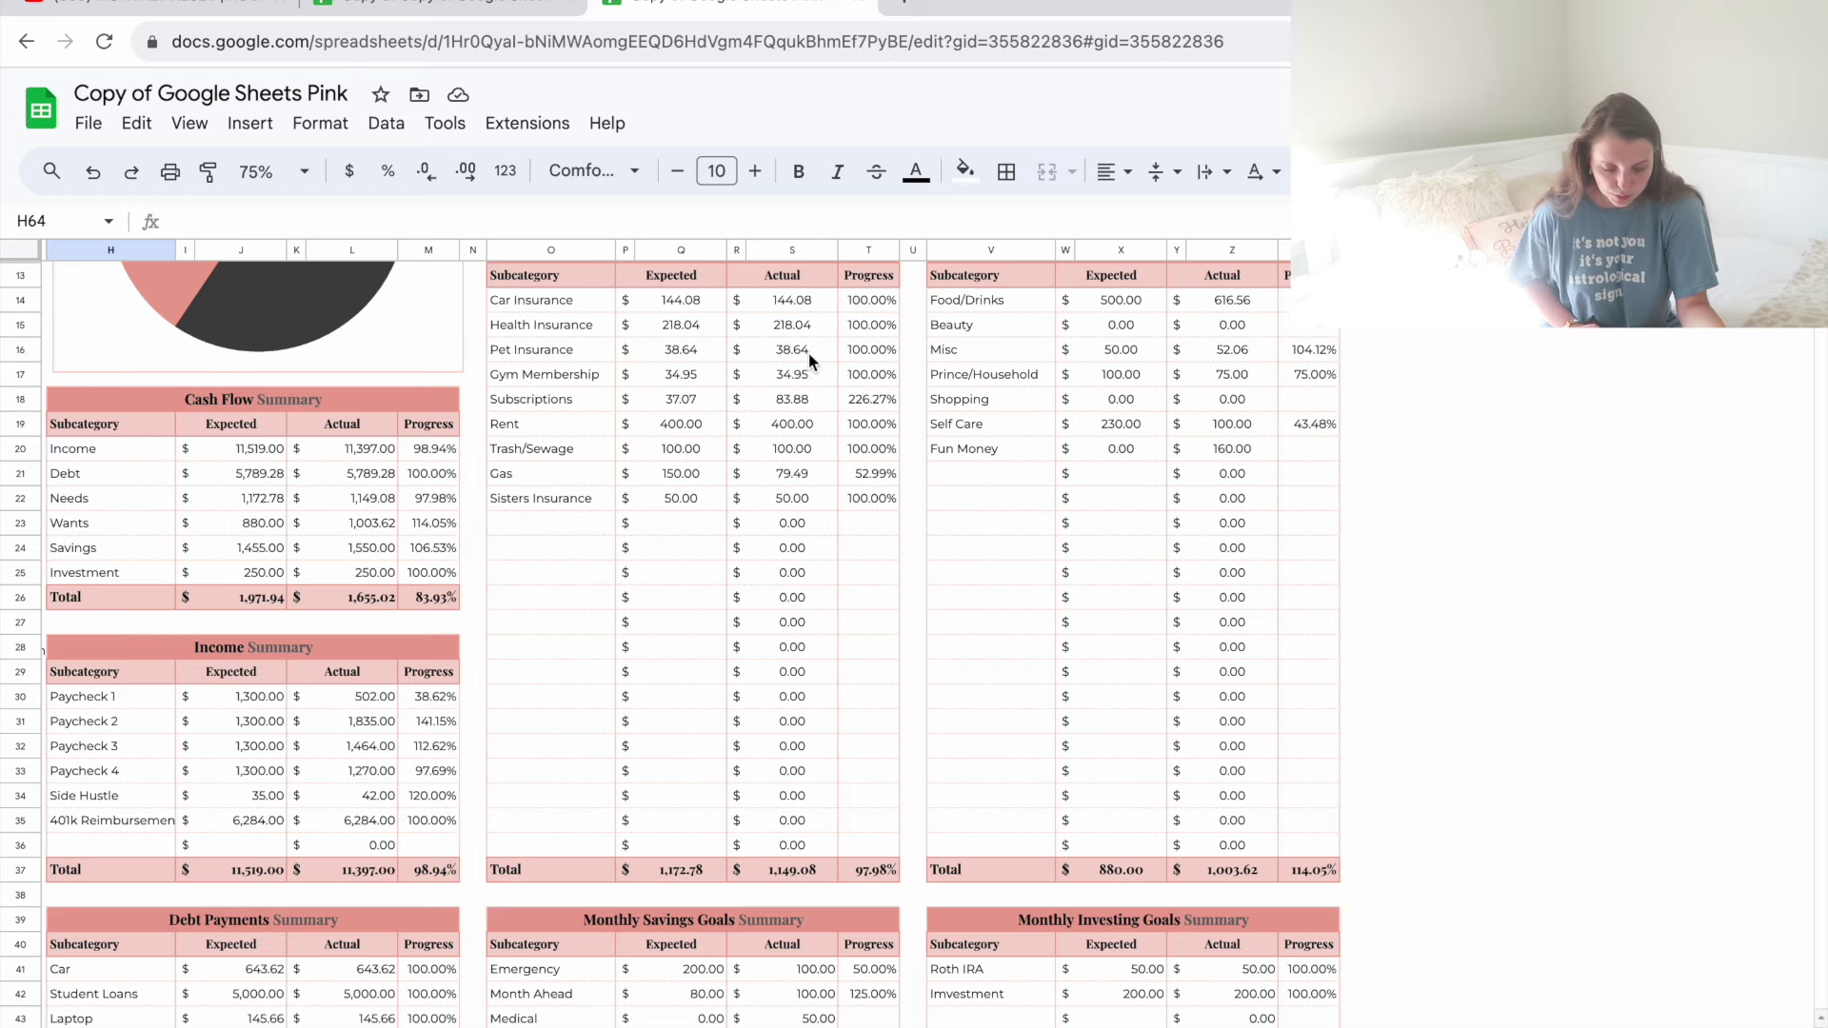
pyautogui.scroll(-3, 807, 354)
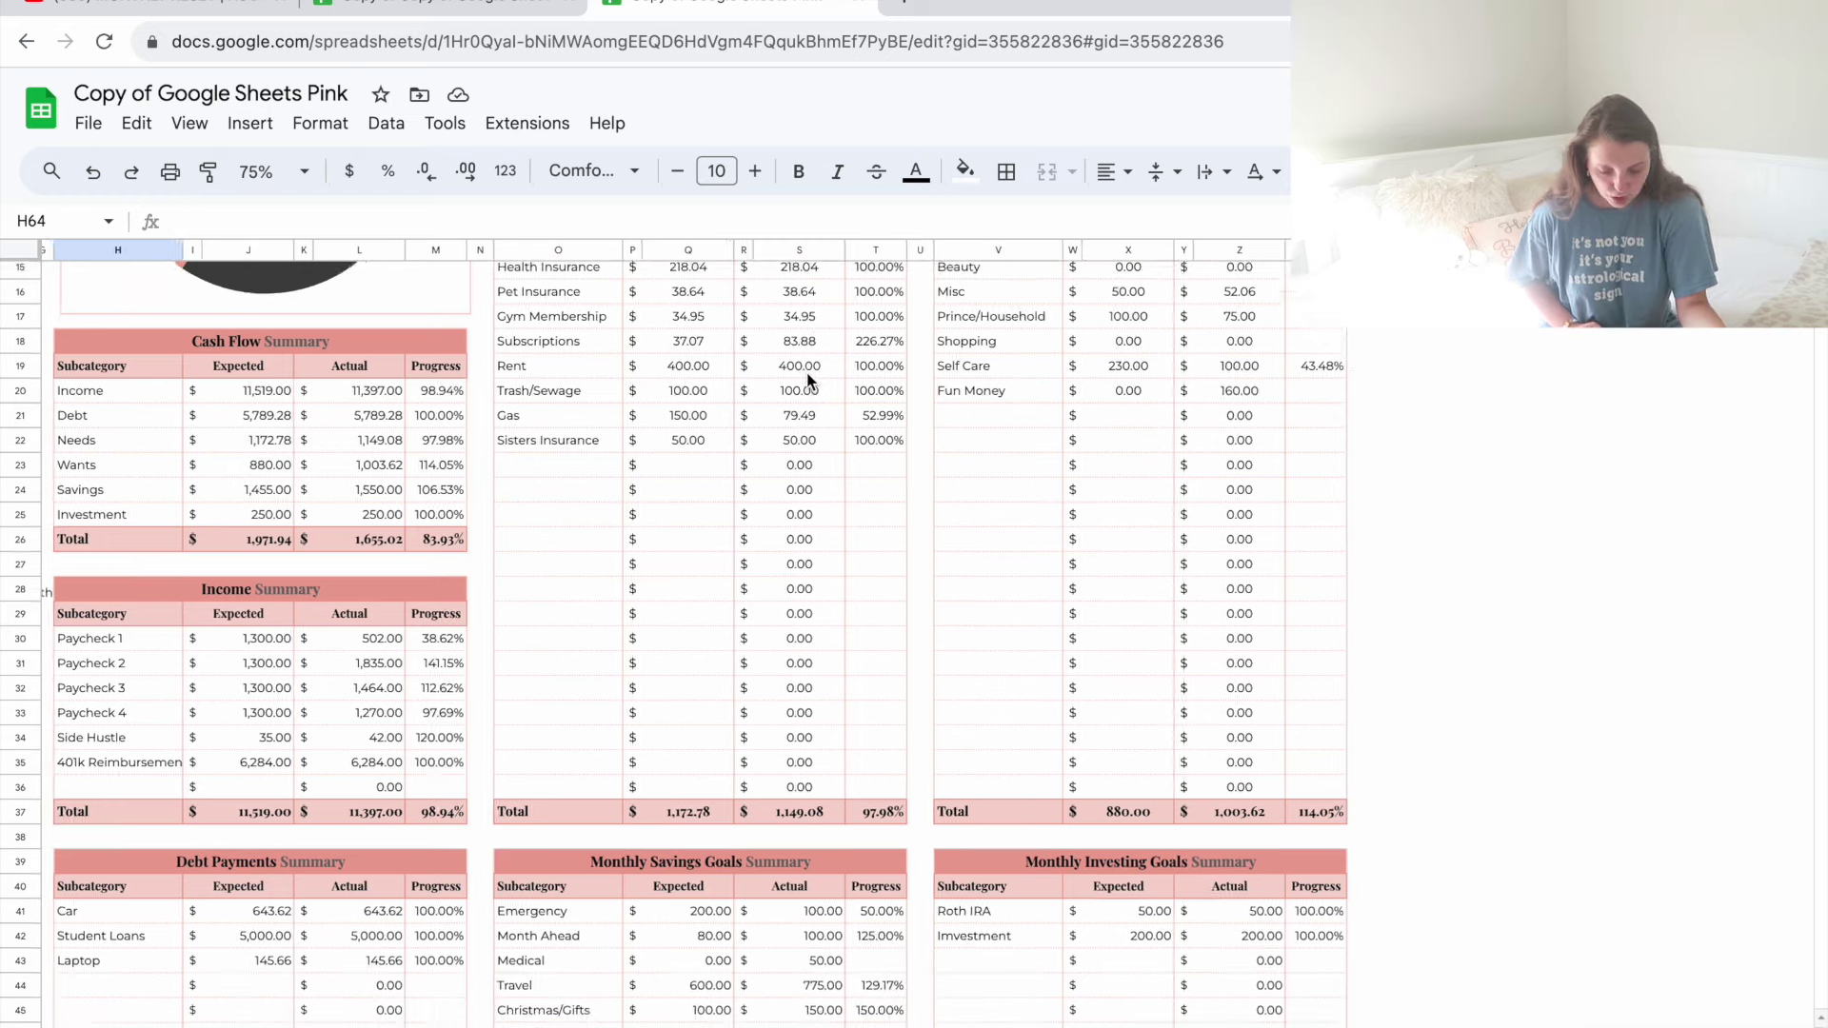
pyautogui.scroll(1, 808, 373)
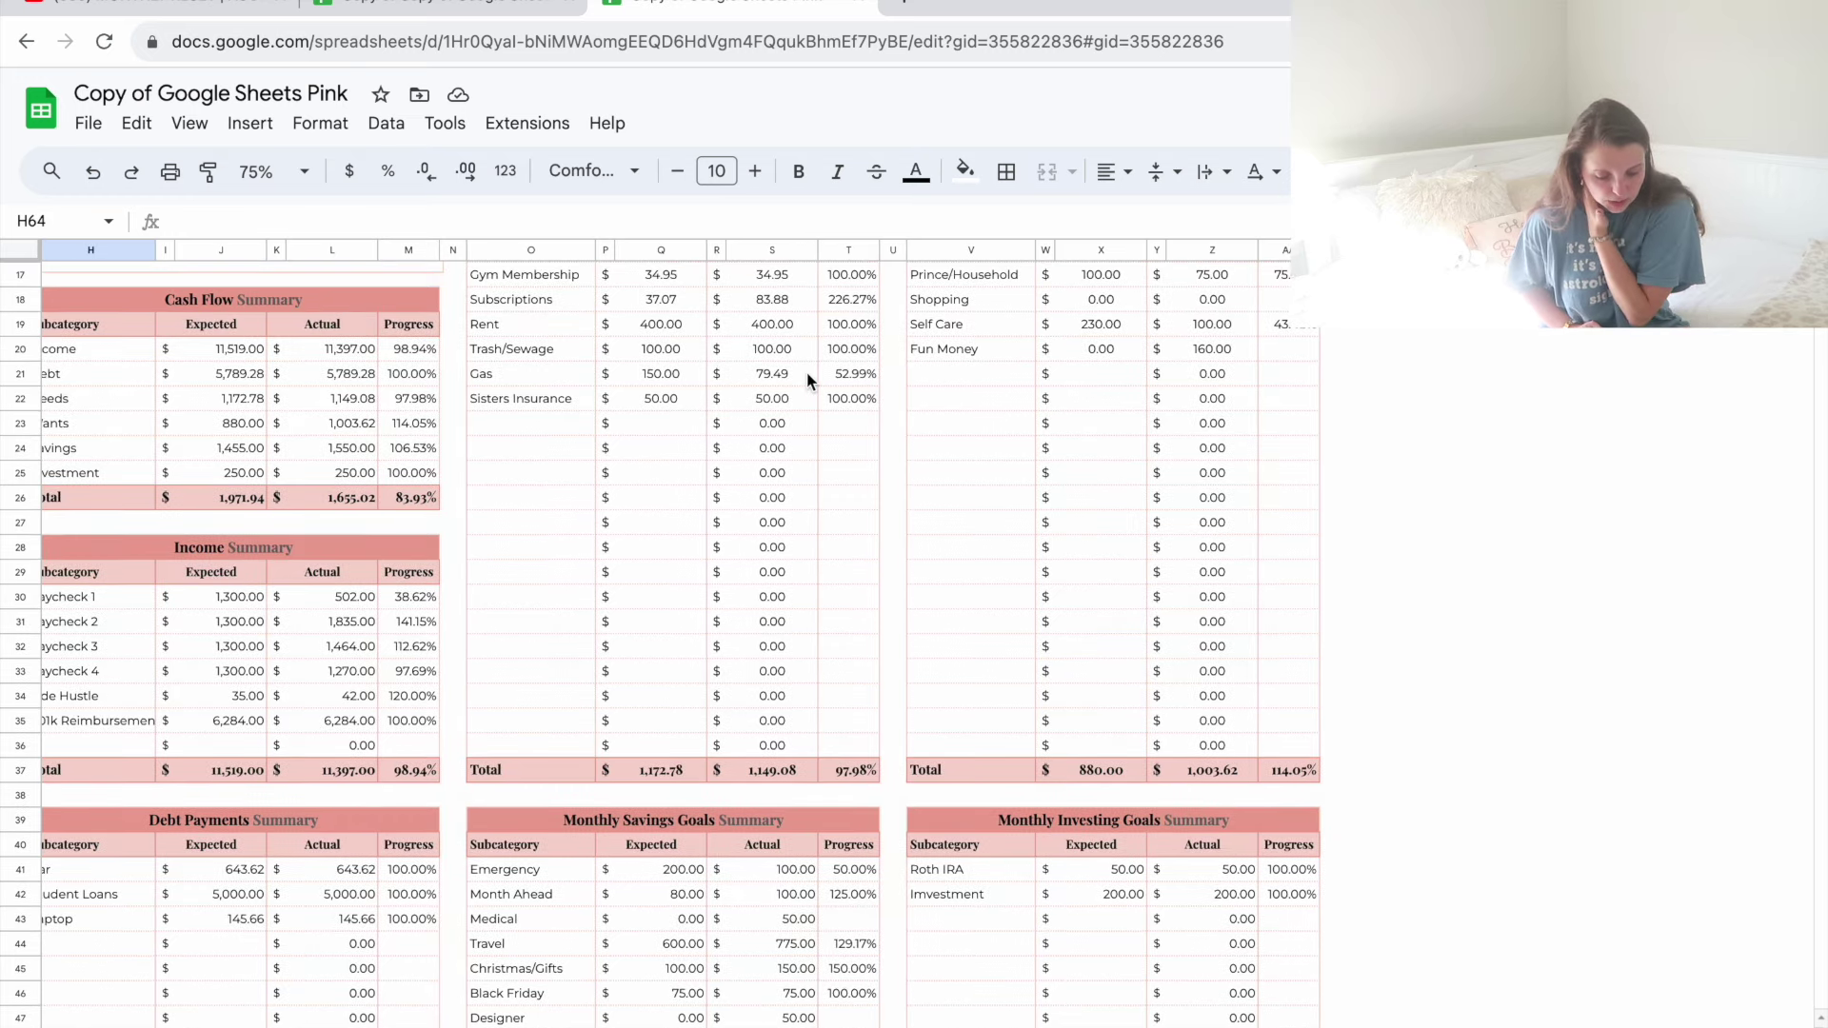
pyautogui.scroll(-1, 808, 374)
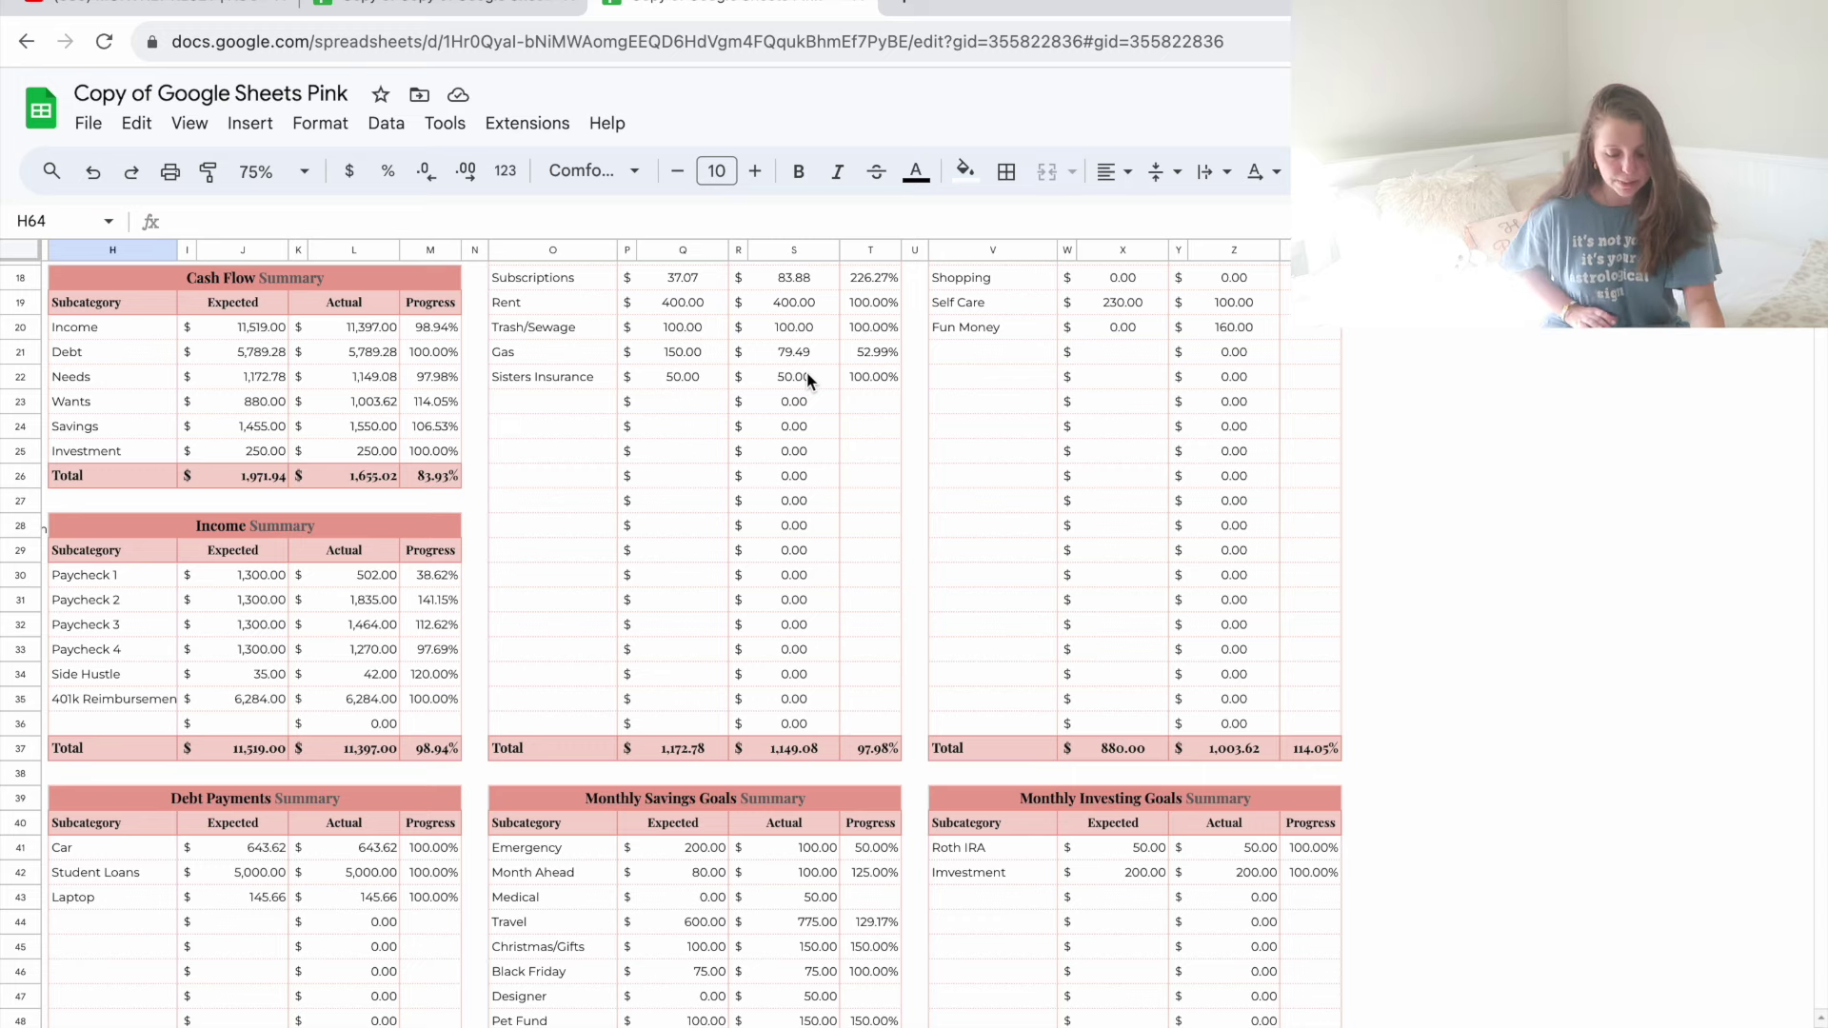
pyautogui.scroll(-2, 808, 378)
pyautogui.hscroll(1, 808, 378)
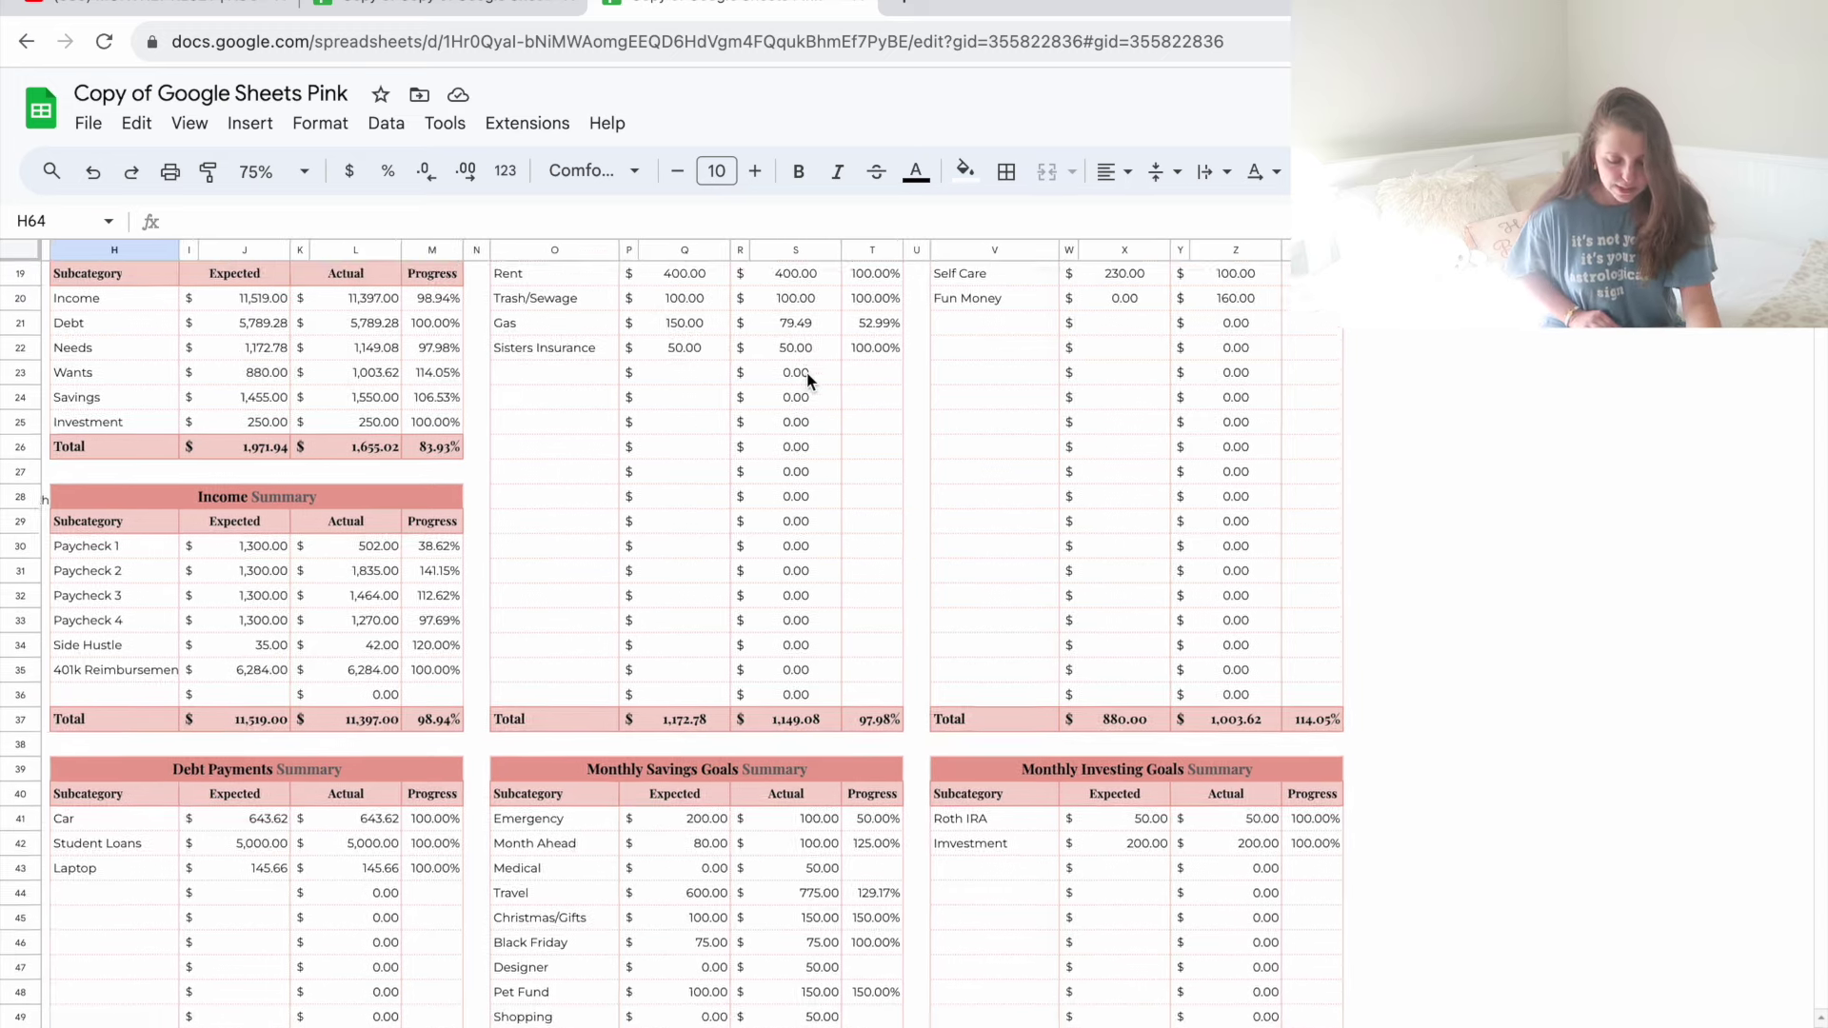
pyautogui.hscroll(-1, 808, 381)
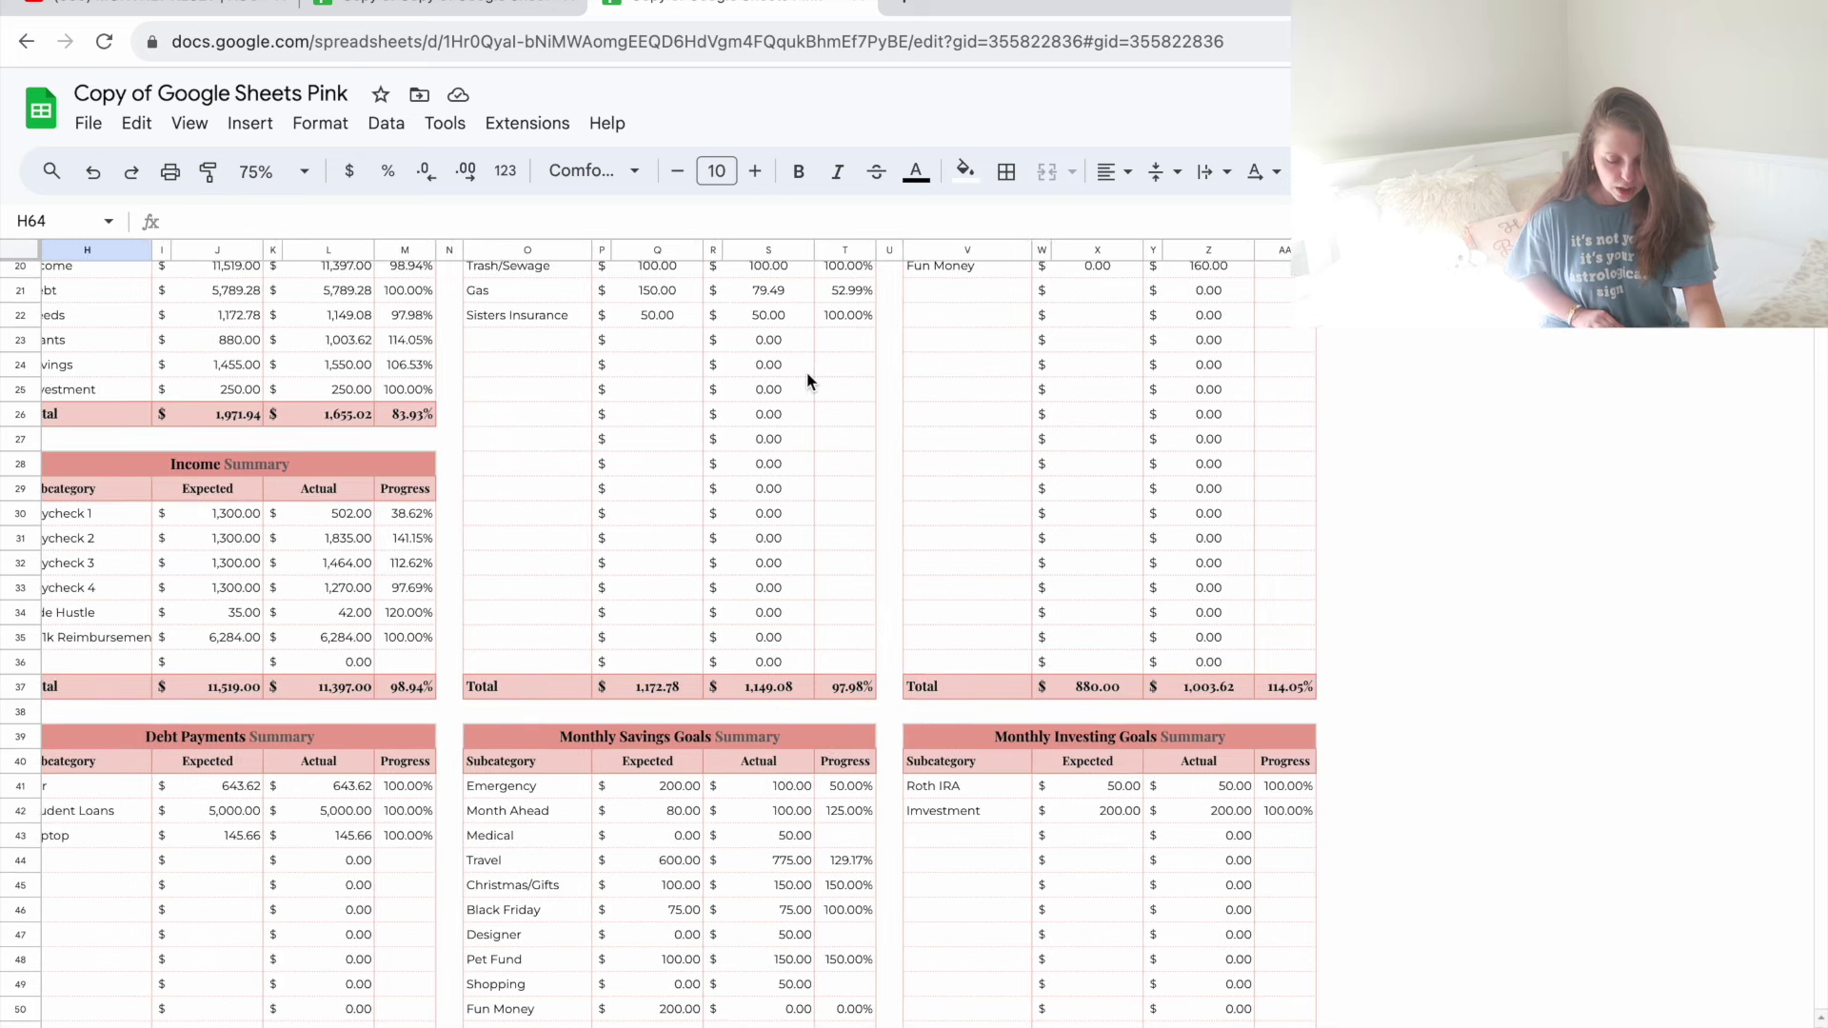
pyautogui.hscroll(-2, 807, 381)
pyautogui.scroll(1, 808, 381)
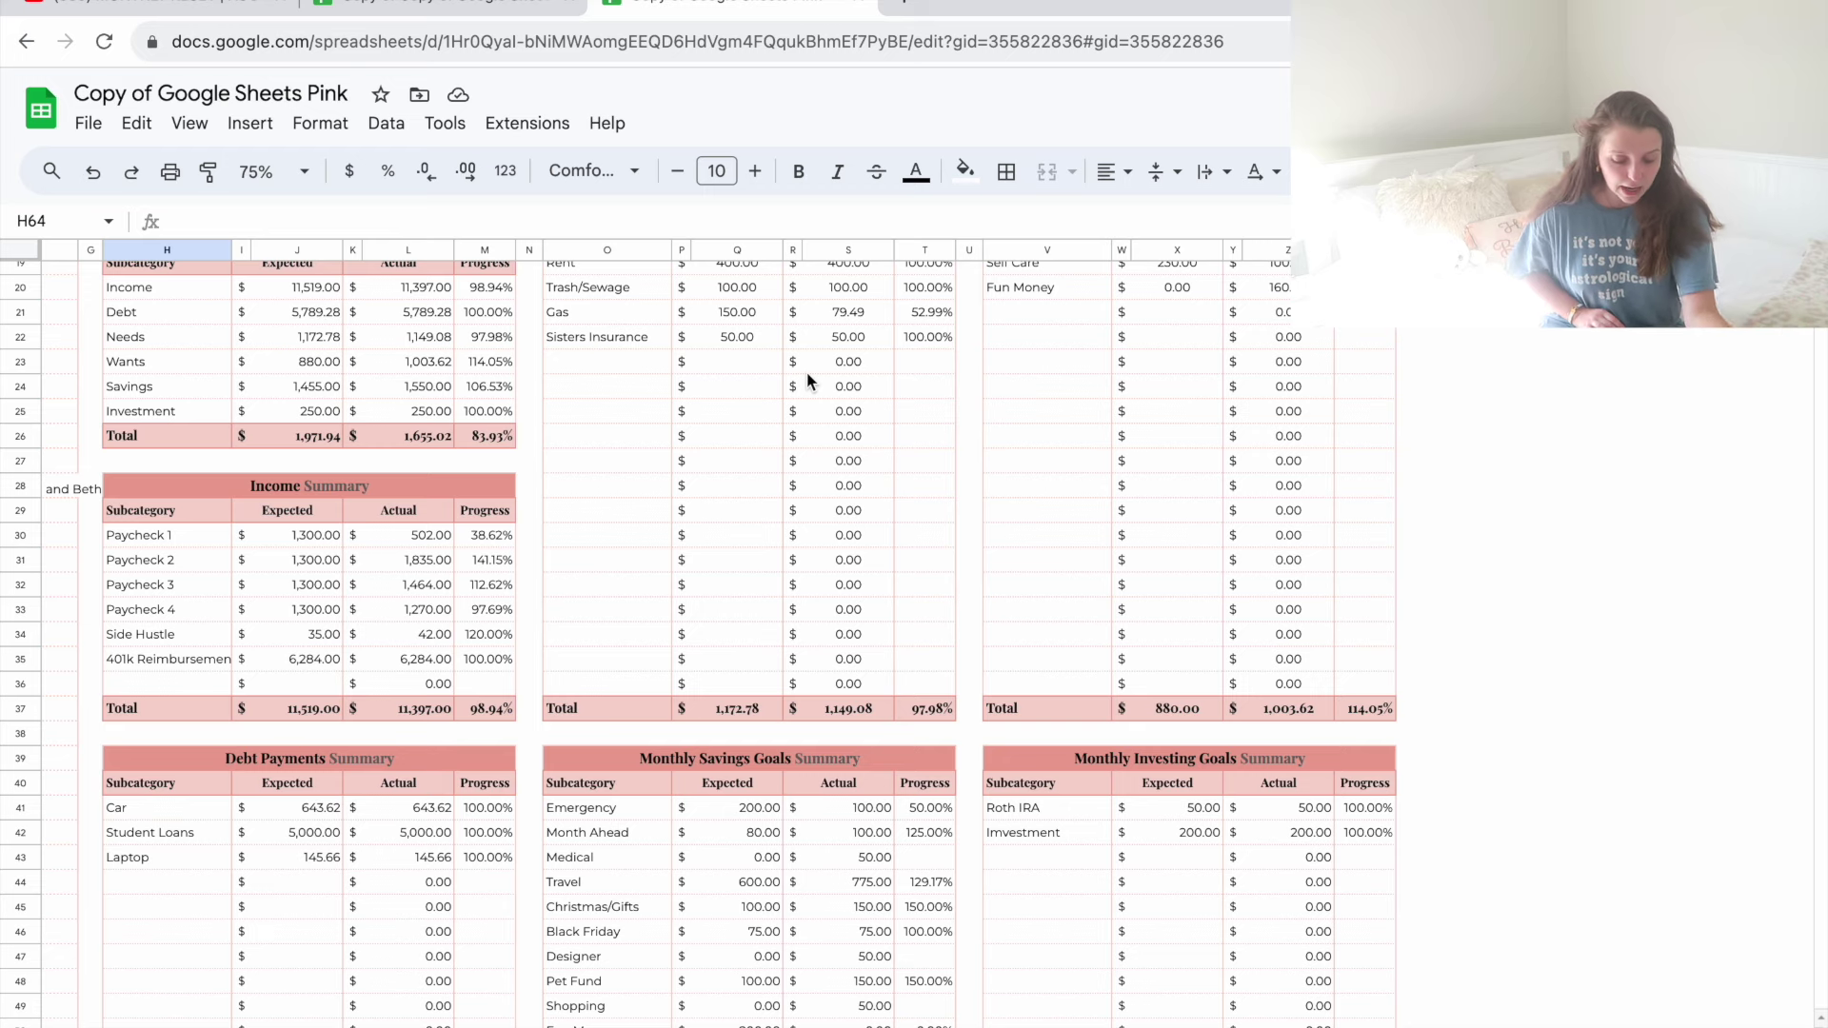
pyautogui.scroll(-1, 808, 380)
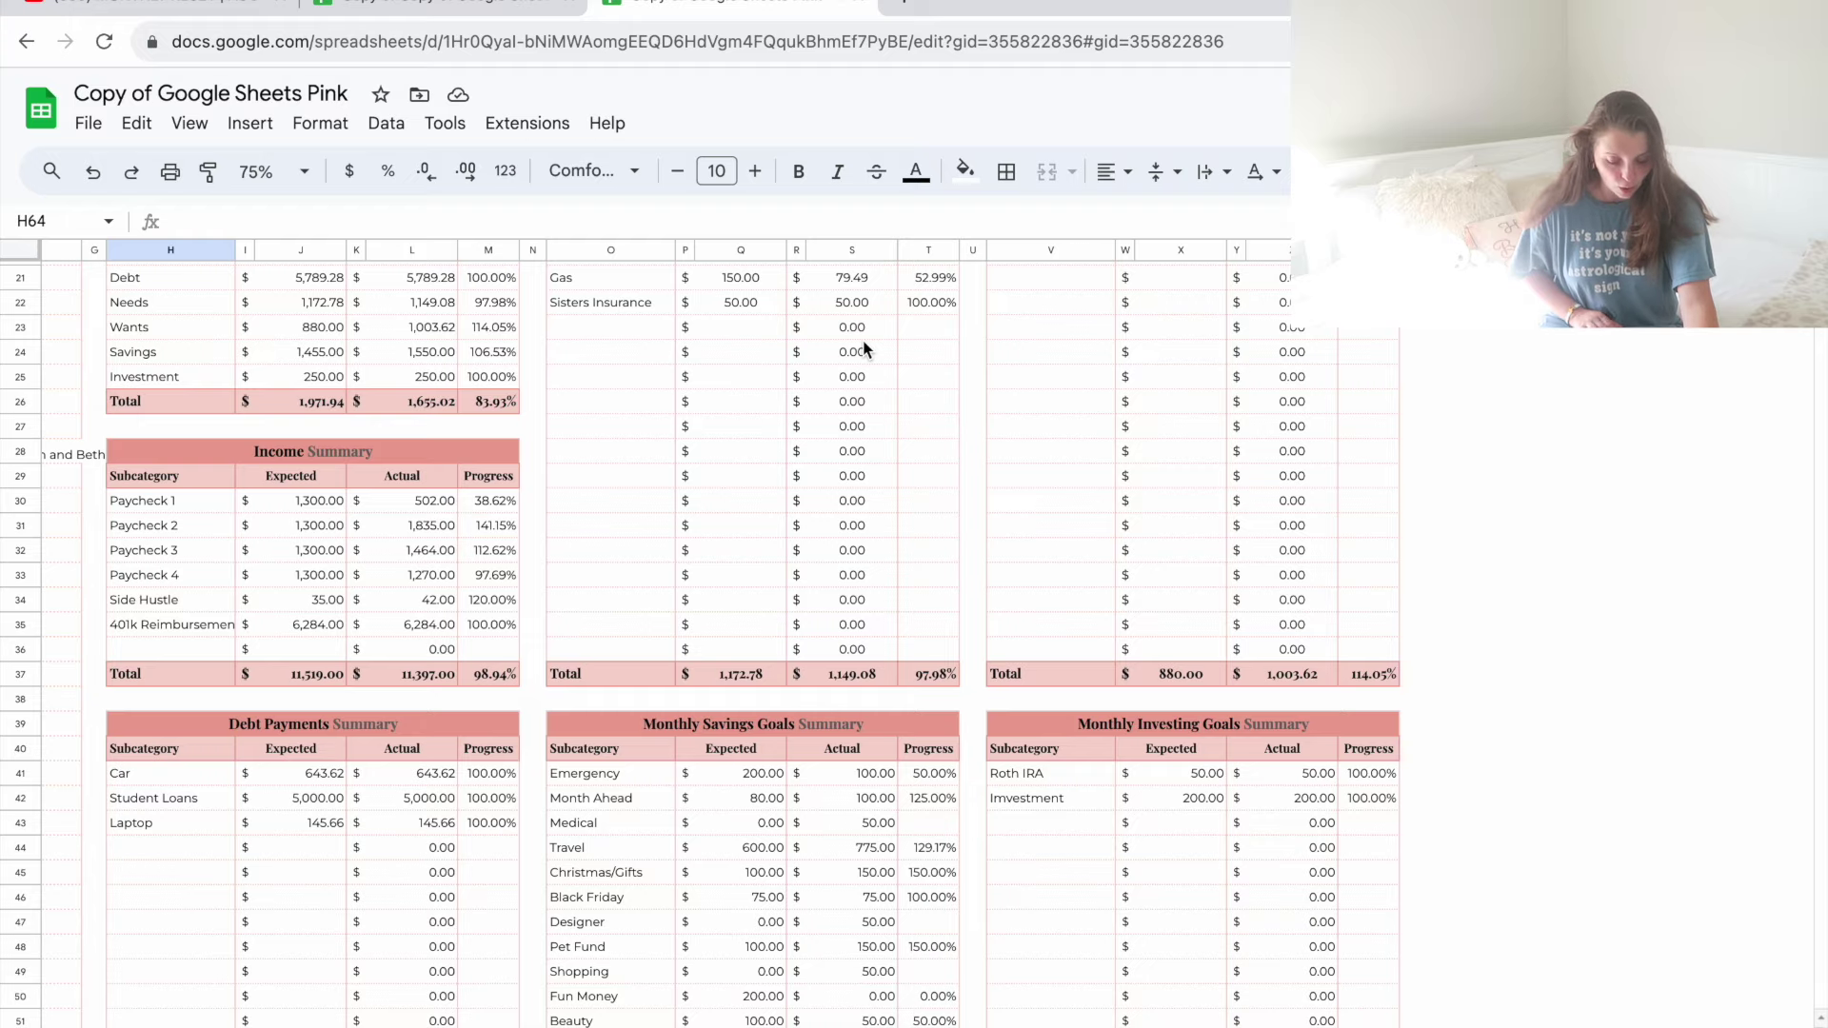
# Step: Compare the Food/Drinks expected and actual amounts in the Wants Summary, and check the Food/Drinks entries in the September transactions
pyautogui.scroll(3, 865, 348)
pyautogui.hscroll(2, 864, 348)
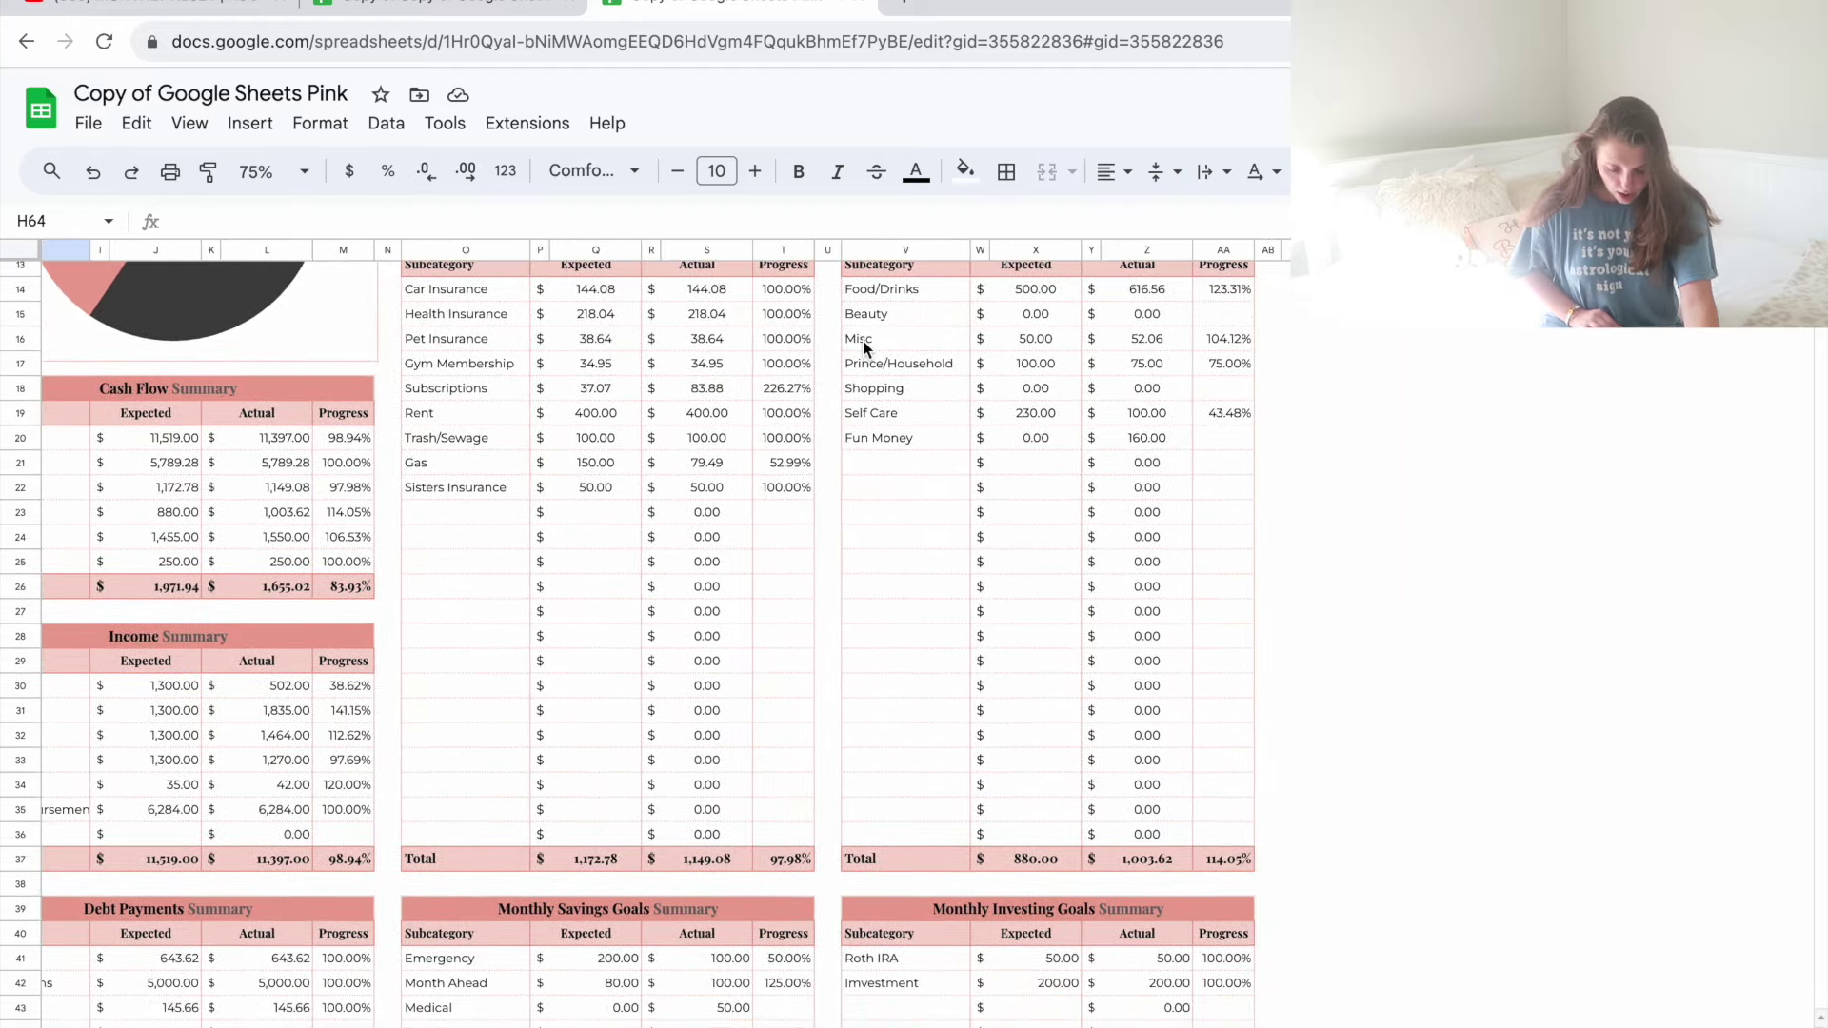
pyautogui.scroll(1, 865, 348)
pyautogui.hscroll(4, 865, 349)
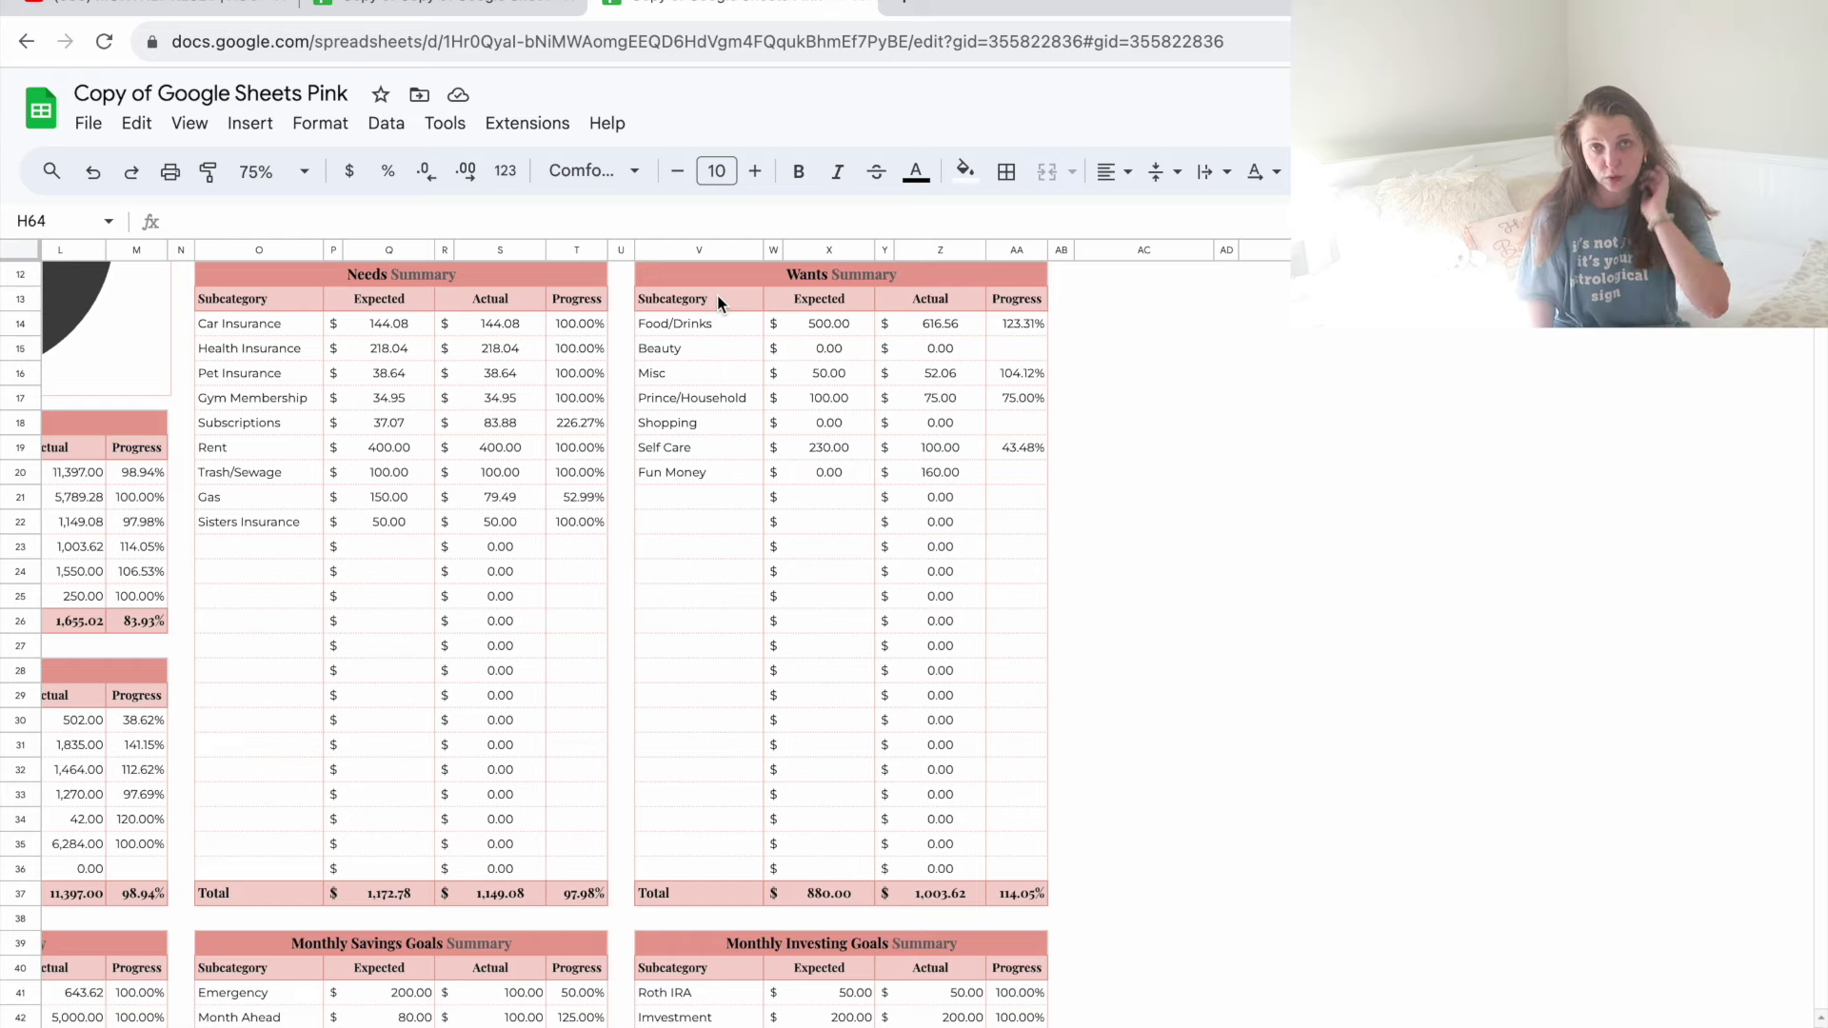
pyautogui.hscroll(-10, 717, 294)
pyautogui.scroll(2, 717, 294)
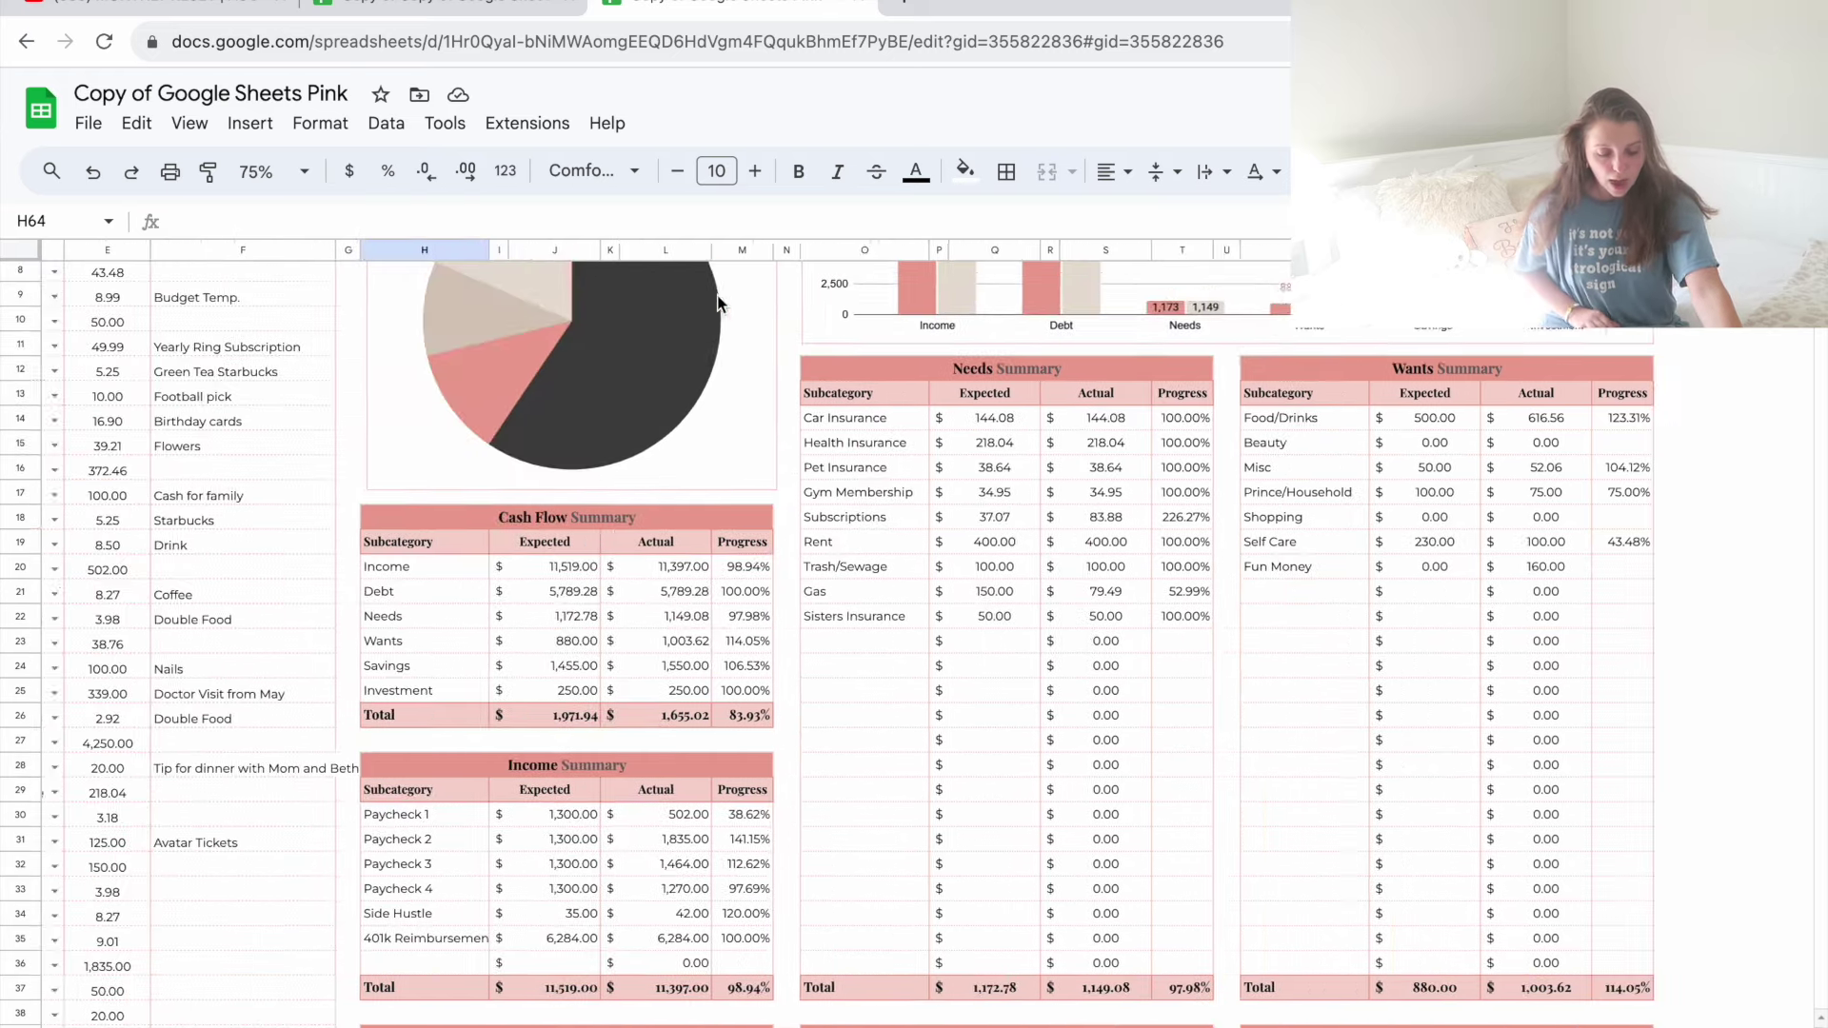
pyautogui.scroll(5, 717, 294)
pyautogui.scroll(-3, 718, 294)
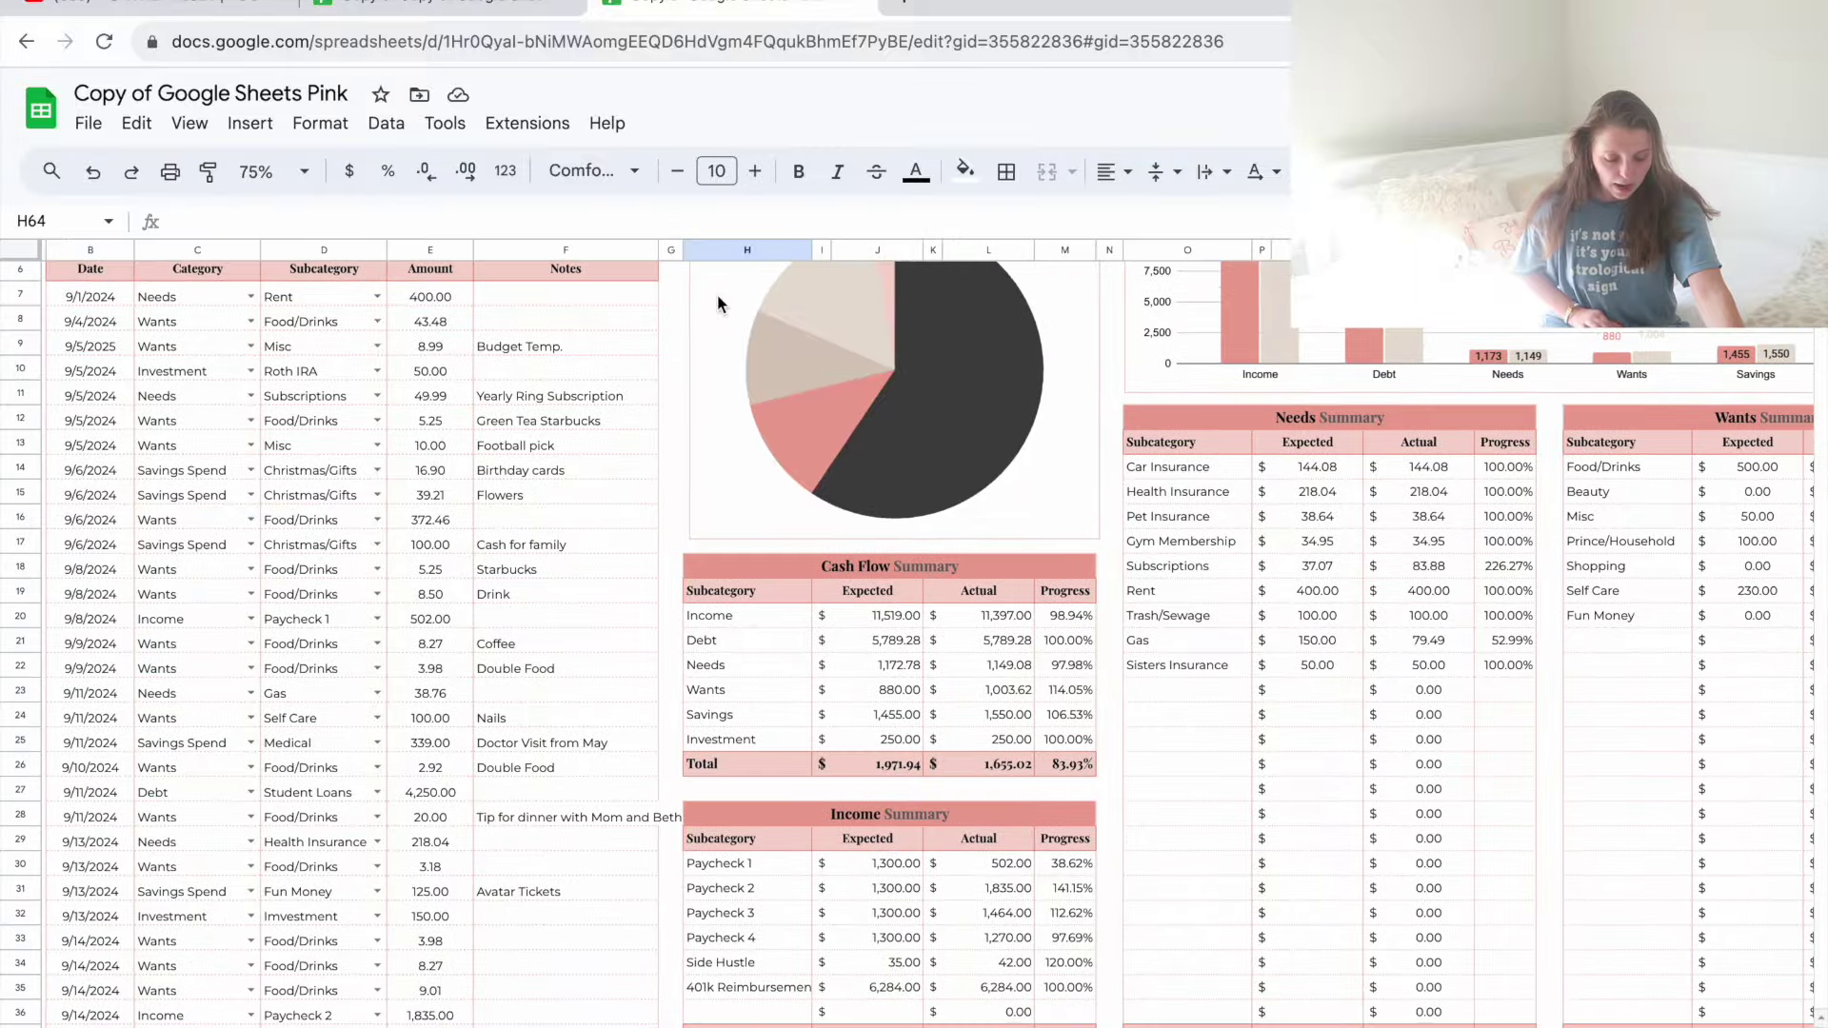
pyautogui.scroll(-3, 442, 417)
pyautogui.hscroll(-1, 442, 417)
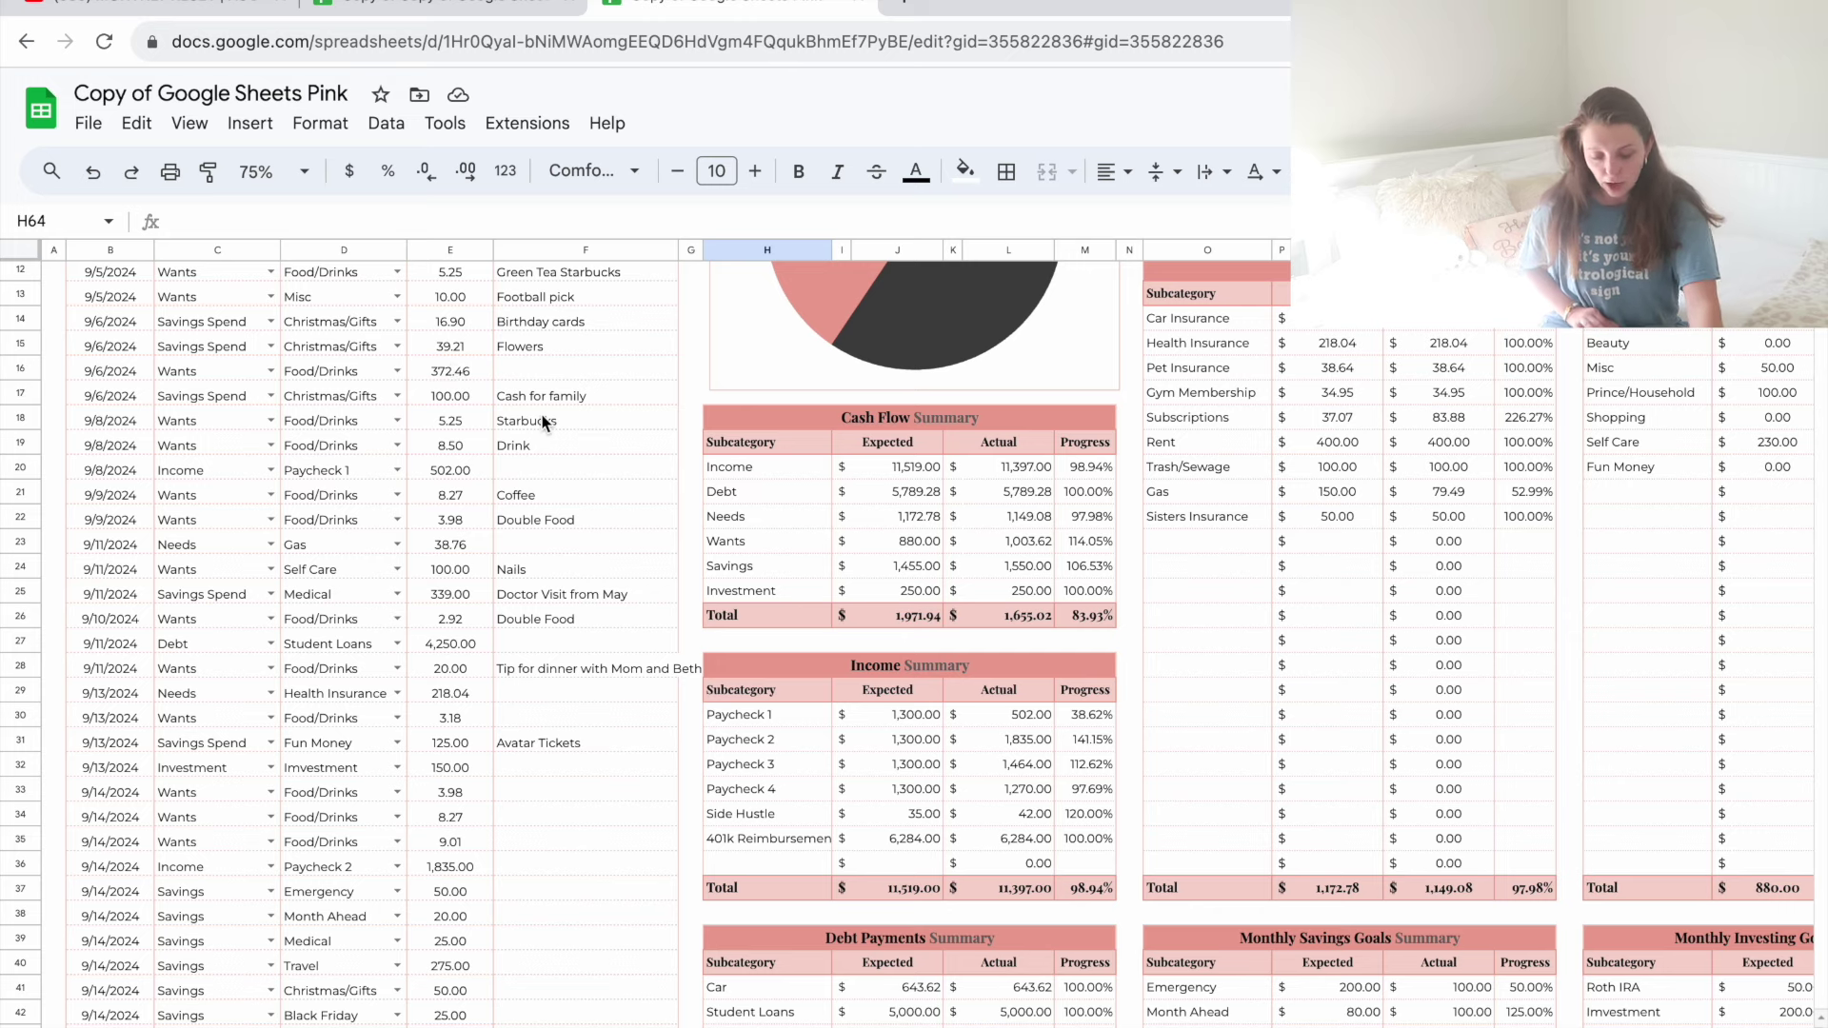
# Step: Compare expected and actual amounts for the remaining Wants Summary subcategories, from Misc and Prince/Household to Self Care and Fun Money
pyautogui.hscroll(10, 734, 512)
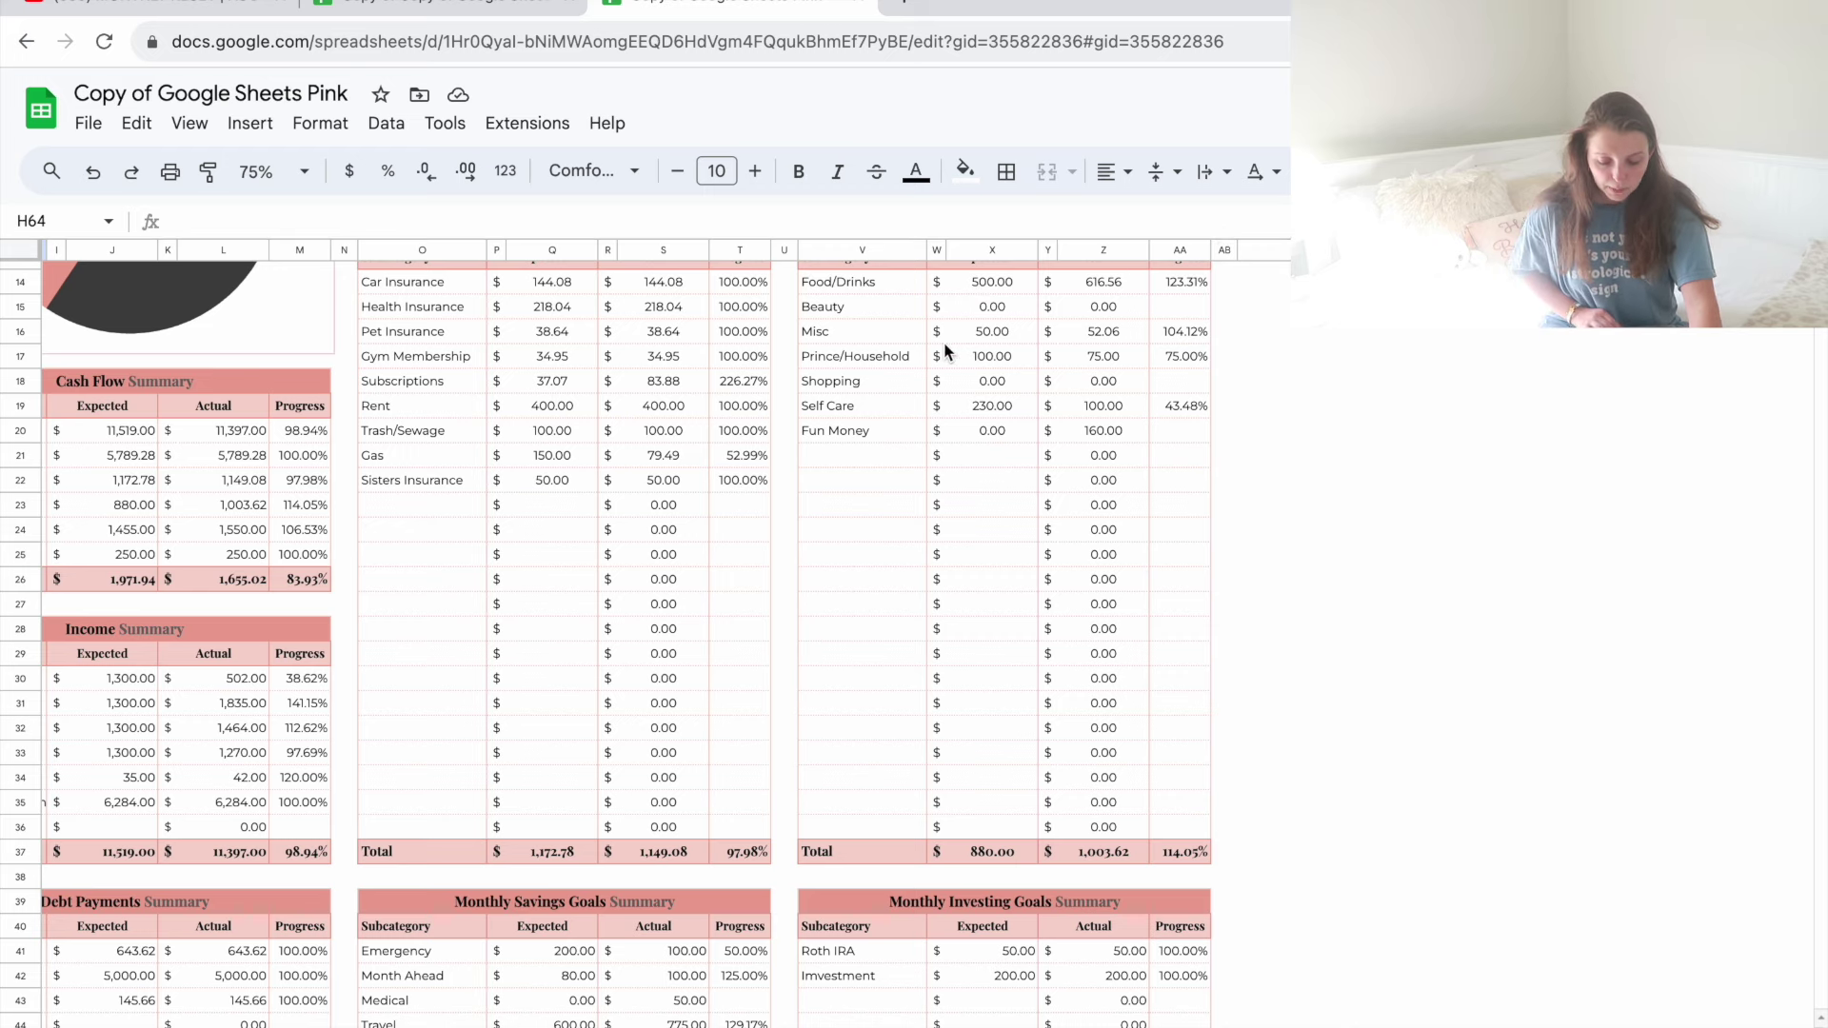
pyautogui.scroll(-1, 945, 344)
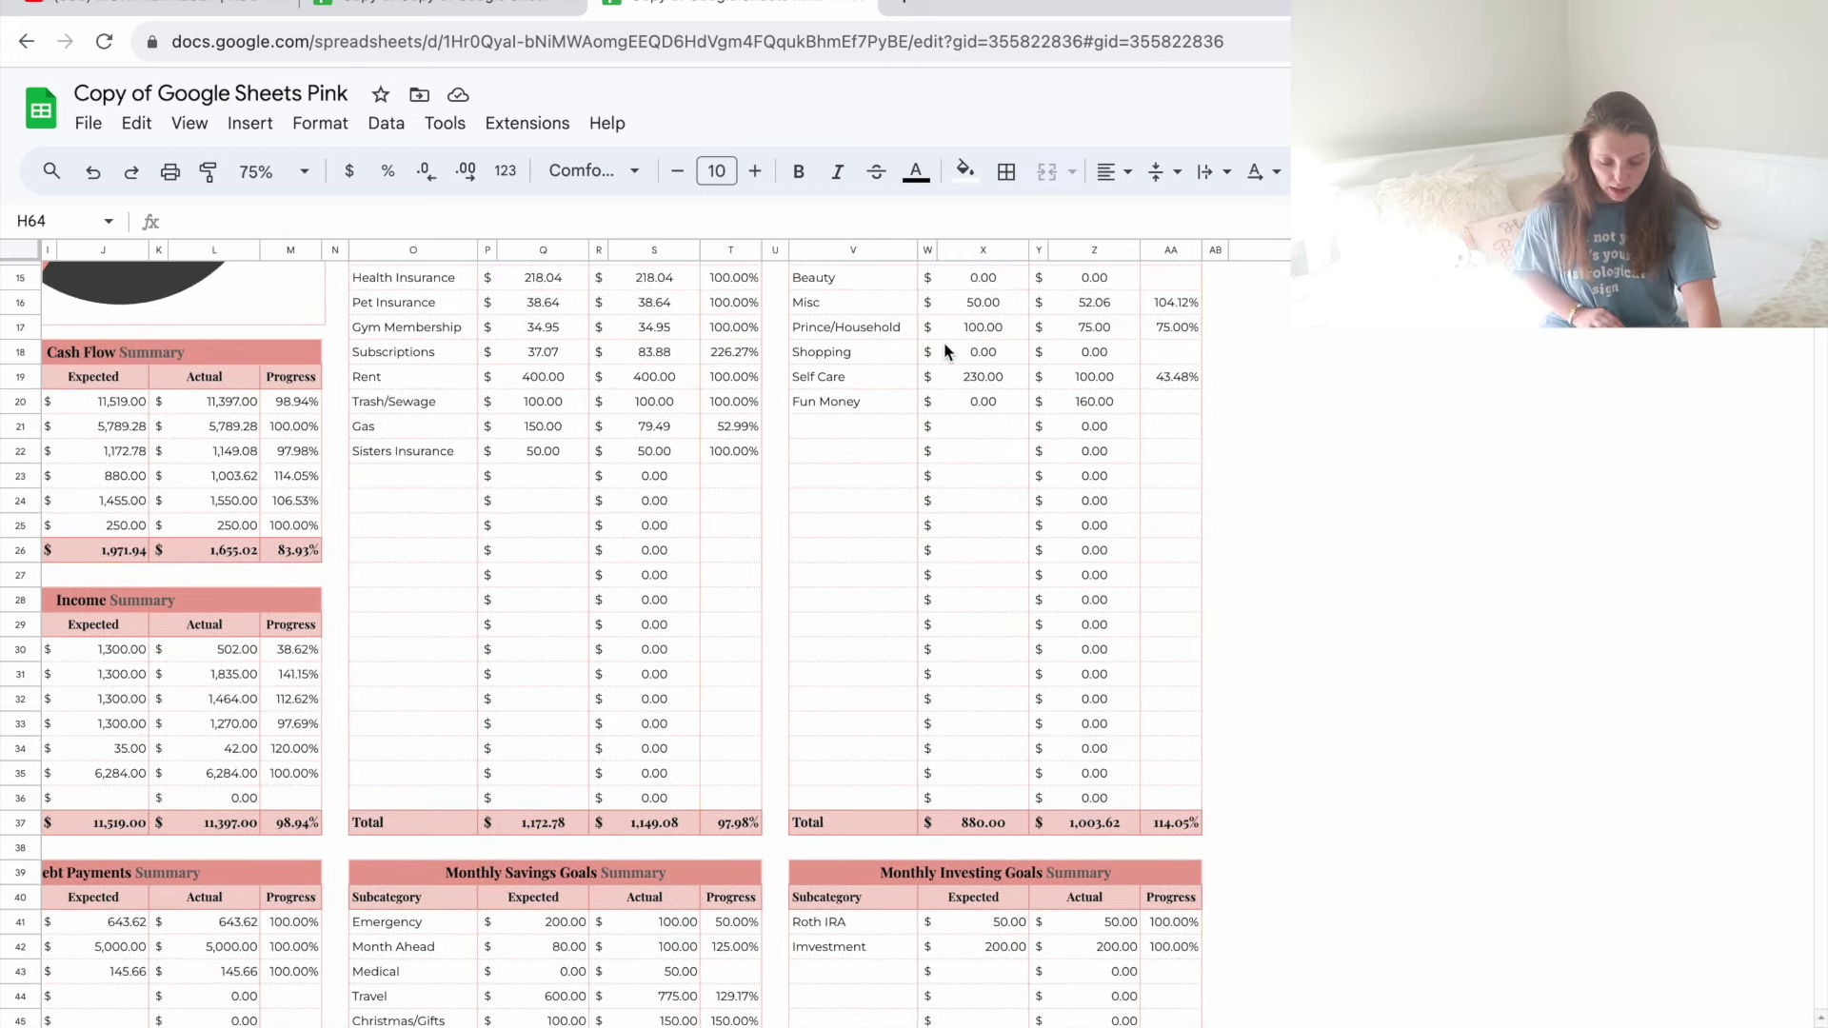
pyautogui.scroll(-1, 946, 350)
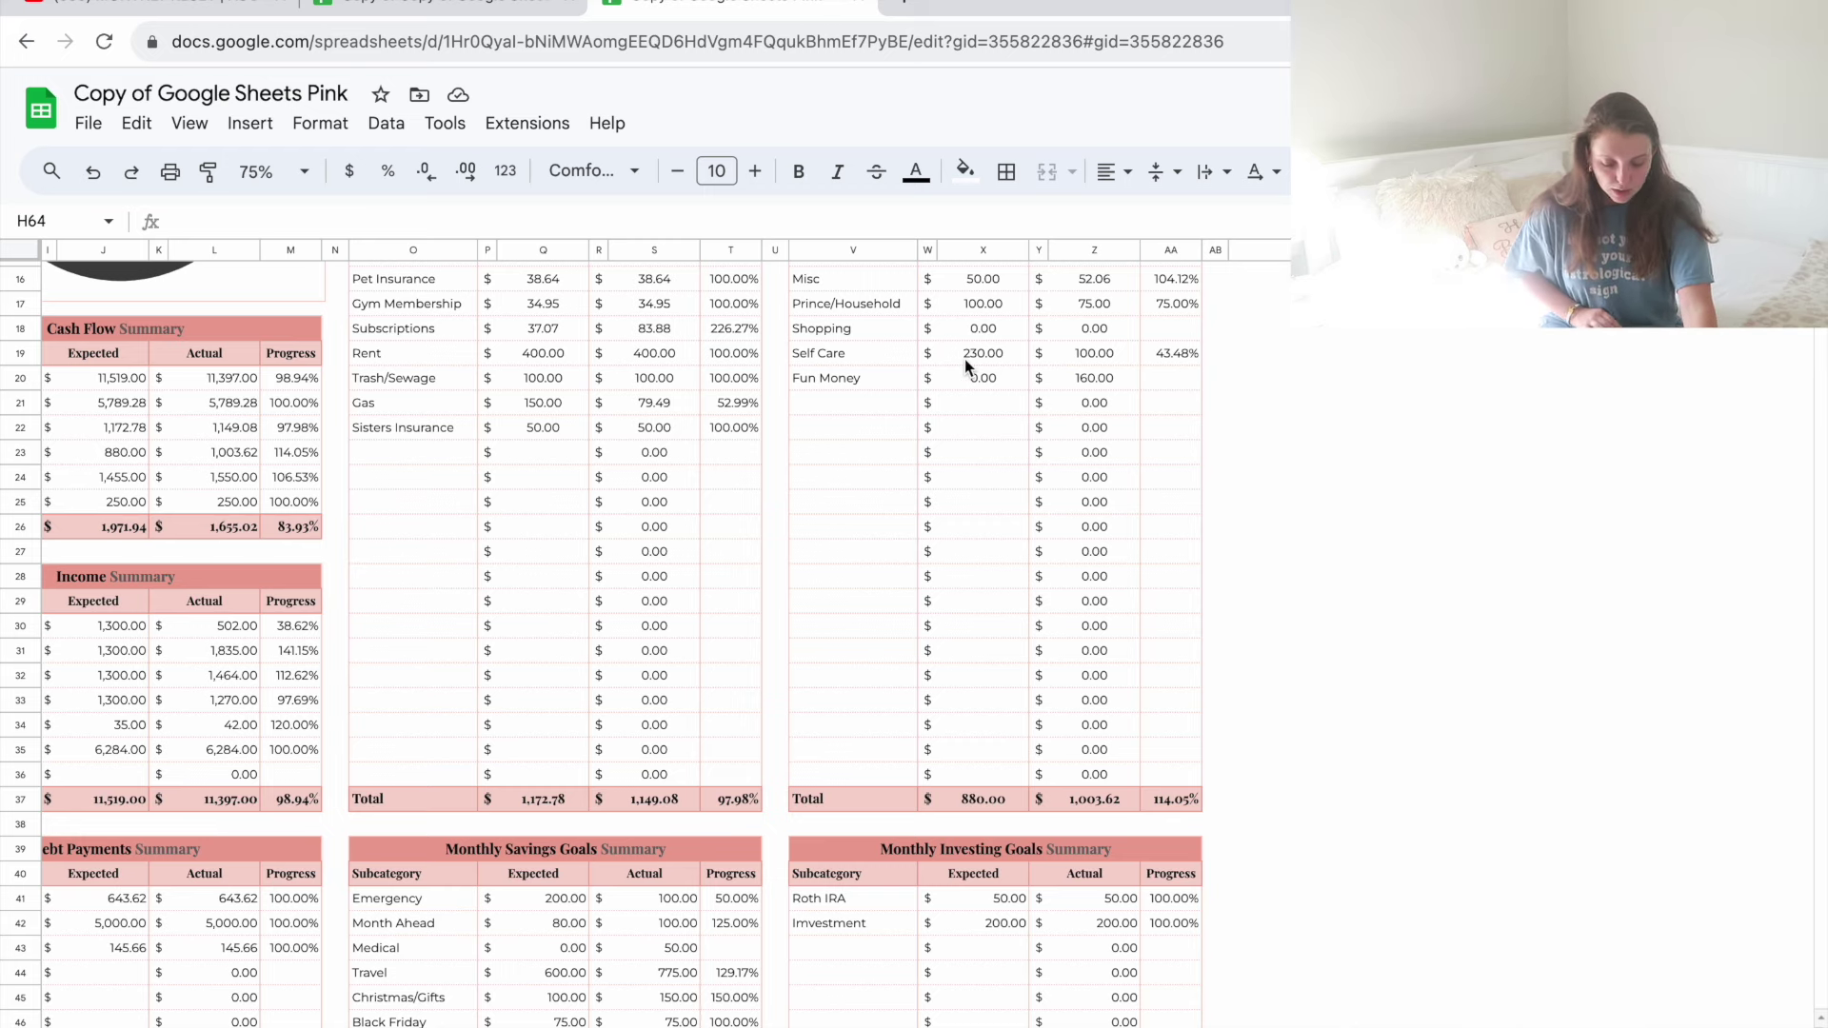
pyautogui.scroll(-1, 964, 358)
pyautogui.scroll(1, 963, 367)
pyautogui.scroll(1, 965, 362)
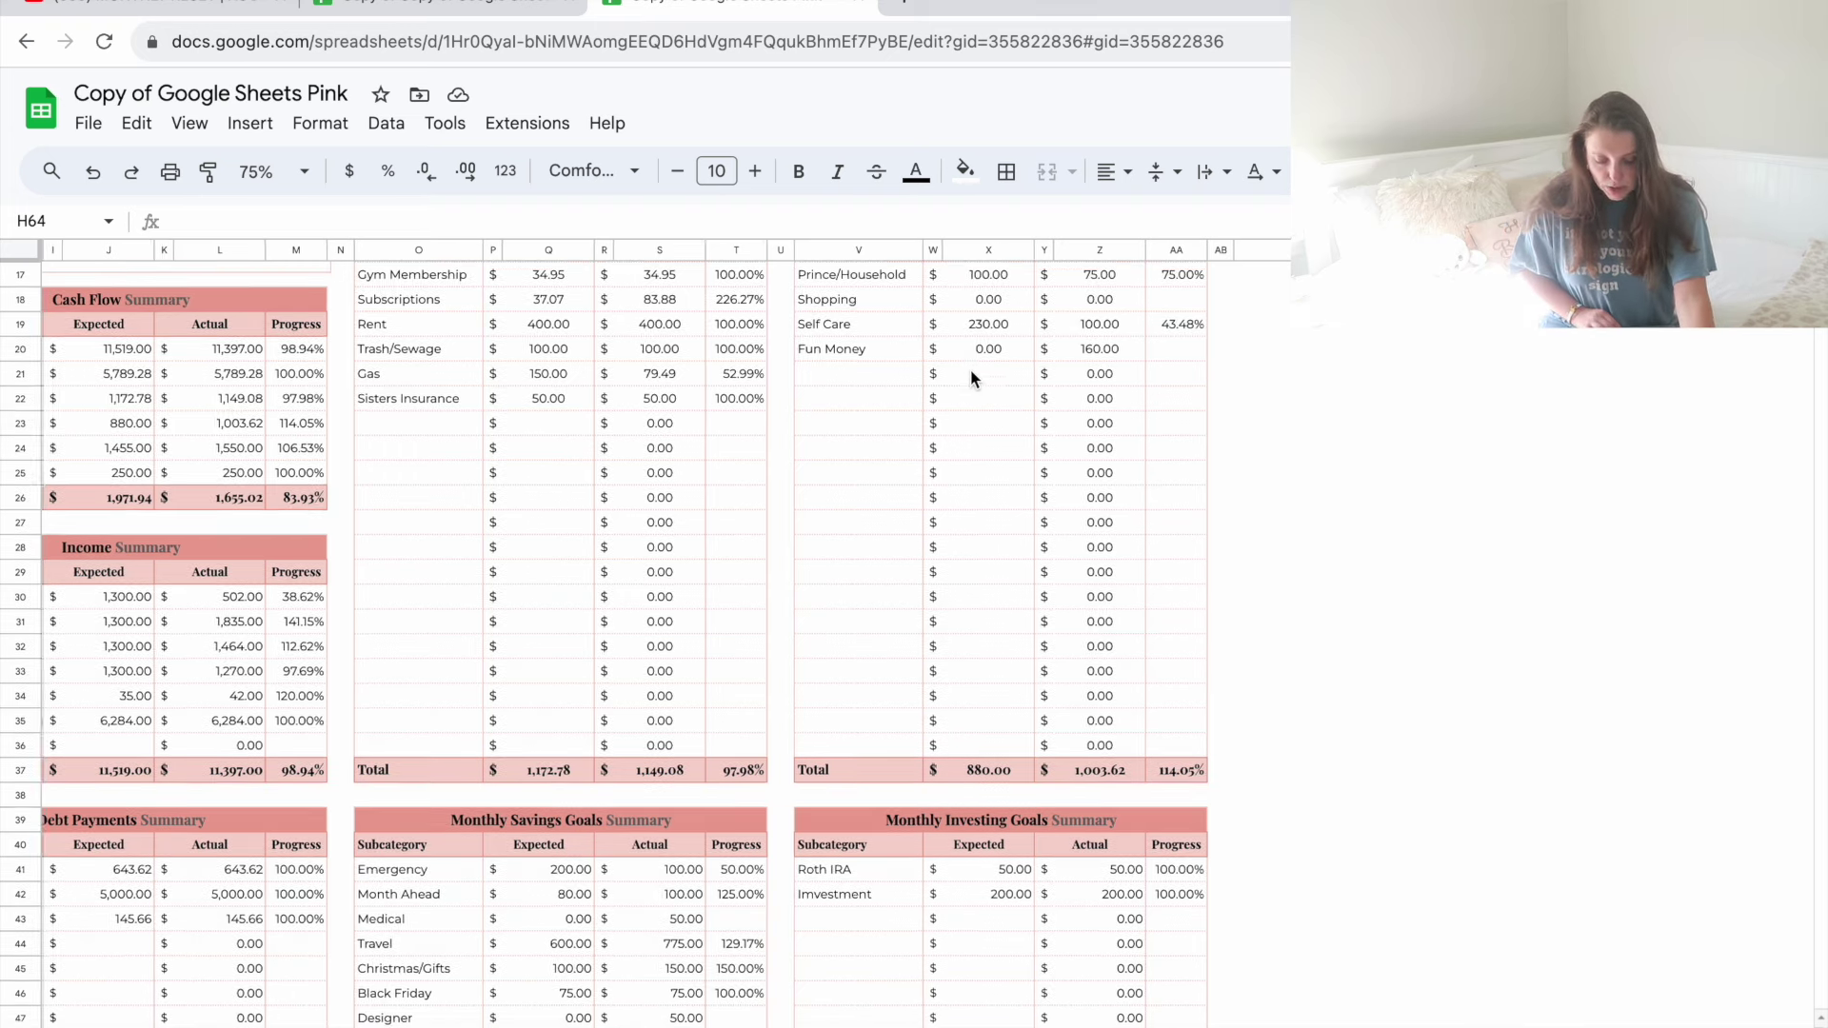
pyautogui.scroll(-1, 970, 372)
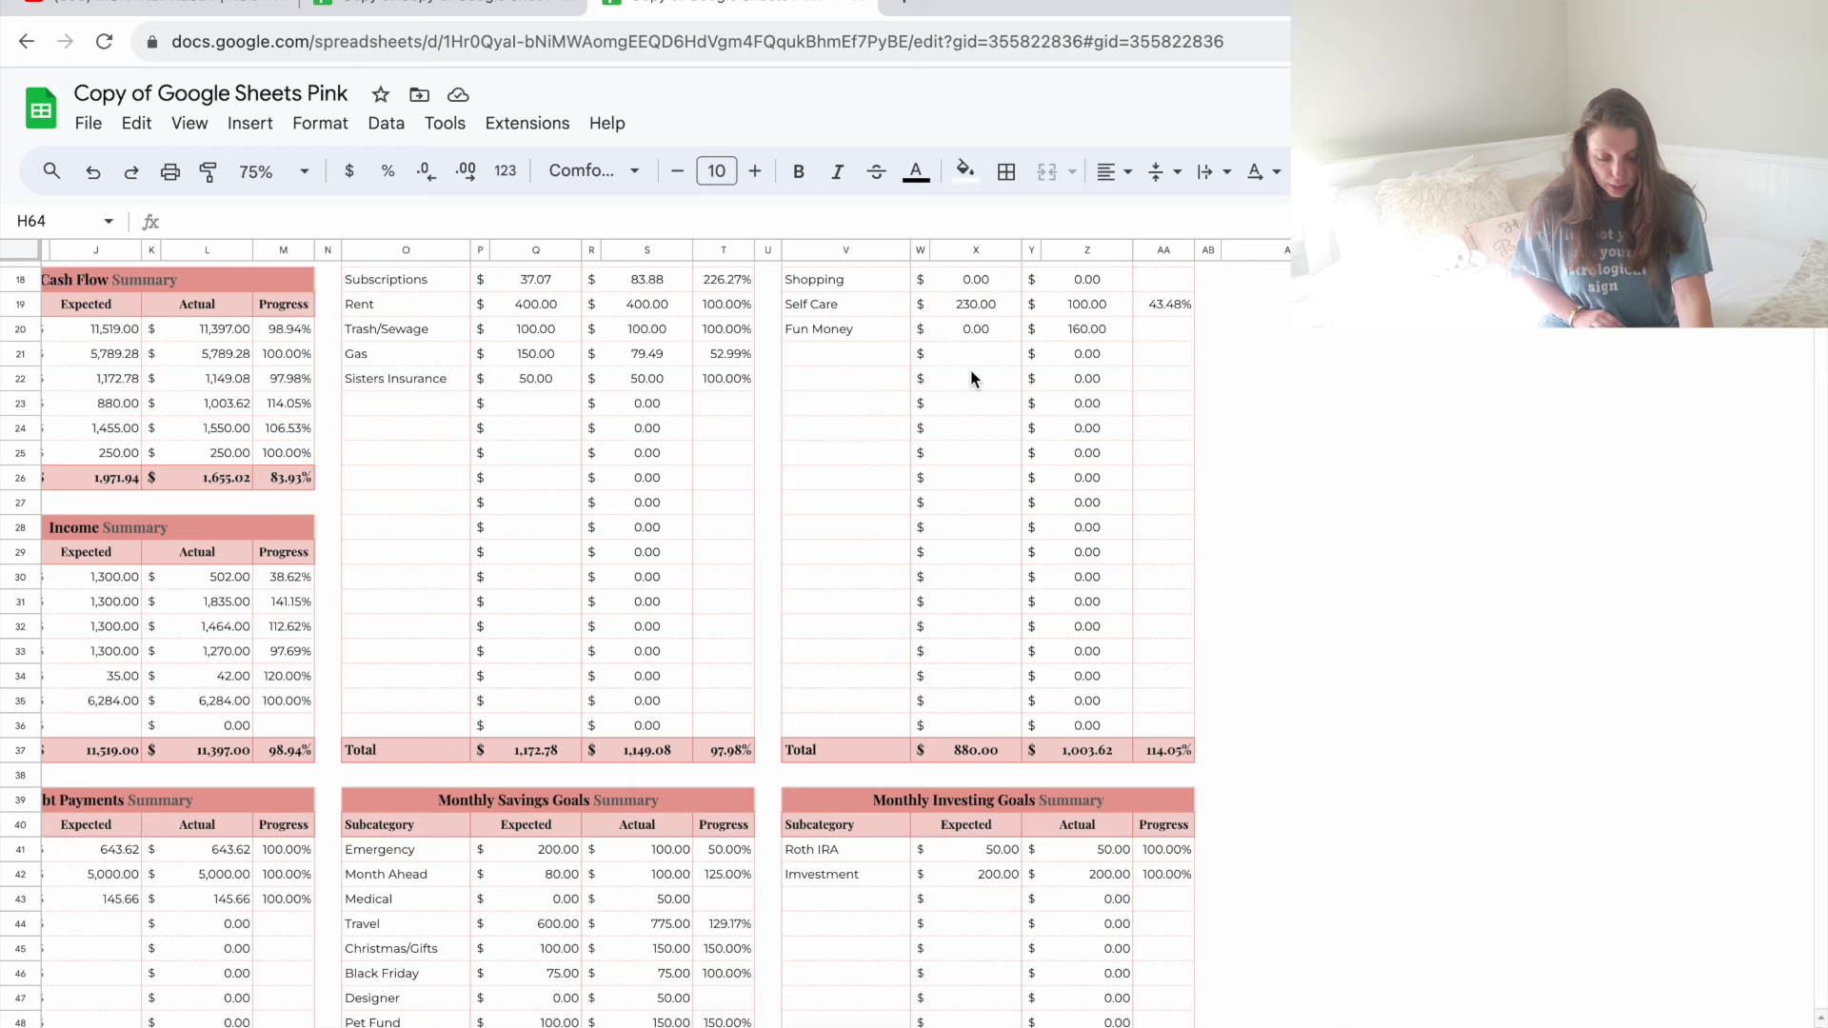
pyautogui.scroll(-1, 971, 373)
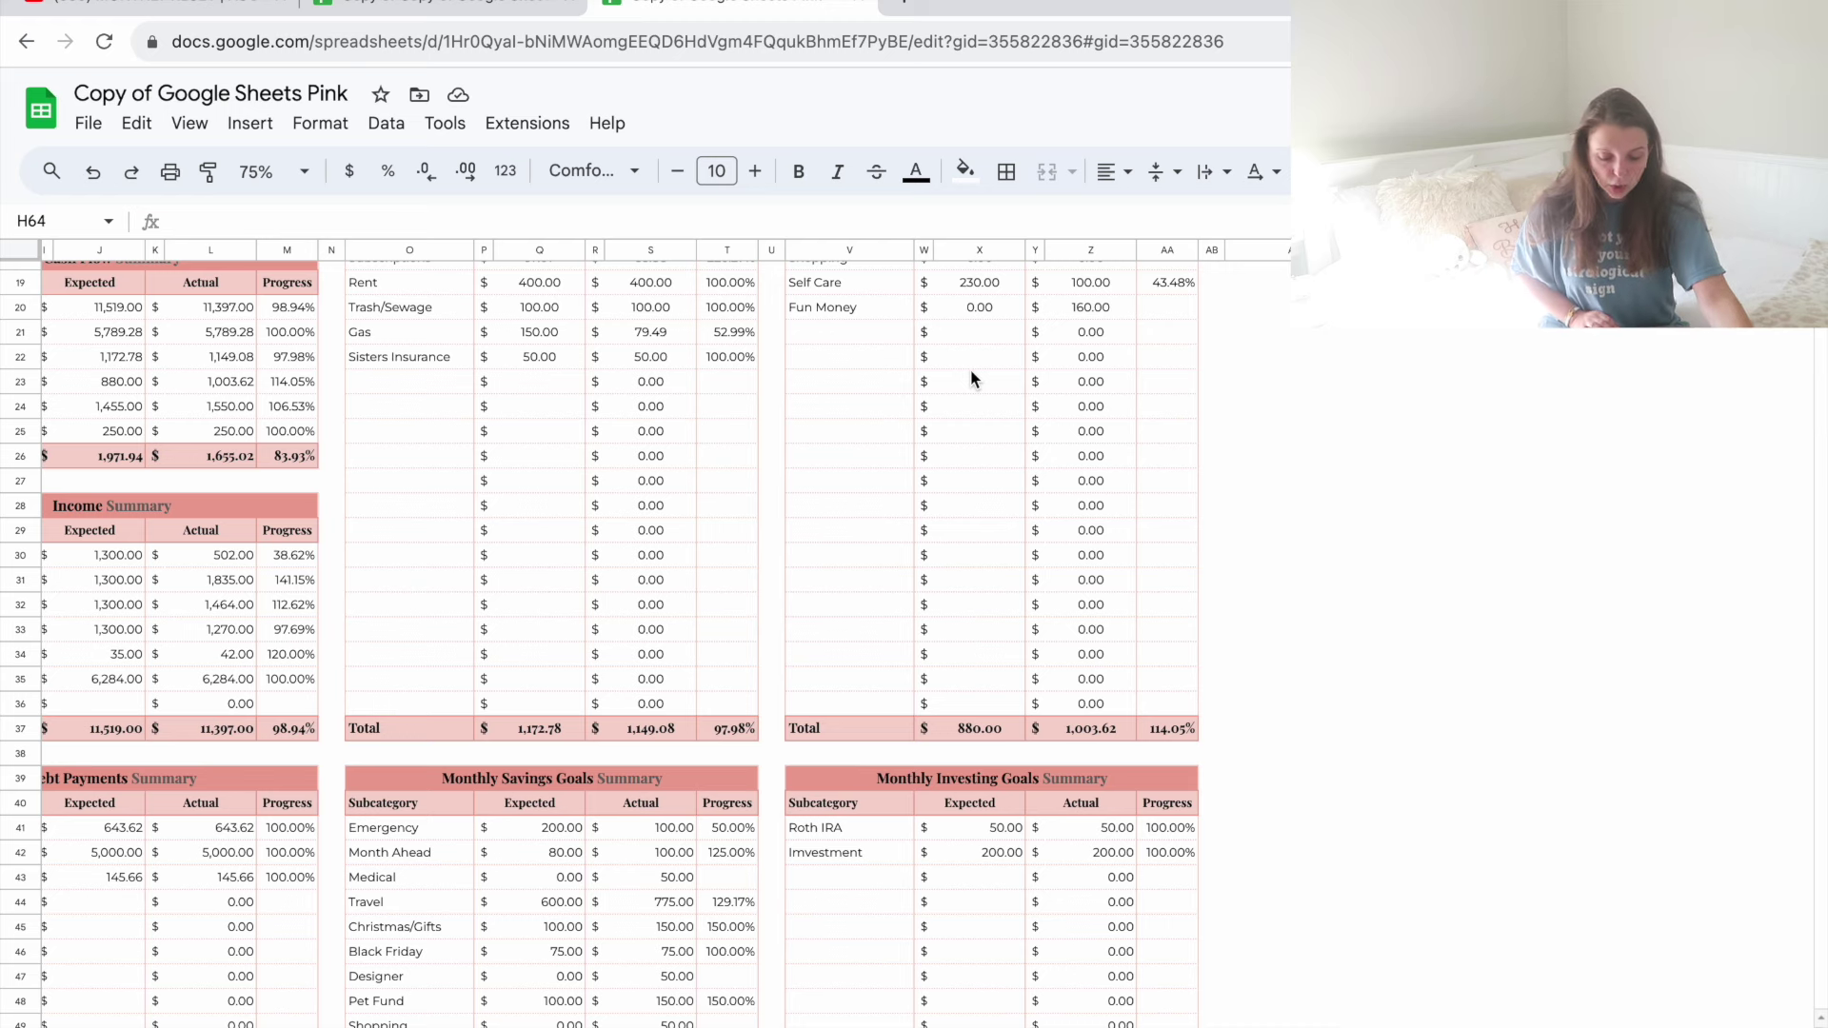
pyautogui.scroll(-1, 971, 372)
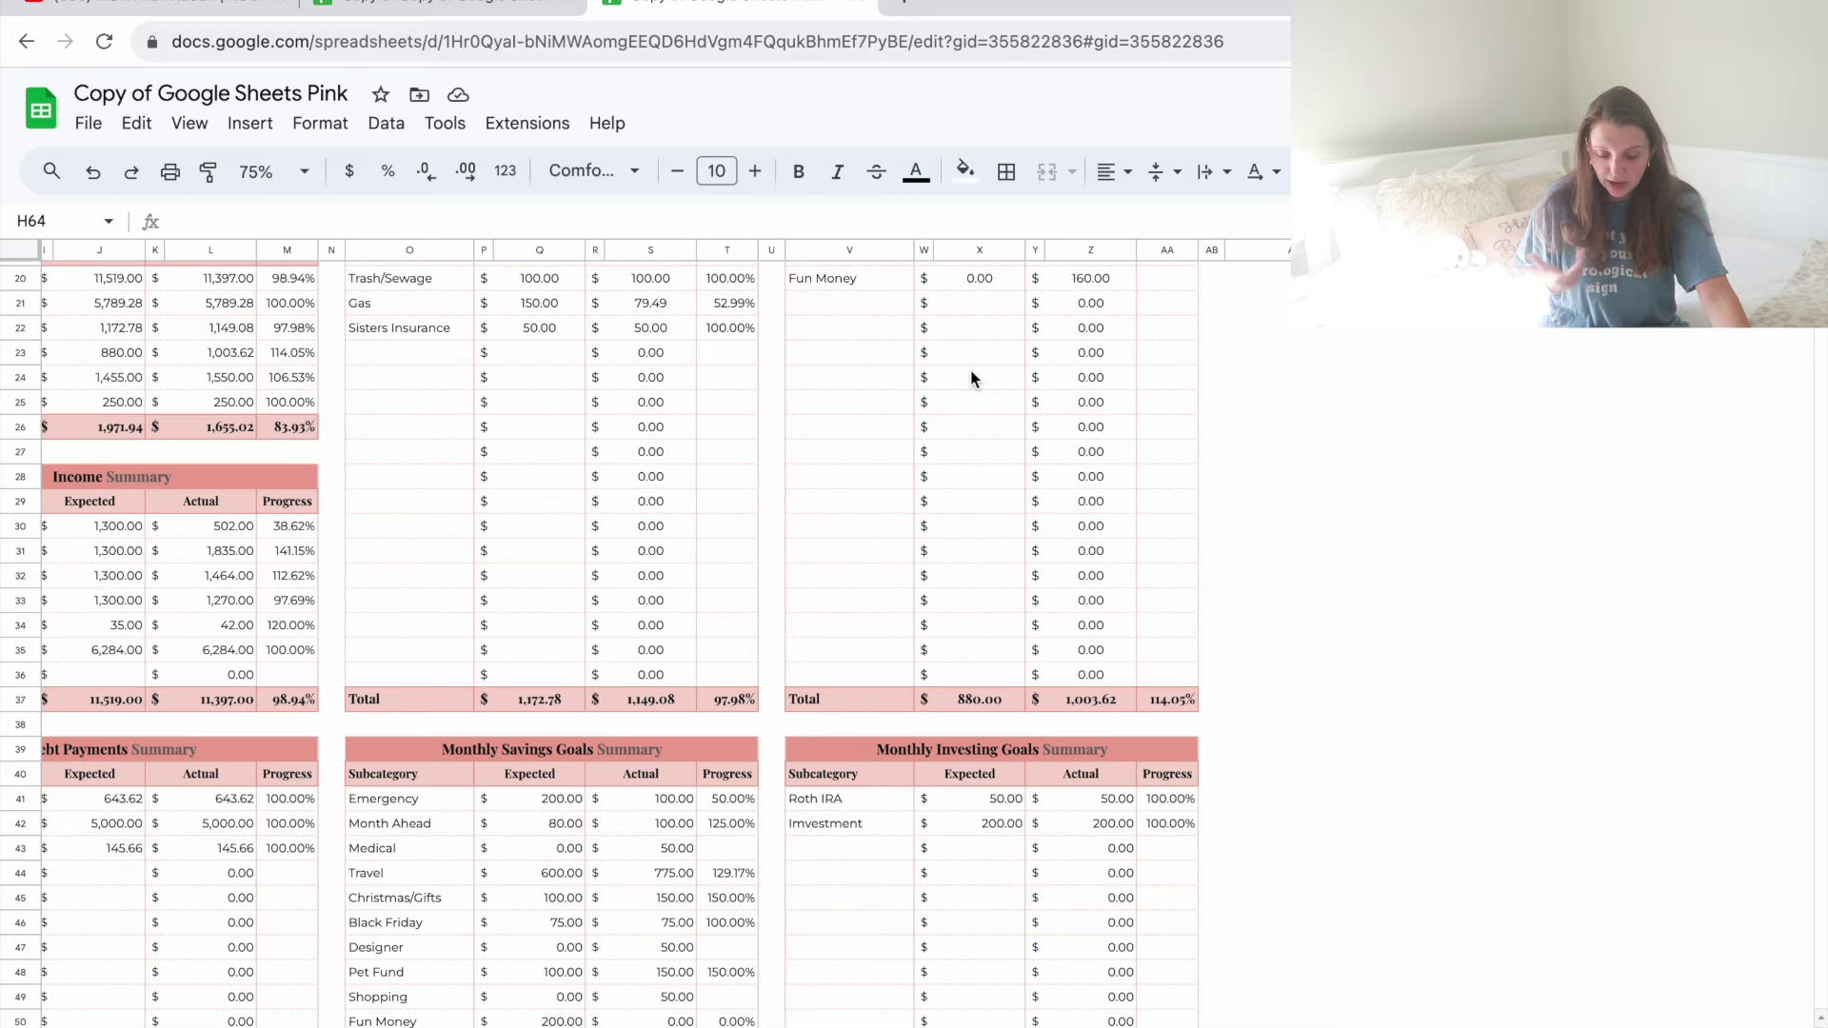
# Step: Compare expected and actual amounts for the Roth IRA and Investment rows in the Monthly Investing Goals Summary
pyautogui.hscroll(-4, 971, 376)
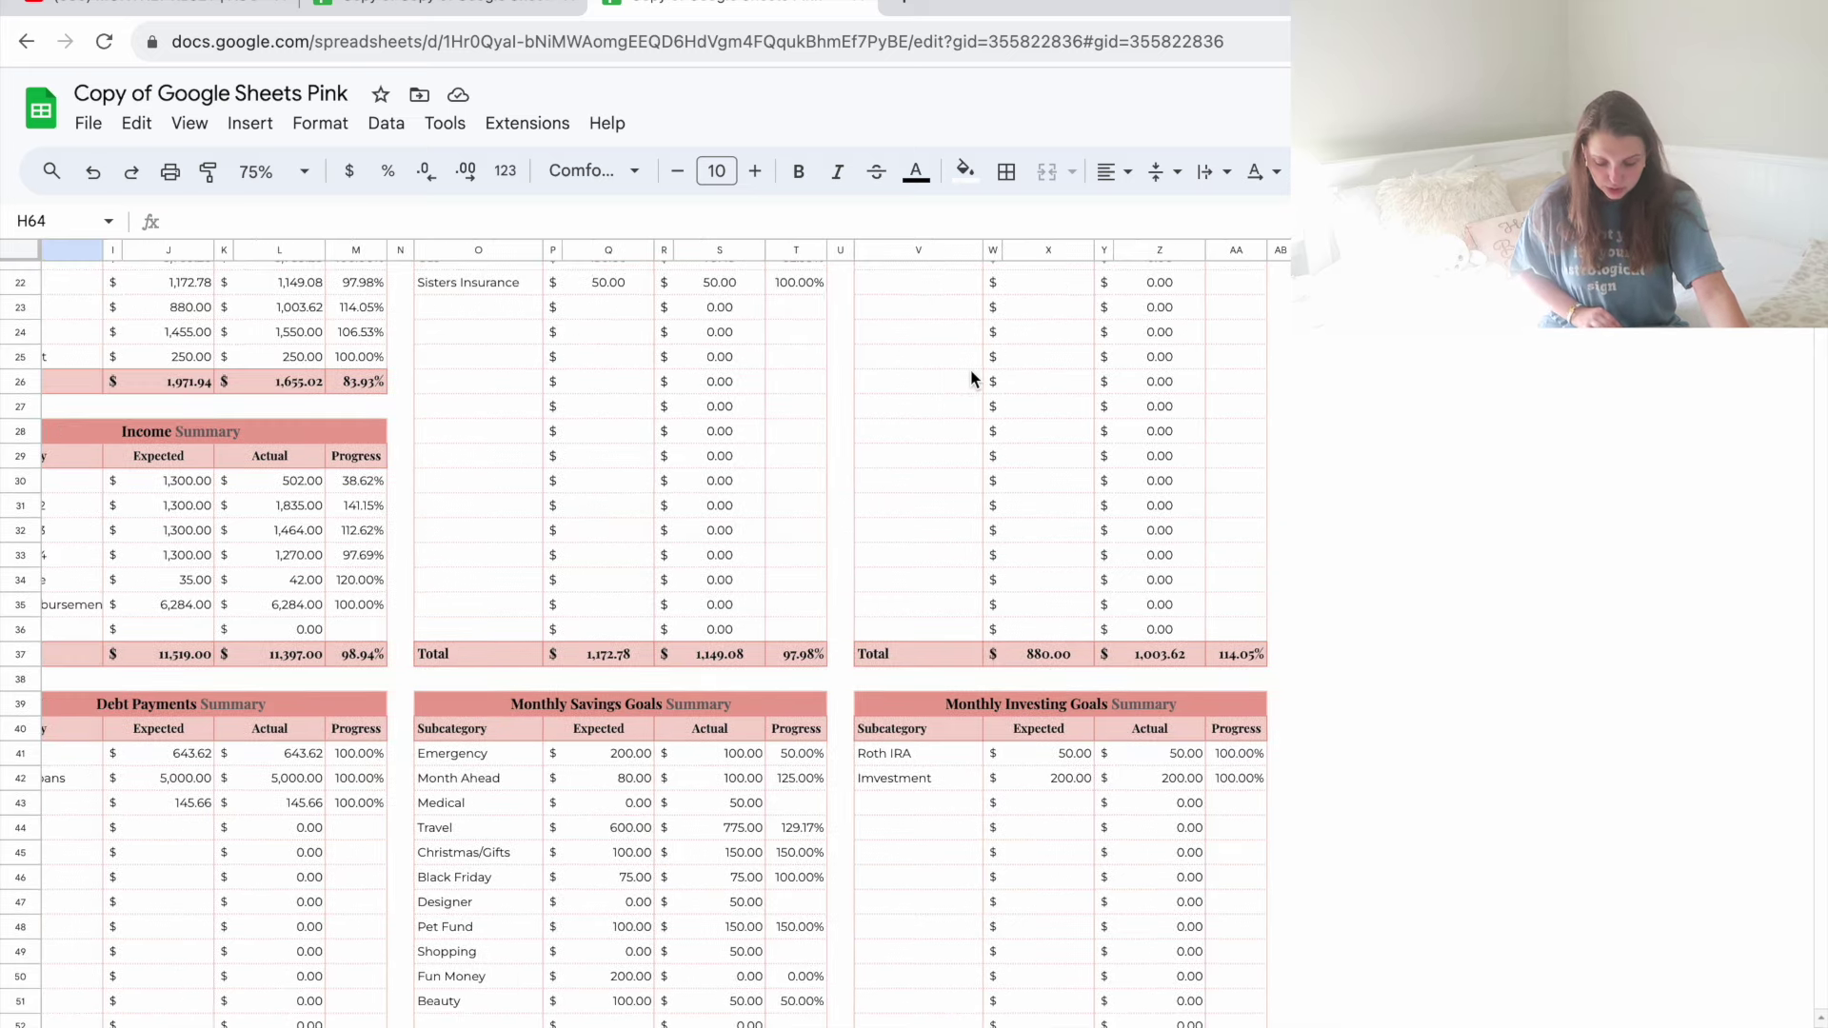
pyautogui.scroll(1, 971, 378)
pyautogui.hscroll(-1, 972, 378)
pyautogui.scroll(-5, 972, 378)
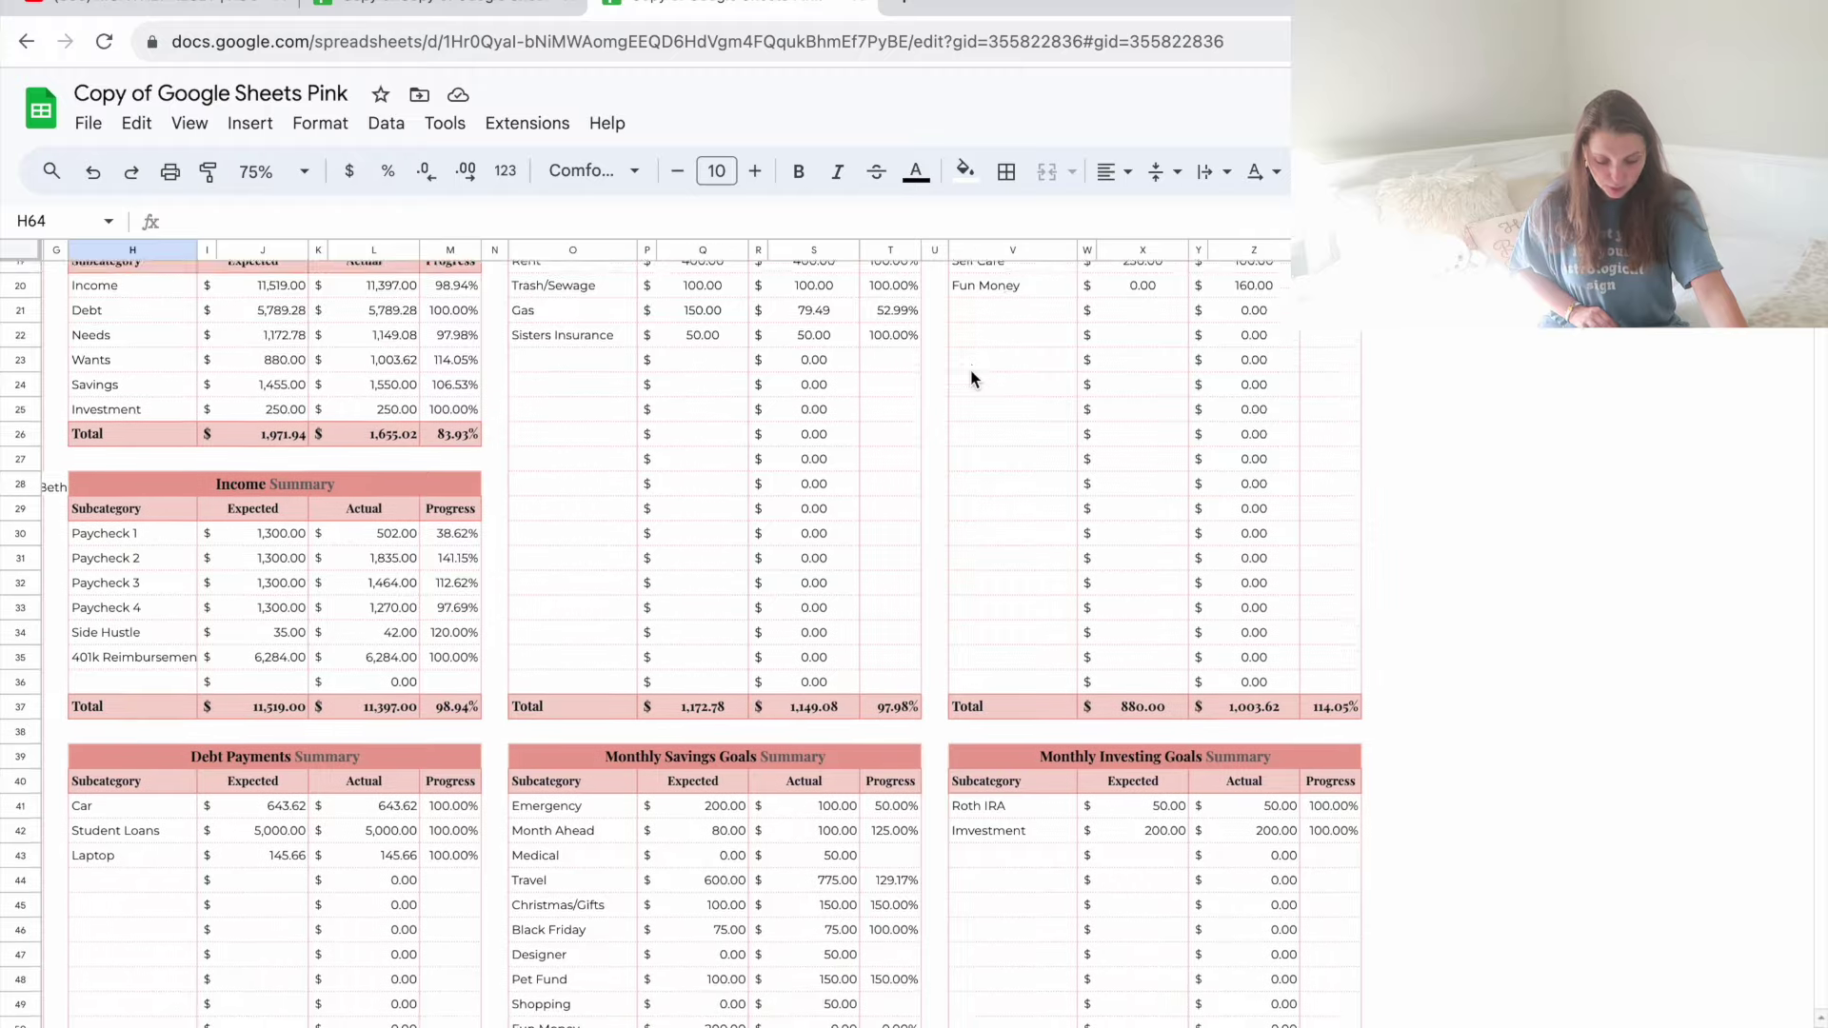
pyautogui.hscroll(-1, 972, 378)
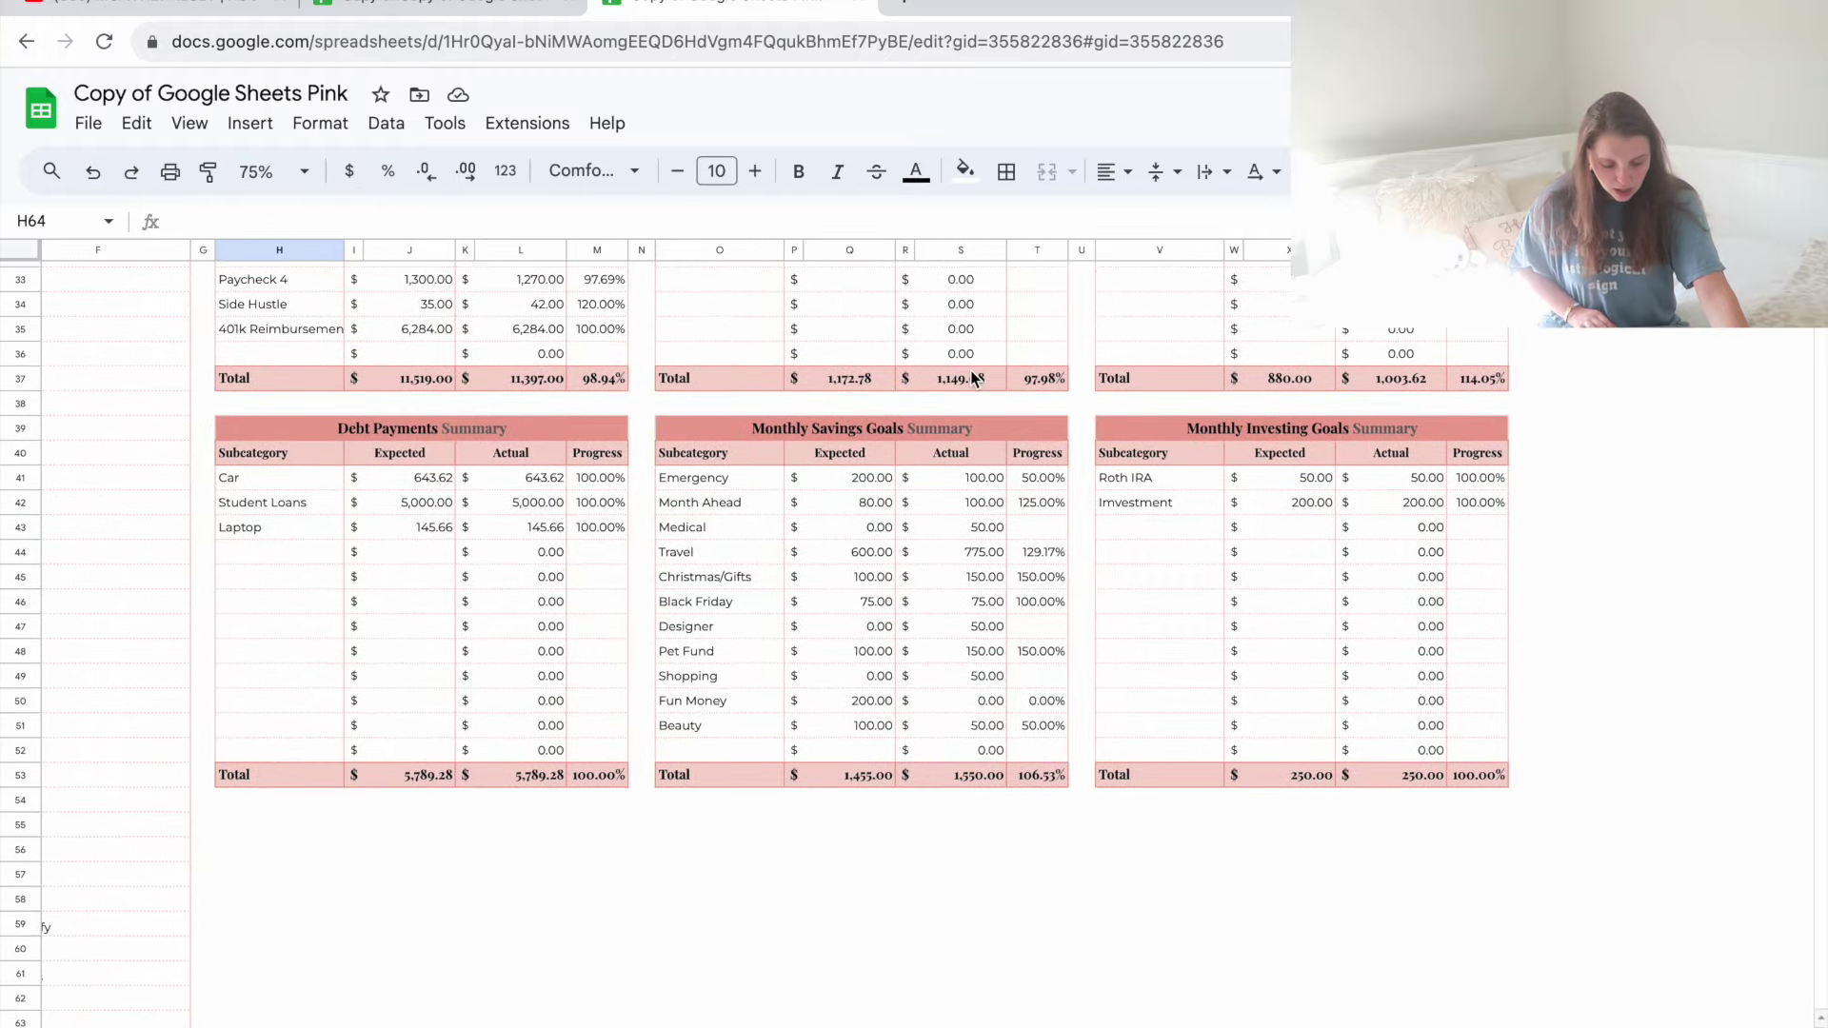
pyautogui.scroll(-3, 972, 378)
pyautogui.hscroll(2, 971, 378)
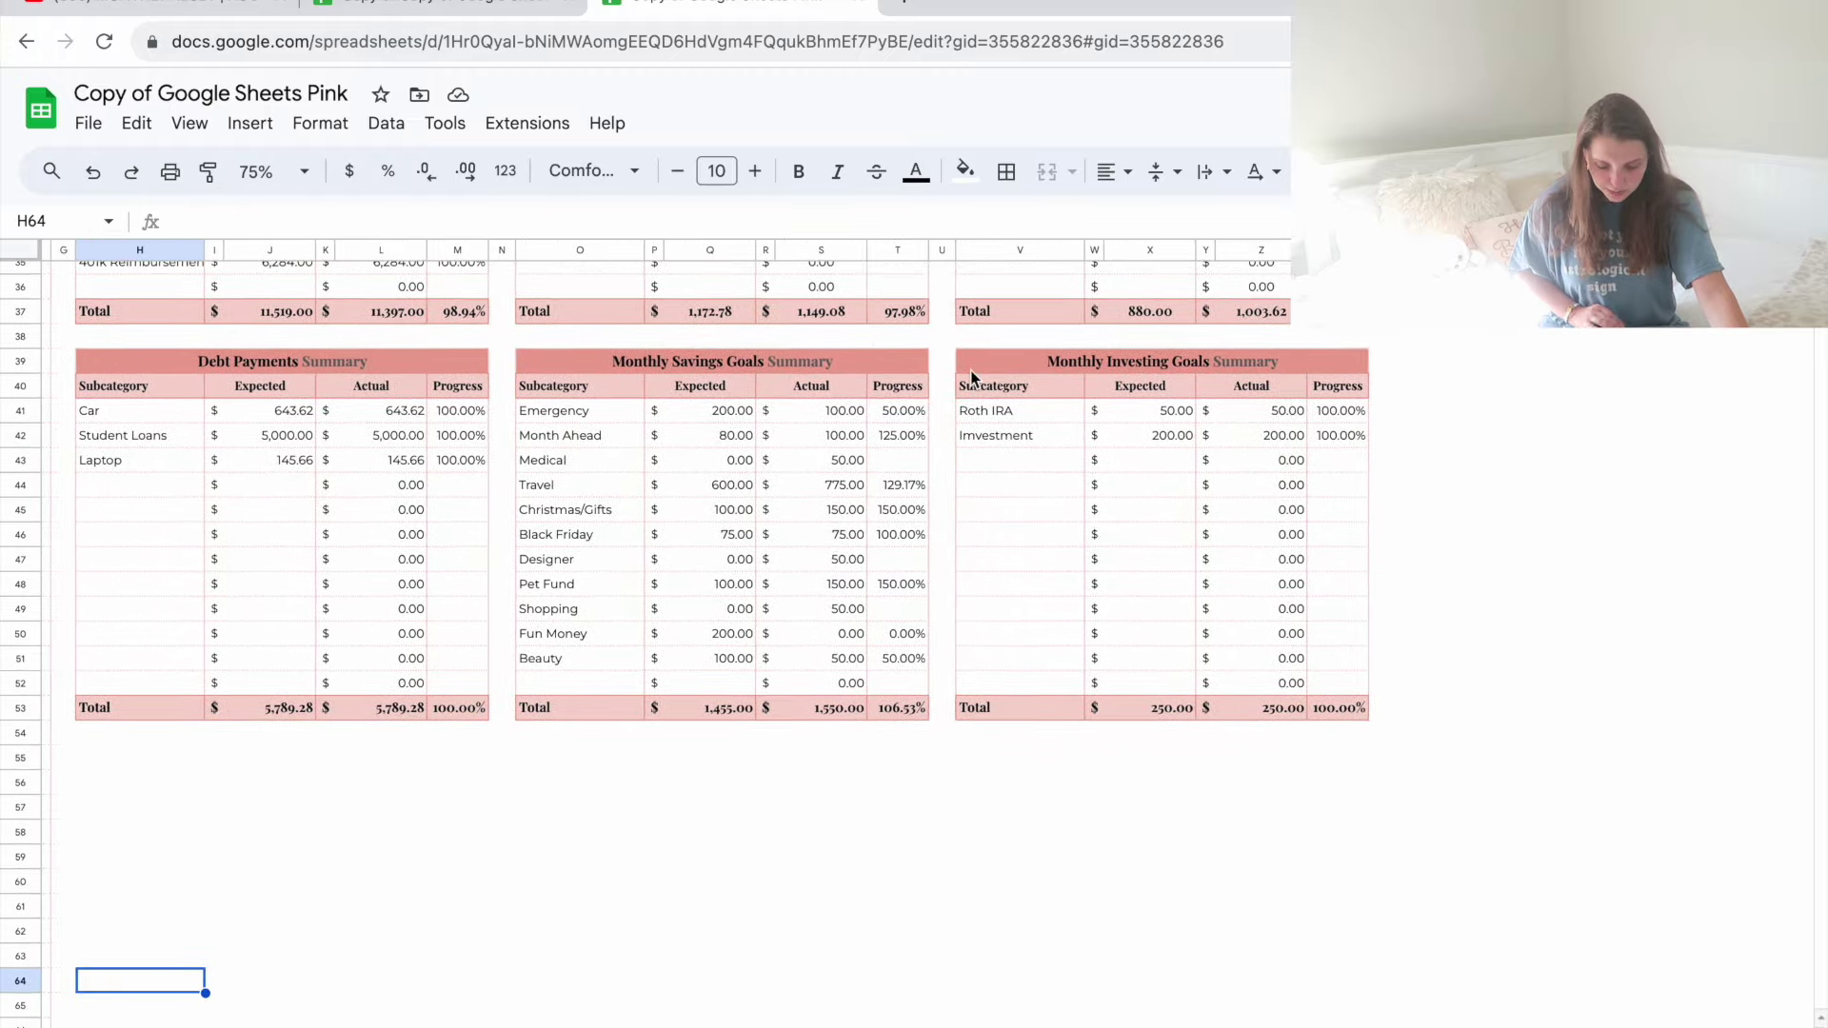
pyautogui.scroll(-1, 972, 378)
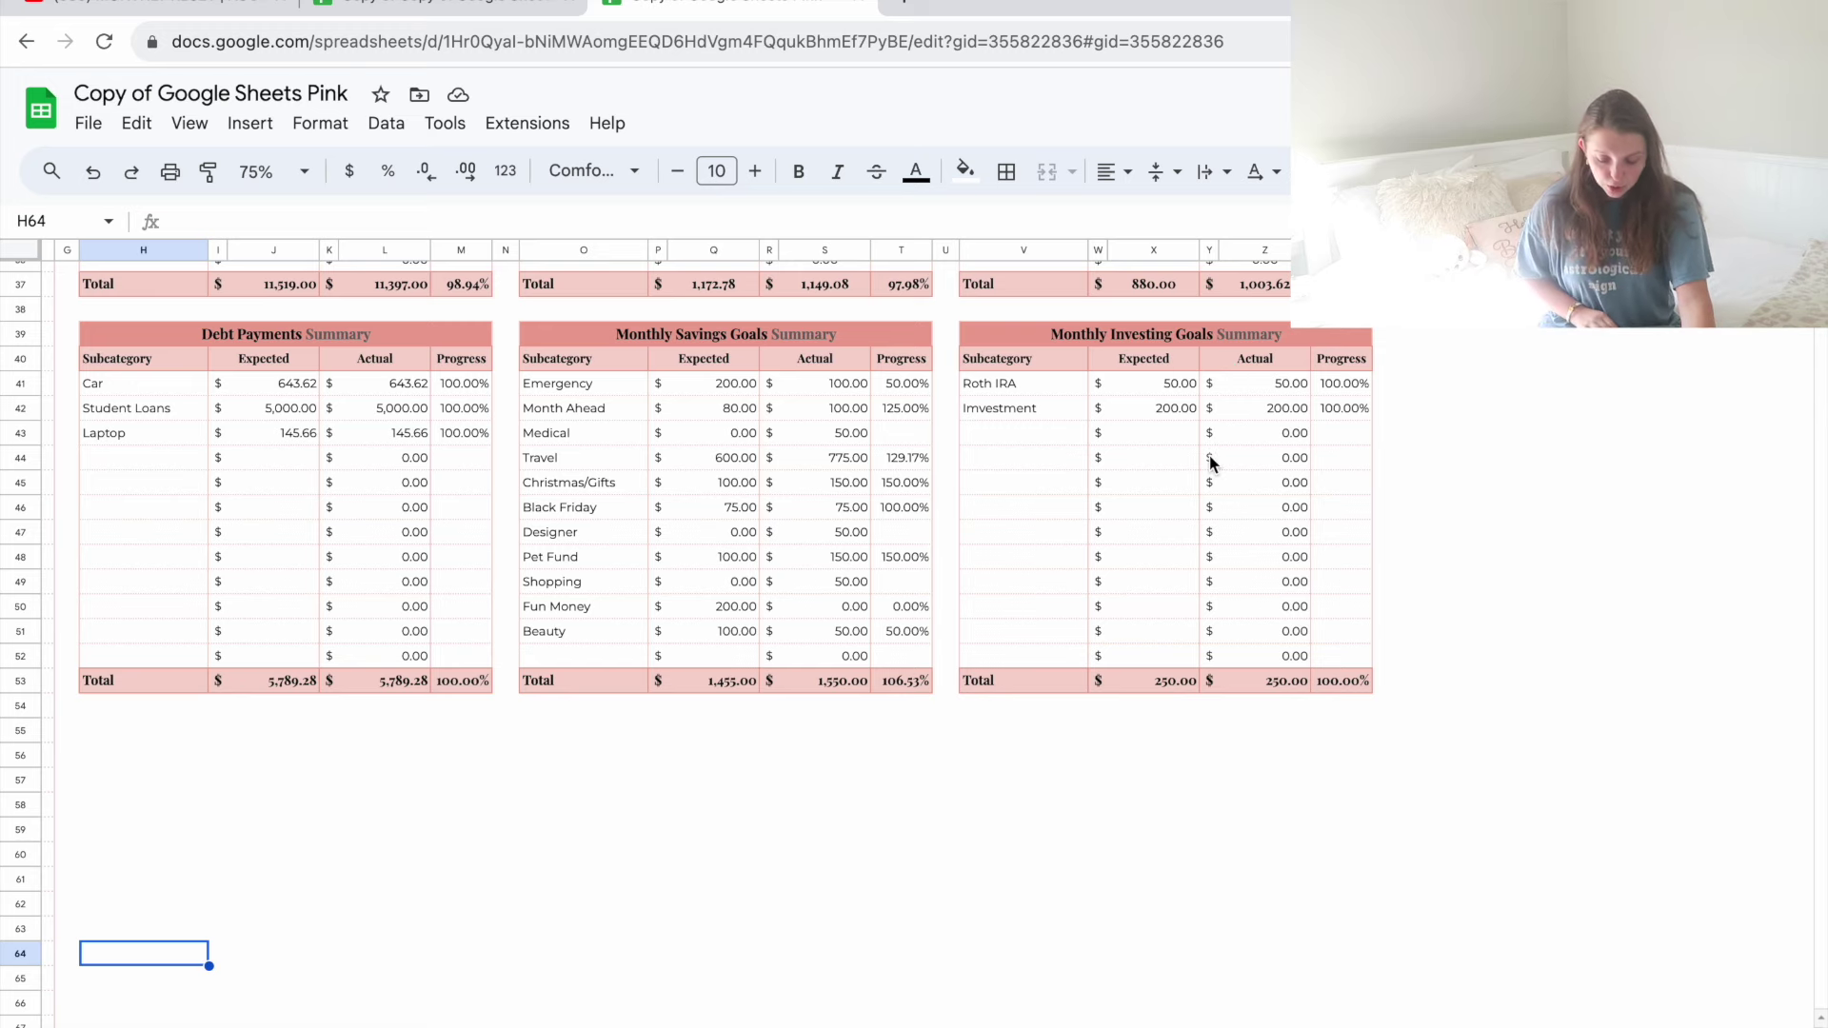
# Step: Examine the Monthly Savings Goals Summary's expected, actual and progress values from Emergency to Black Friday
pyautogui.hscroll(-5, 1210, 464)
pyautogui.scroll(-1, 1209, 463)
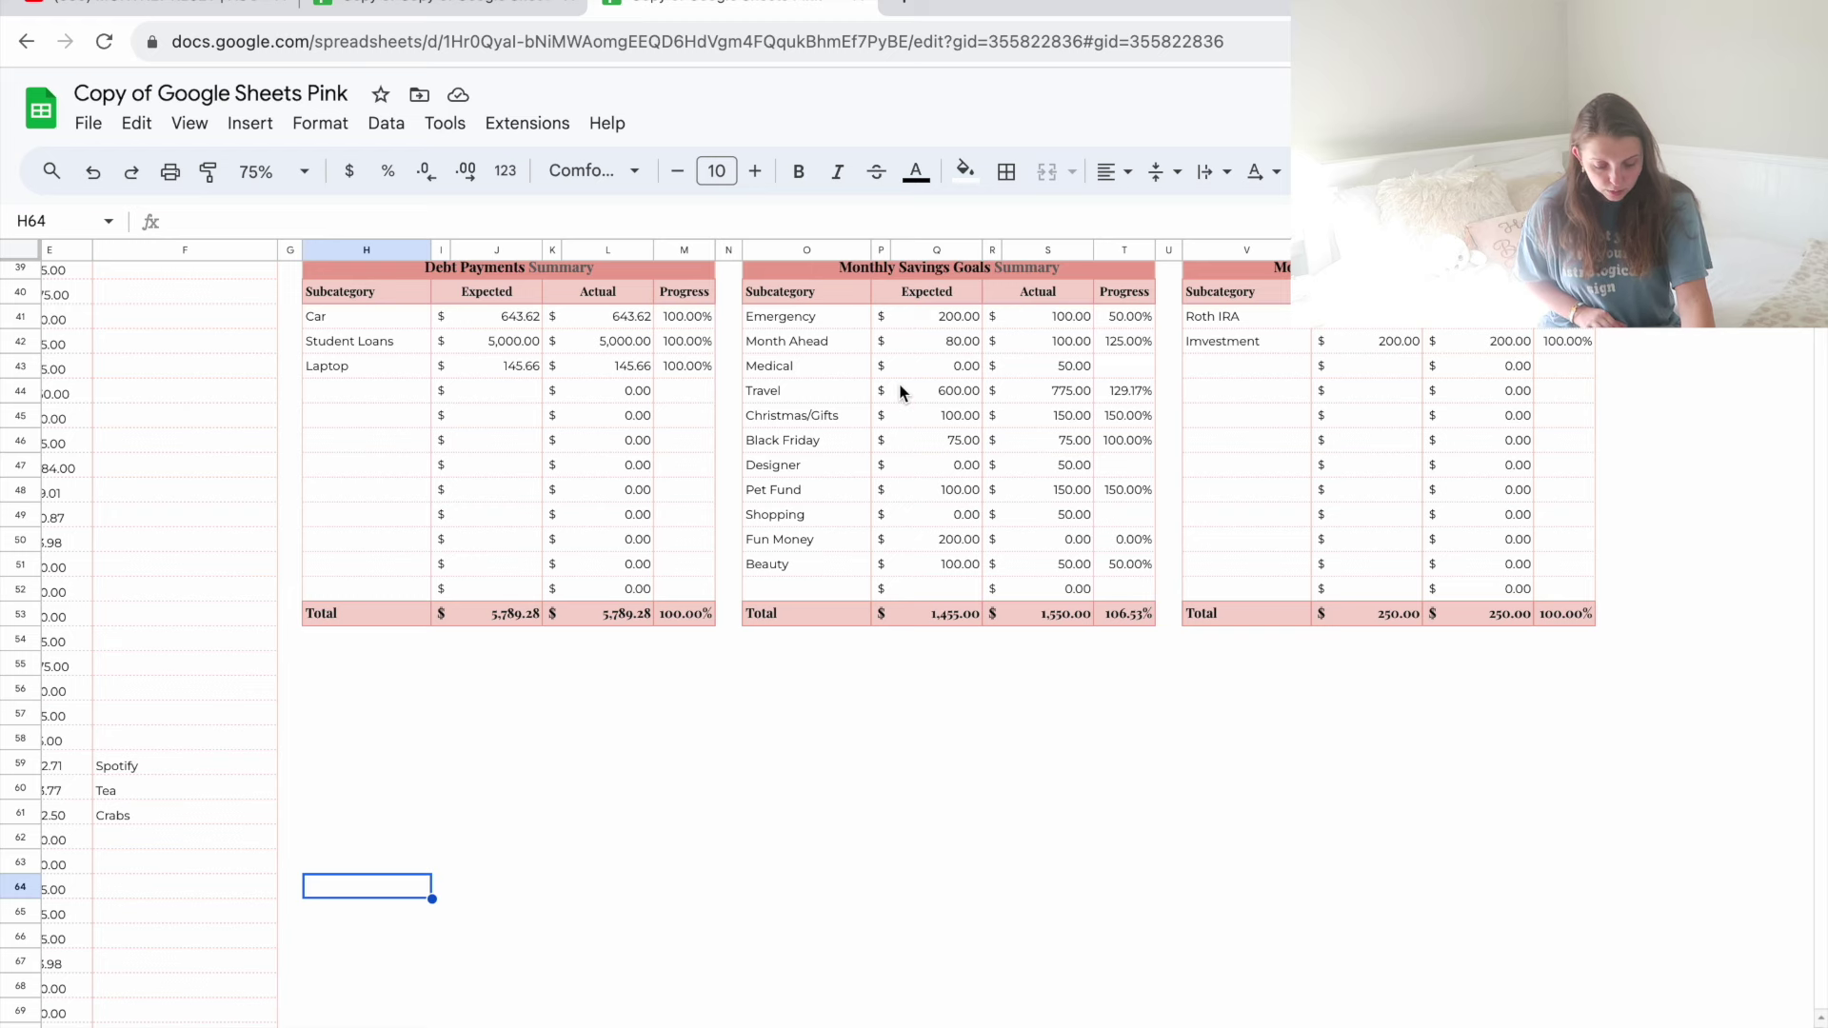
pyautogui.scroll(1, 902, 392)
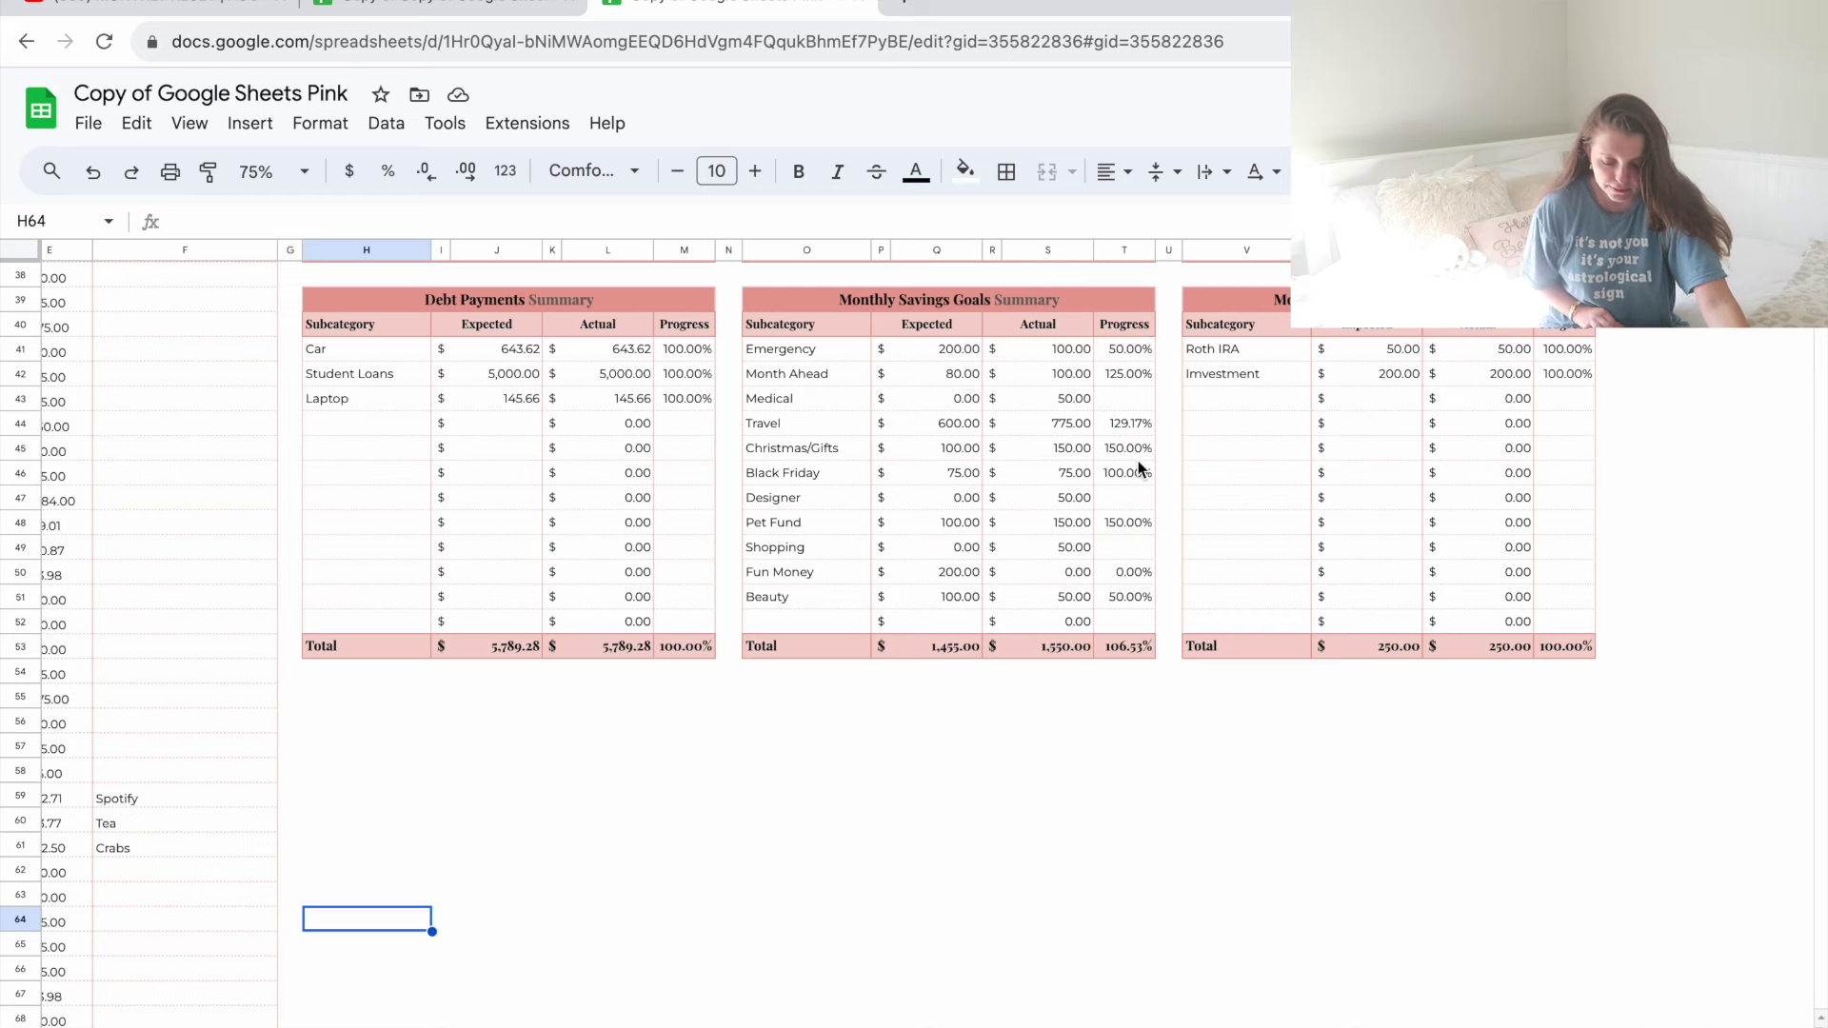
# Step: Examine the remaining Monthly Savings Goals rows from Designer and Pet Fund to Fun Money and Beauty, including the total
pyautogui.scroll(-3, 973, 589)
pyautogui.scroll(-1, 975, 598)
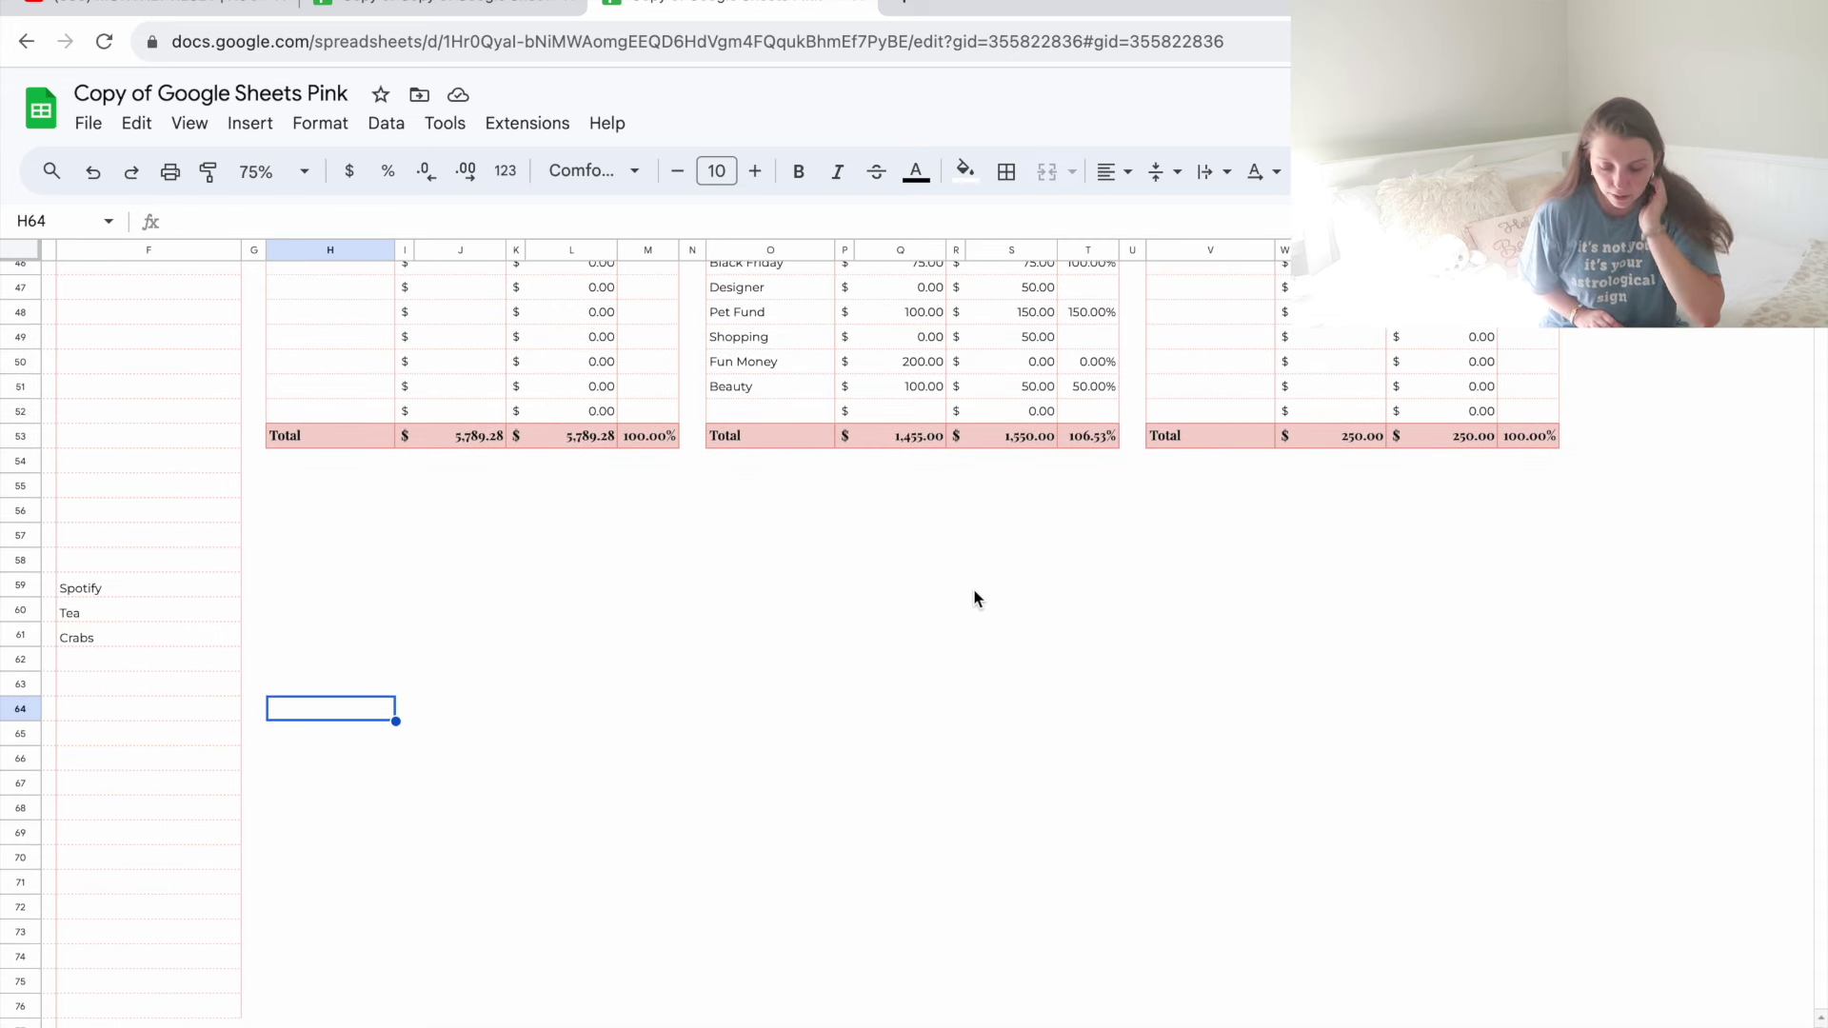
pyautogui.scroll(-1, 965, 594)
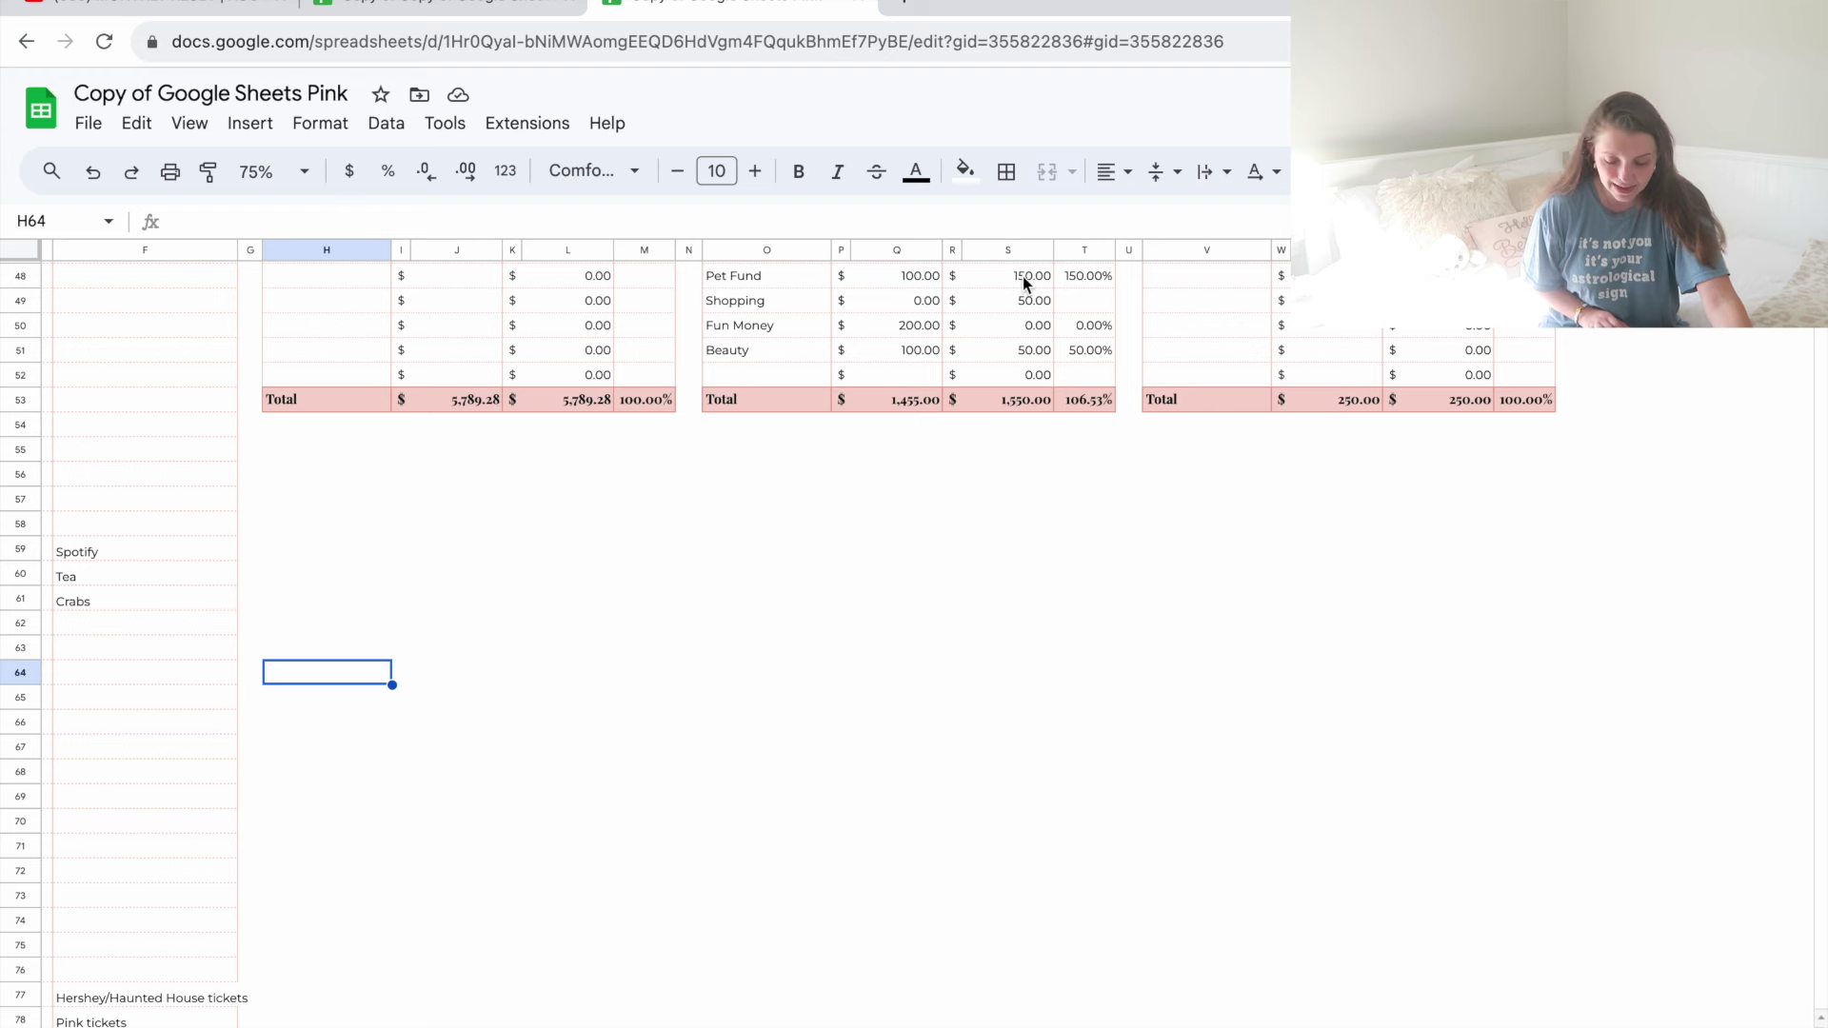
pyautogui.scroll(-1, 984, 448)
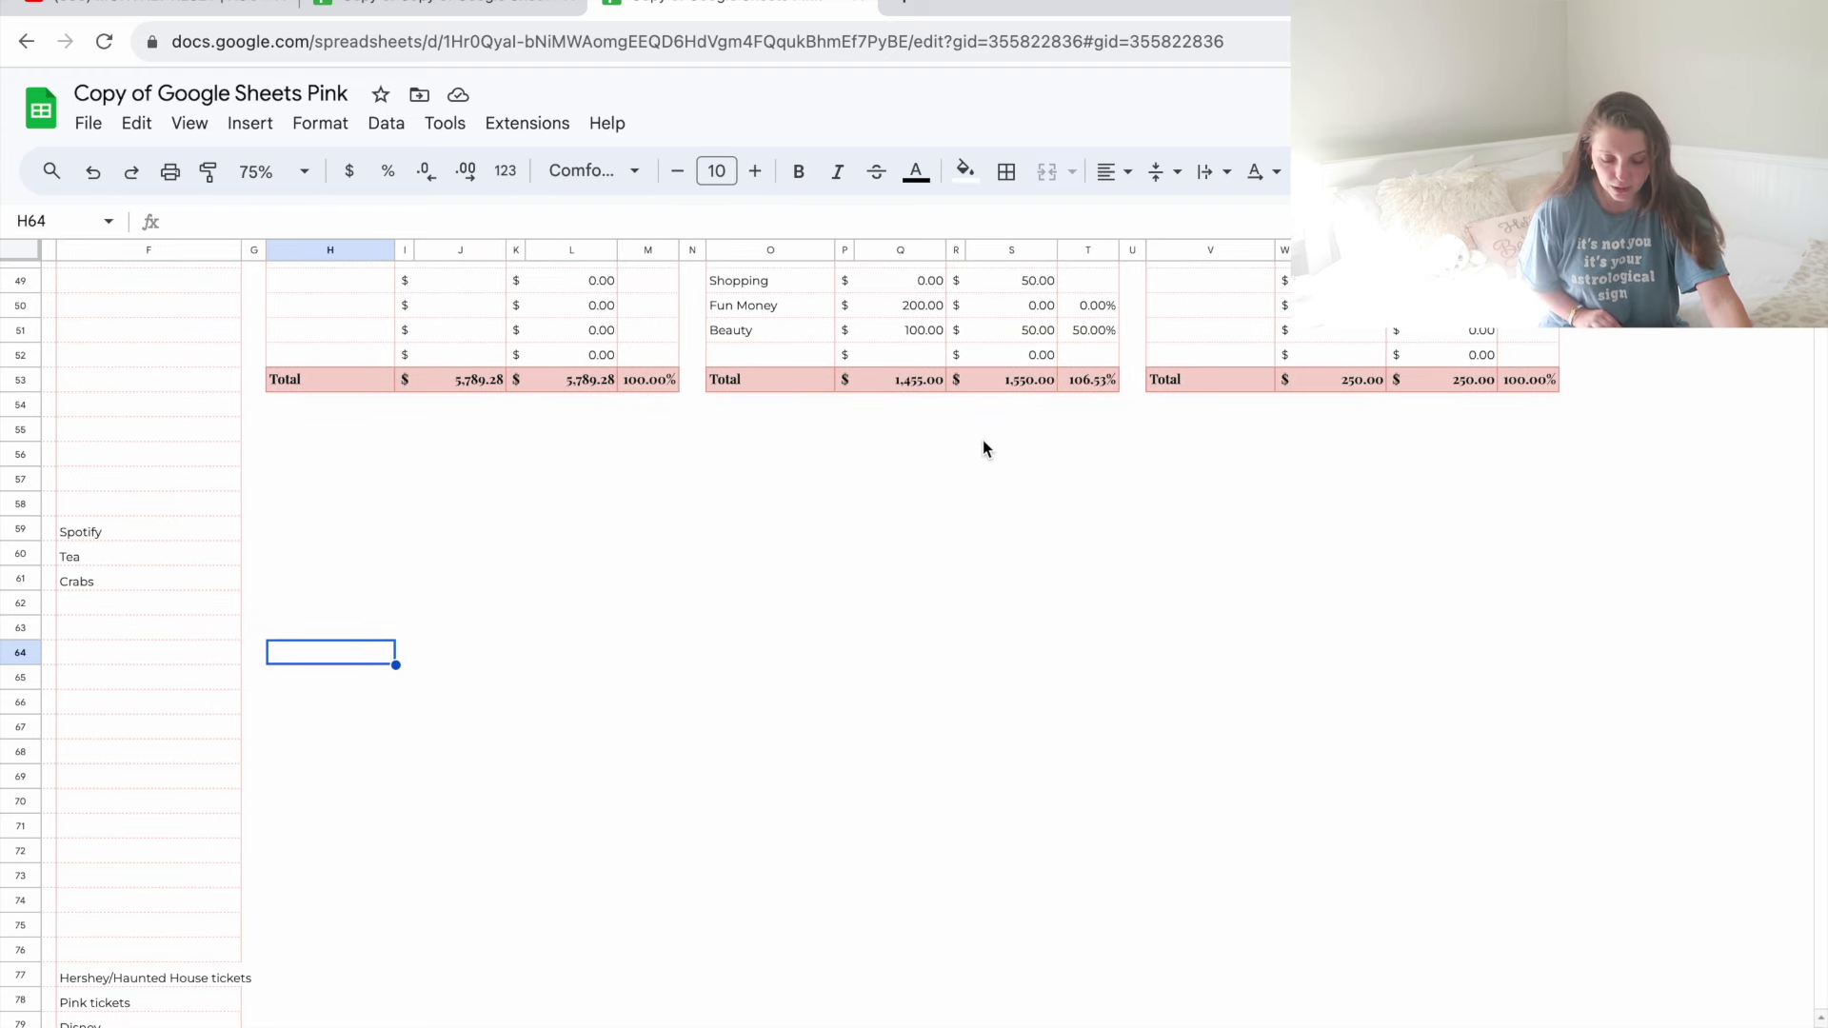
pyautogui.scroll(-1, 984, 448)
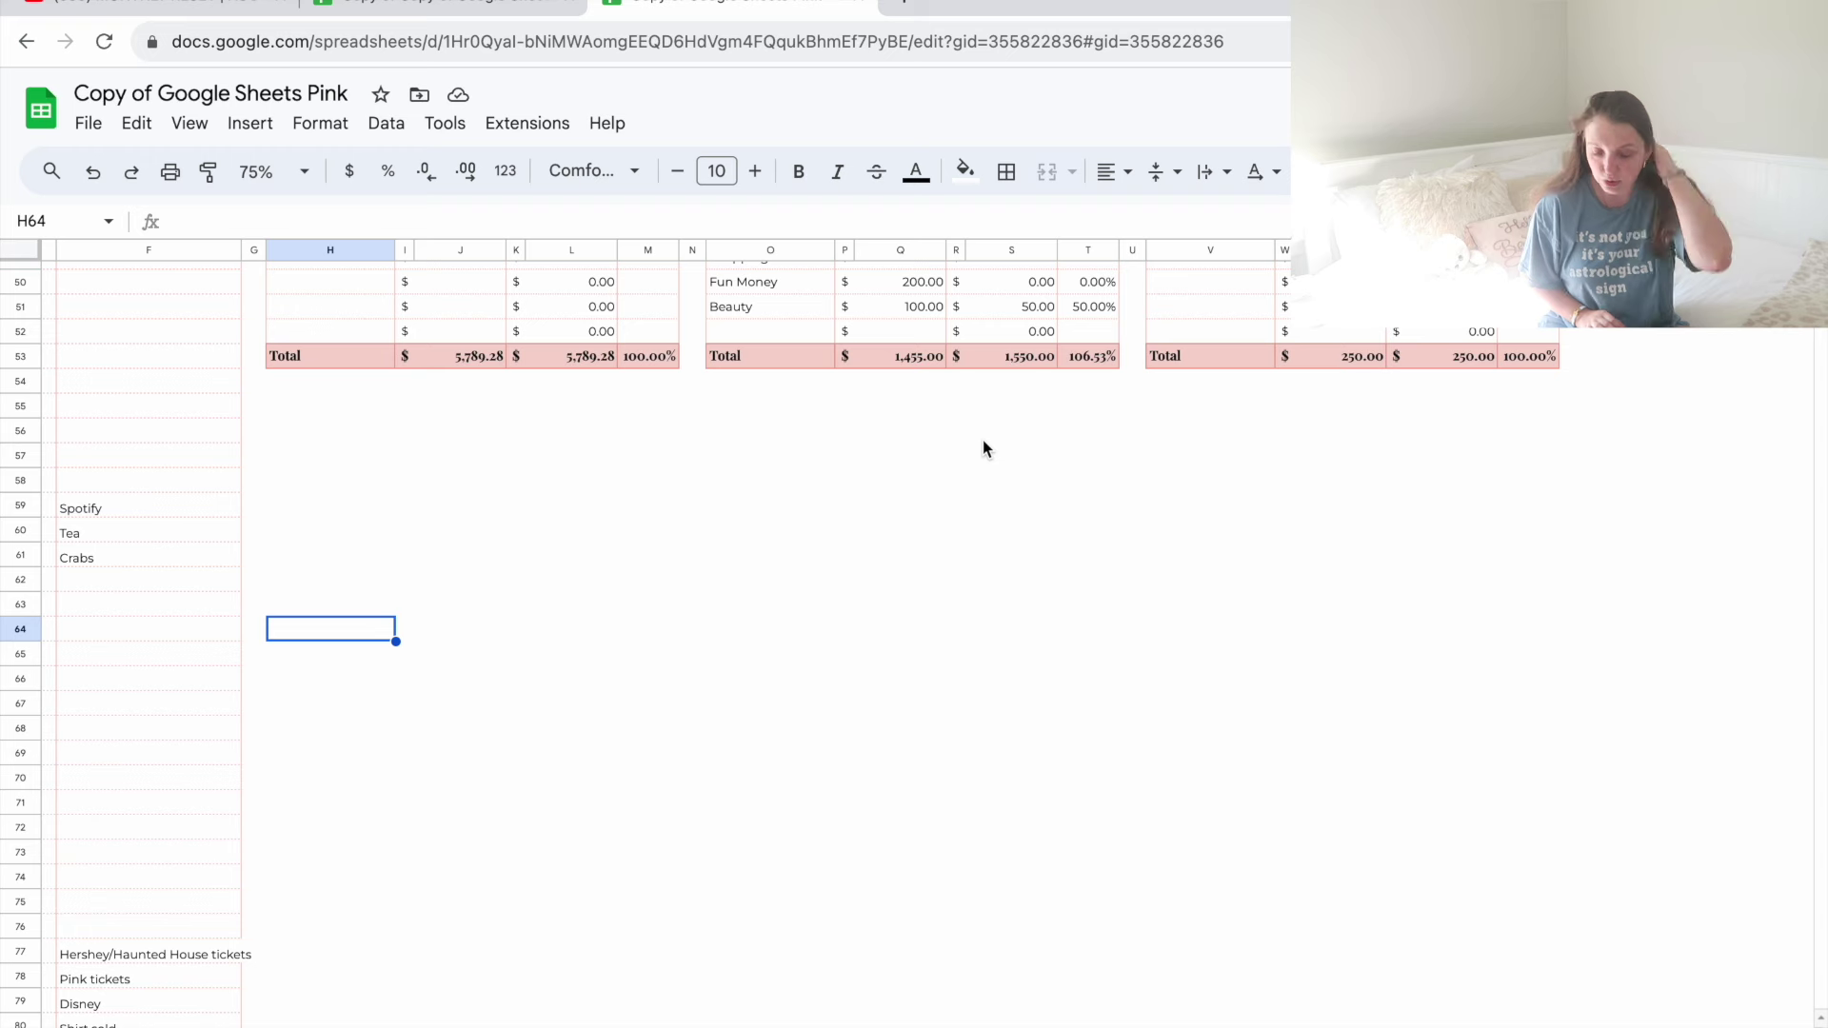
pyautogui.scroll(1, 985, 447)
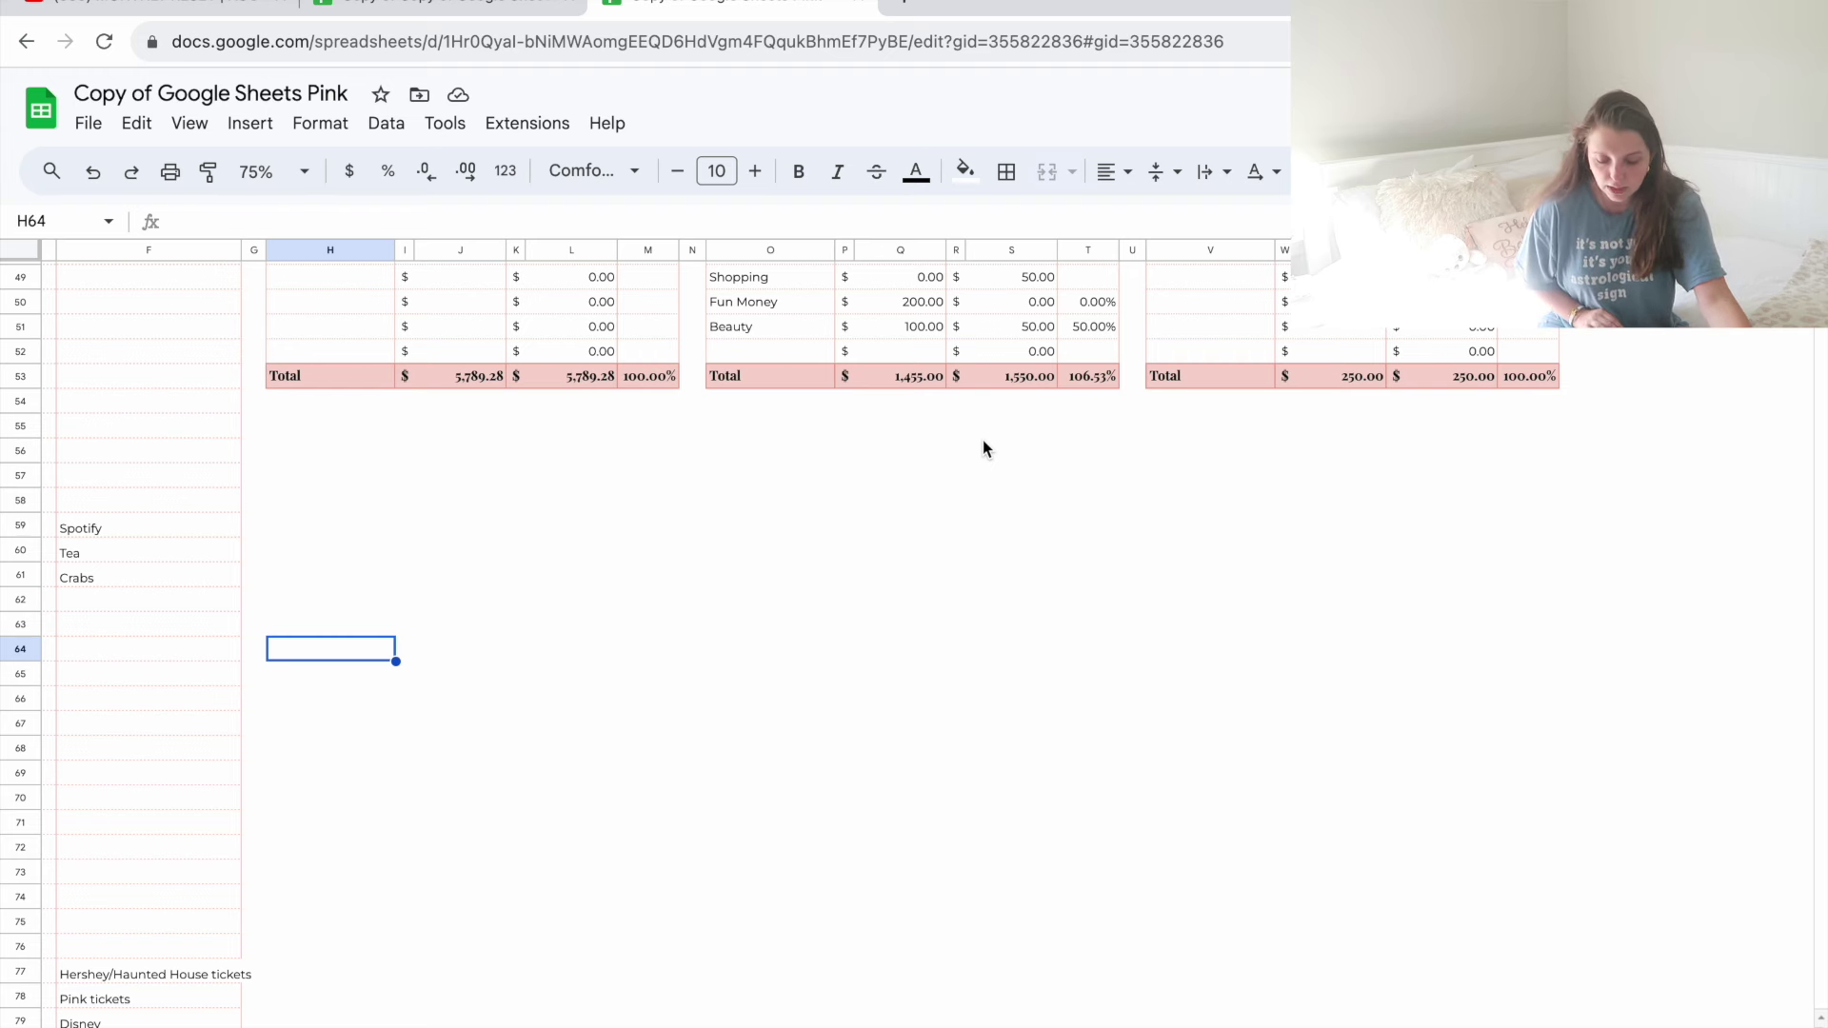
pyautogui.scroll(-1, 984, 442)
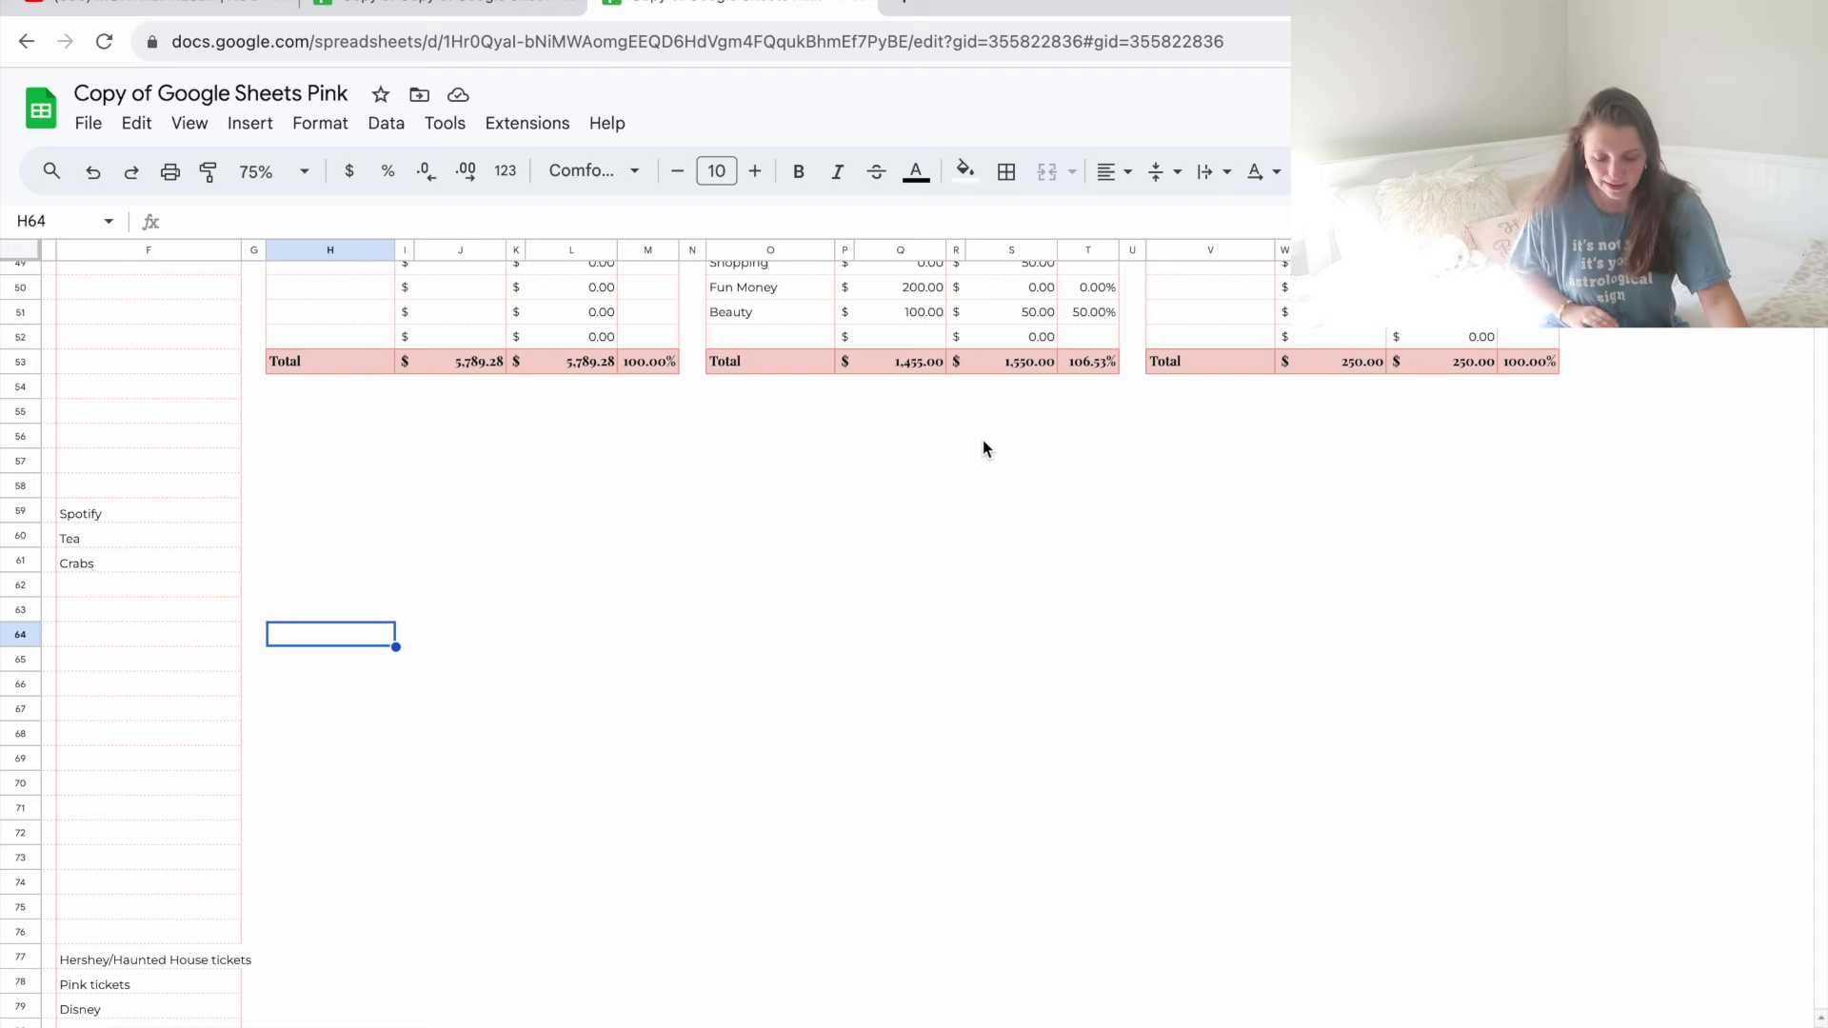
pyautogui.scroll(-1, 983, 448)
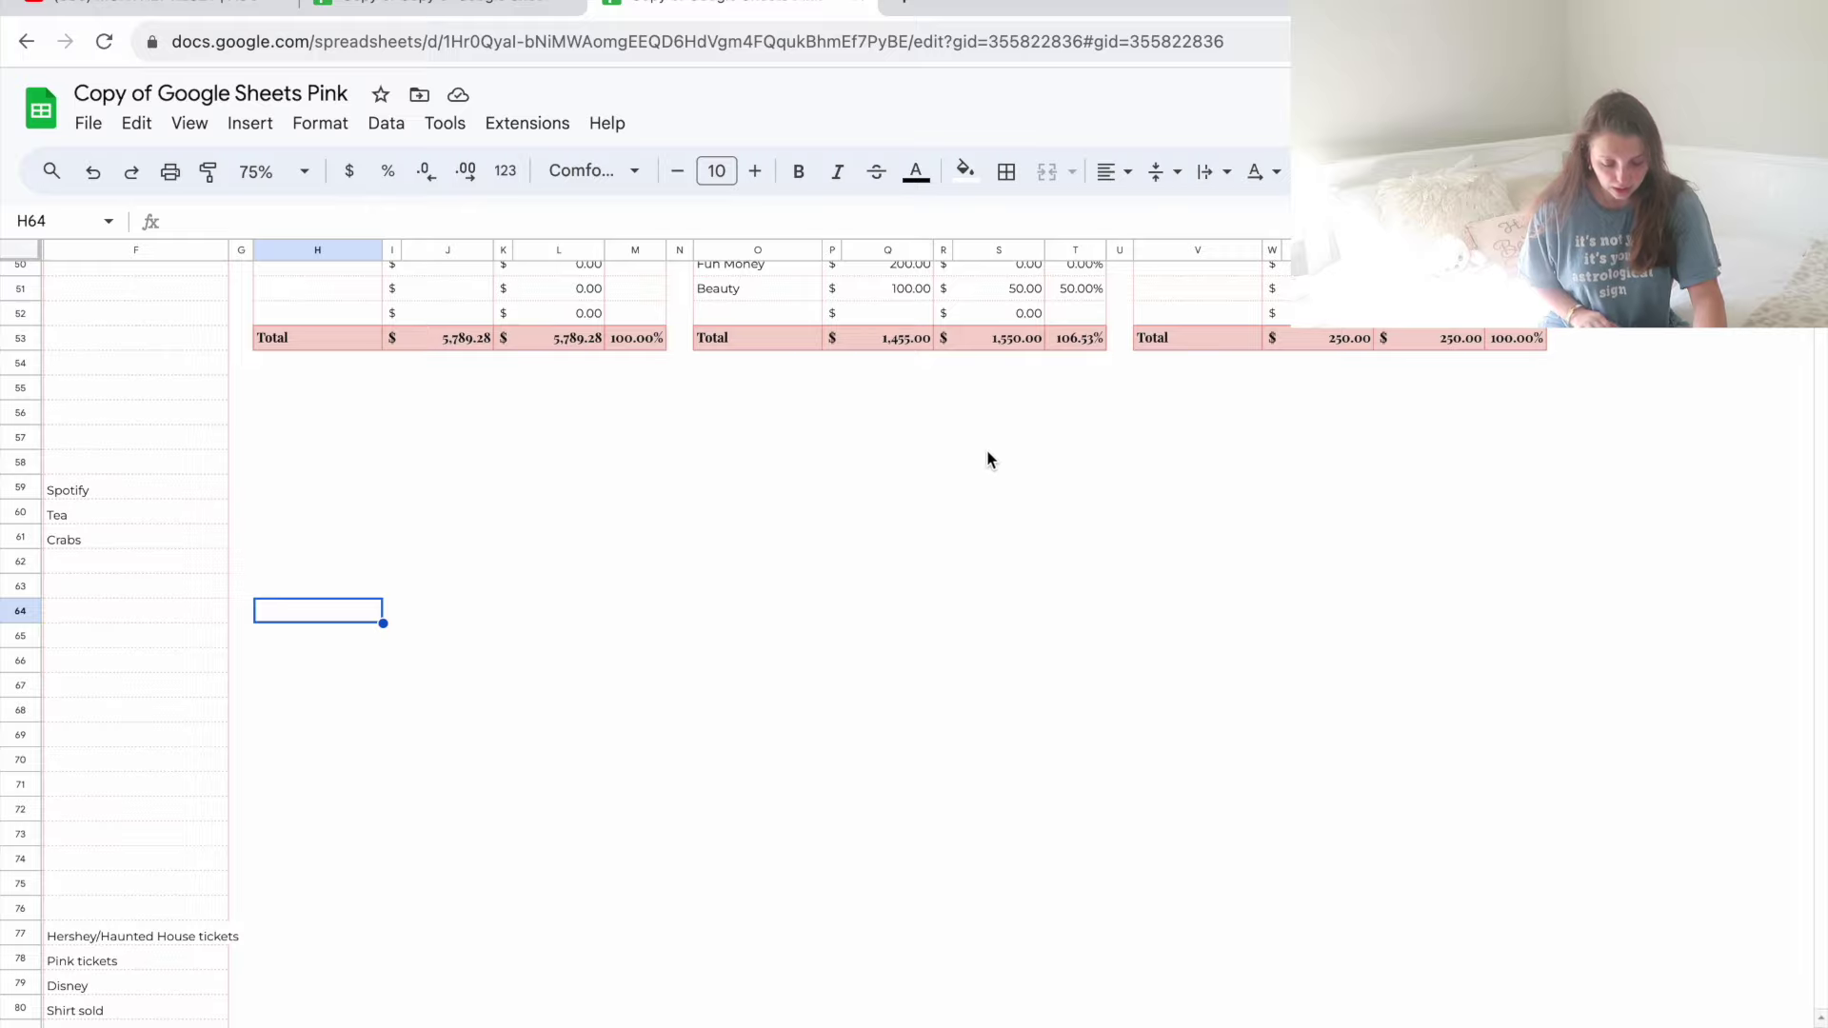
pyautogui.scroll(6, 1015, 541)
pyautogui.scroll(10, 1015, 541)
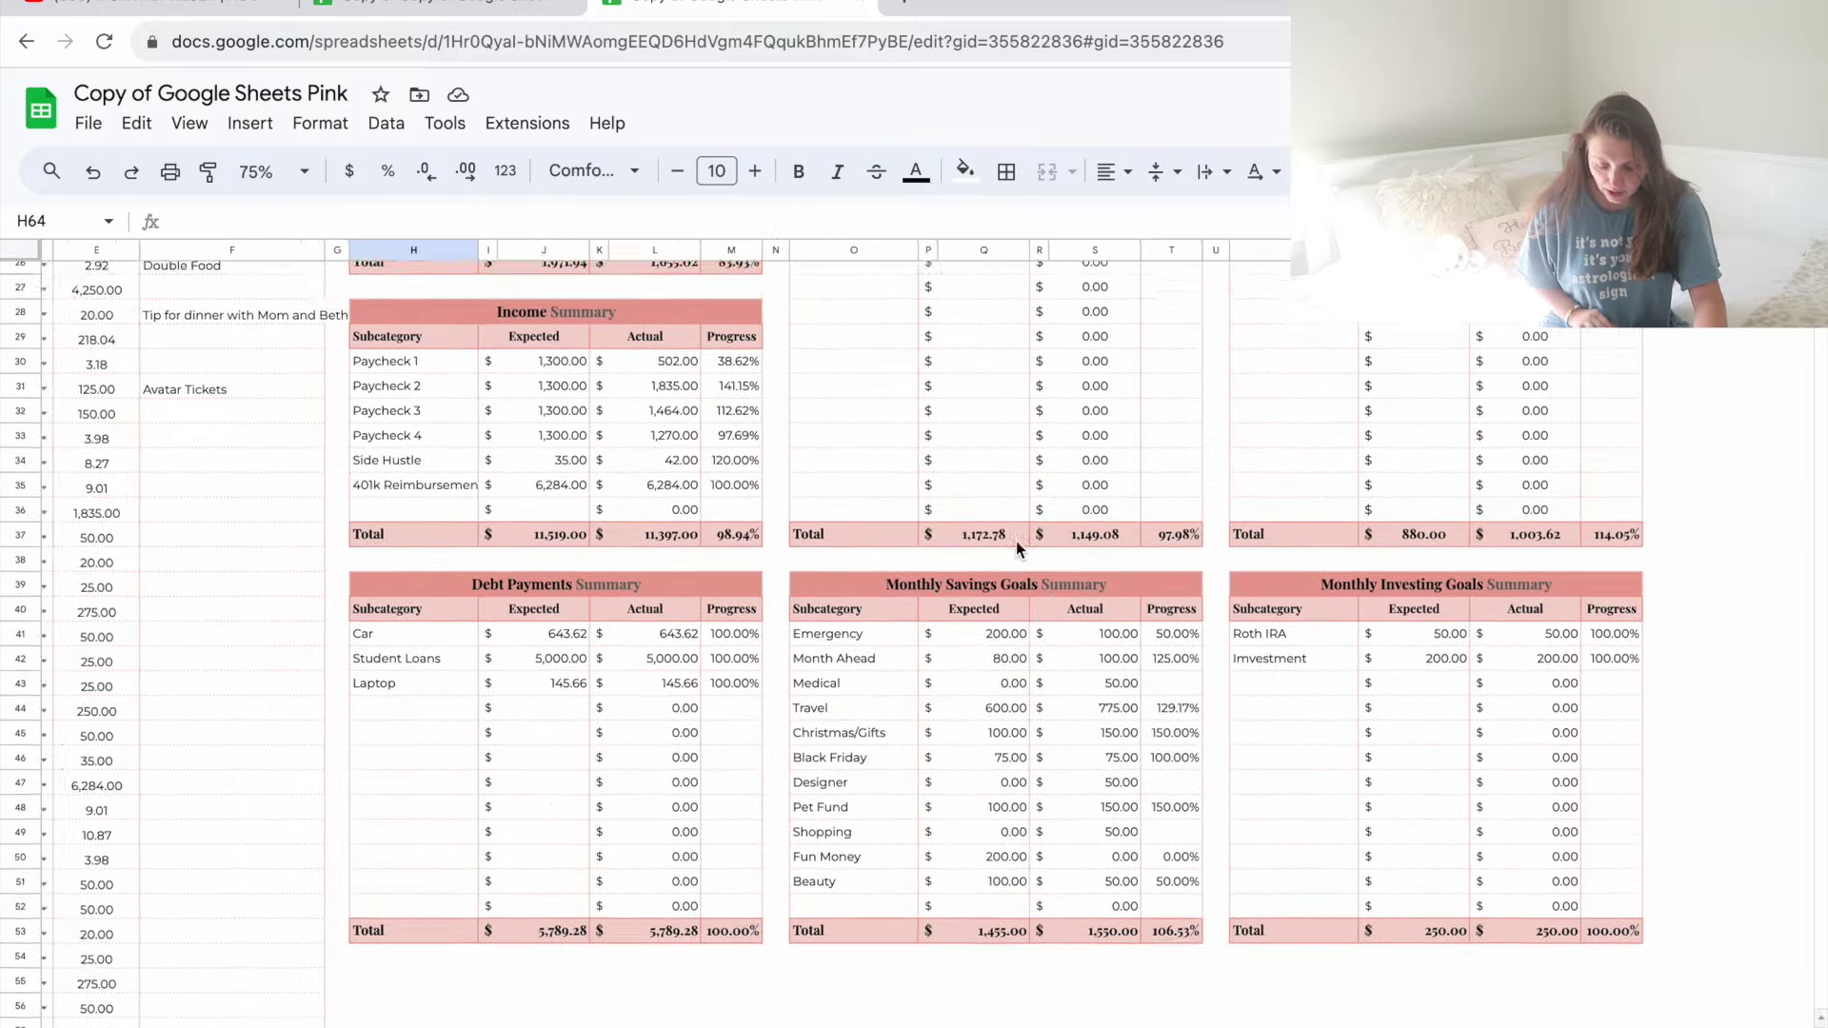
# Step: Examine the September dashboard's Cash Flow, Income, Needs, Wants, Debt, Savings and Investing summaries once more, including their totals
pyautogui.hscroll(-5, 1016, 541)
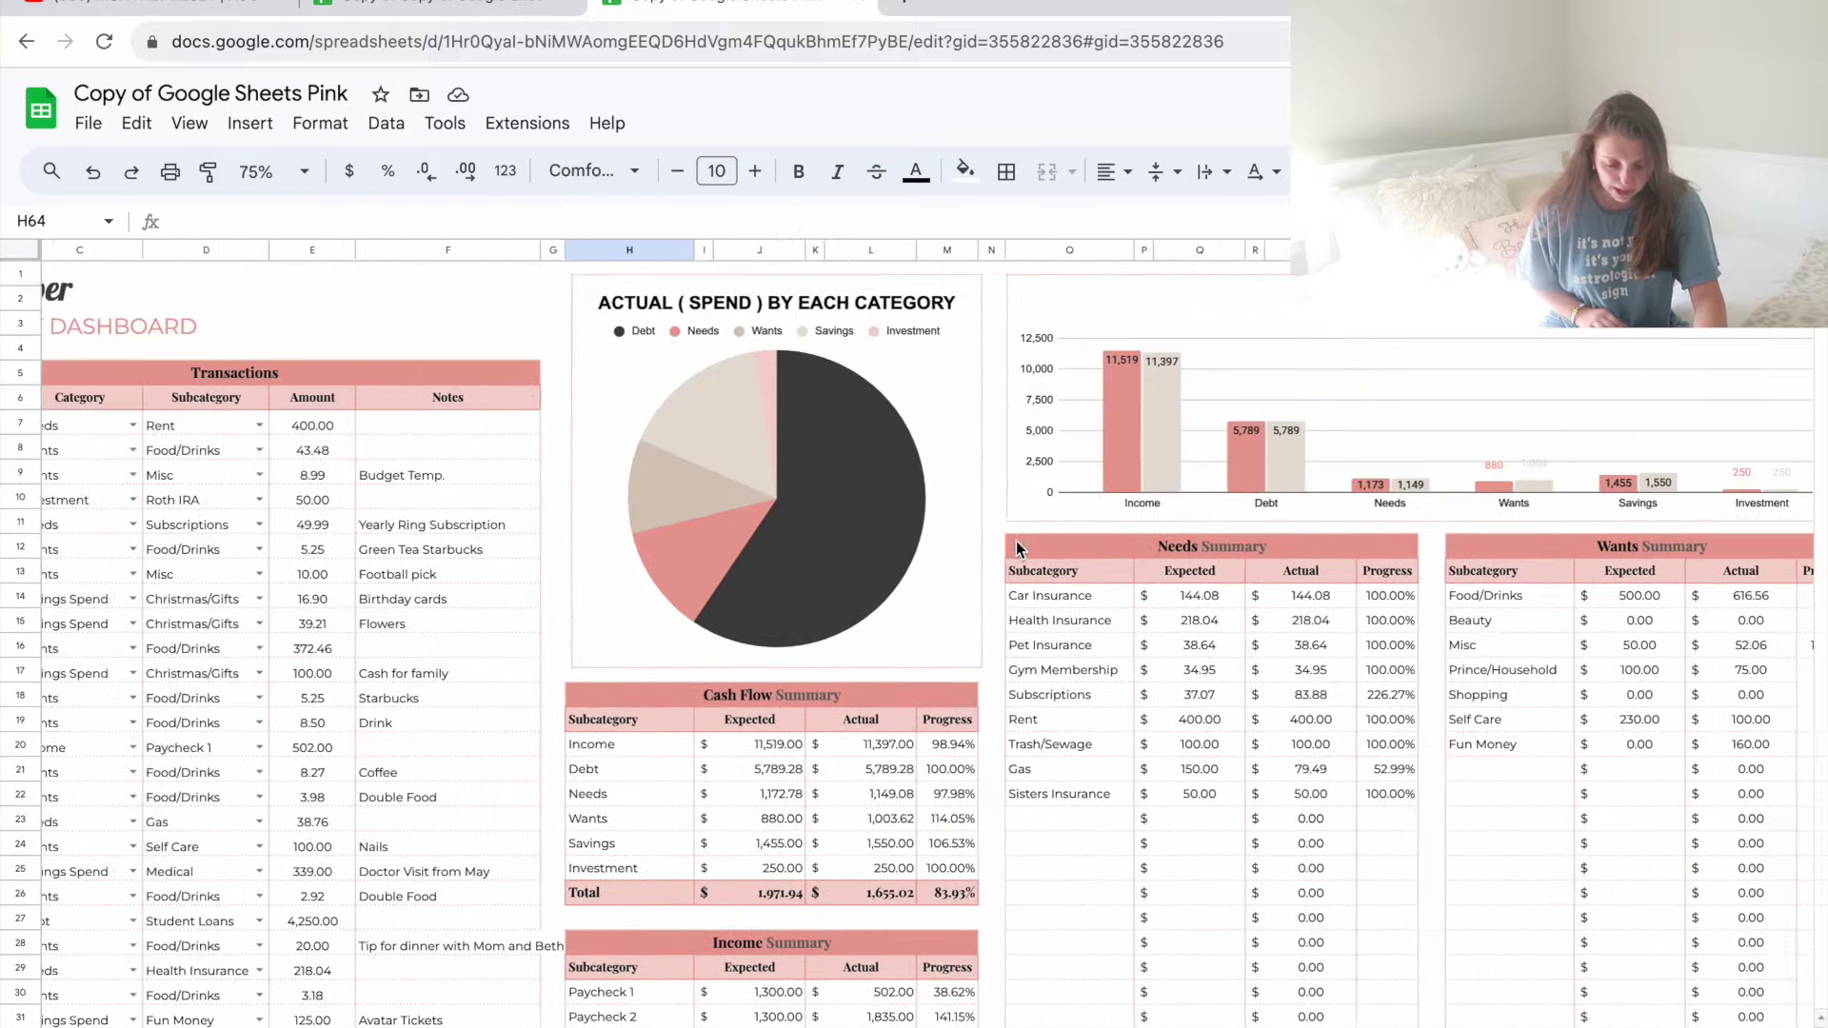
pyautogui.hscroll(2, 1015, 541)
pyautogui.scroll(-1, 1015, 541)
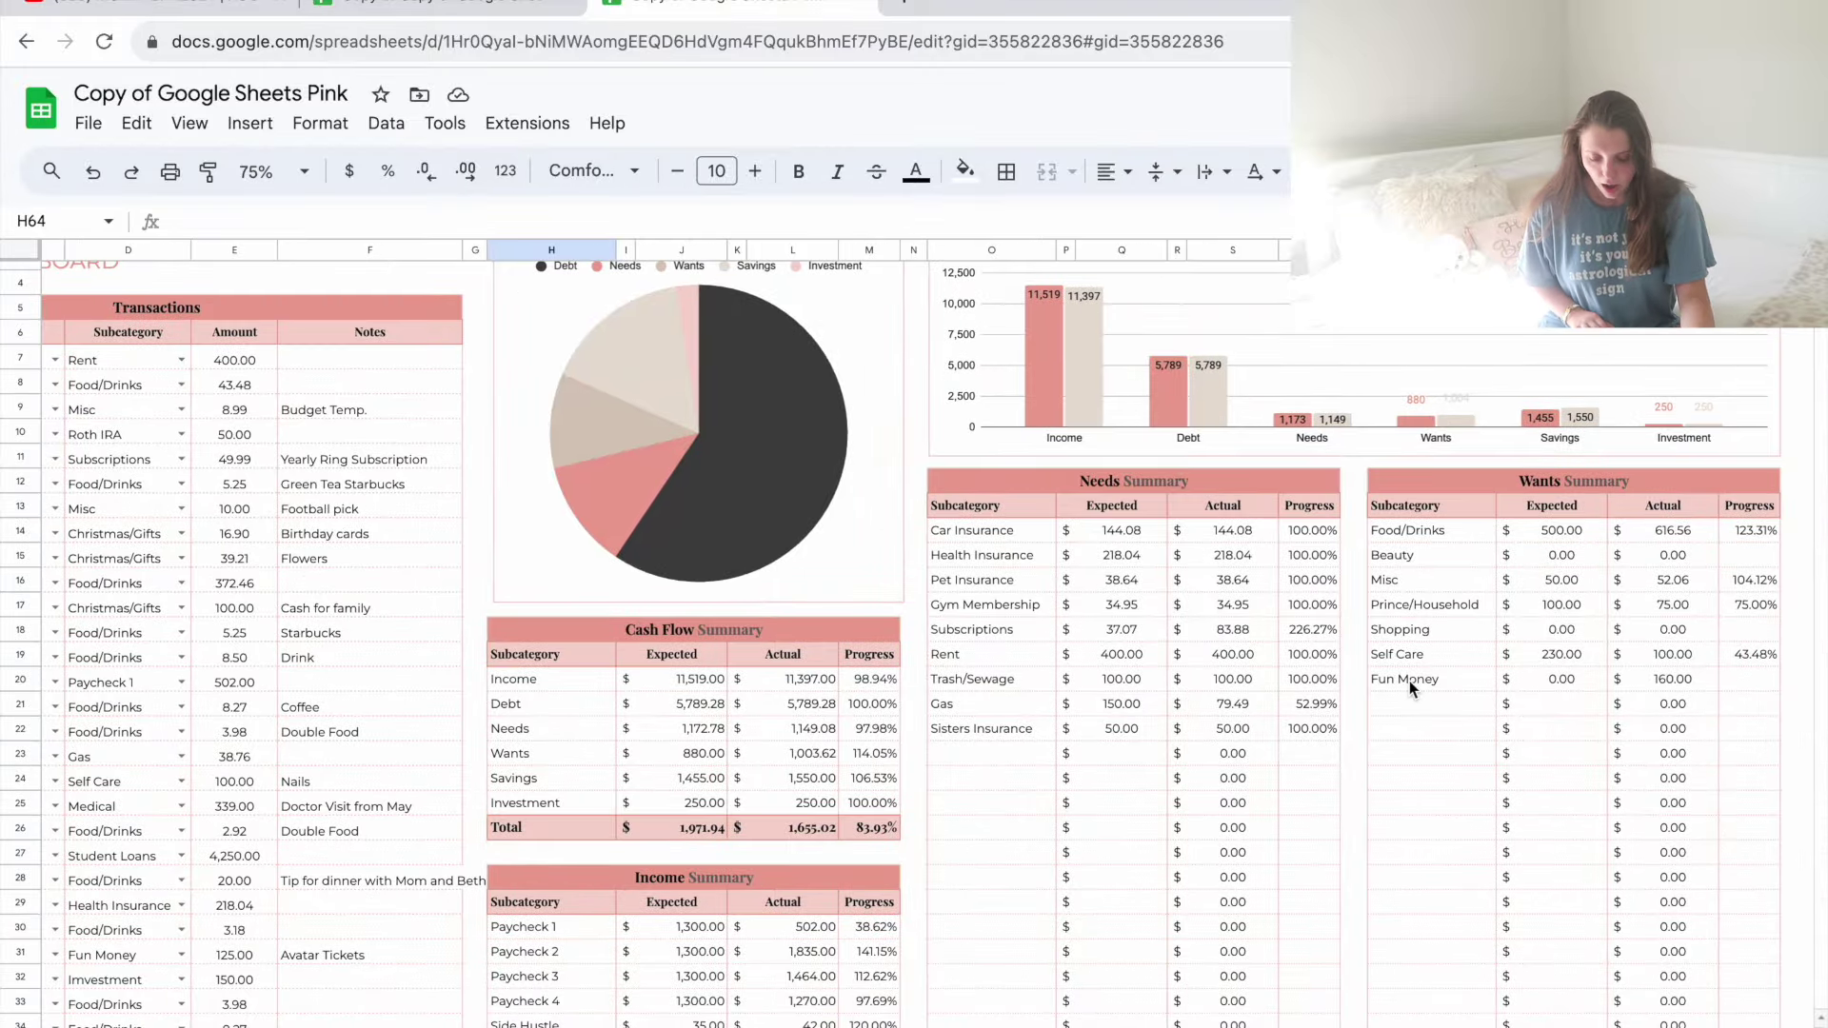
pyautogui.scroll(-4, 1409, 682)
pyautogui.hscroll(3, 1410, 681)
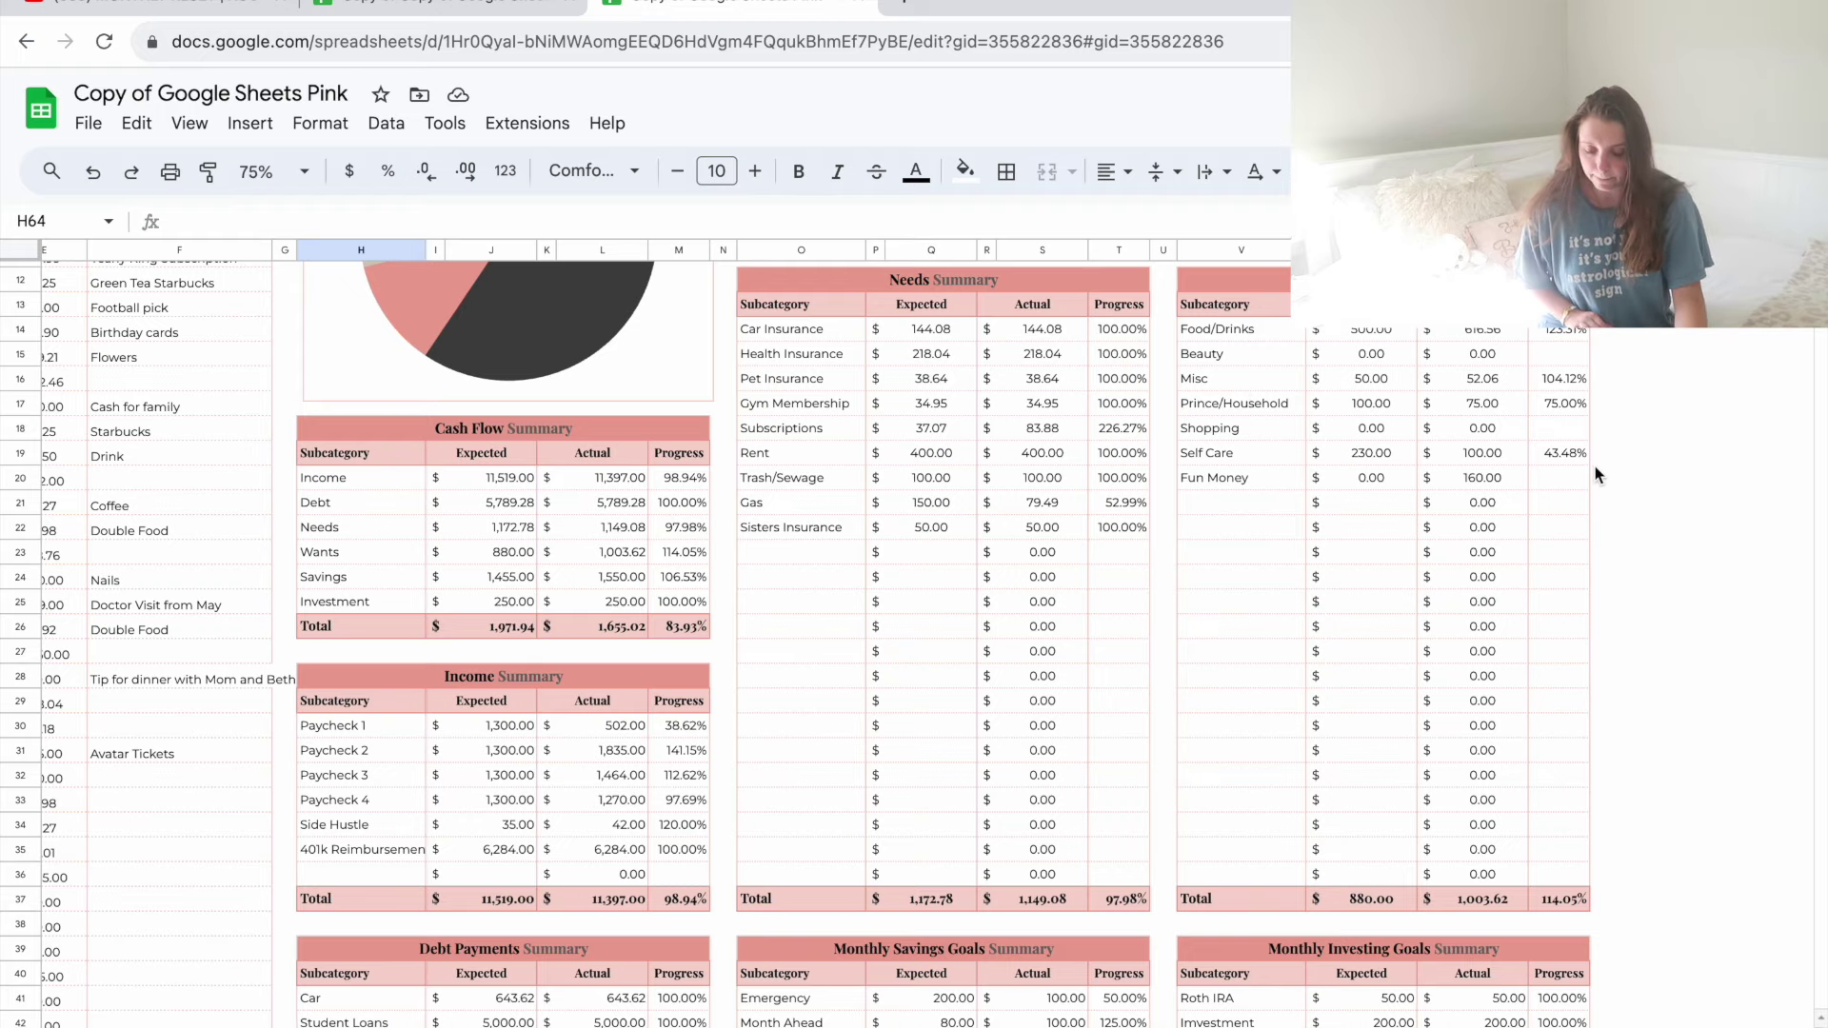
pyautogui.scroll(-6, 1598, 474)
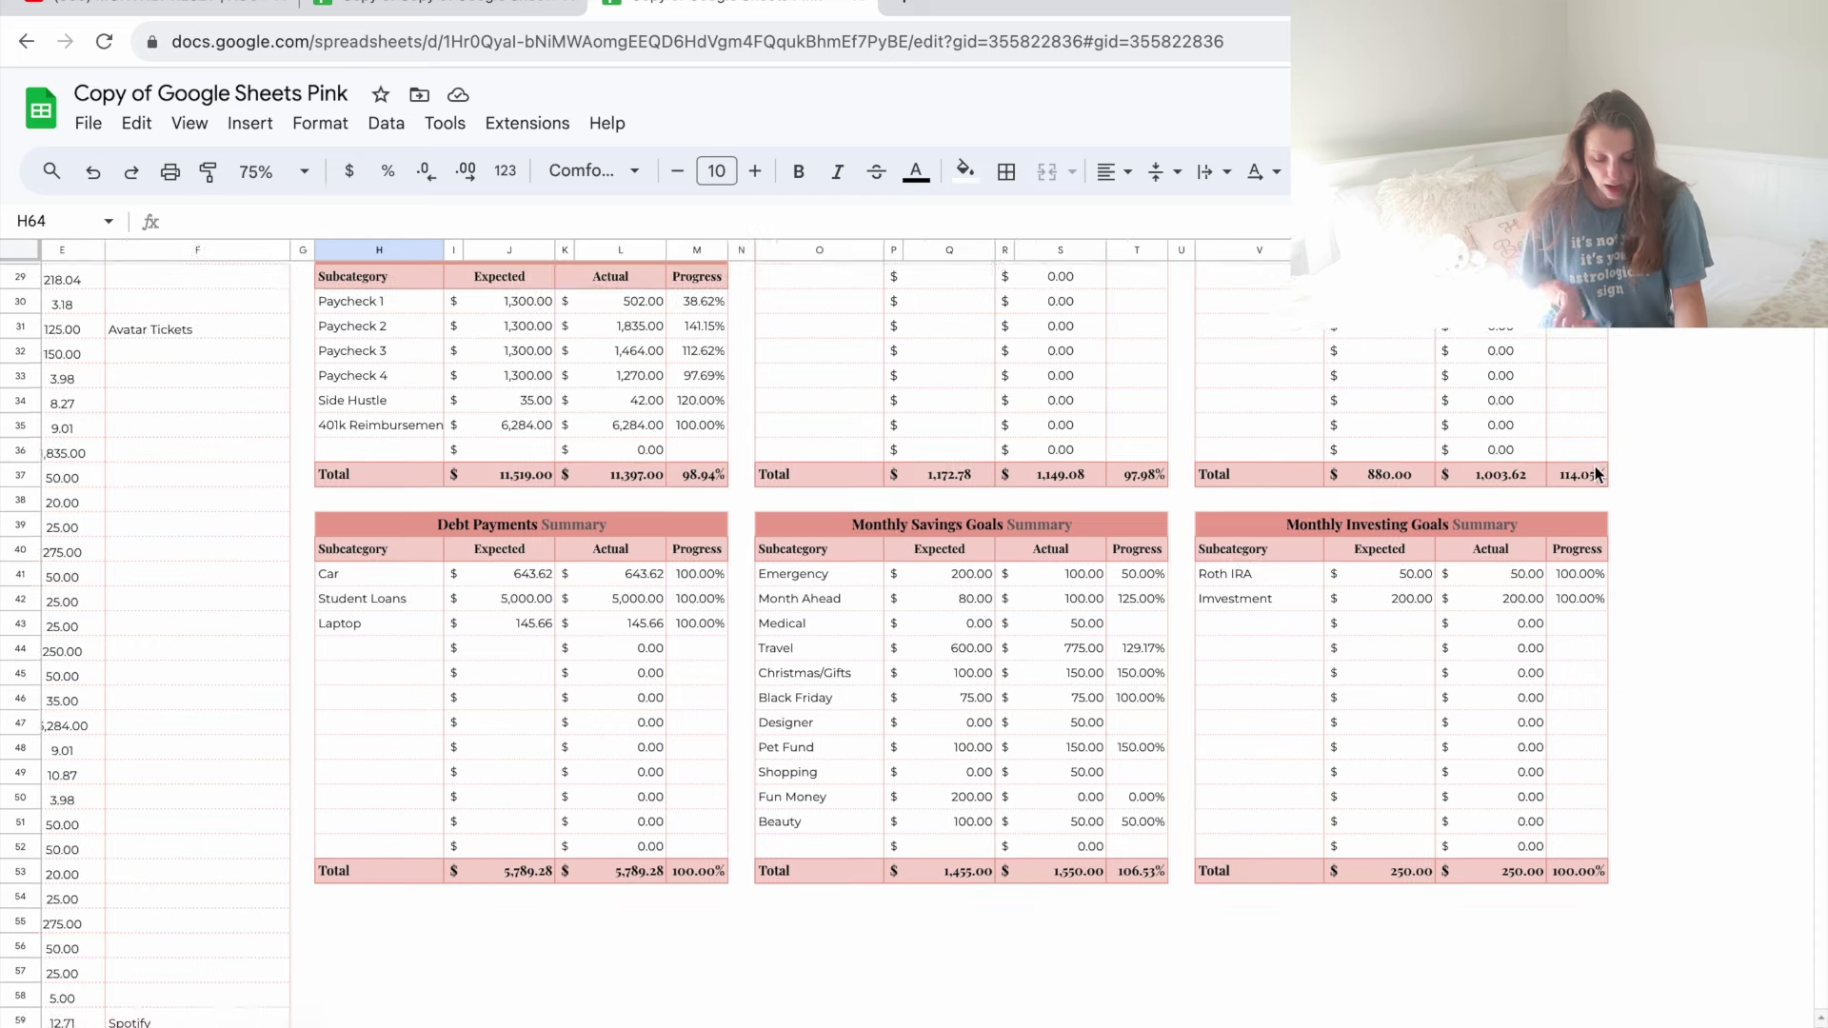
pyautogui.scroll(6, 1596, 474)
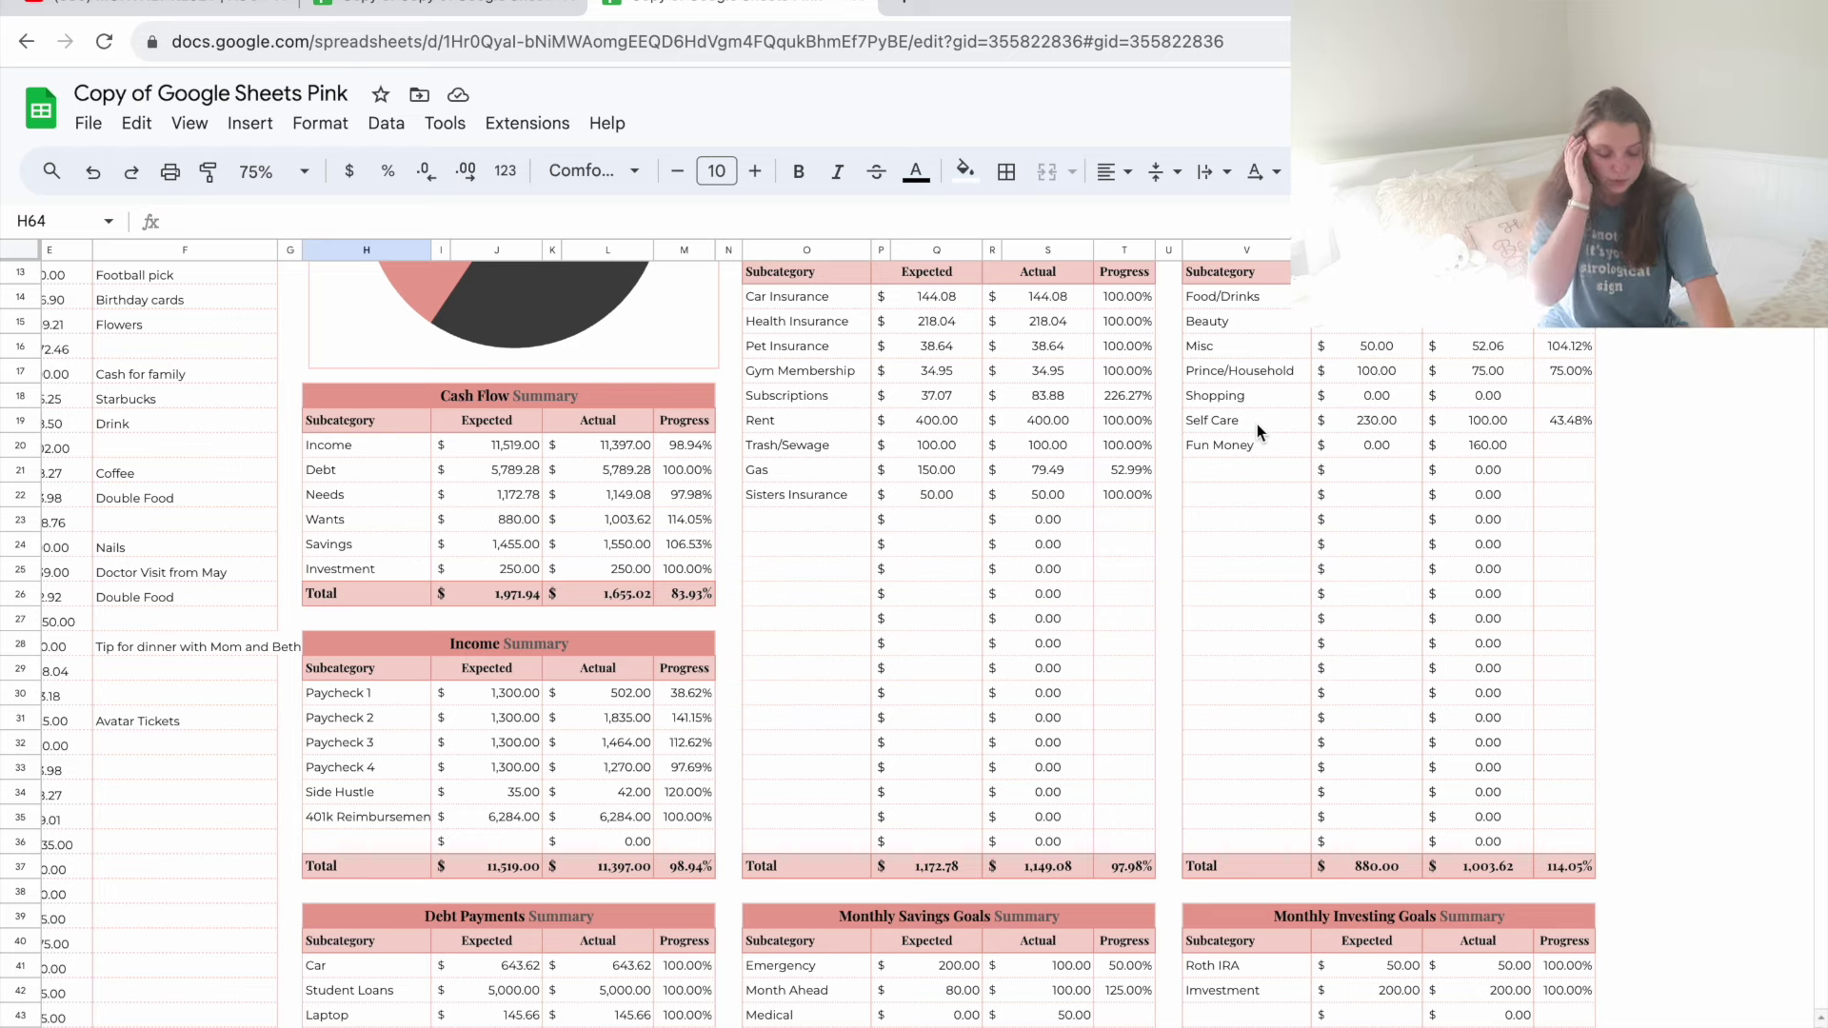
pyautogui.scroll(-5, 1099, 681)
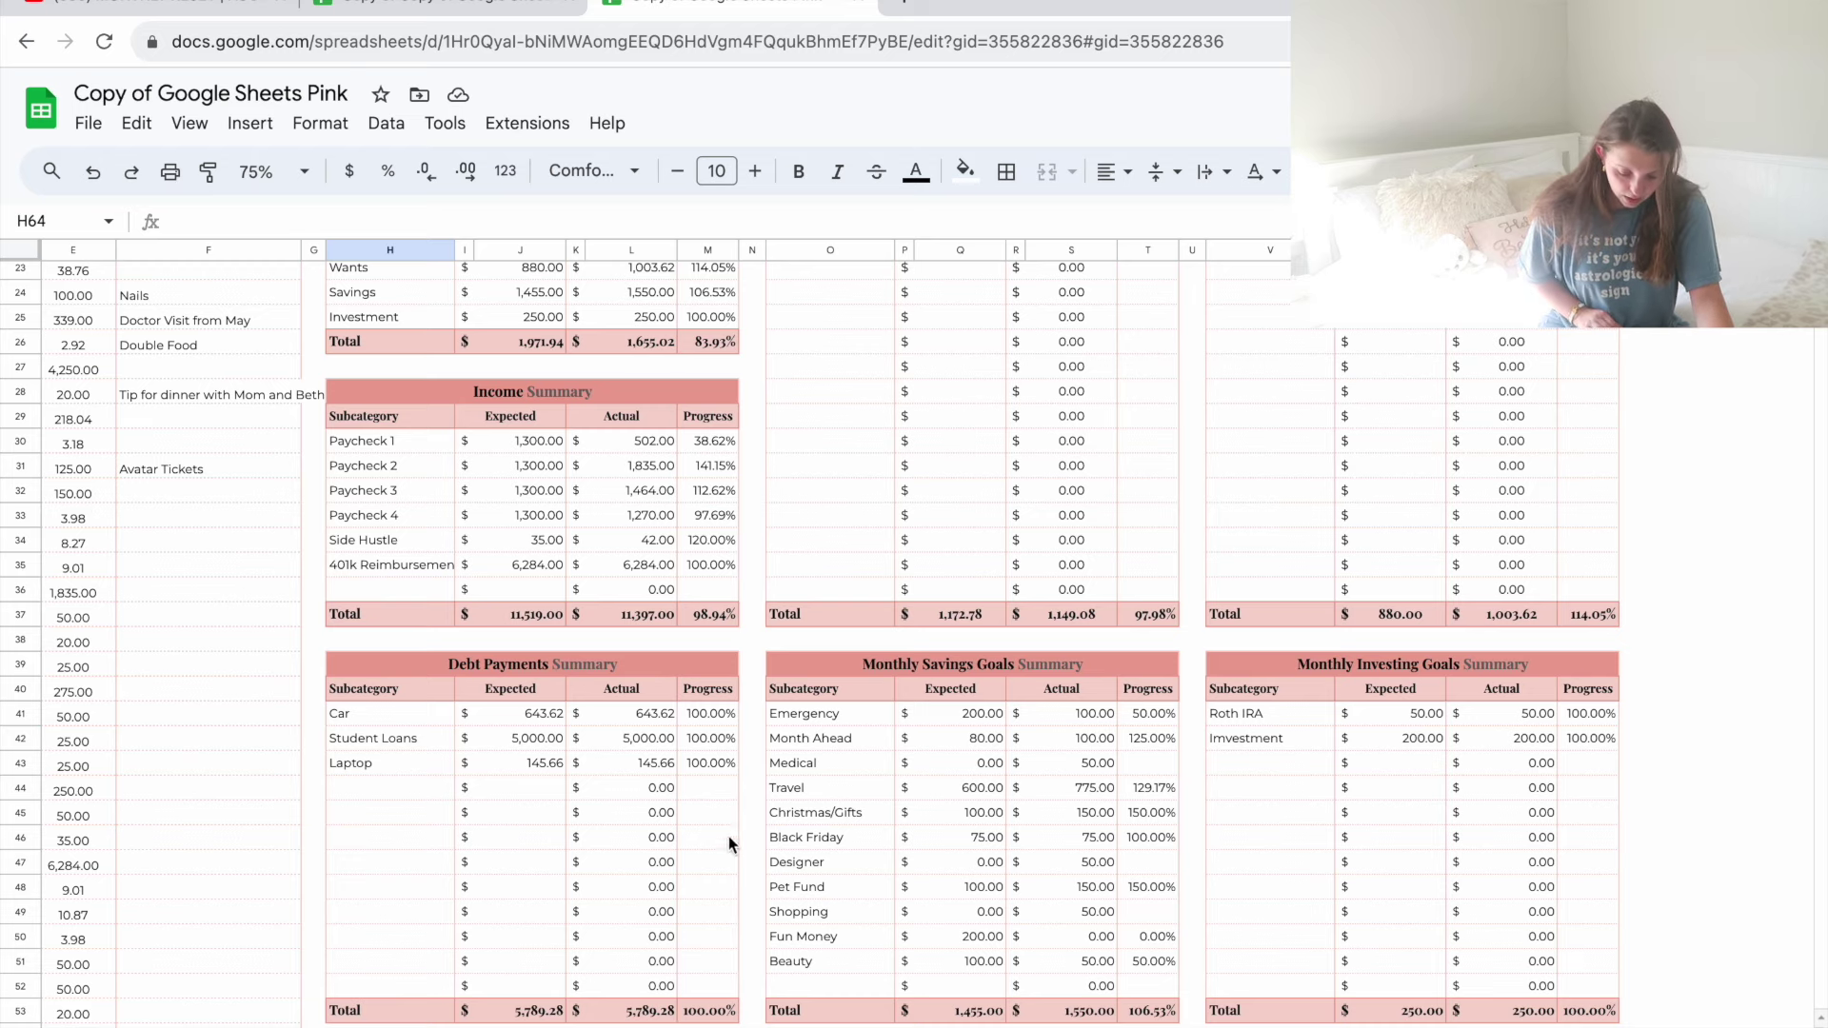
pyautogui.scroll(4, 728, 797)
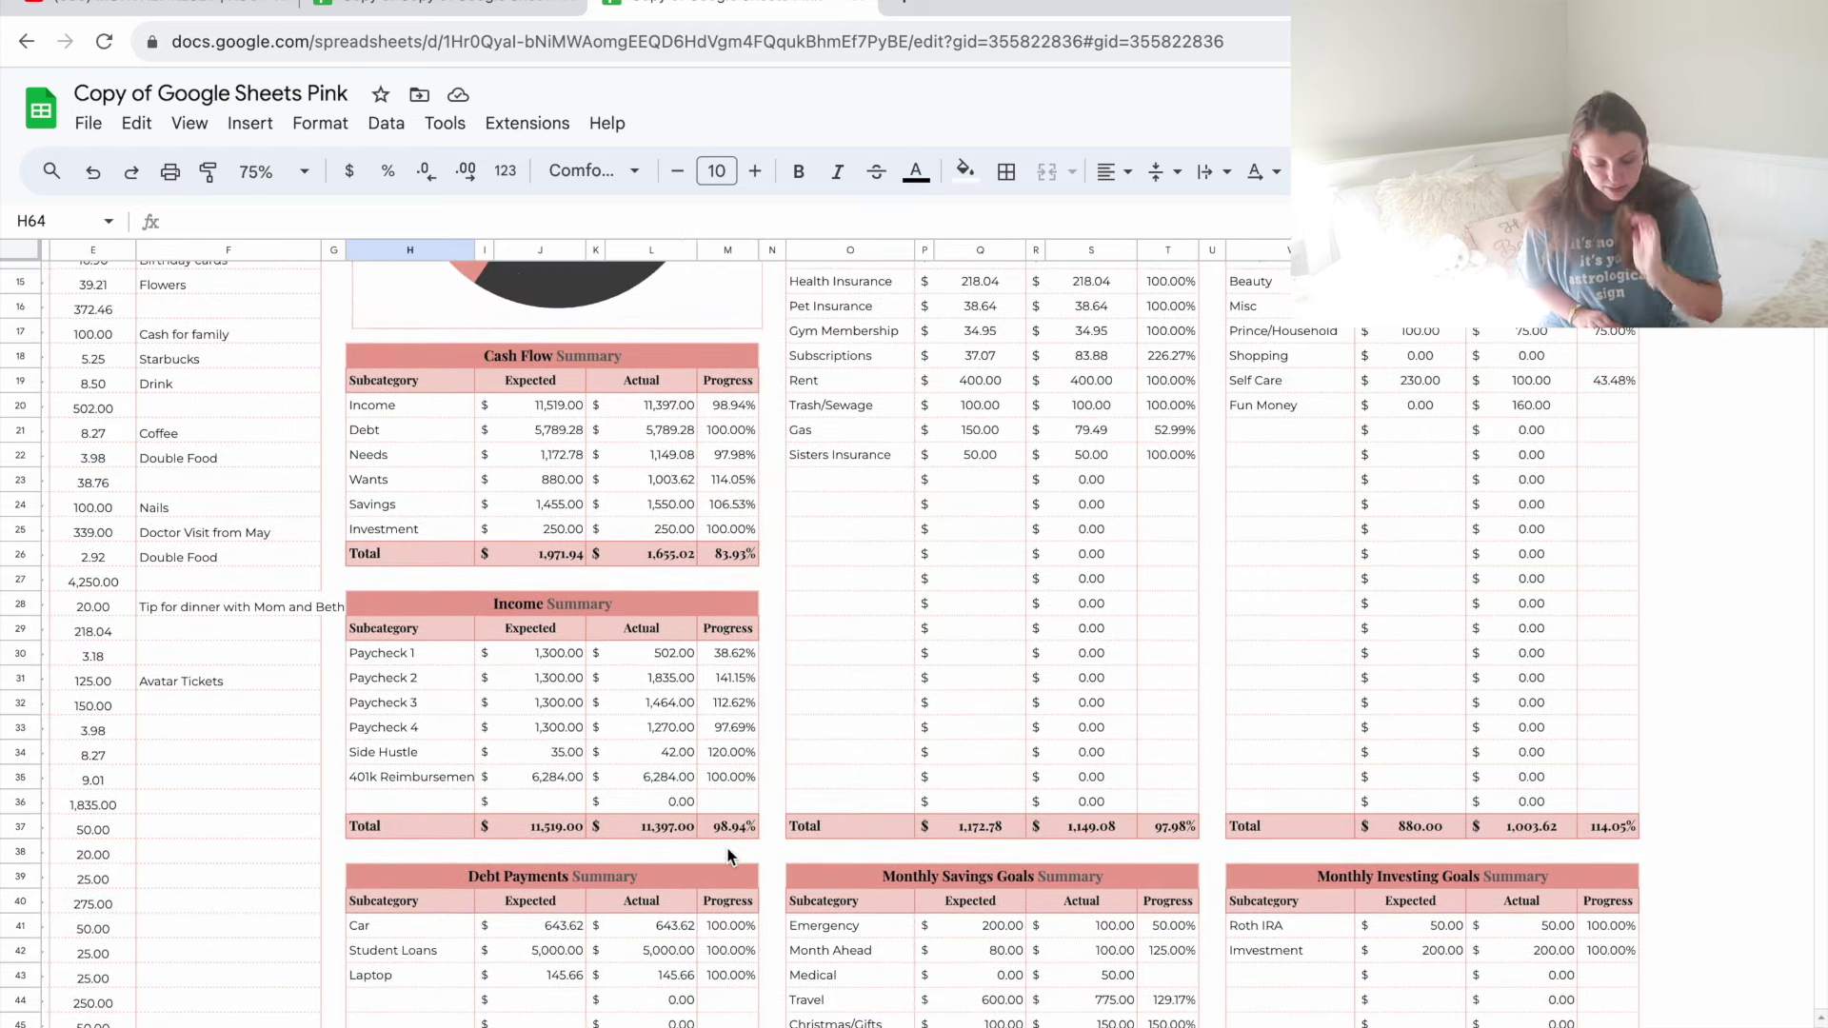
pyautogui.hscroll(-5, 540, 898)
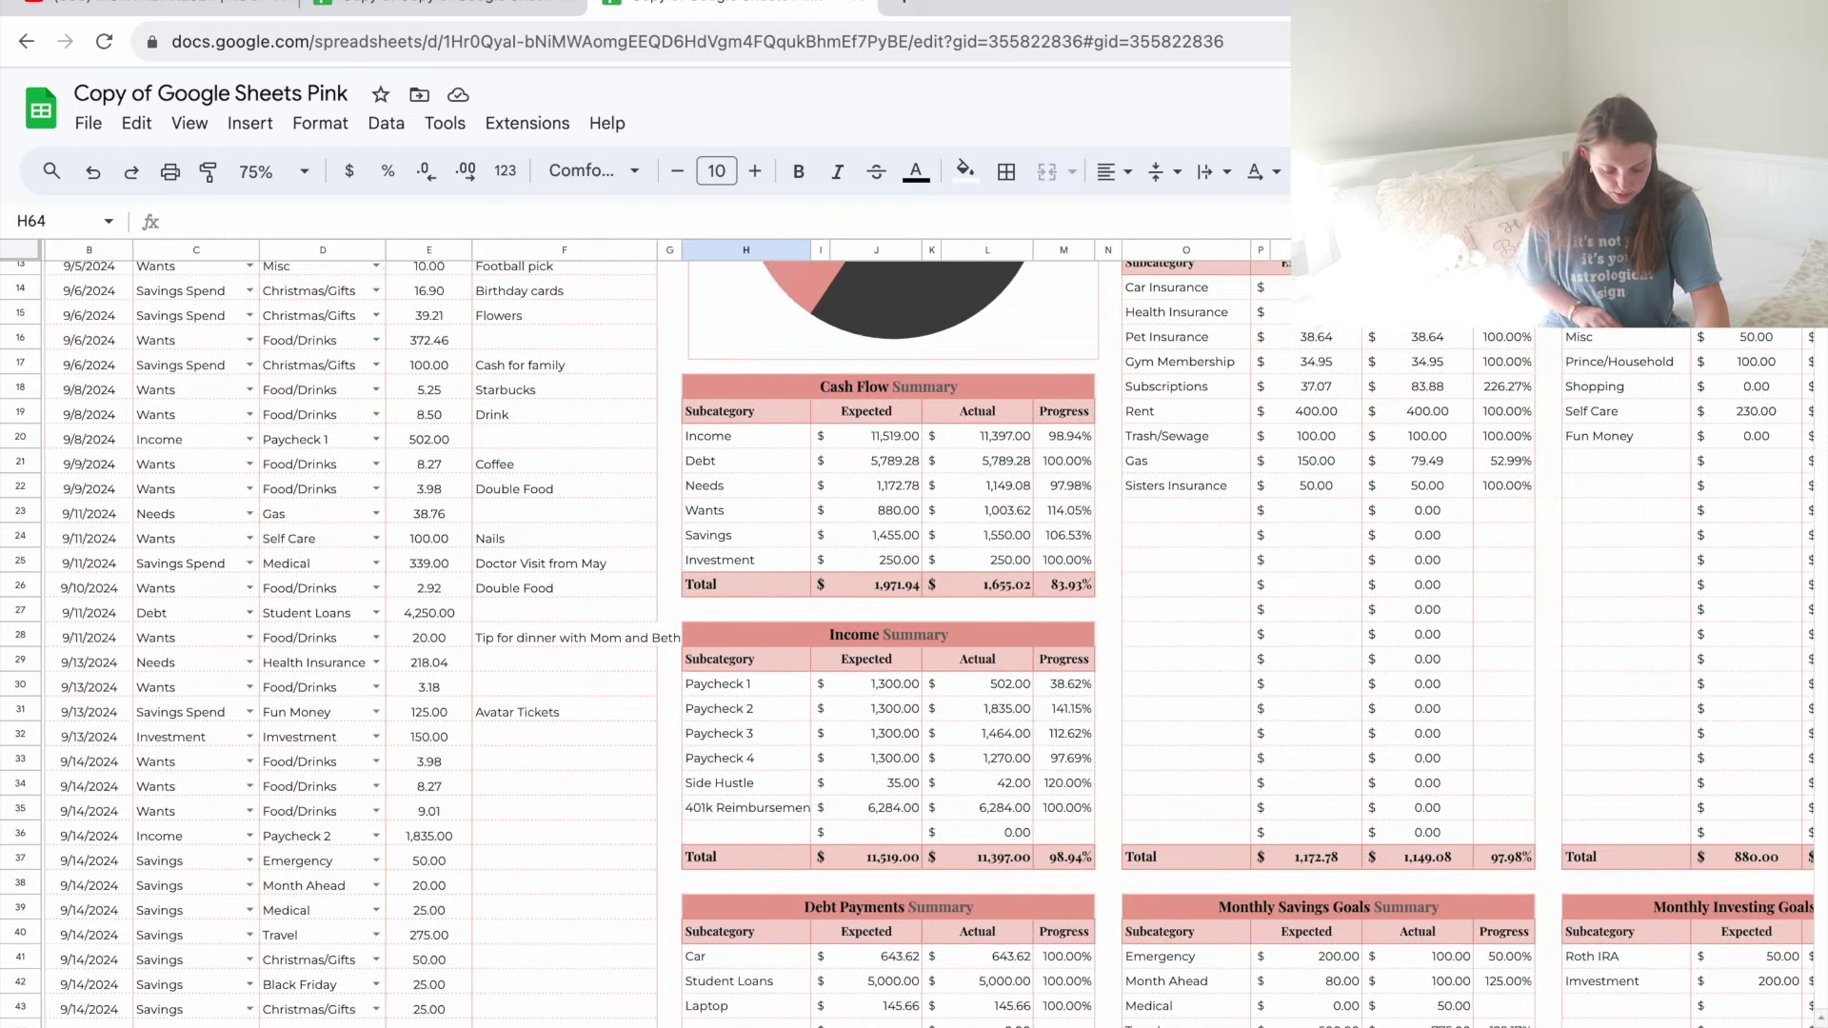
# Step: Open the October Budget Planner sheet and set the Paycheck 1 and Paycheck 2 income amounts to 1,300 each
pyautogui.hotkey('ctrl', 'shift', 'pagedown')
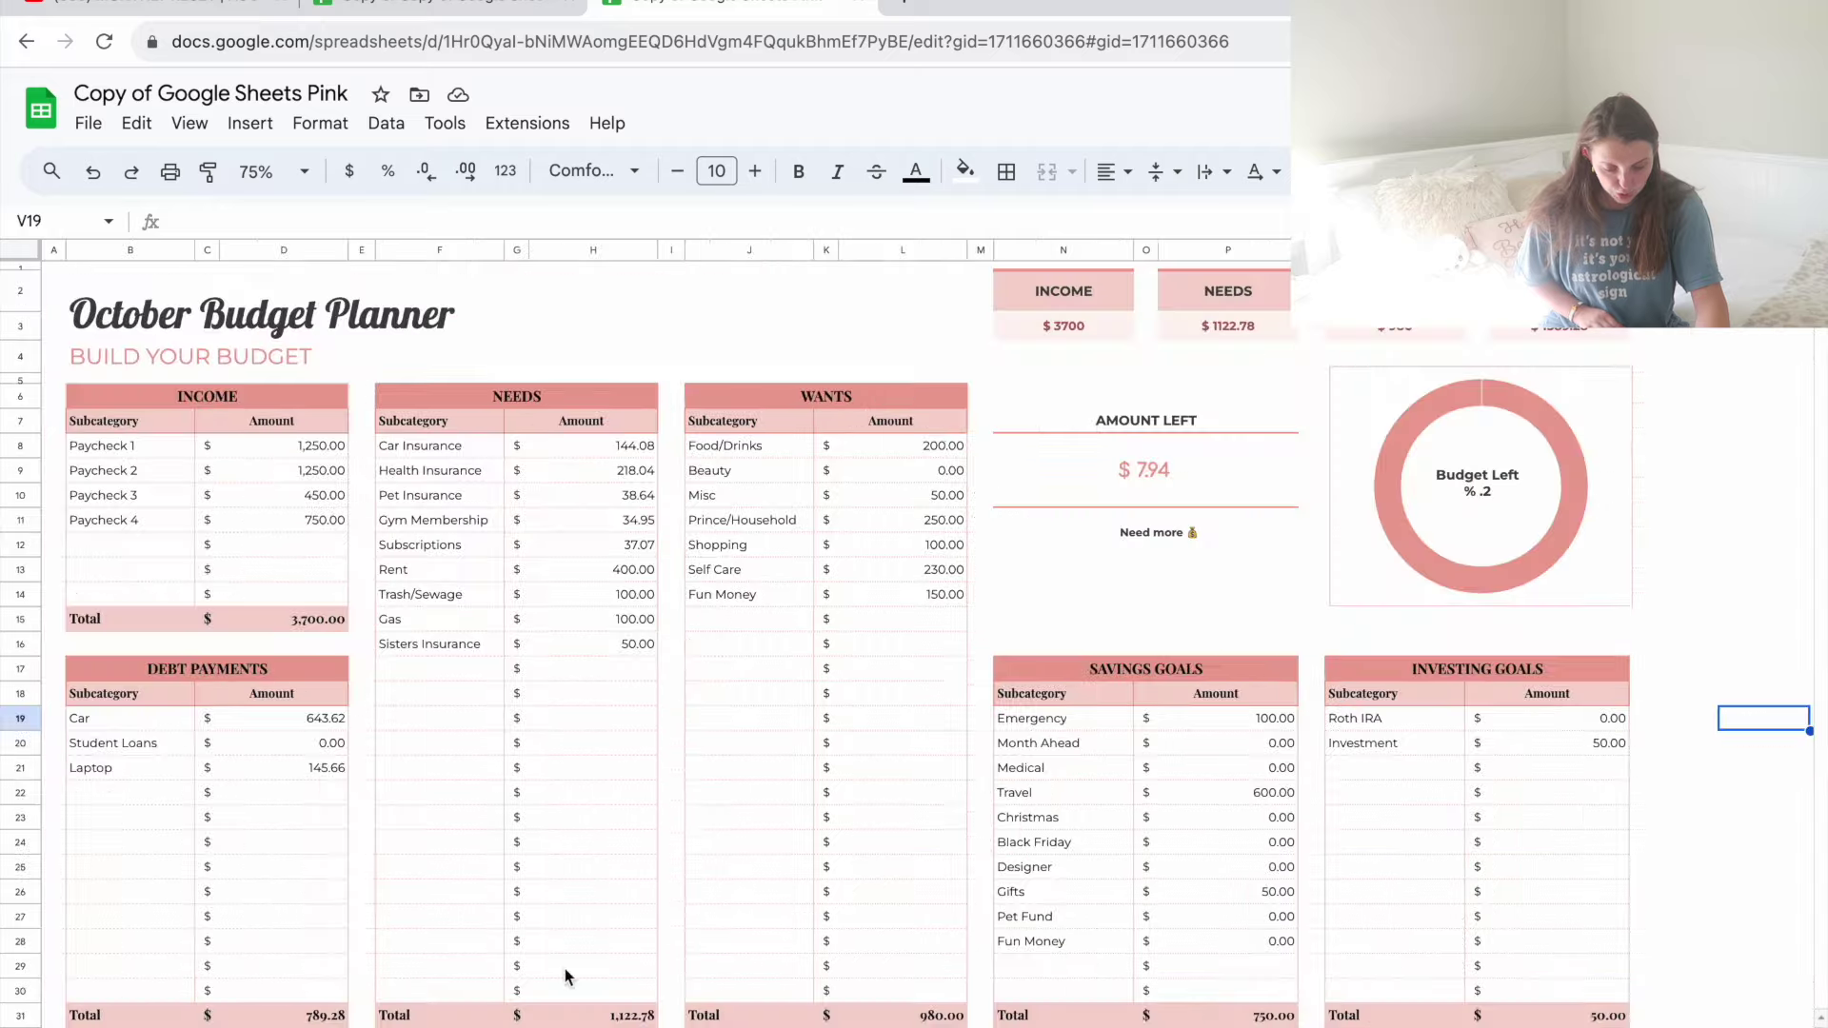
pyautogui.scroll(-1, 488, 727)
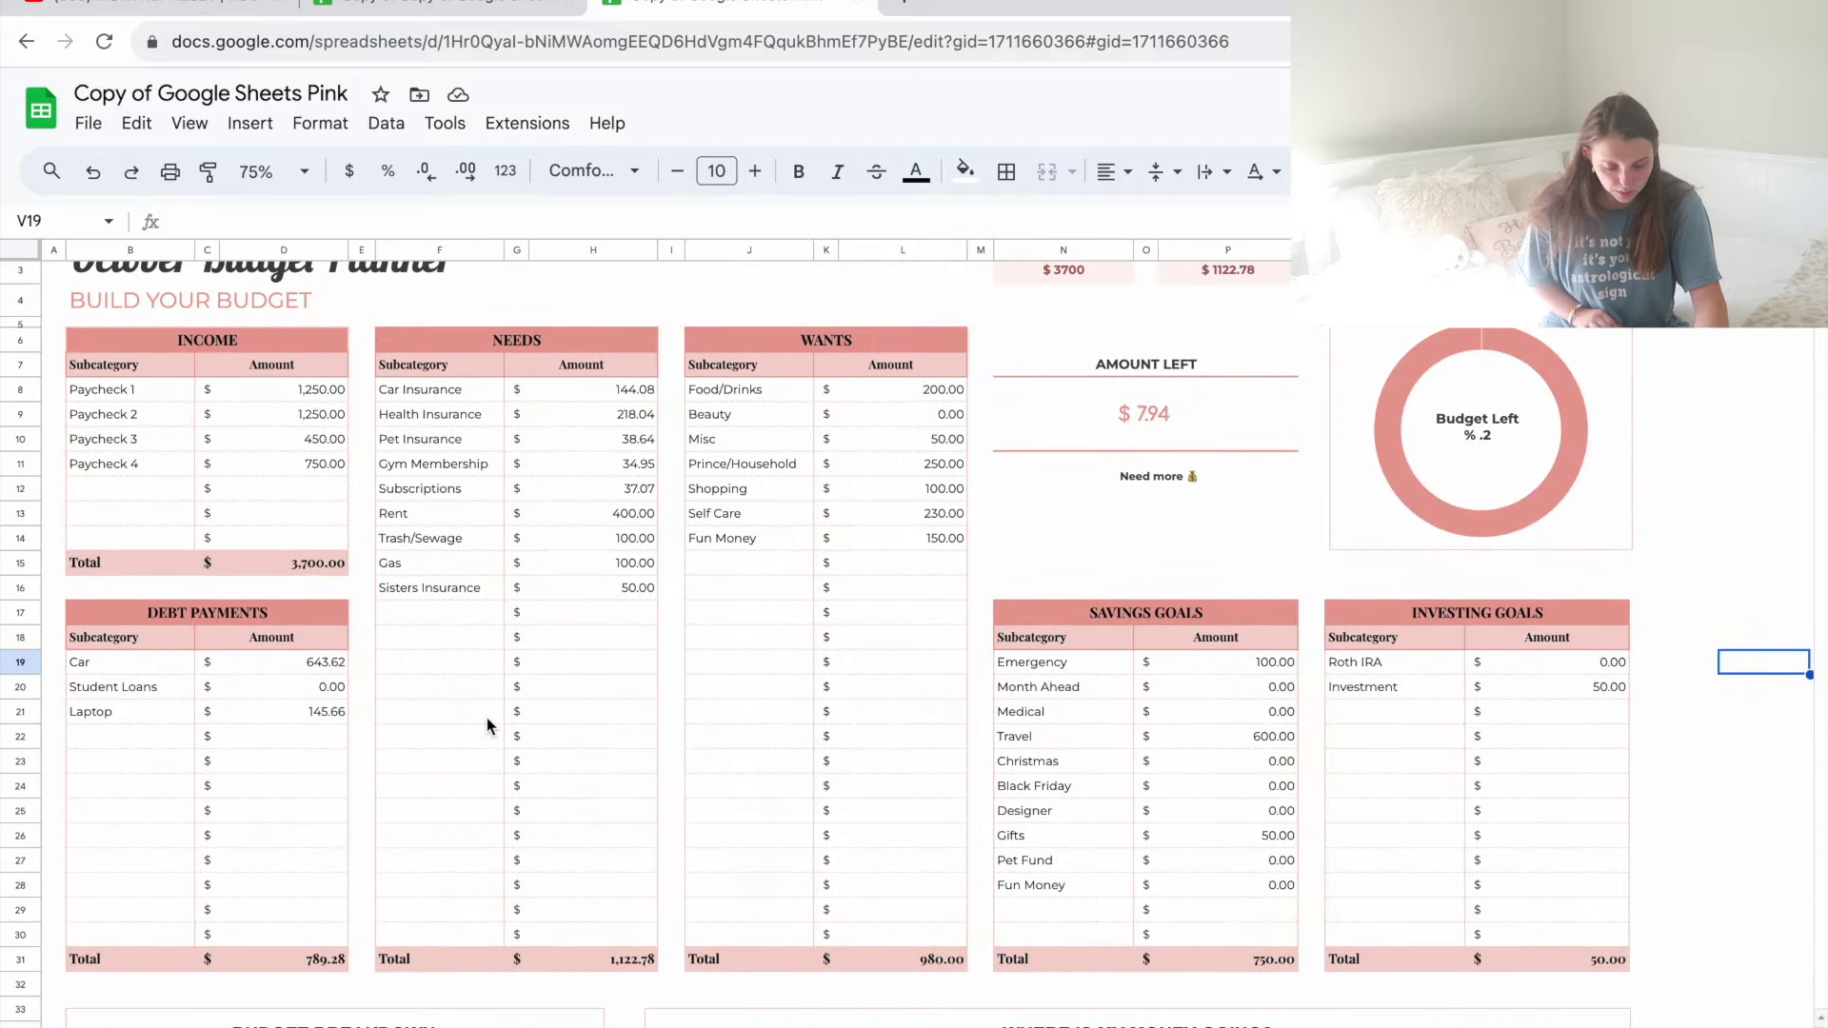
pyautogui.scroll(-1, 488, 723)
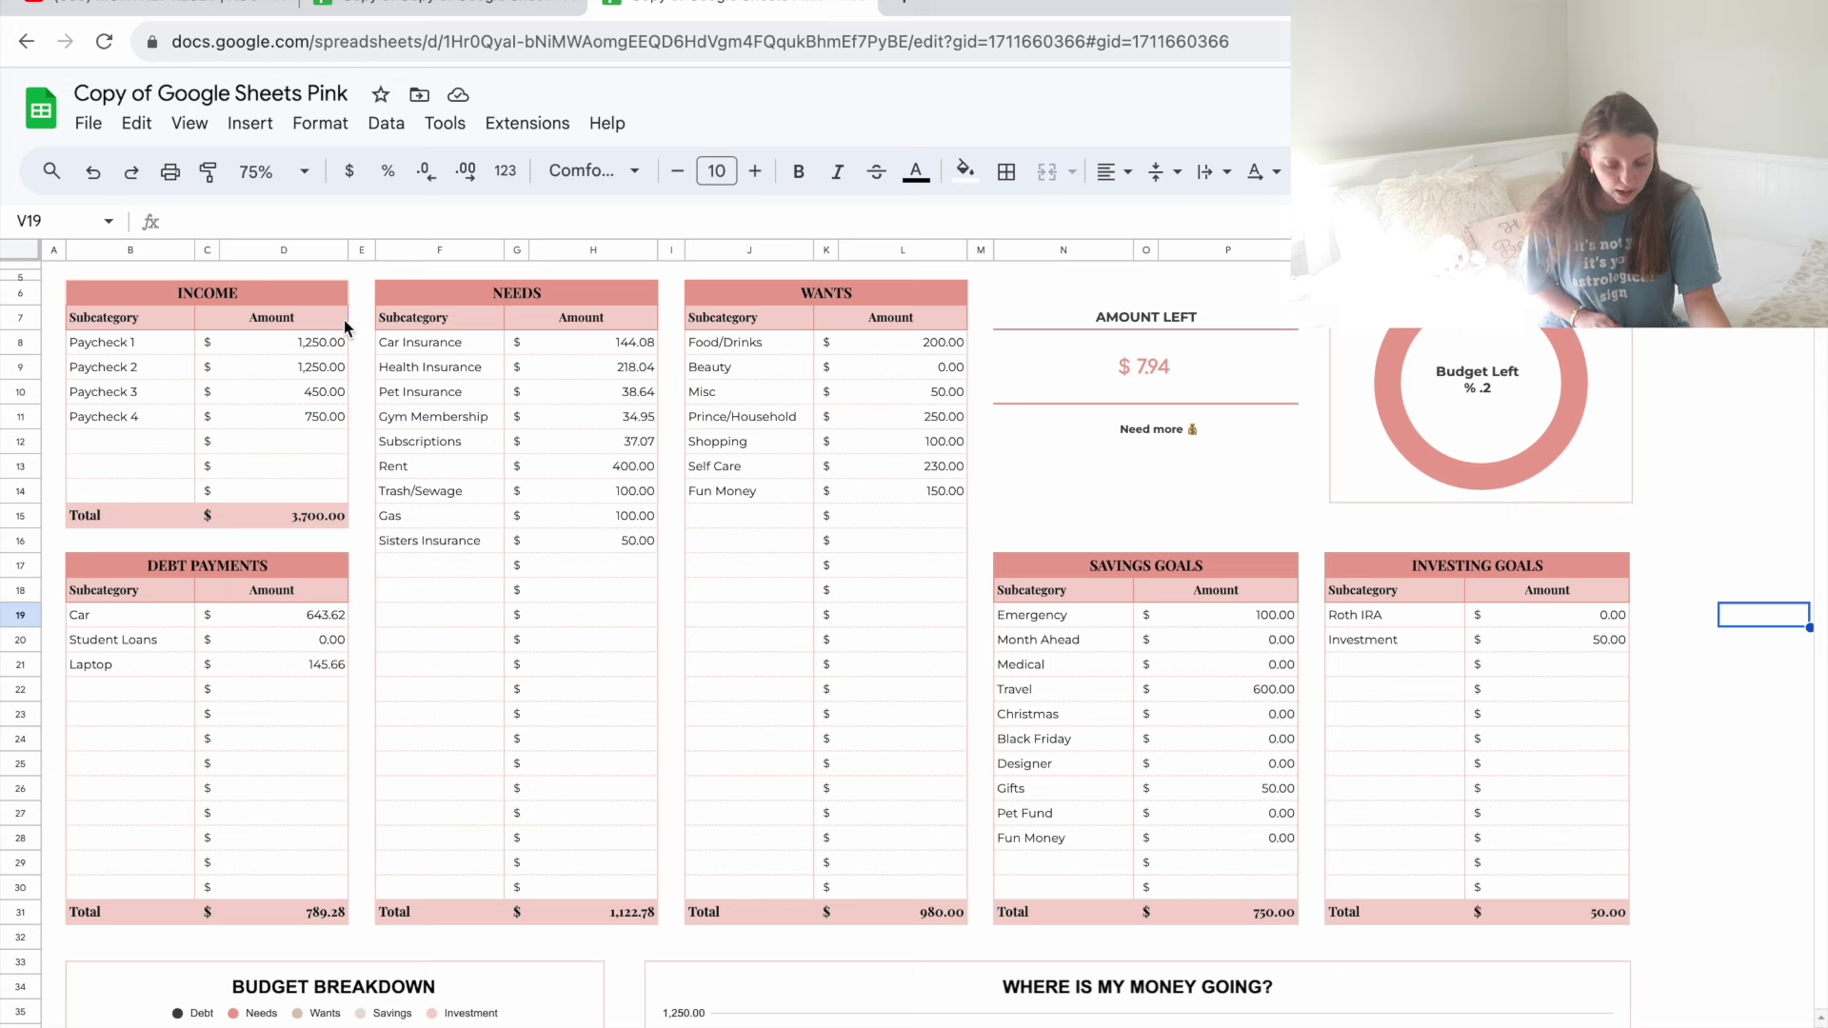
pyautogui.click(323, 342)
pyautogui.write('1,')
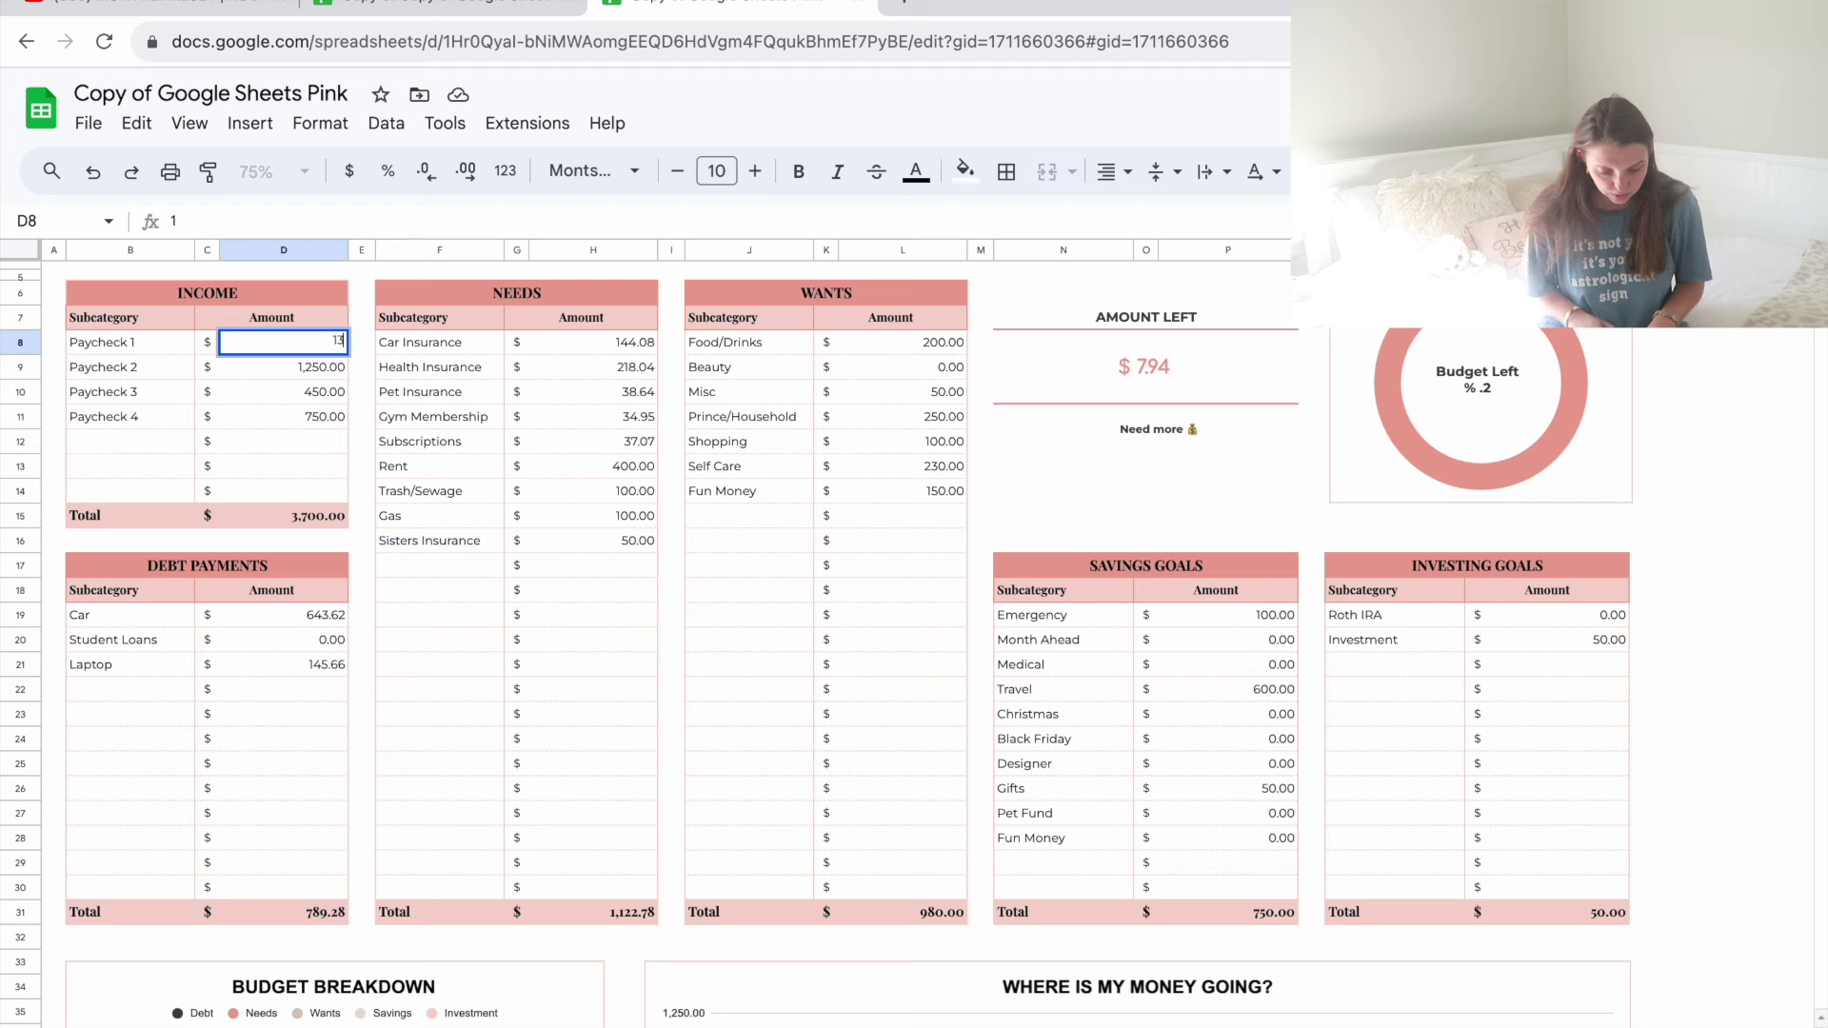
pyautogui.write('300')
pyautogui.press('Return')
pyautogui.write('1300')
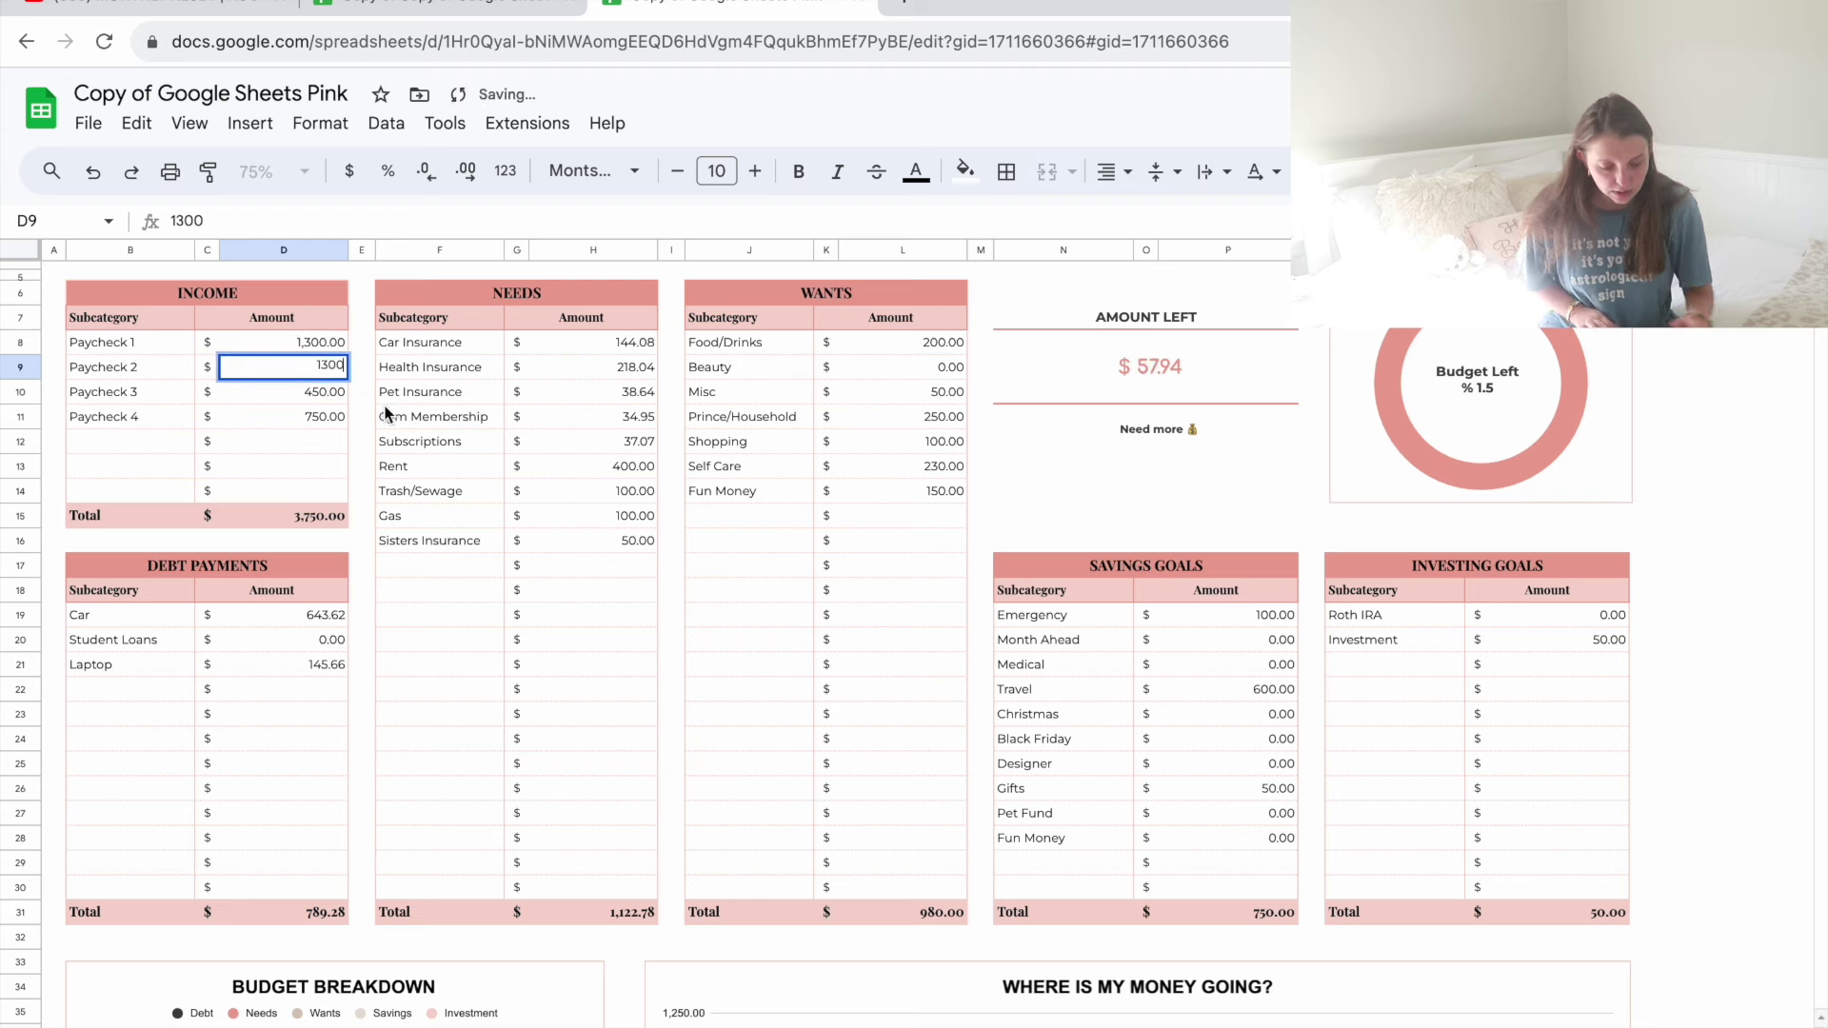
pyautogui.press('Return')
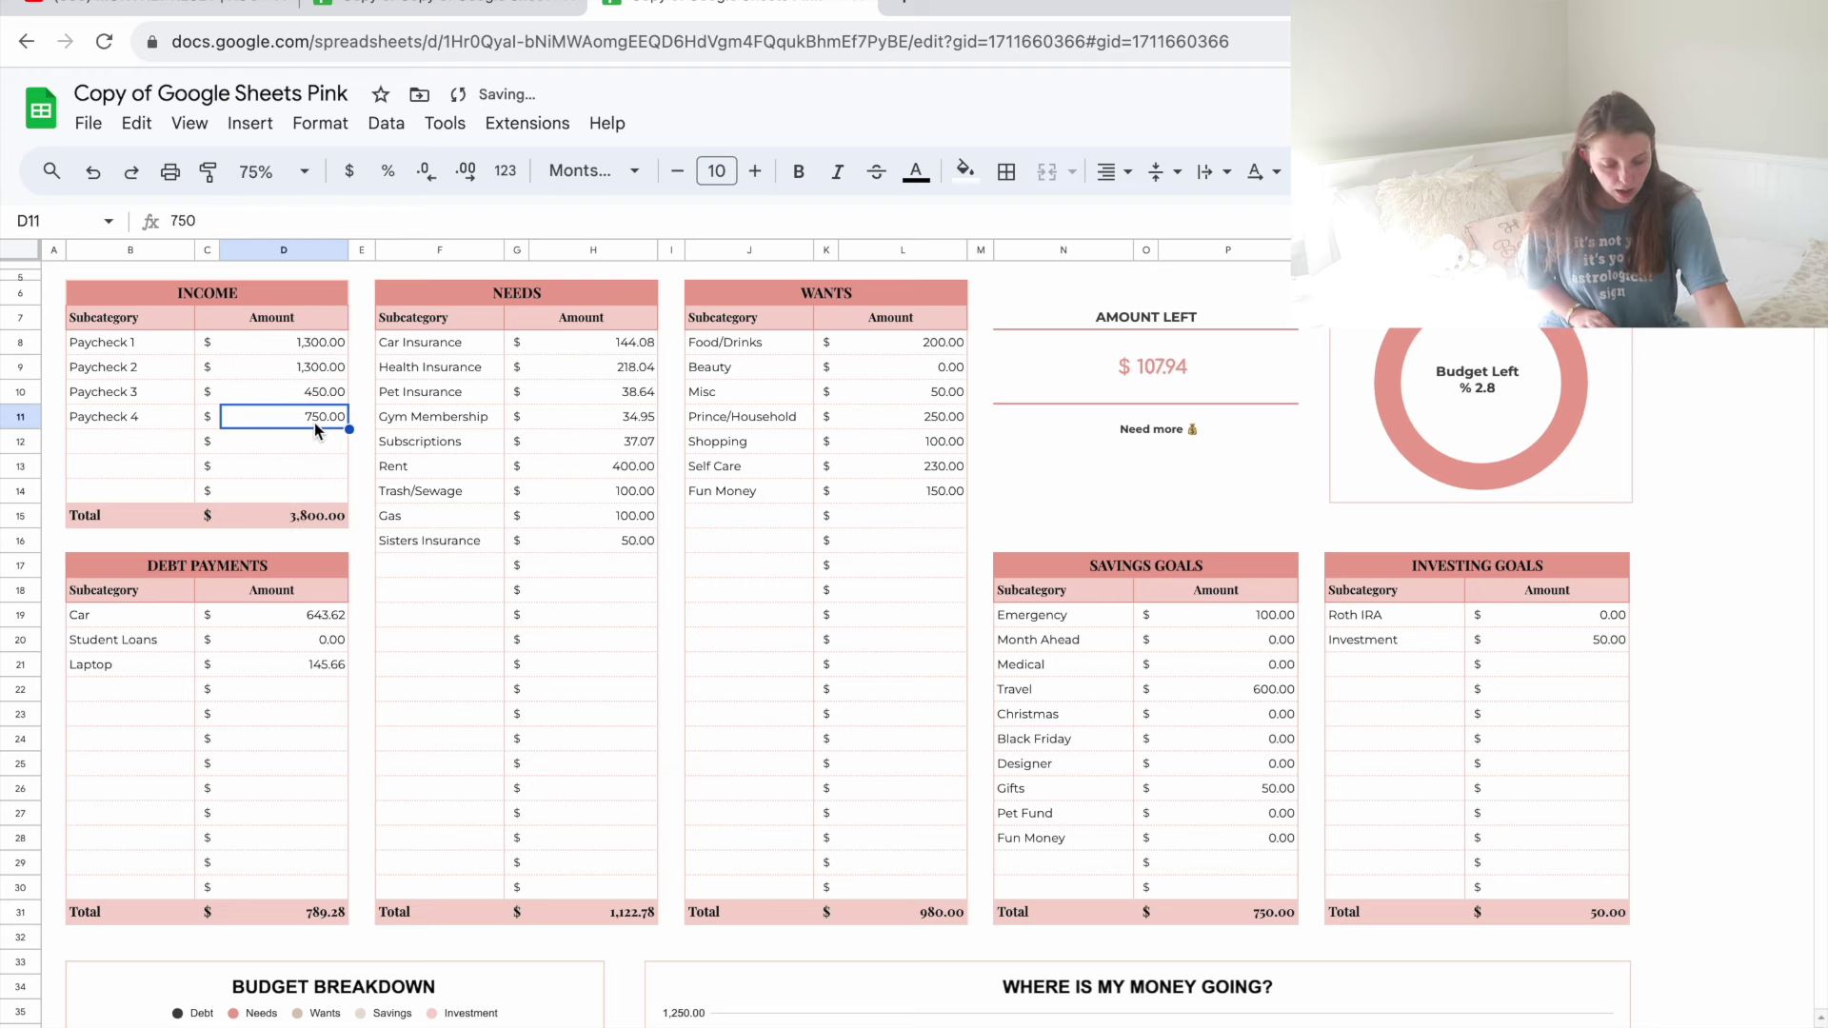
# Step: Review the October amounts for Paycheck 3, Paycheck 4 and the Student Loans debt payment
pyautogui.click(327, 400)
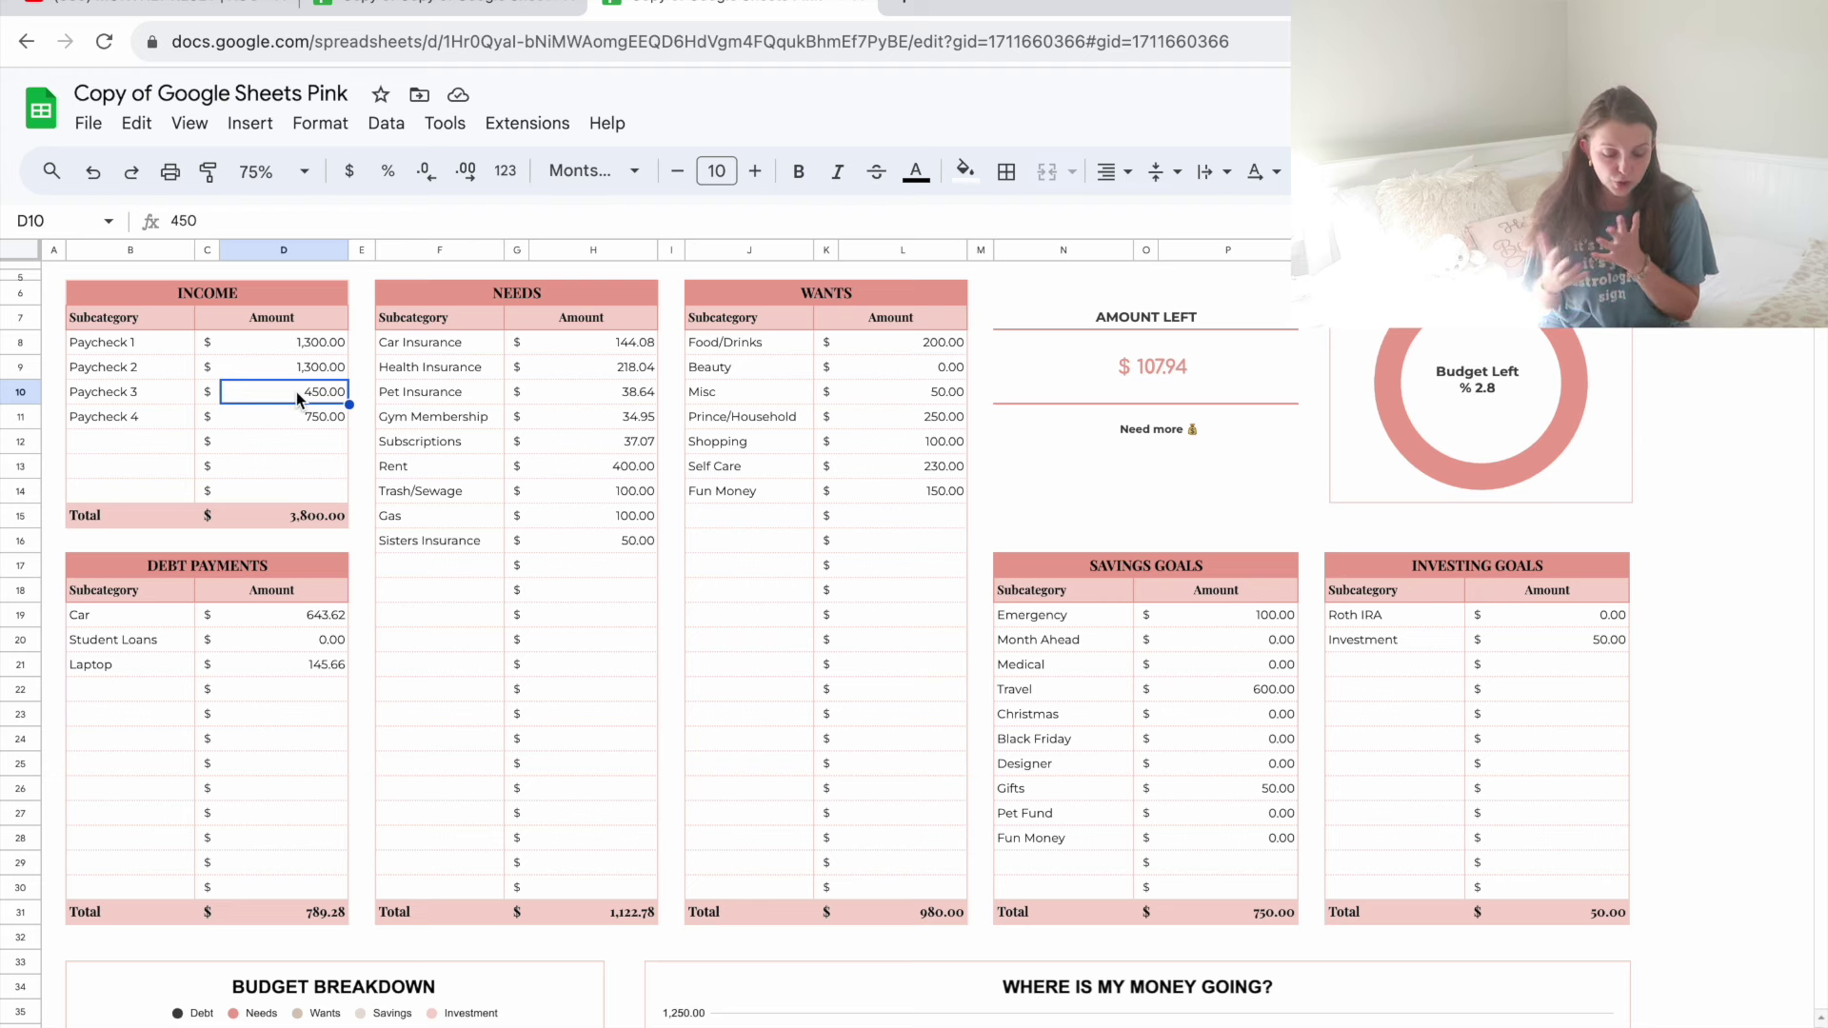
pyautogui.click(365, 394)
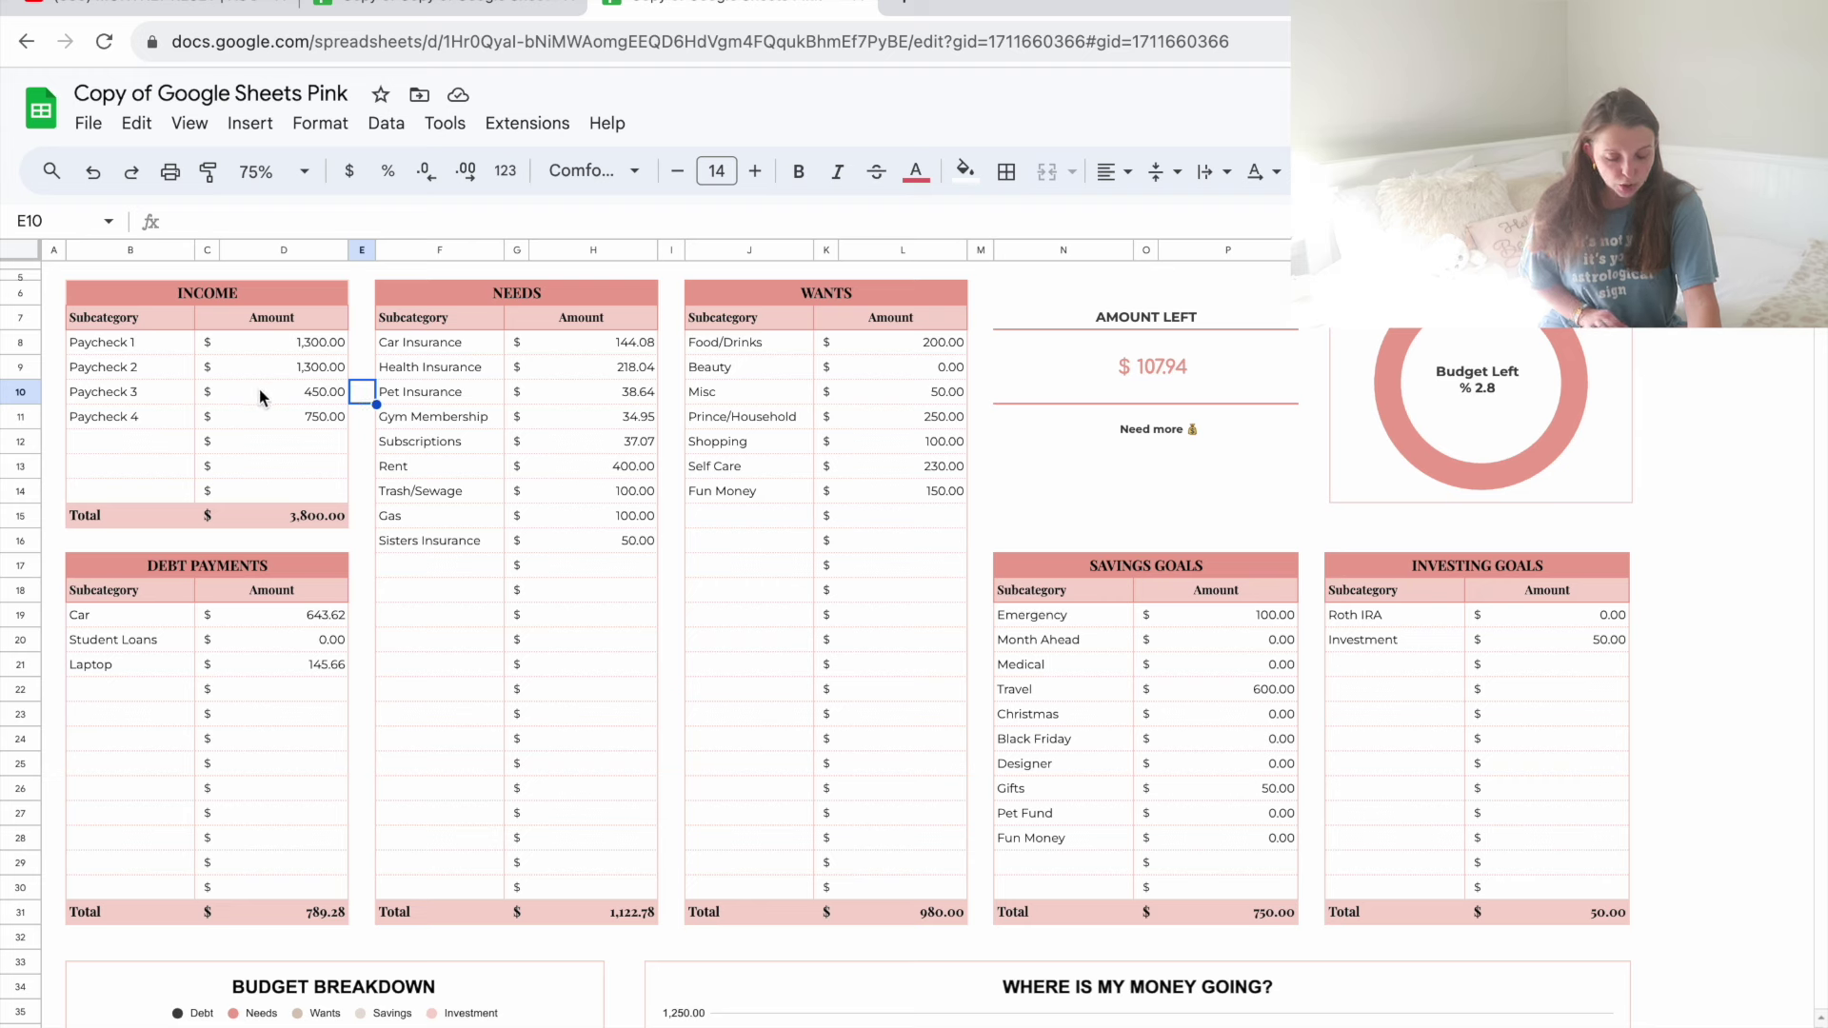
pyautogui.click(310, 392)
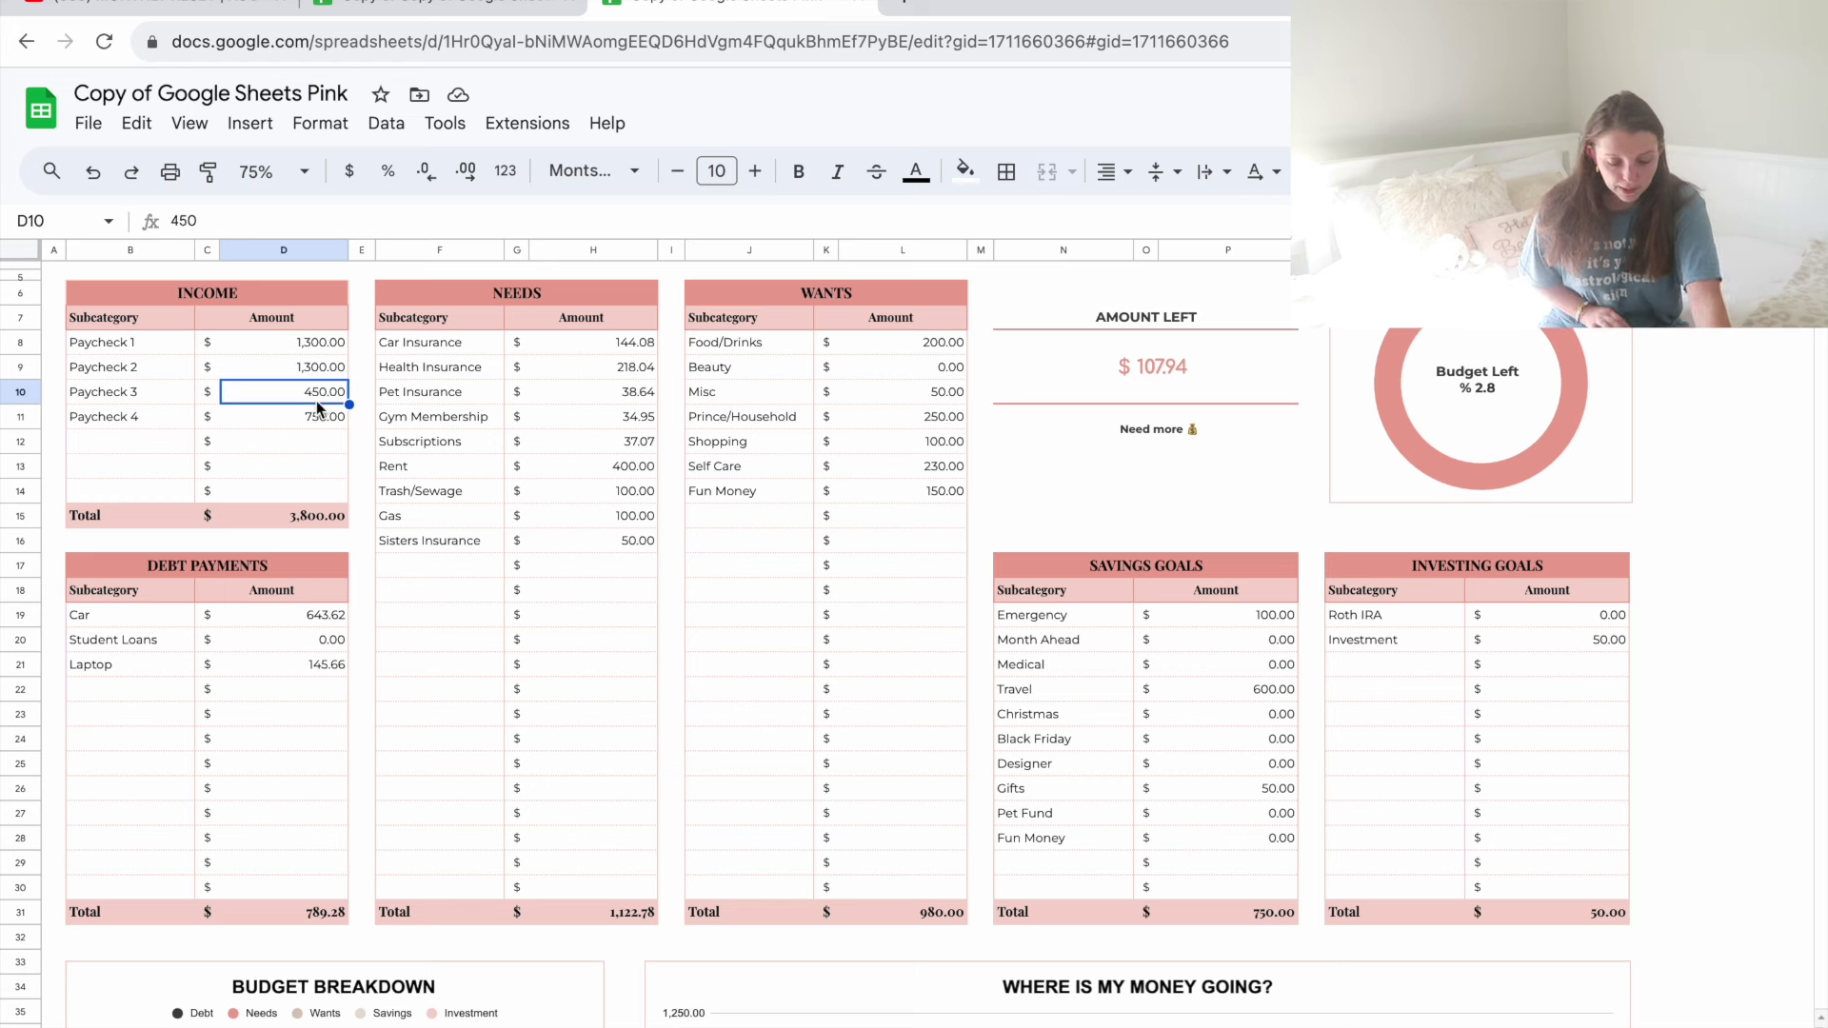
pyautogui.click(314, 417)
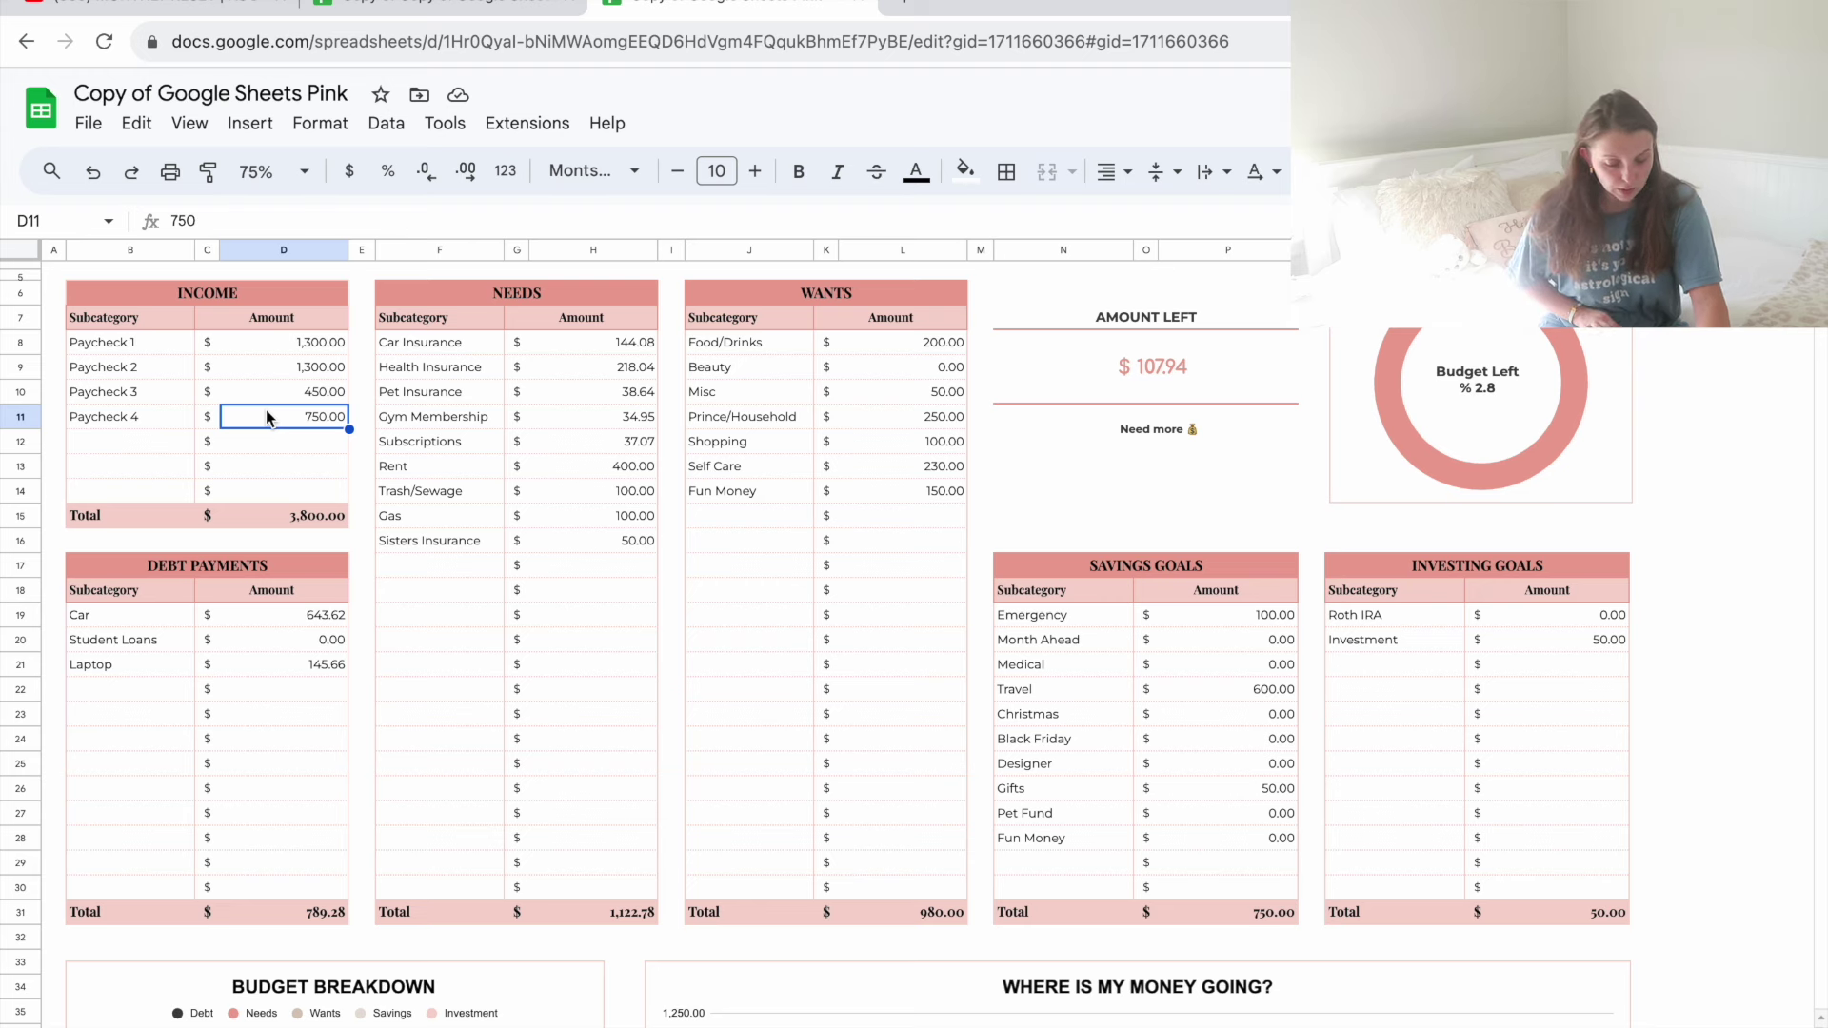
pyautogui.click(362, 451)
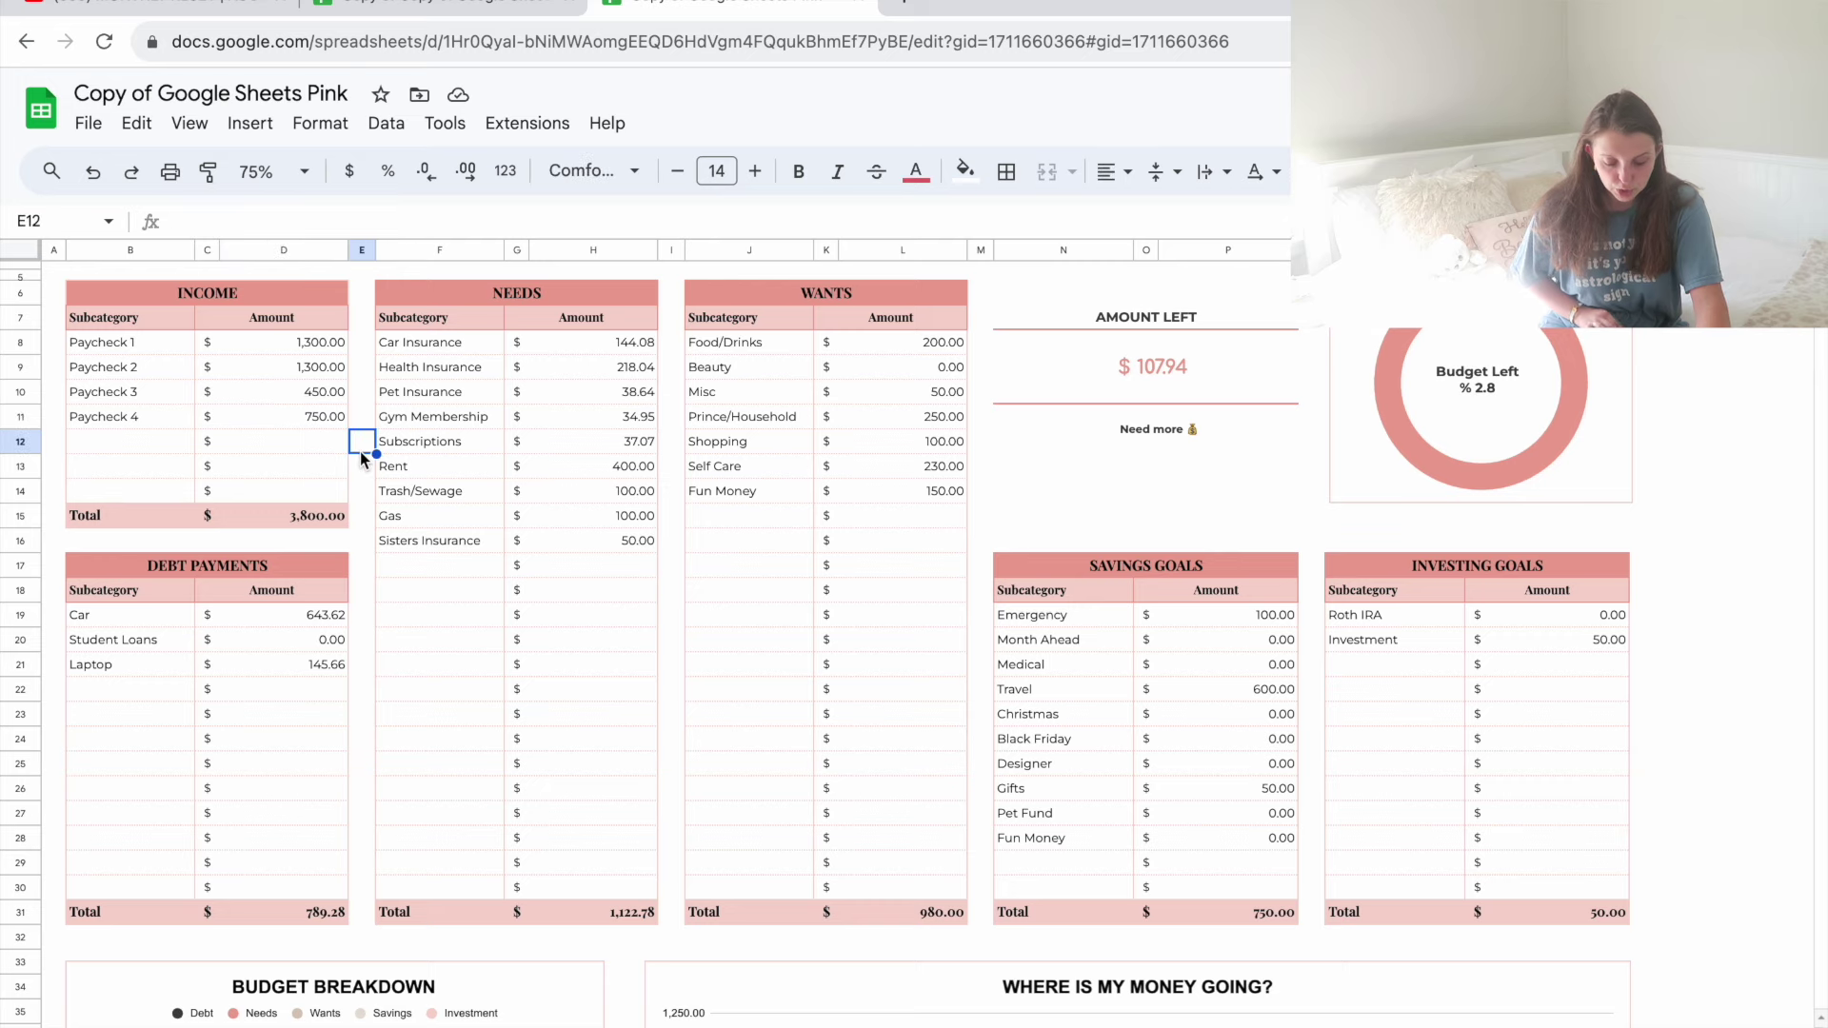
pyautogui.scroll(-3, 332, 512)
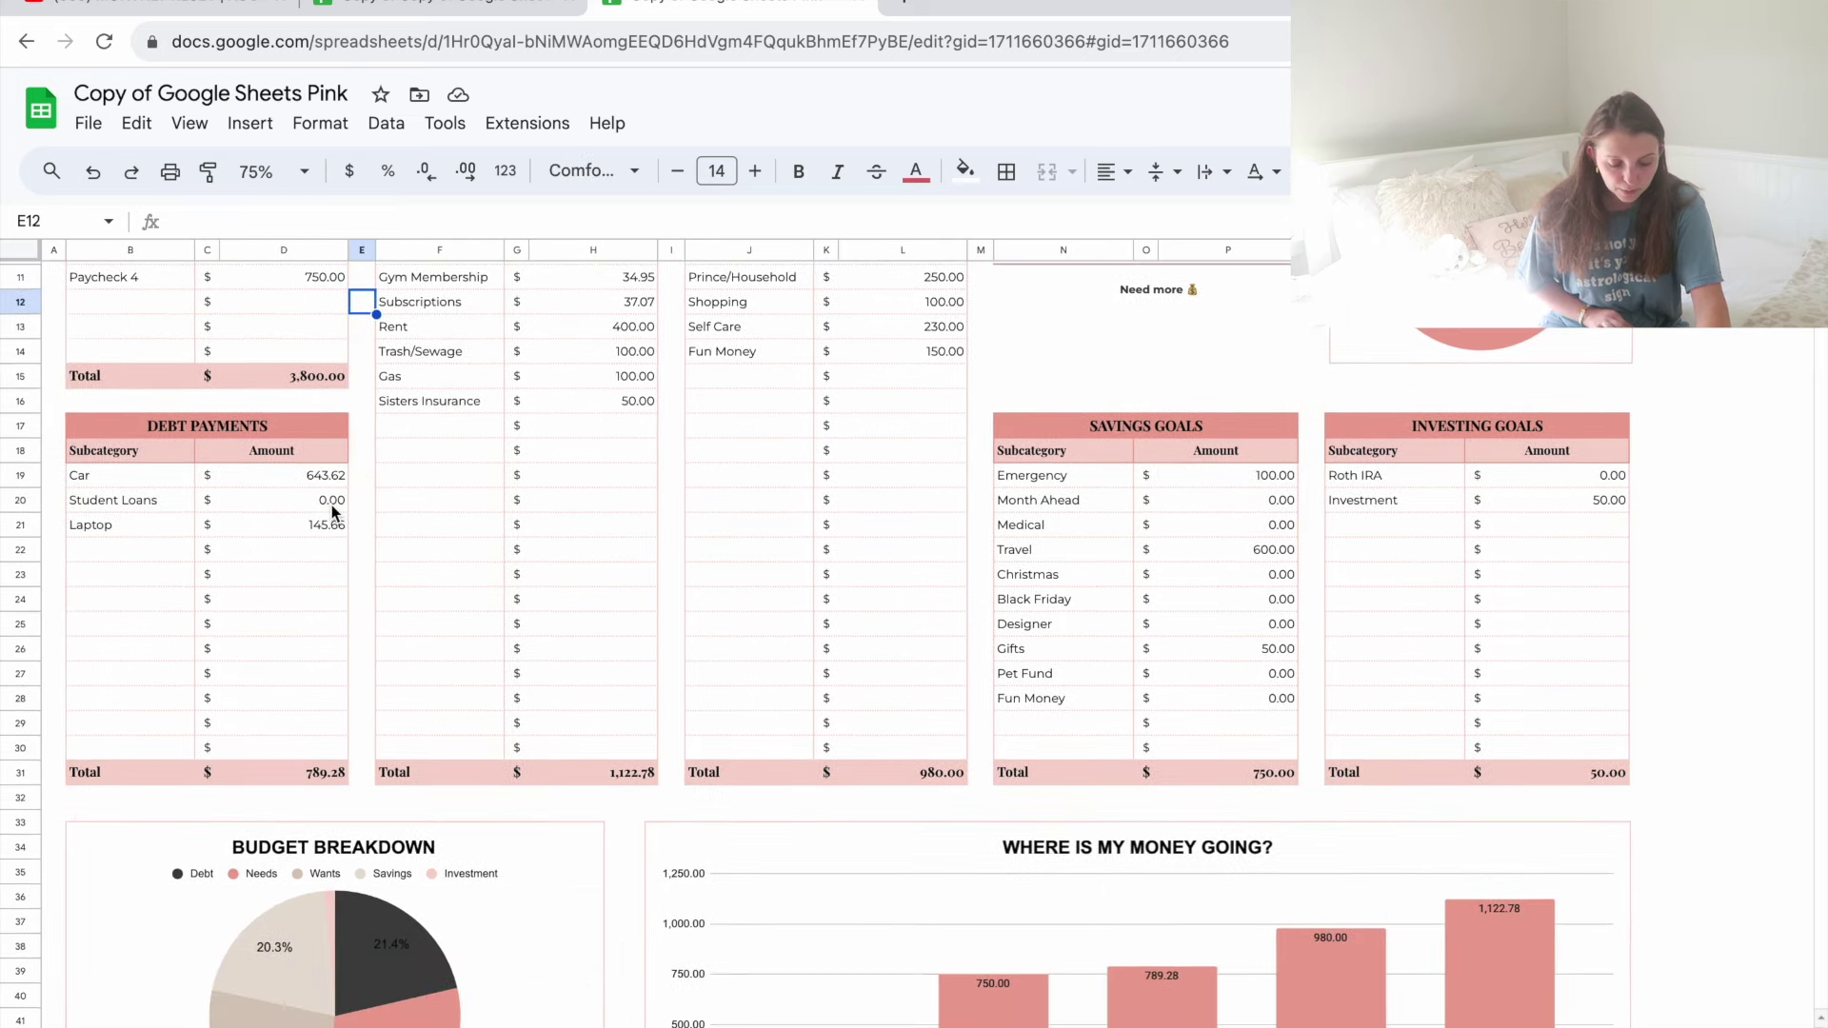
pyautogui.click(322, 505)
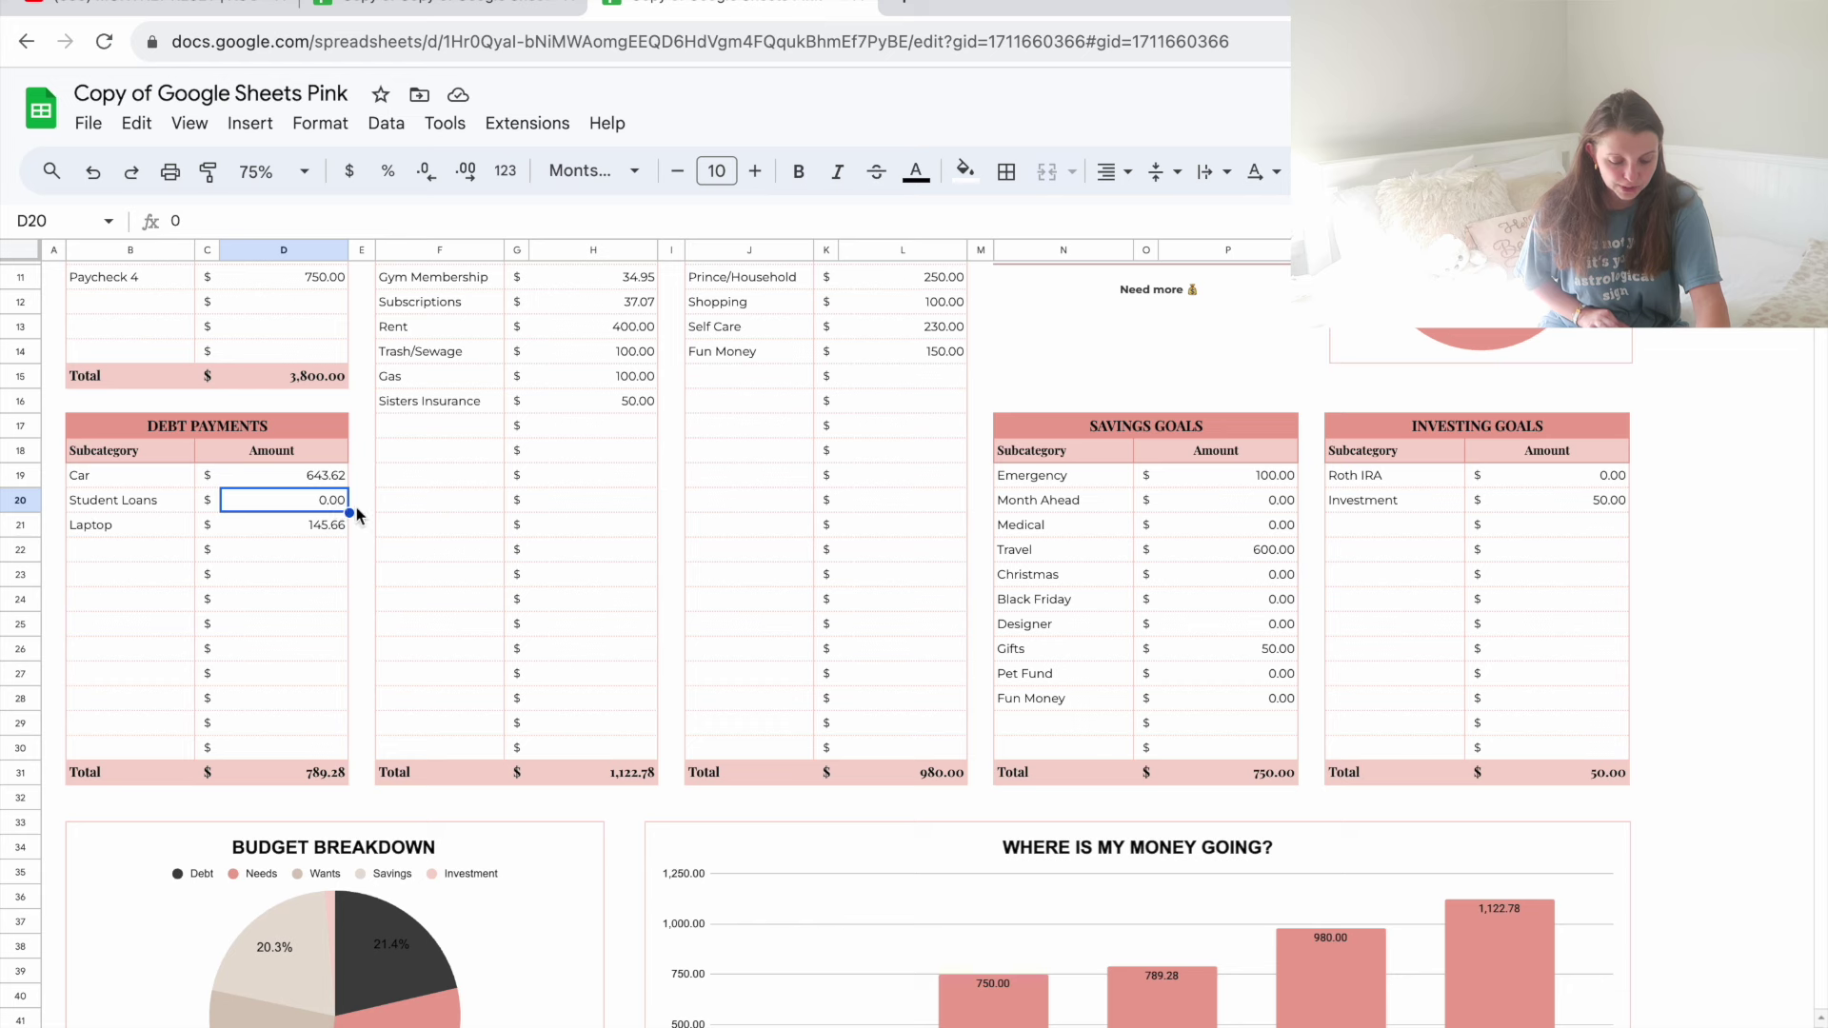
pyautogui.click(356, 506)
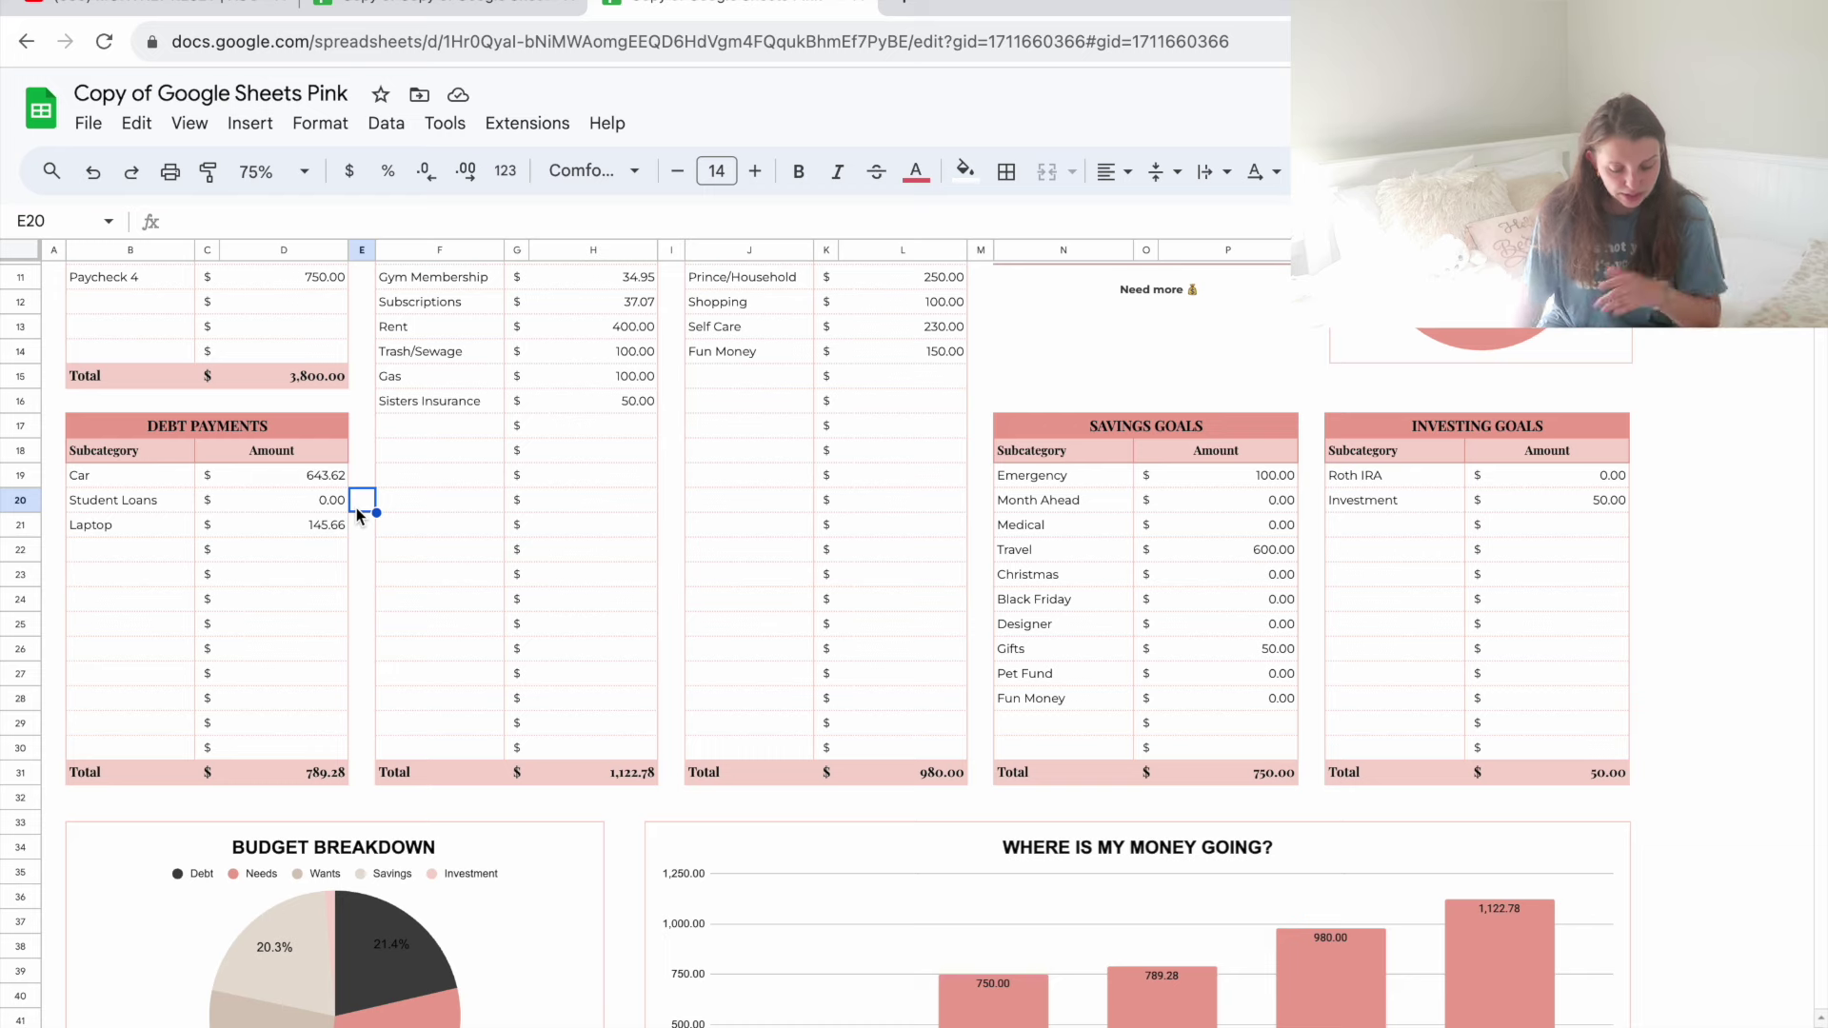
# Step: Check the October Needs amounts from Car Insurance to Sisters Insurance and set Gas to 150
pyautogui.scroll(3, 356, 511)
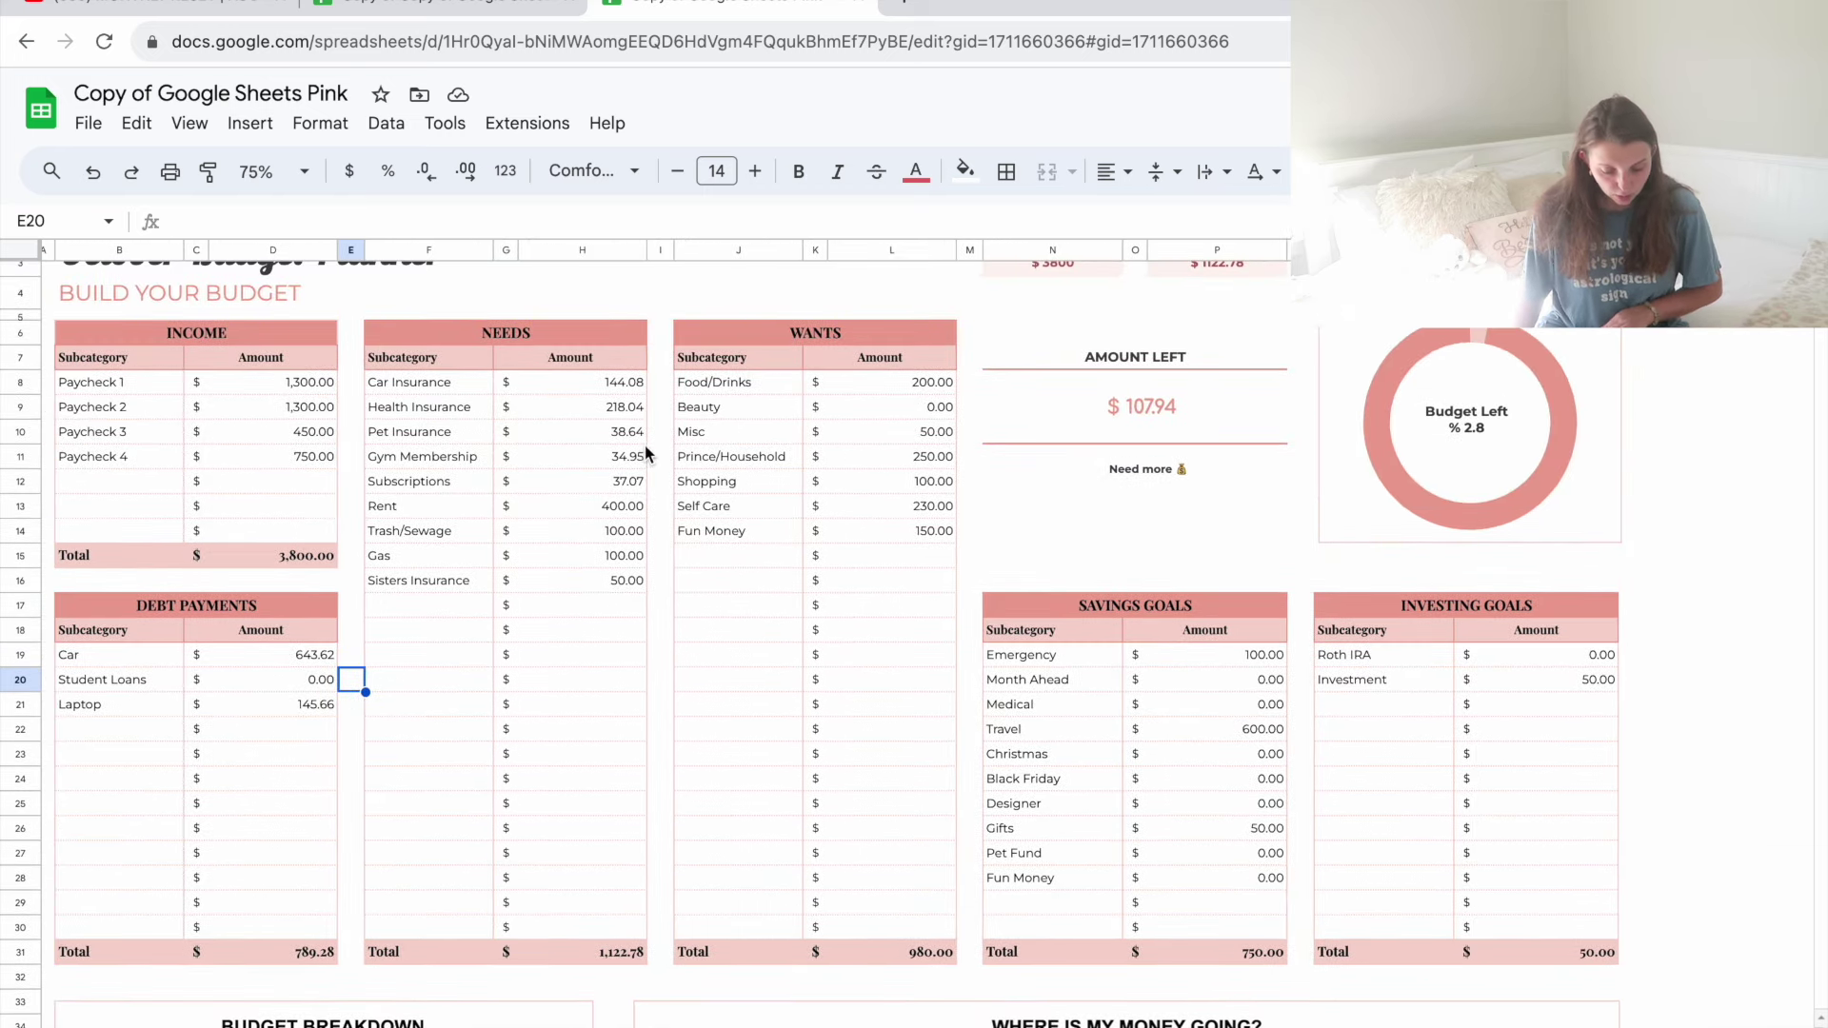
pyautogui.click(664, 435)
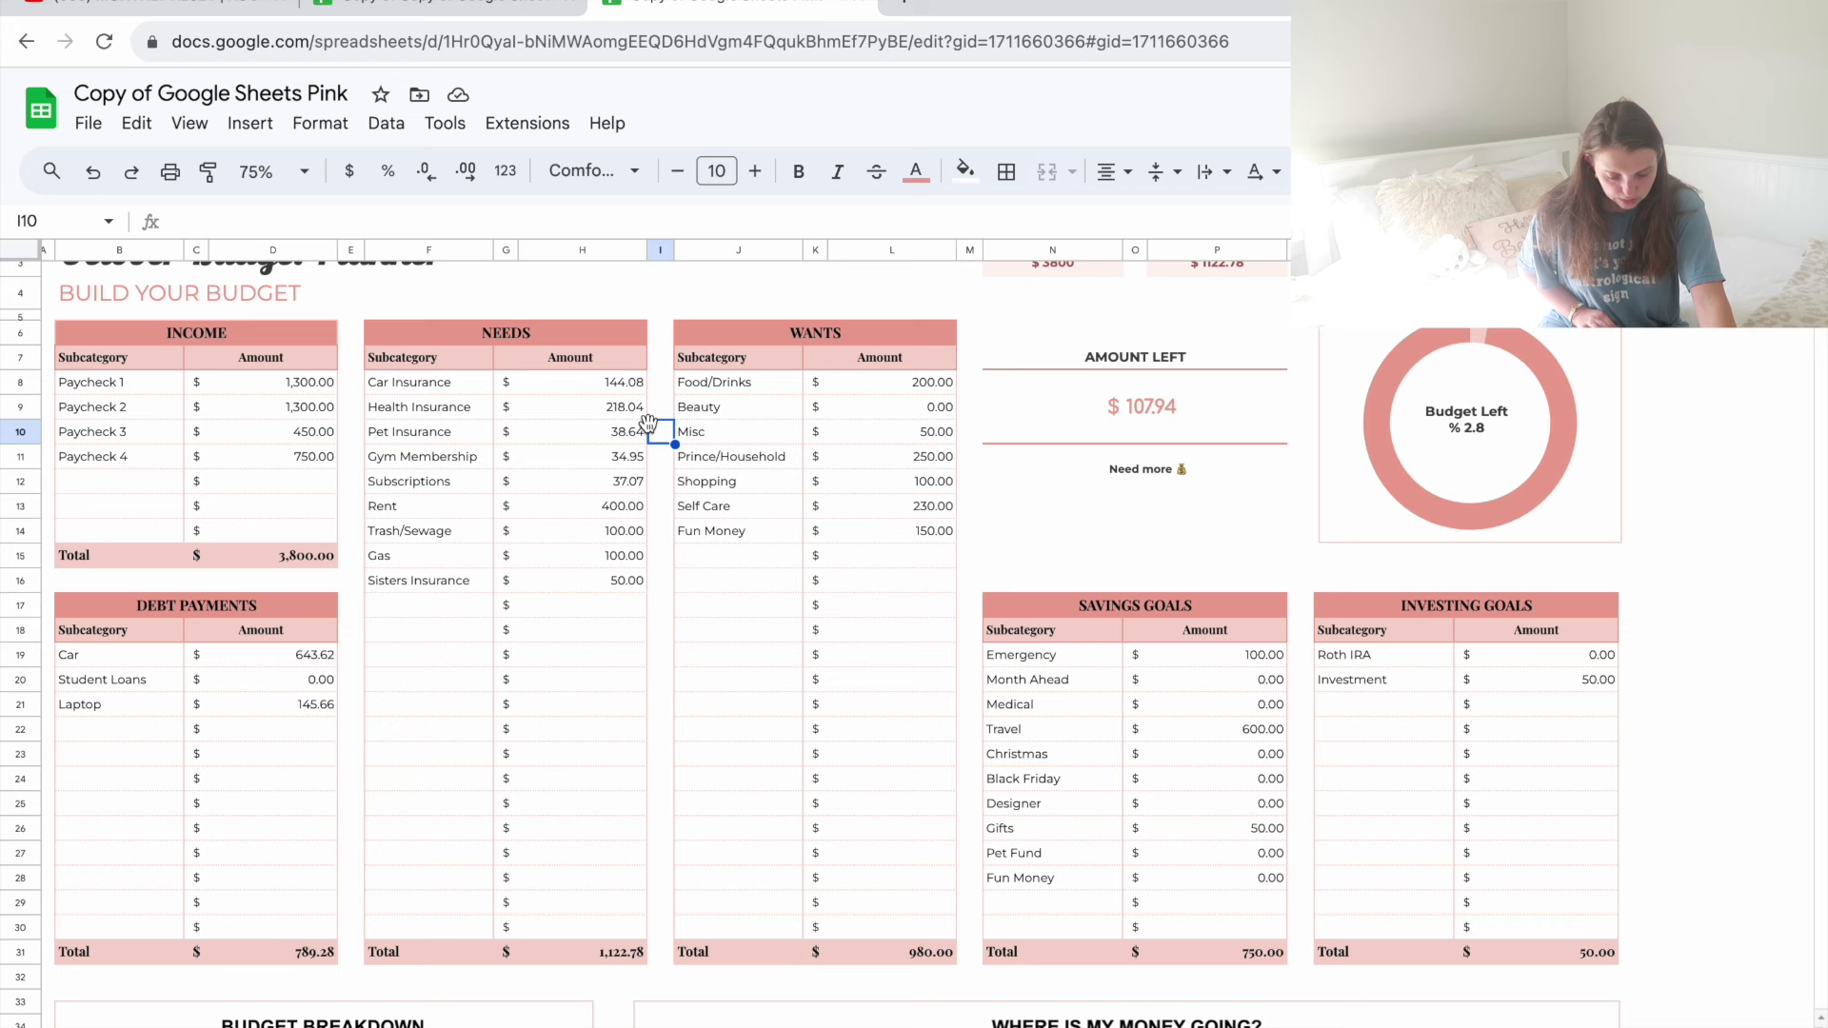
pyautogui.click(634, 487)
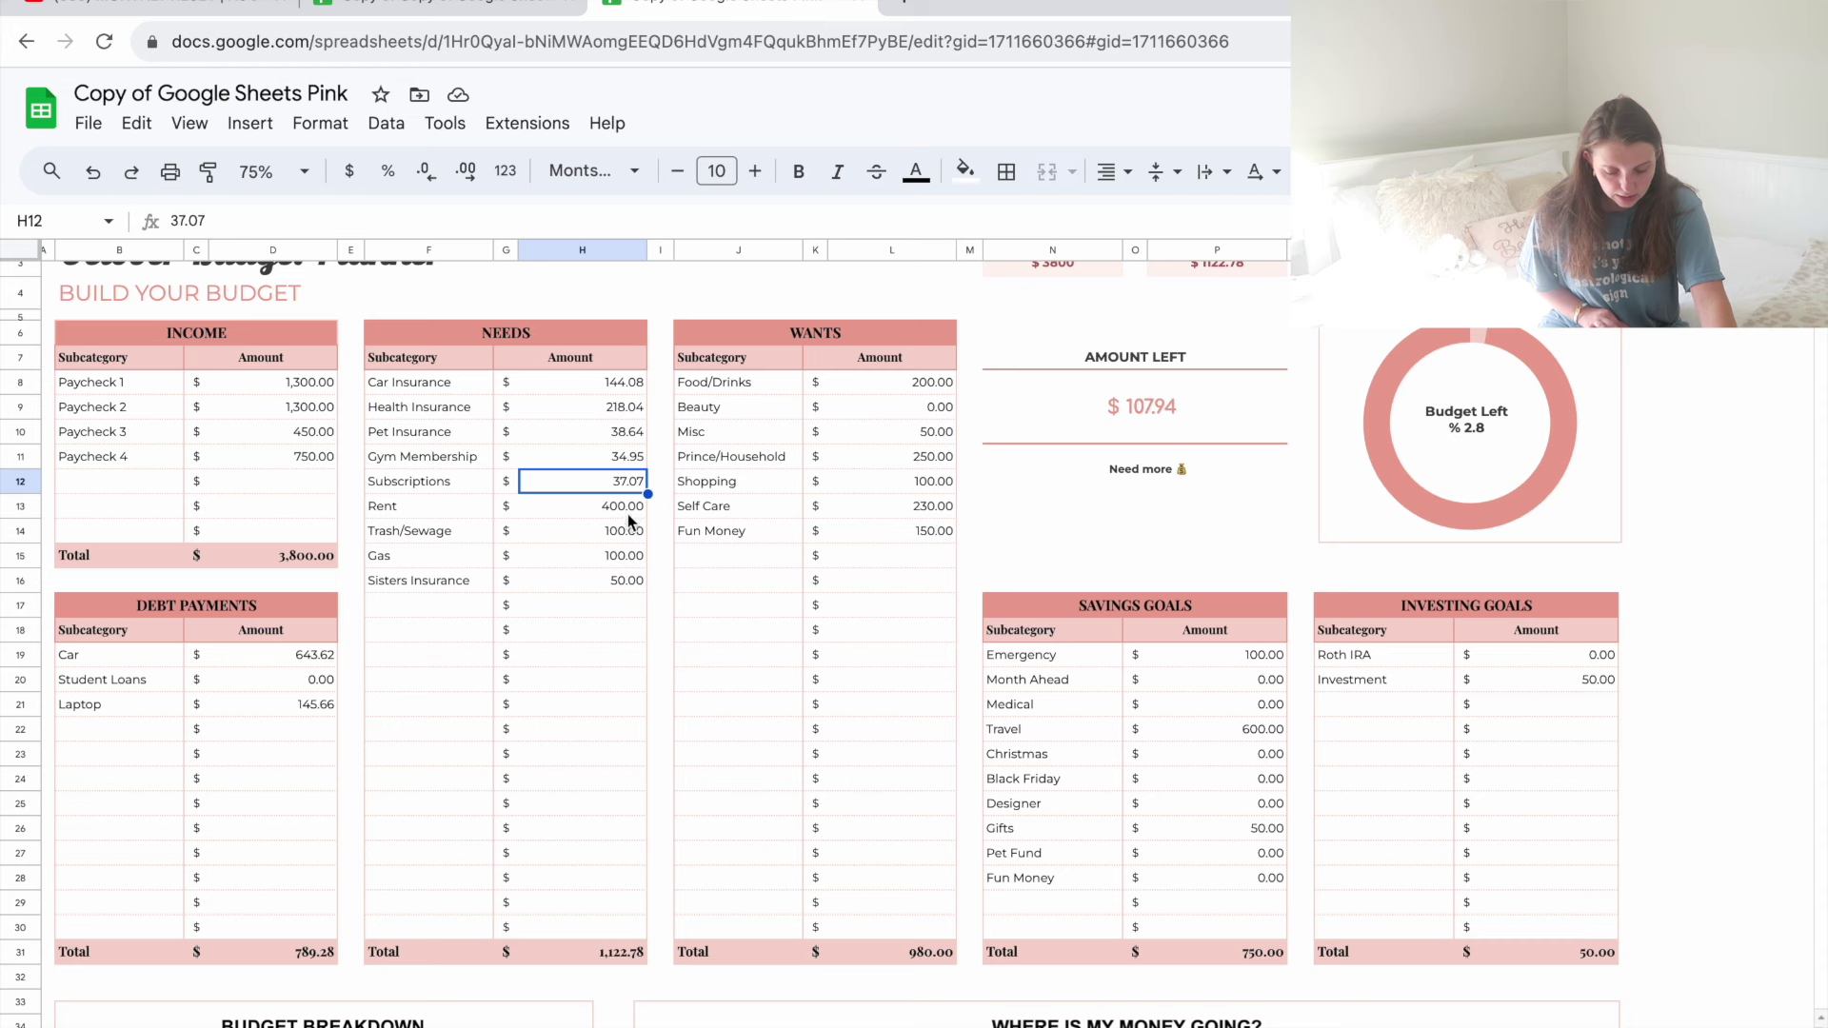
pyautogui.click(619, 583)
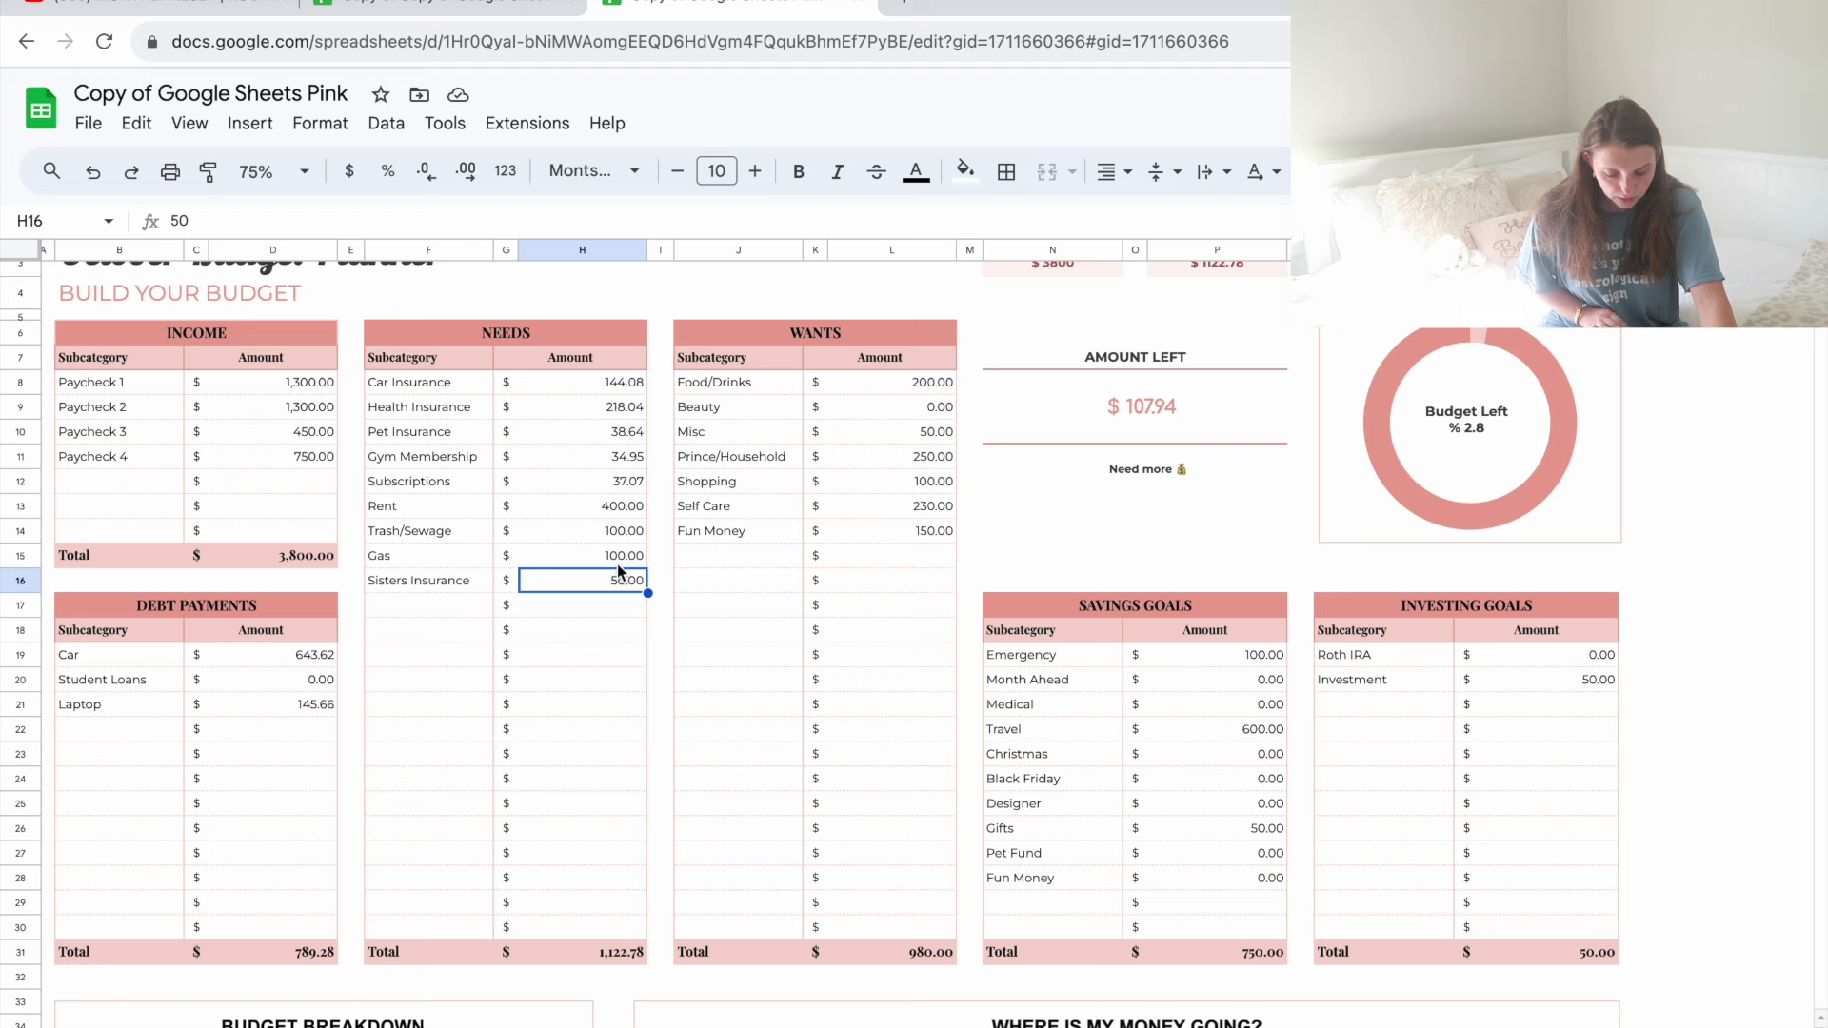
pyautogui.click(615, 560)
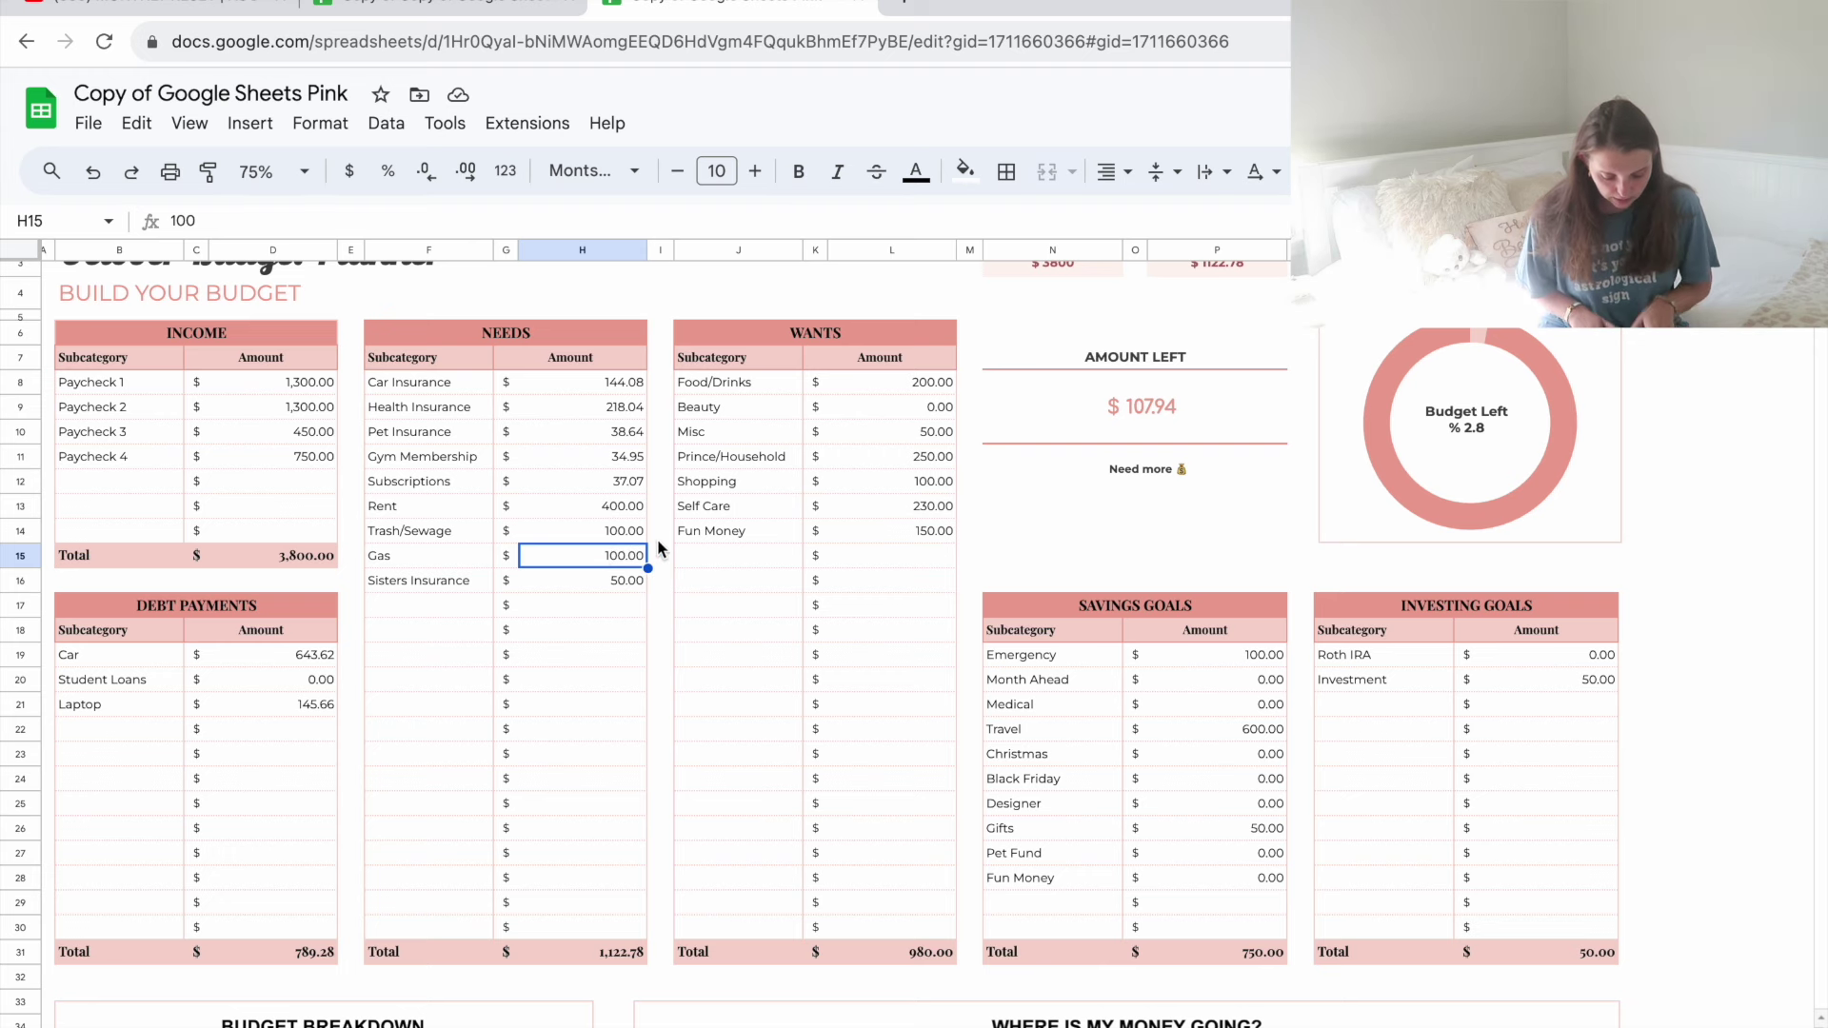
pyautogui.write('150')
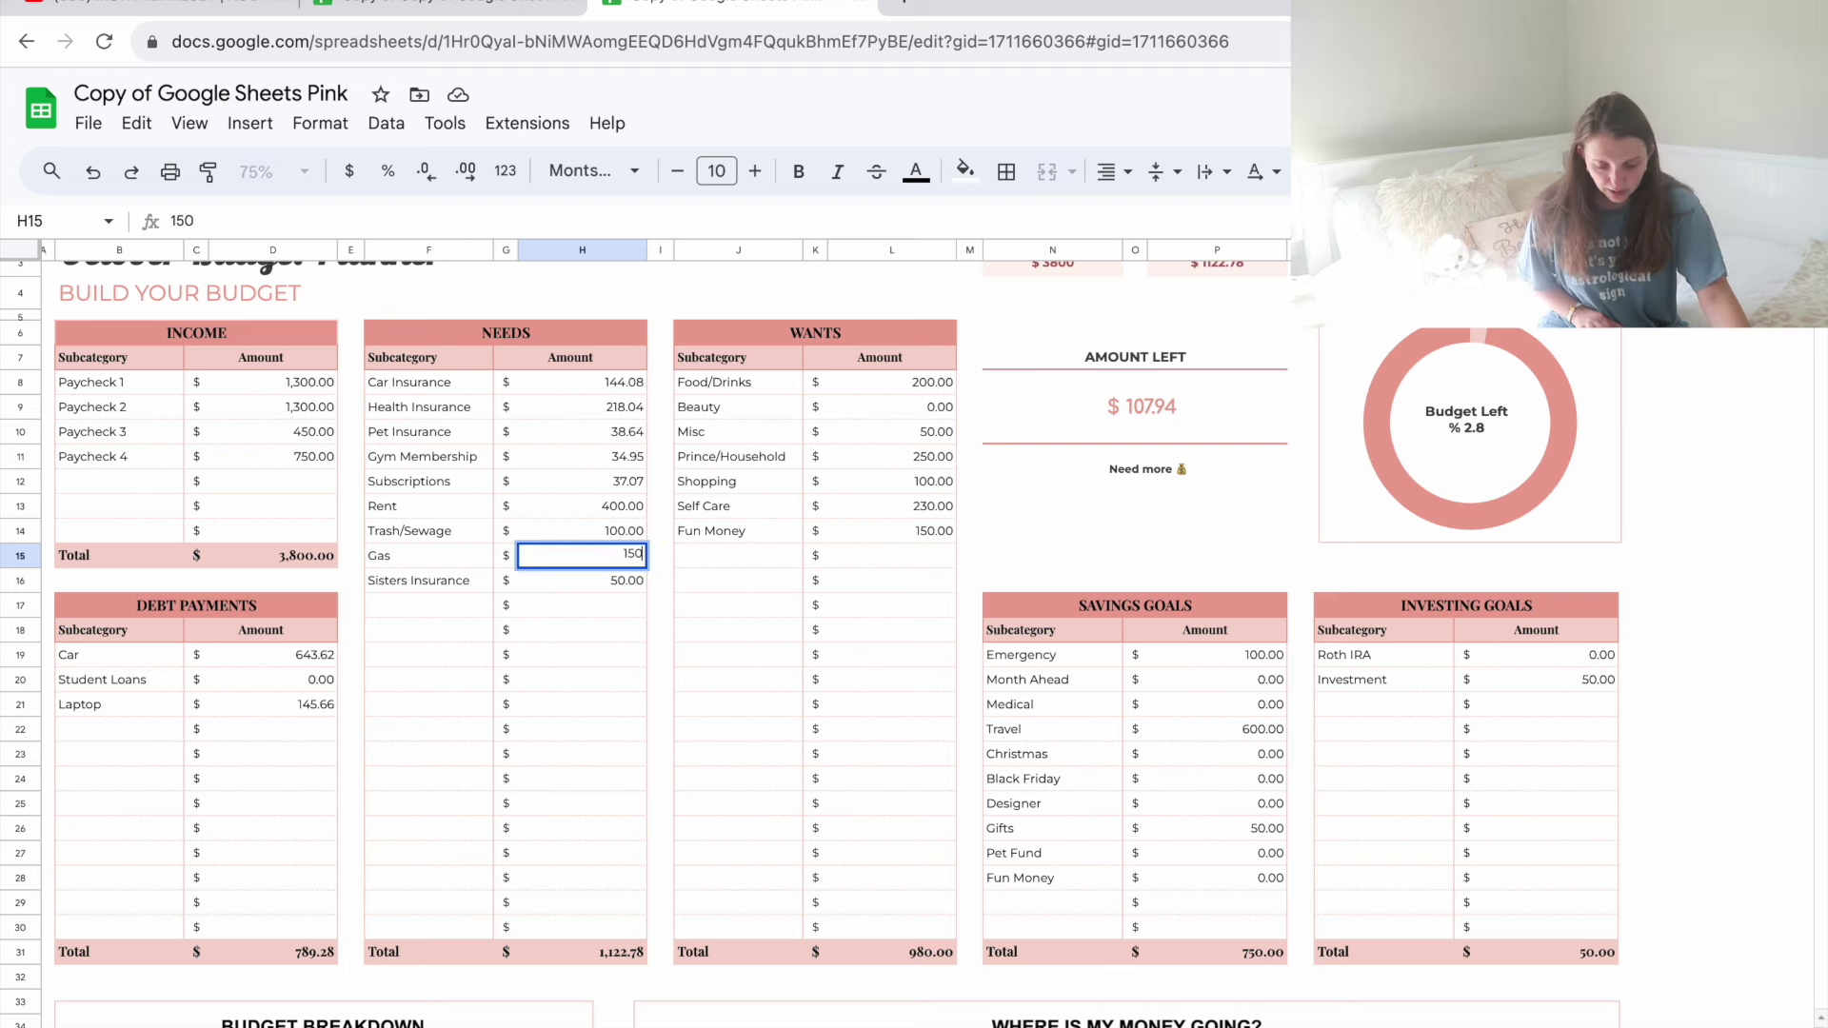
pyautogui.click(935, 300)
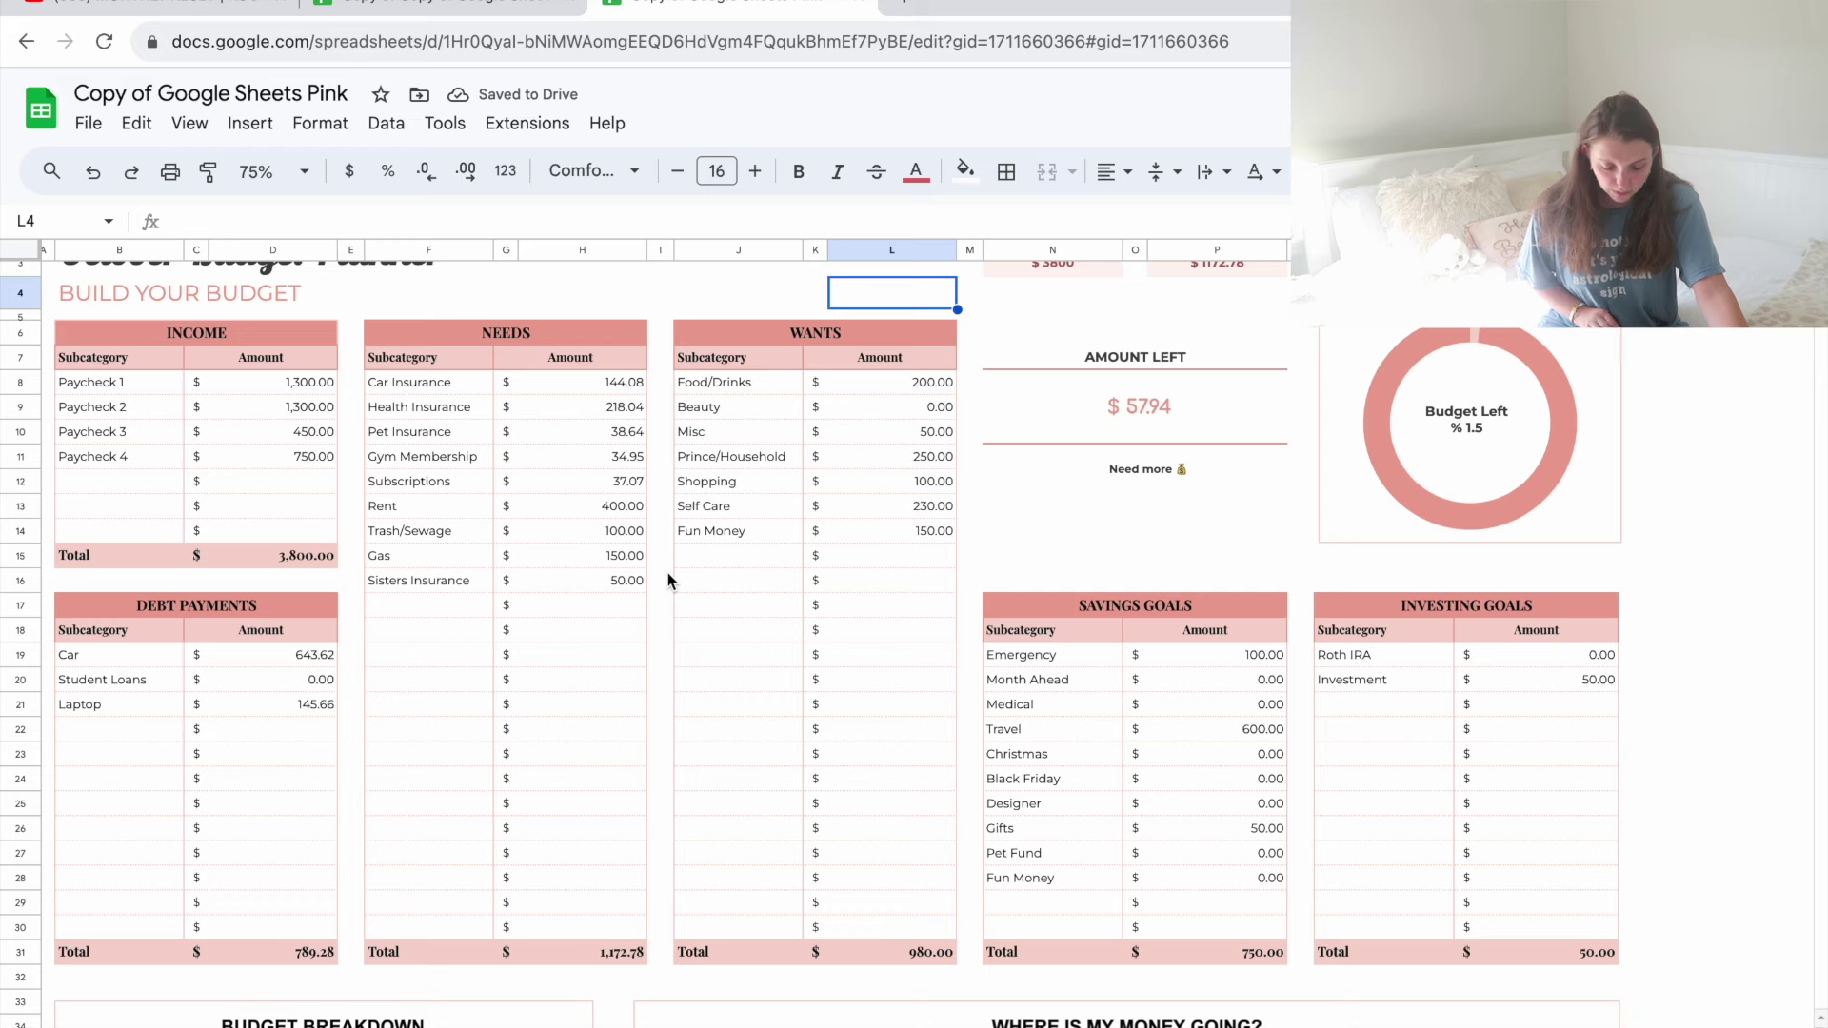
# Step: Review the October Wants amounts for Food/Drinks, Beauty and Misc
pyautogui.scroll(1, 668, 578)
pyautogui.hscroll(2, 668, 578)
pyautogui.click(888, 474)
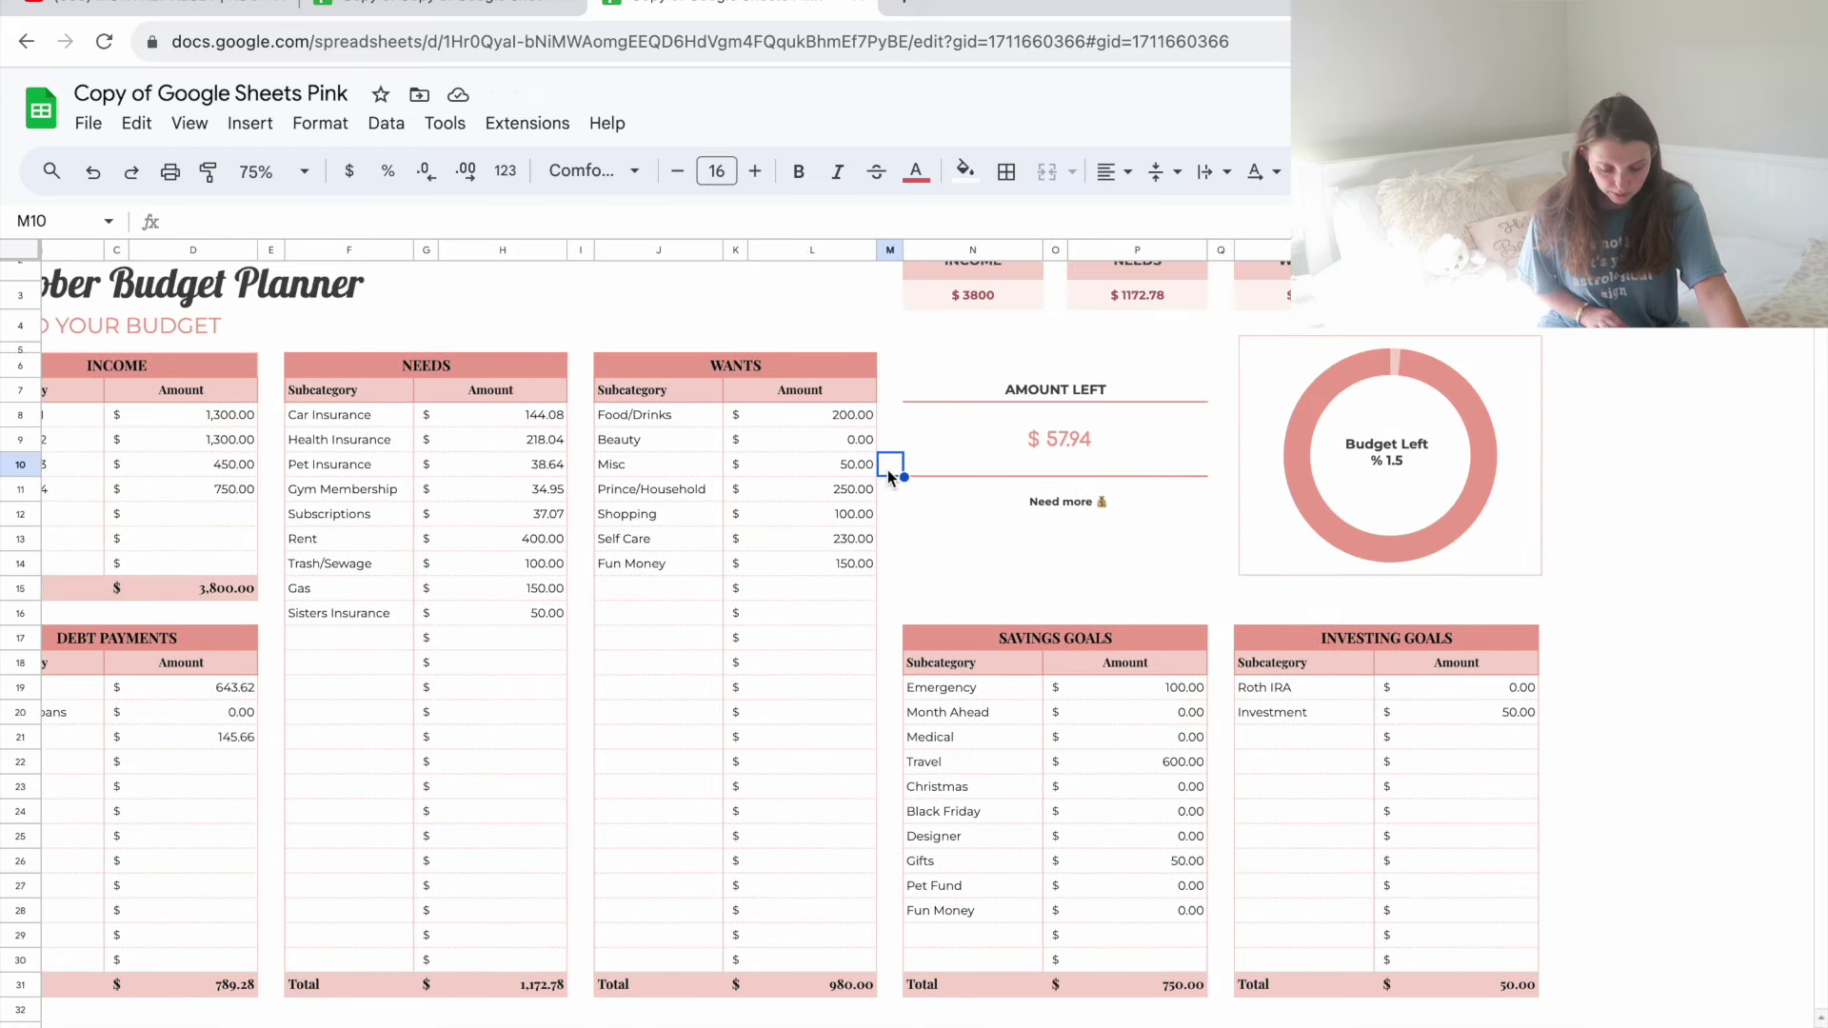
pyautogui.scroll(1, 697, 582)
pyautogui.hscroll(2, 697, 583)
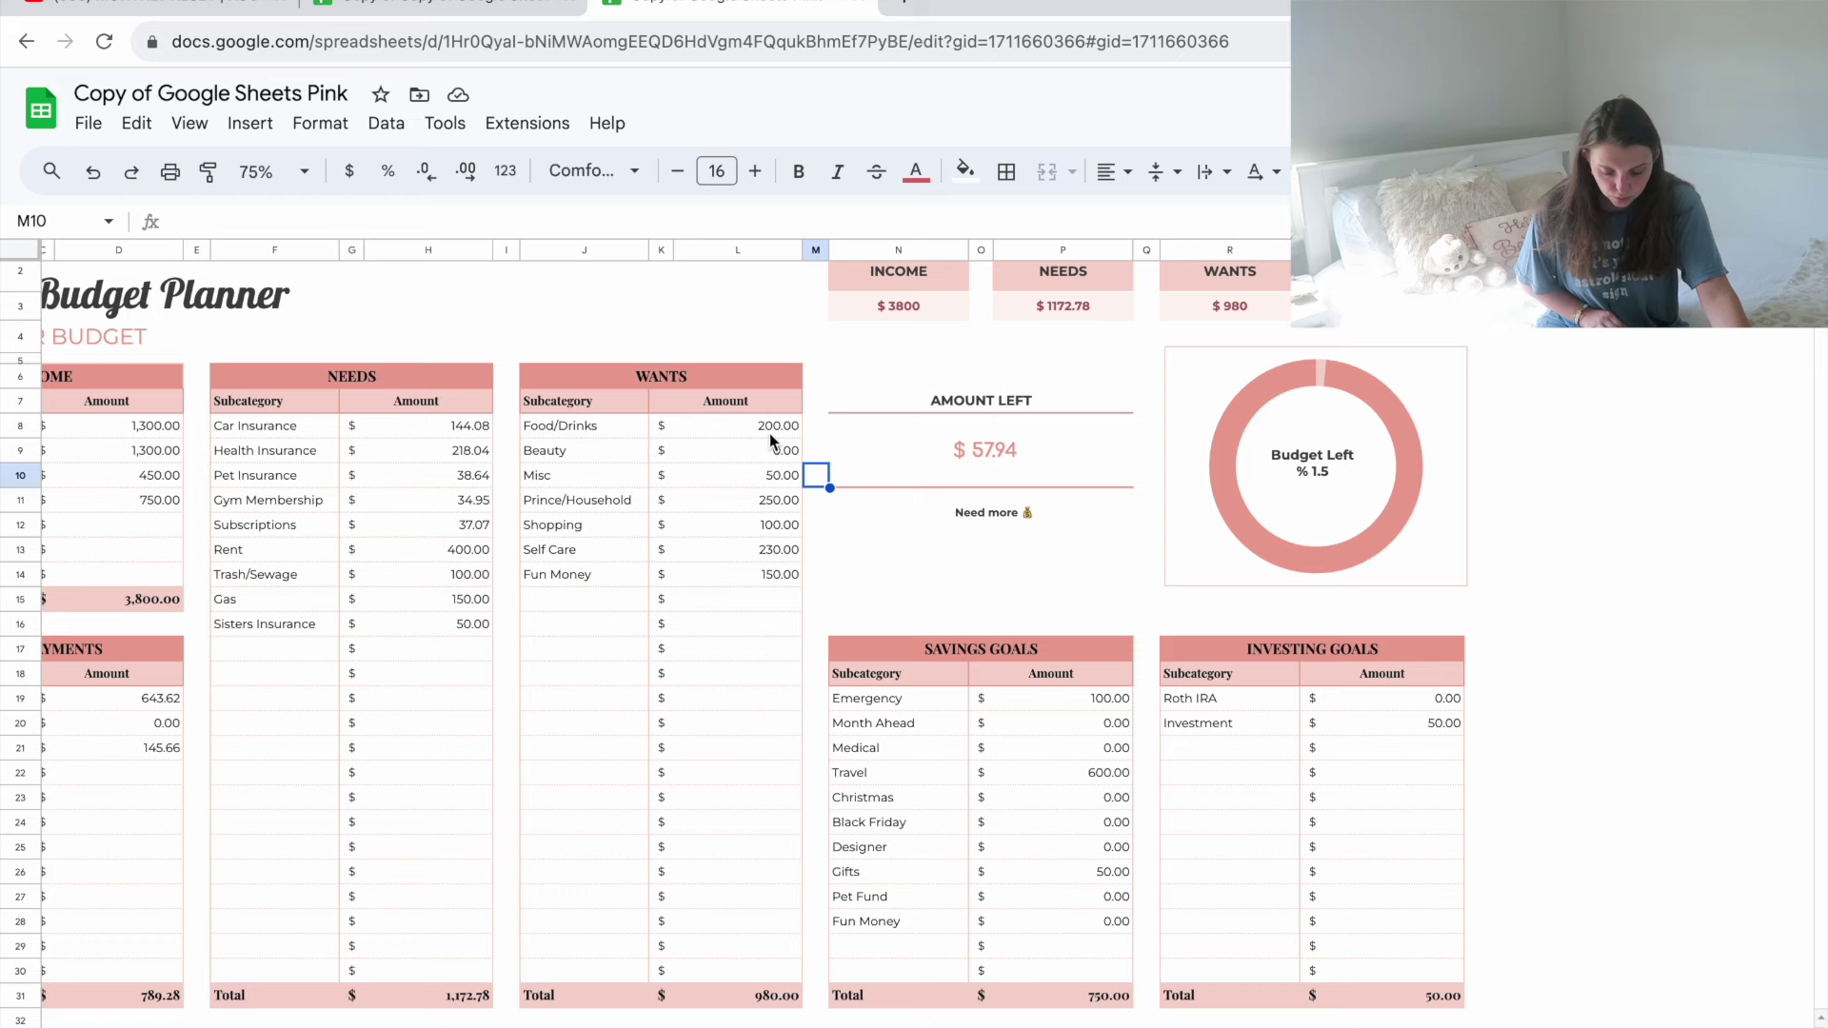
pyautogui.scroll(-2, 770, 432)
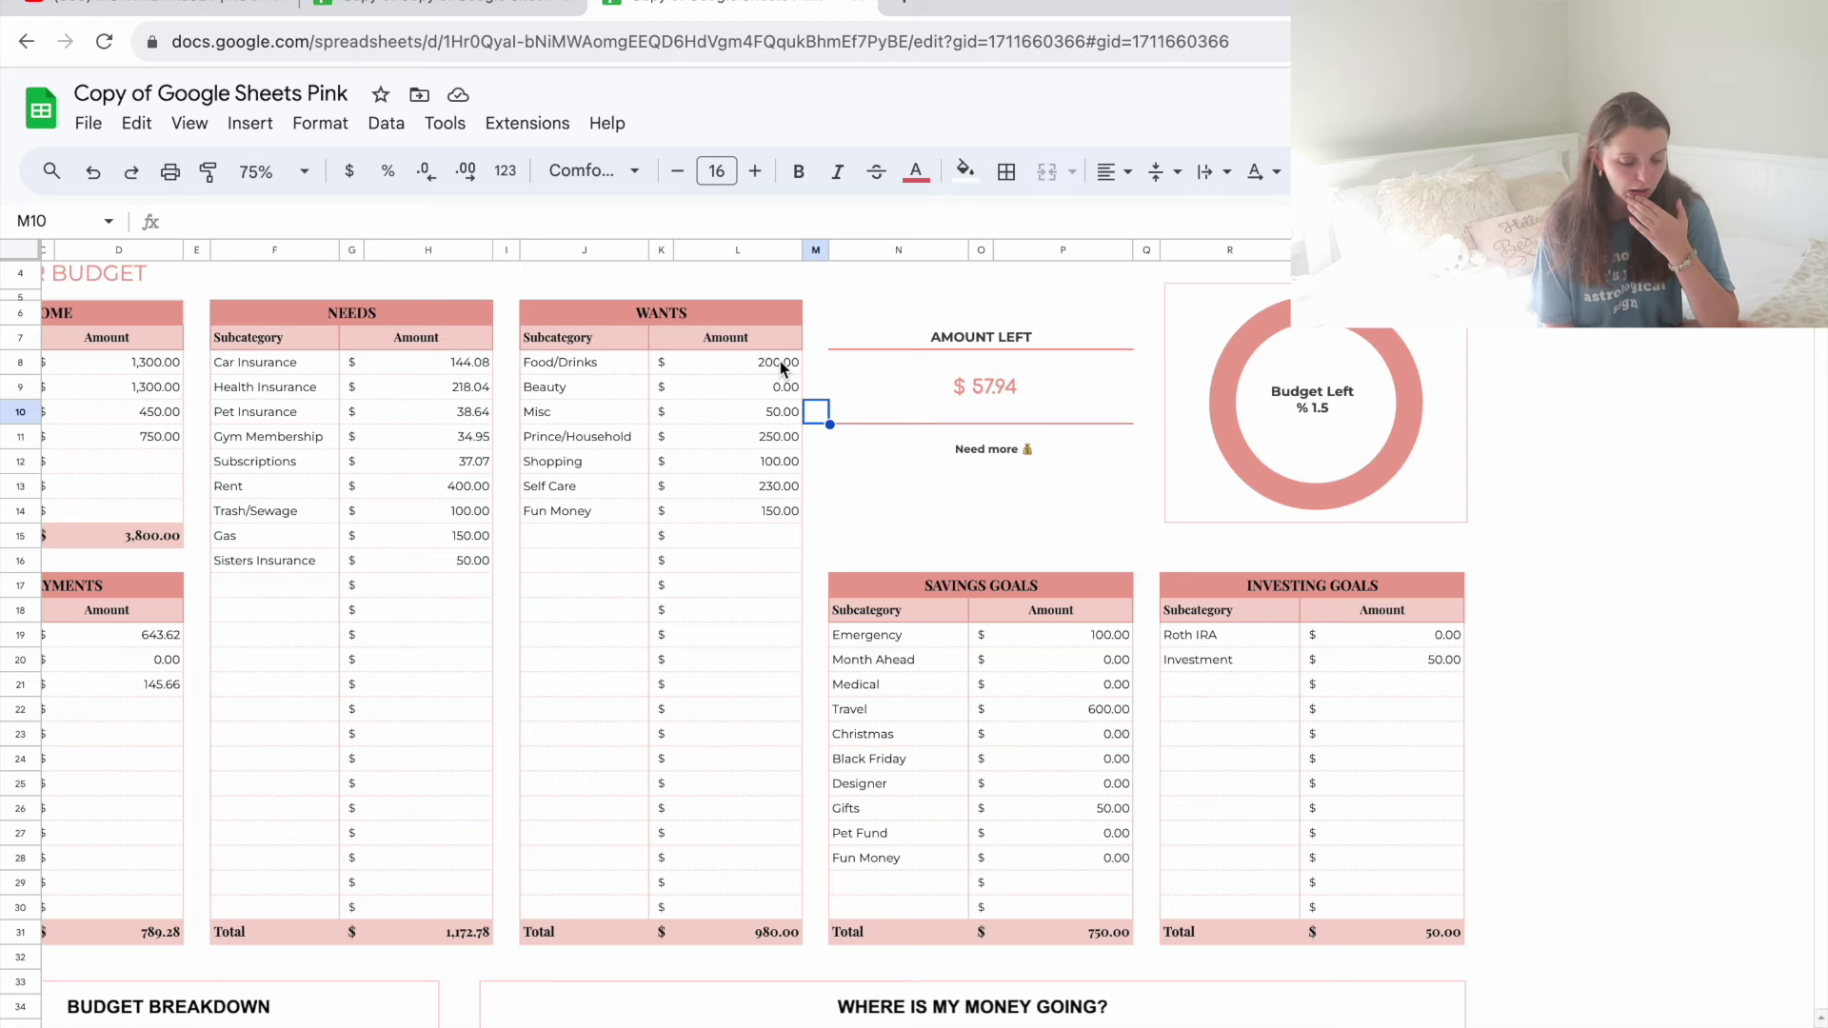
pyautogui.scroll(-1, 741, 447)
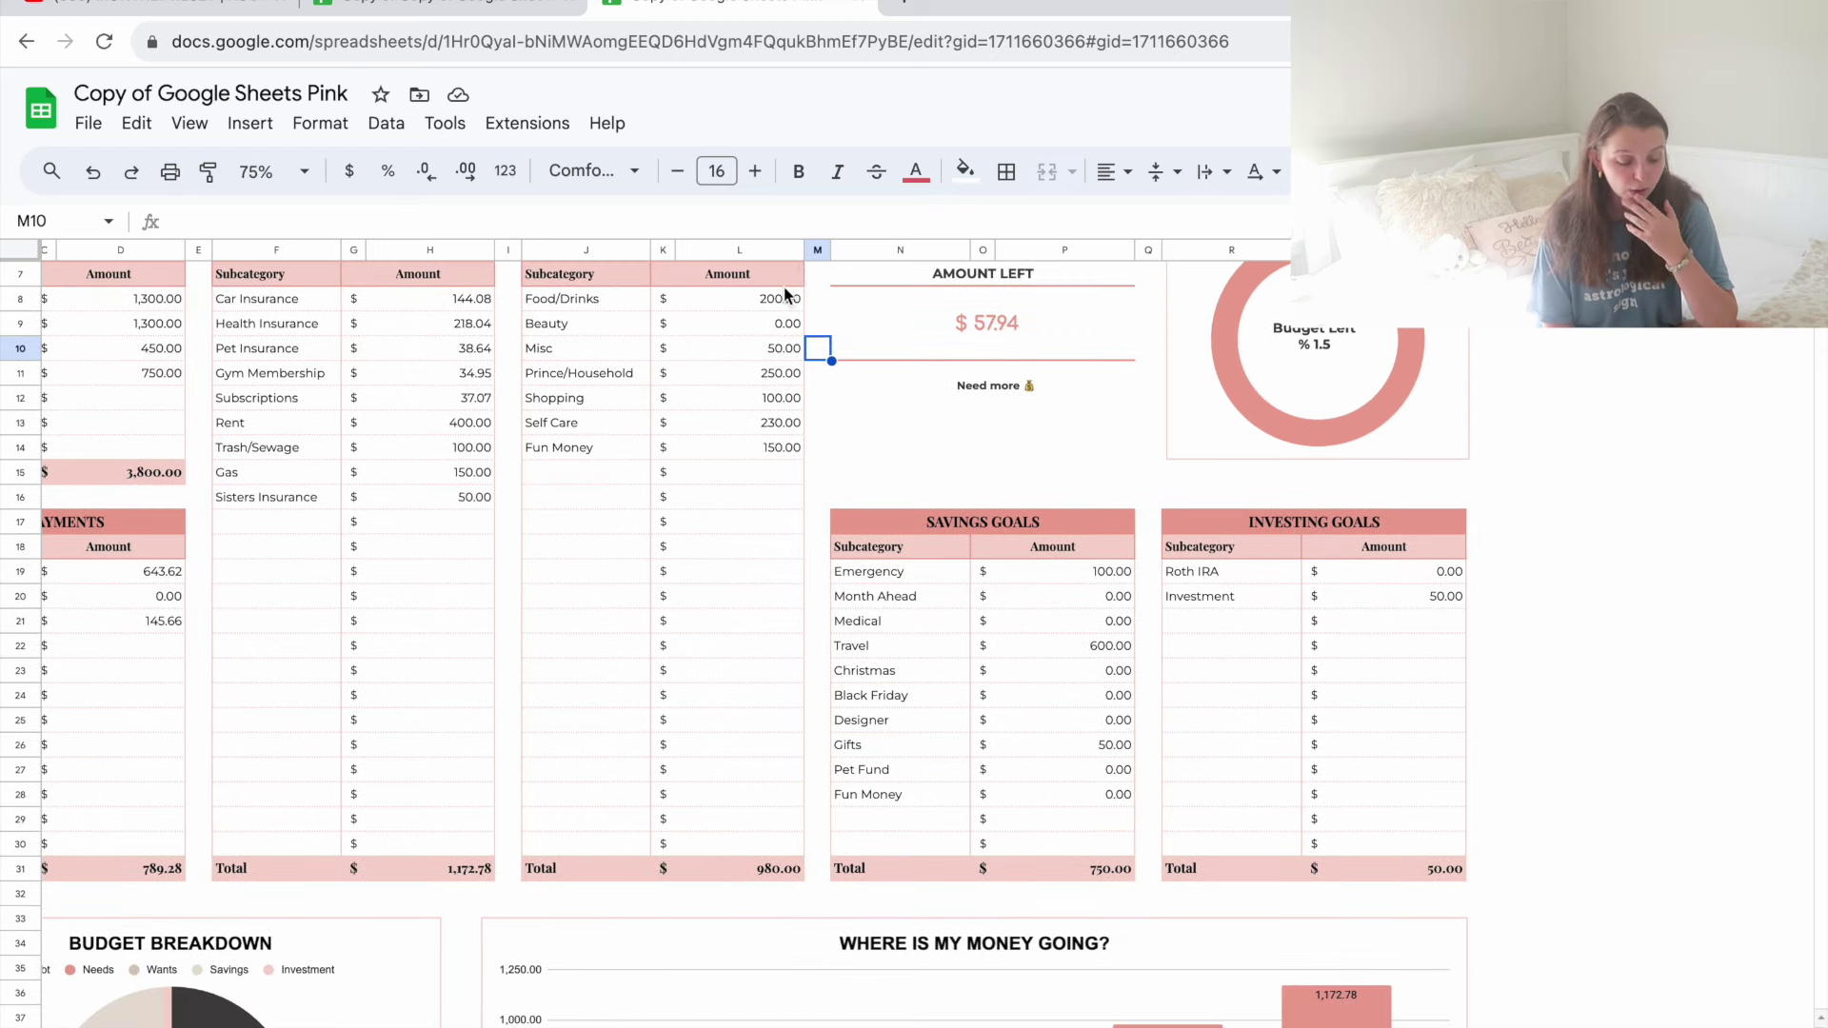
pyautogui.click(783, 293)
pyautogui.scroll(-1, 762, 369)
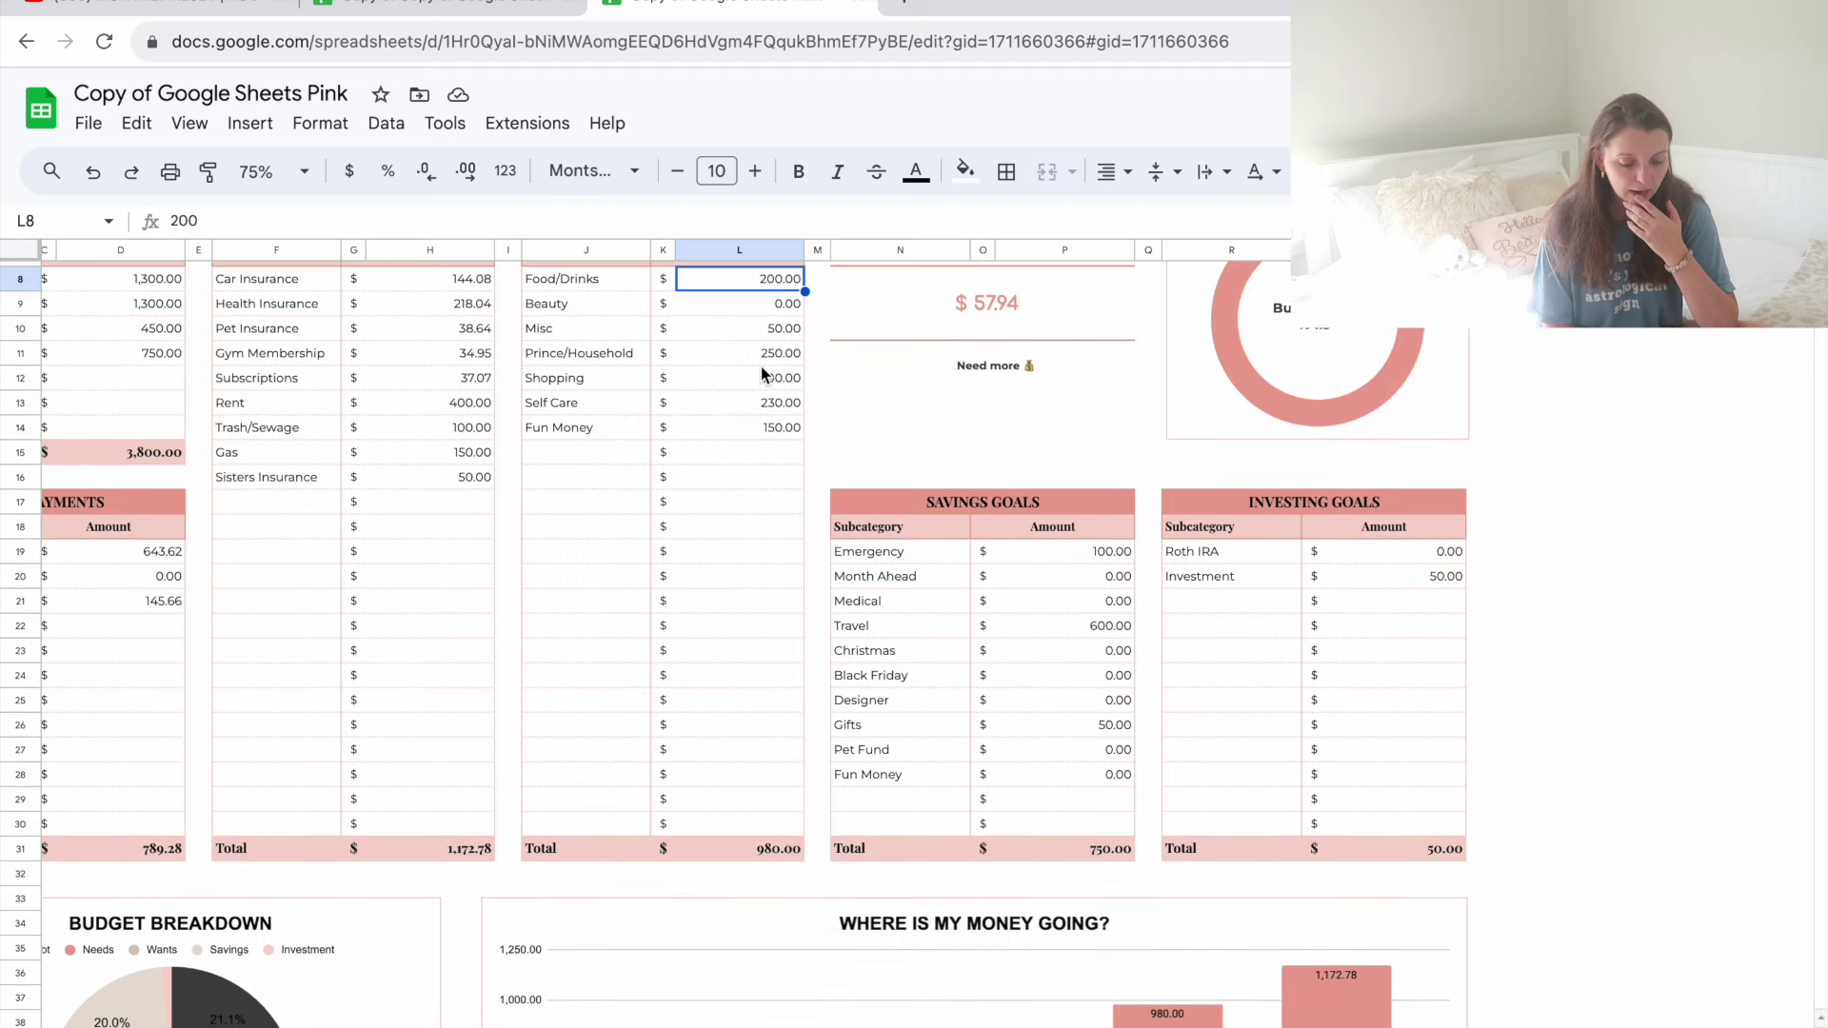
pyautogui.click(774, 310)
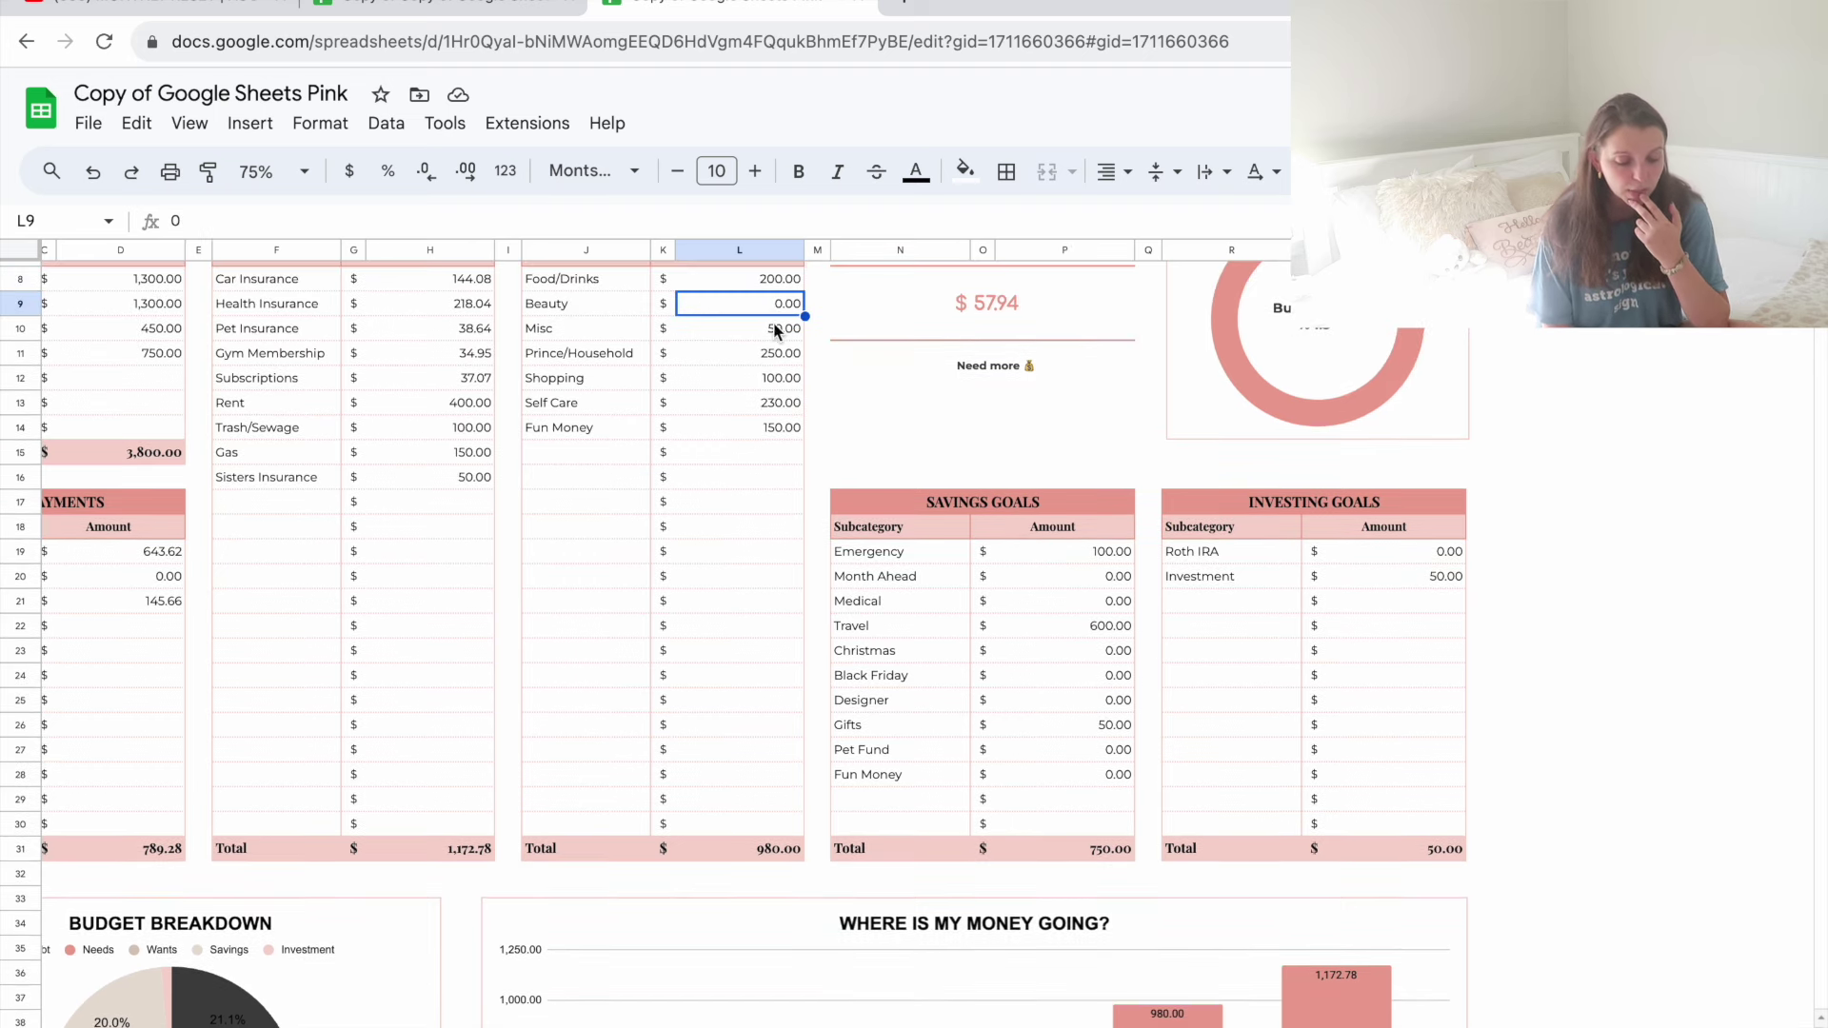
pyautogui.click(779, 331)
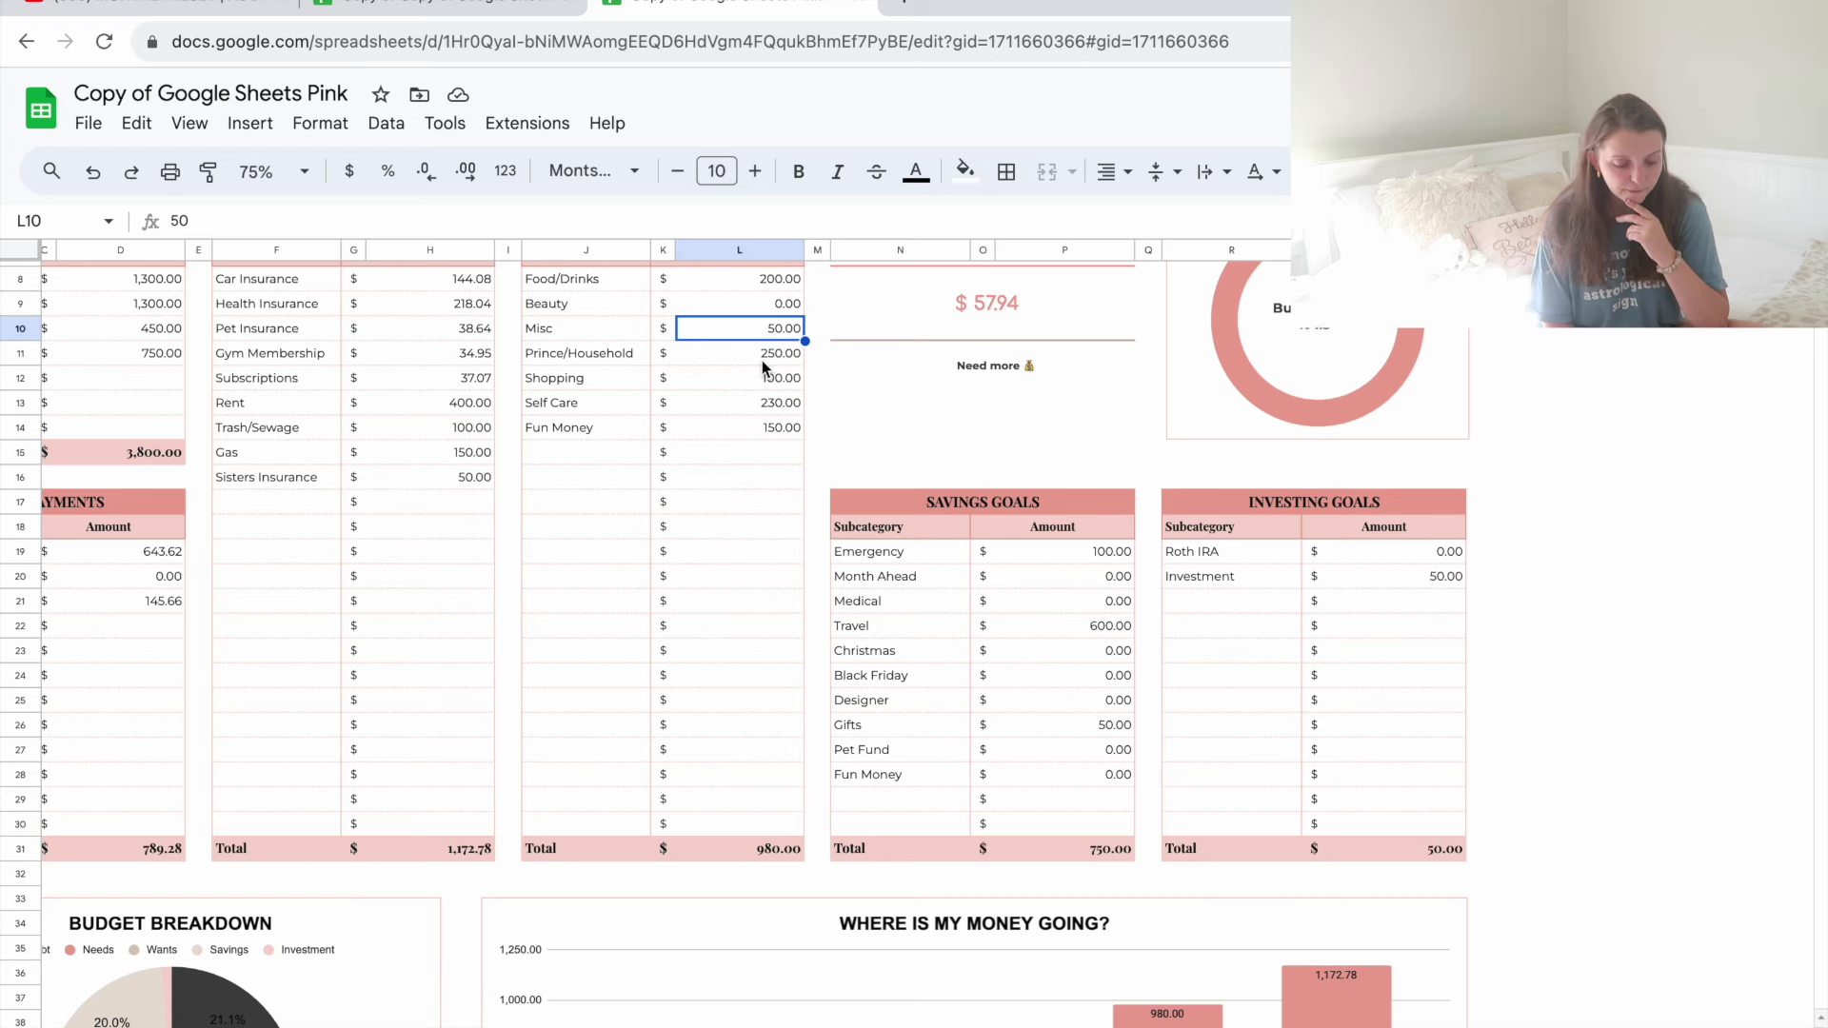
# Step: Set the Prince/Household amount in the October Wants to 300
pyautogui.scroll(-2, 761, 365)
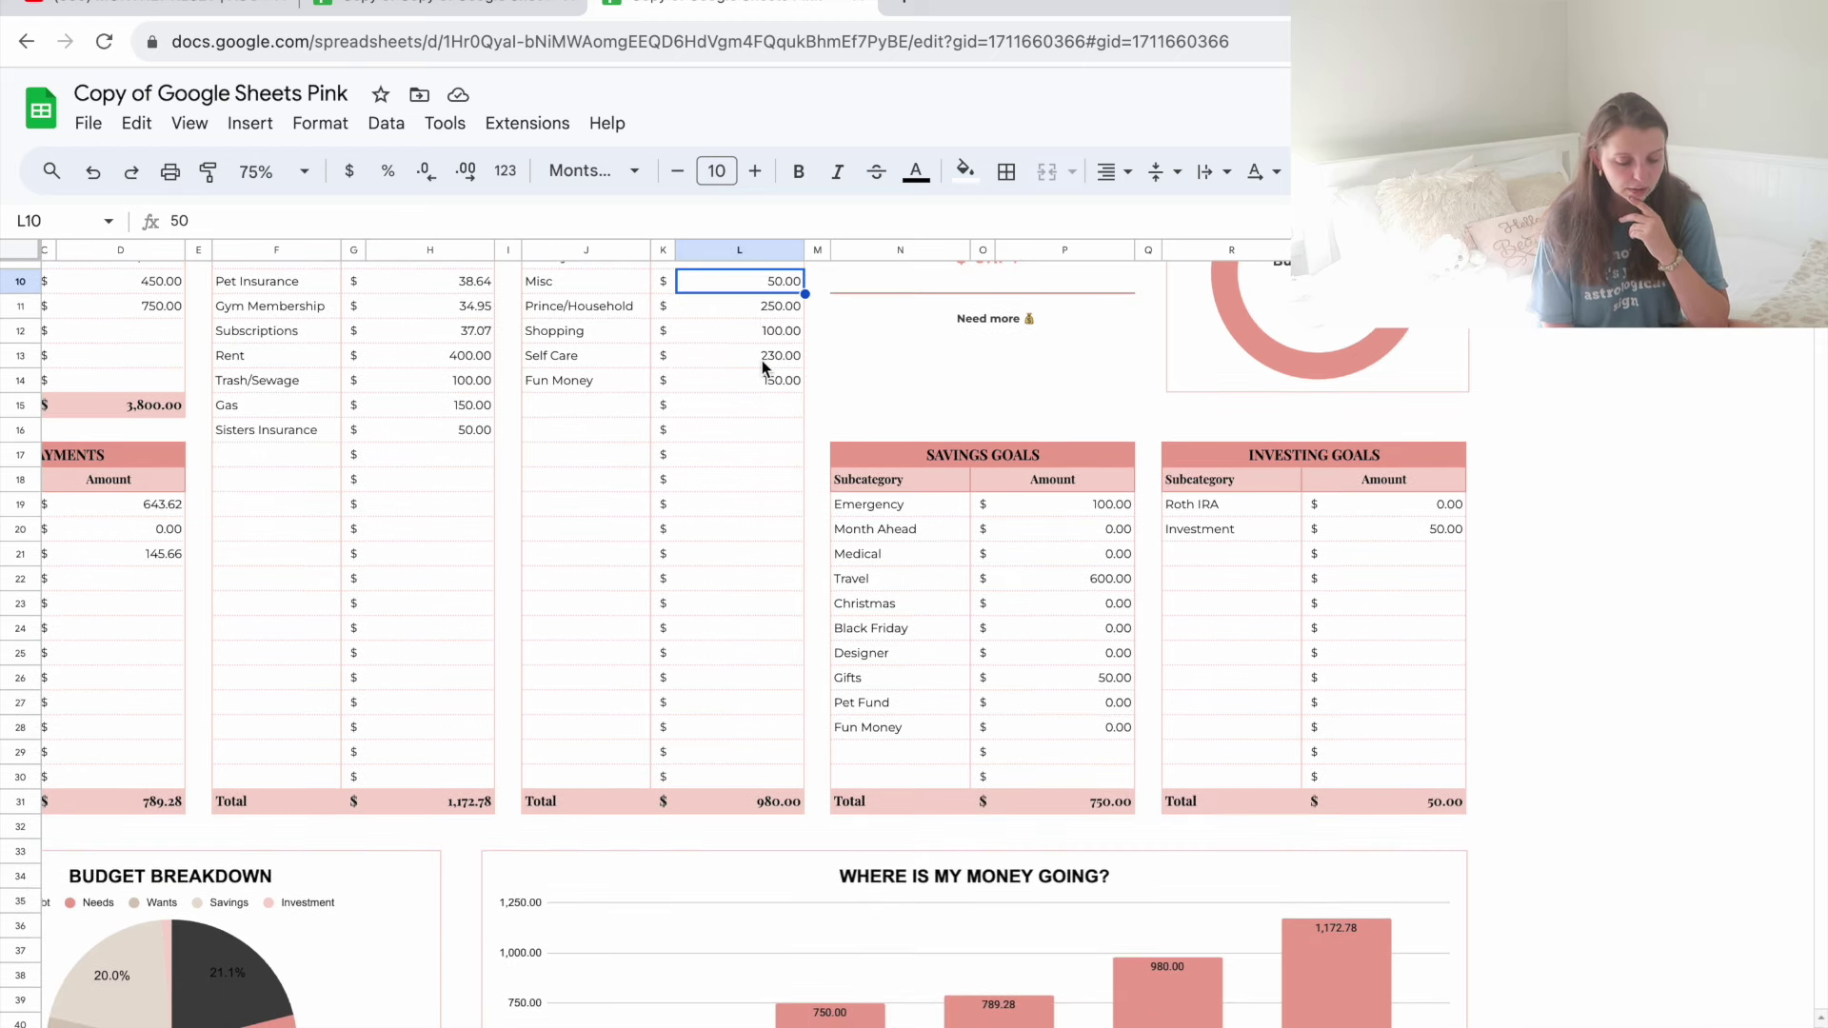
pyautogui.click(760, 308)
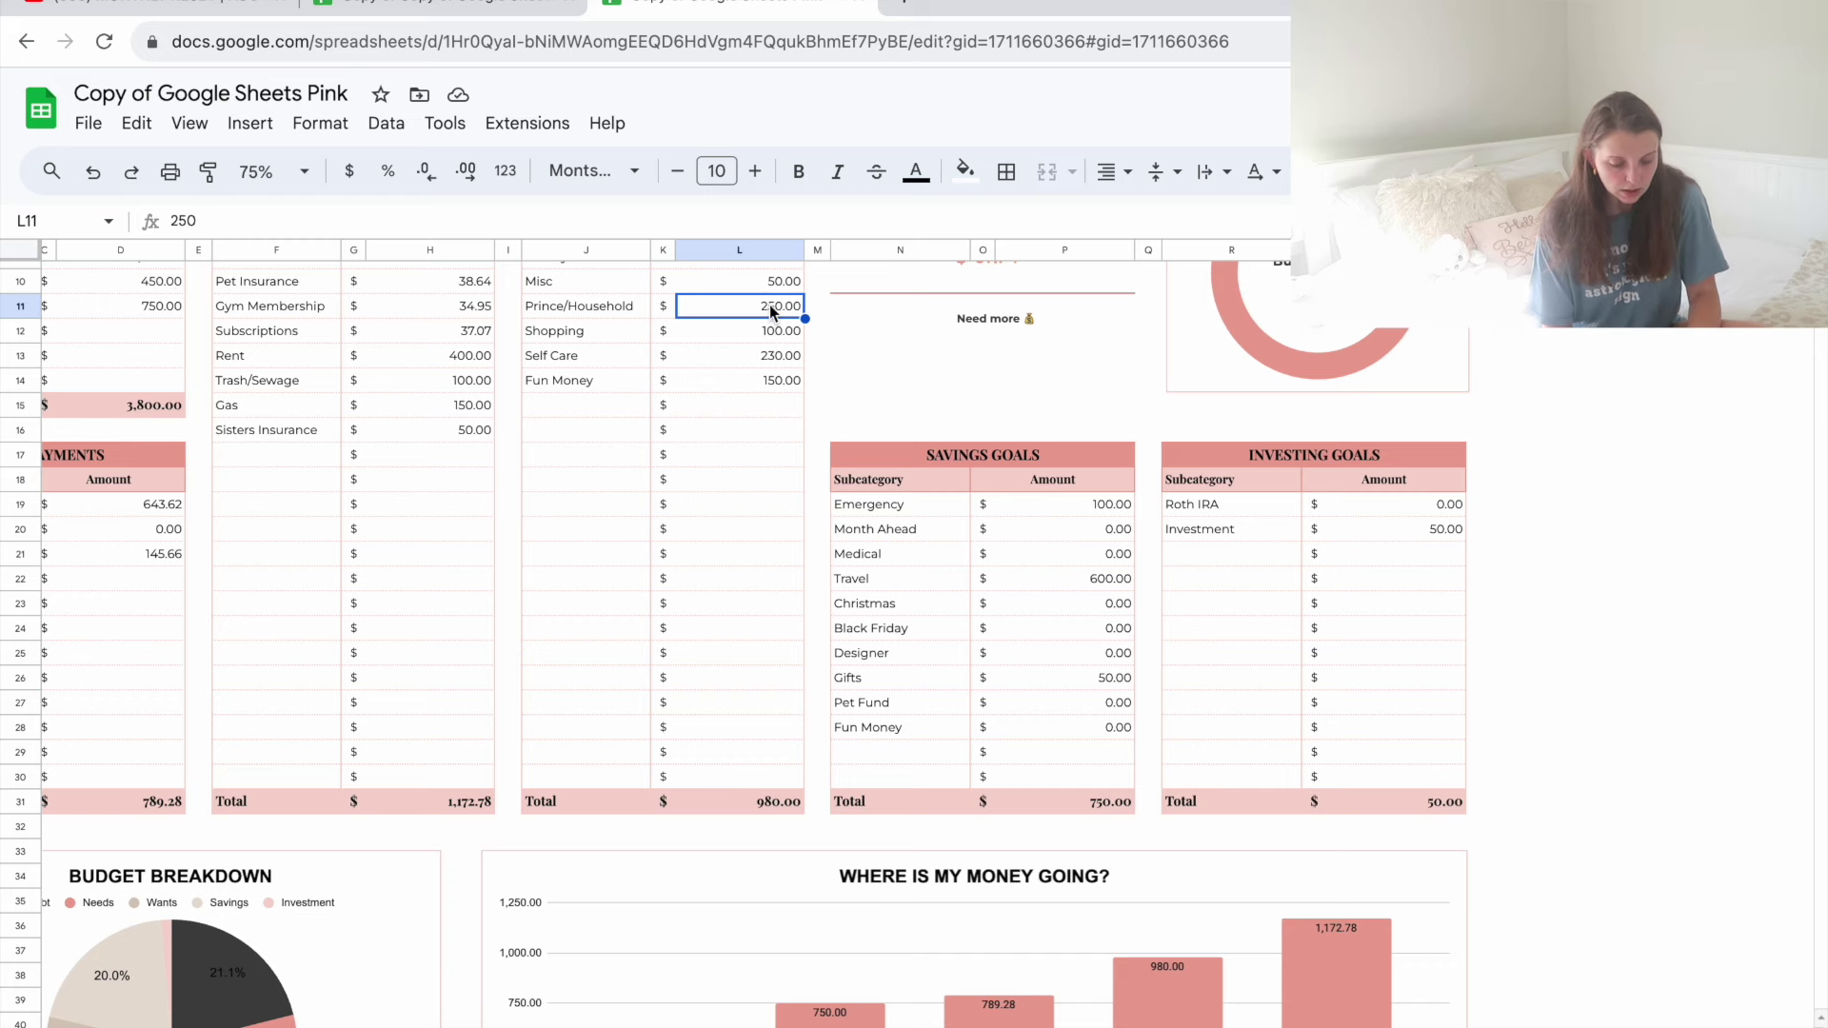
pyautogui.scroll(2, 772, 310)
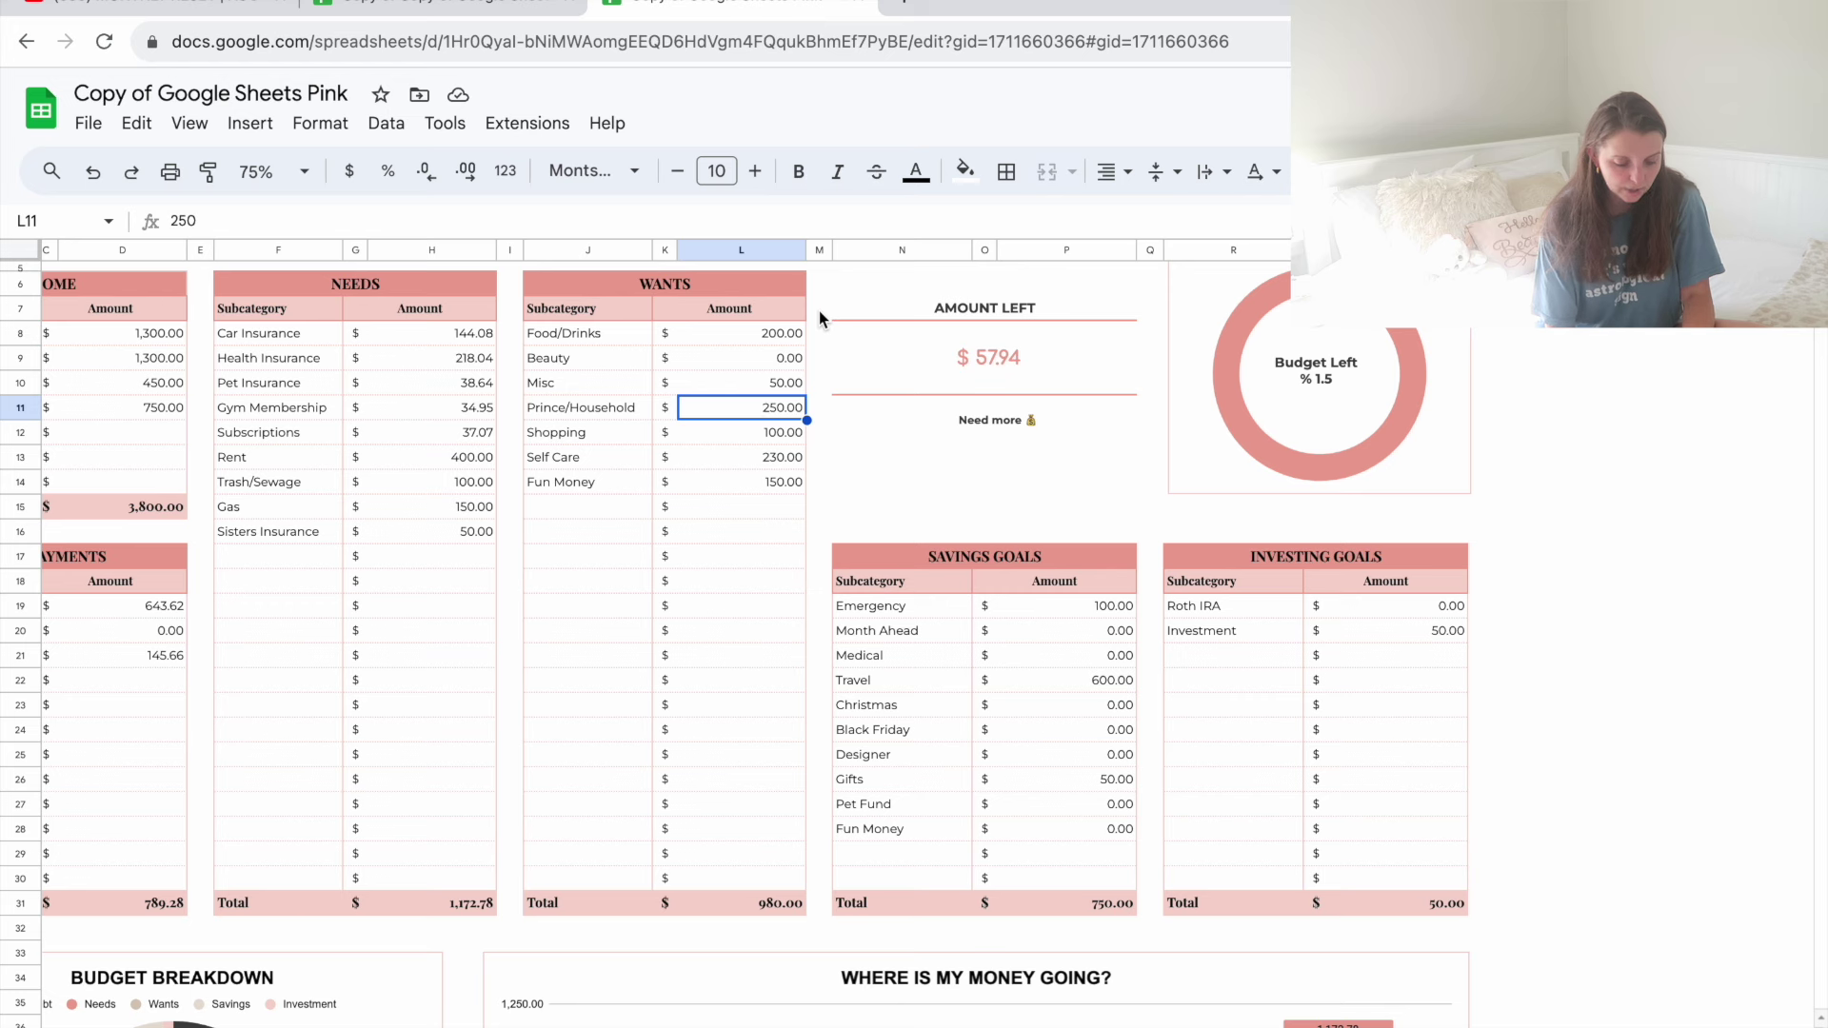
pyautogui.write('300')
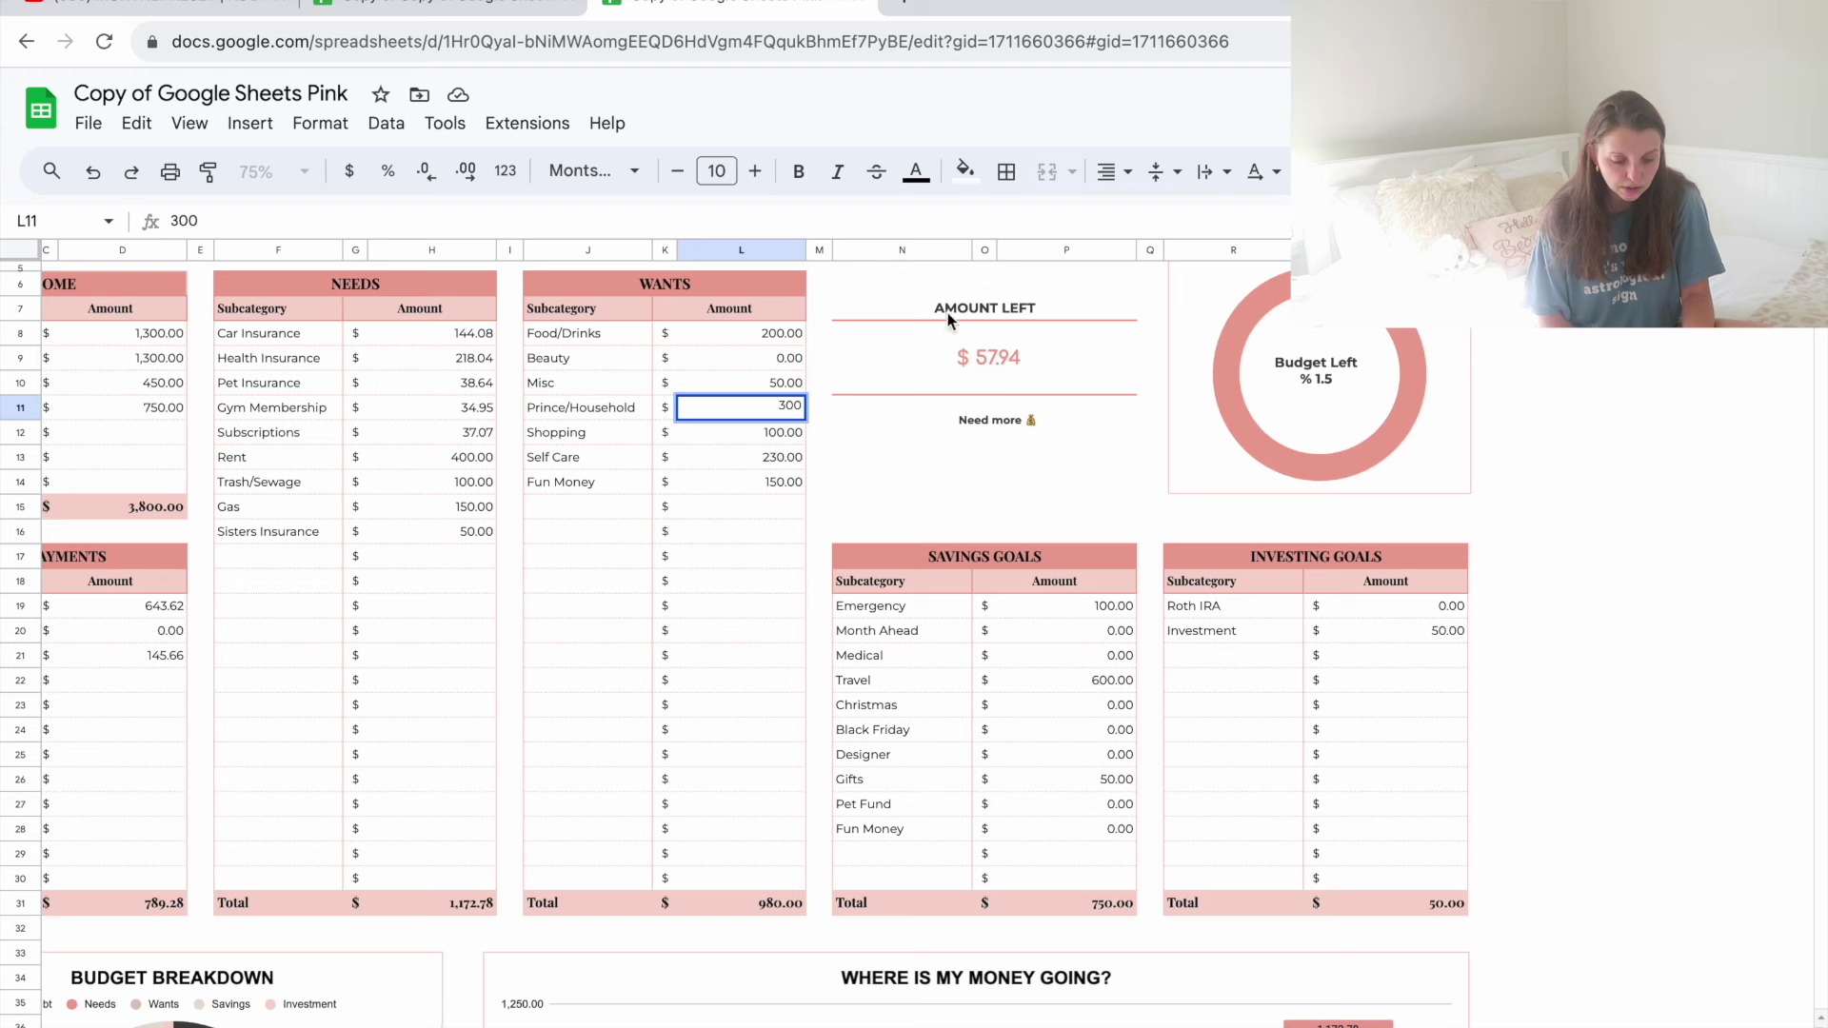
pyautogui.click(1676, 442)
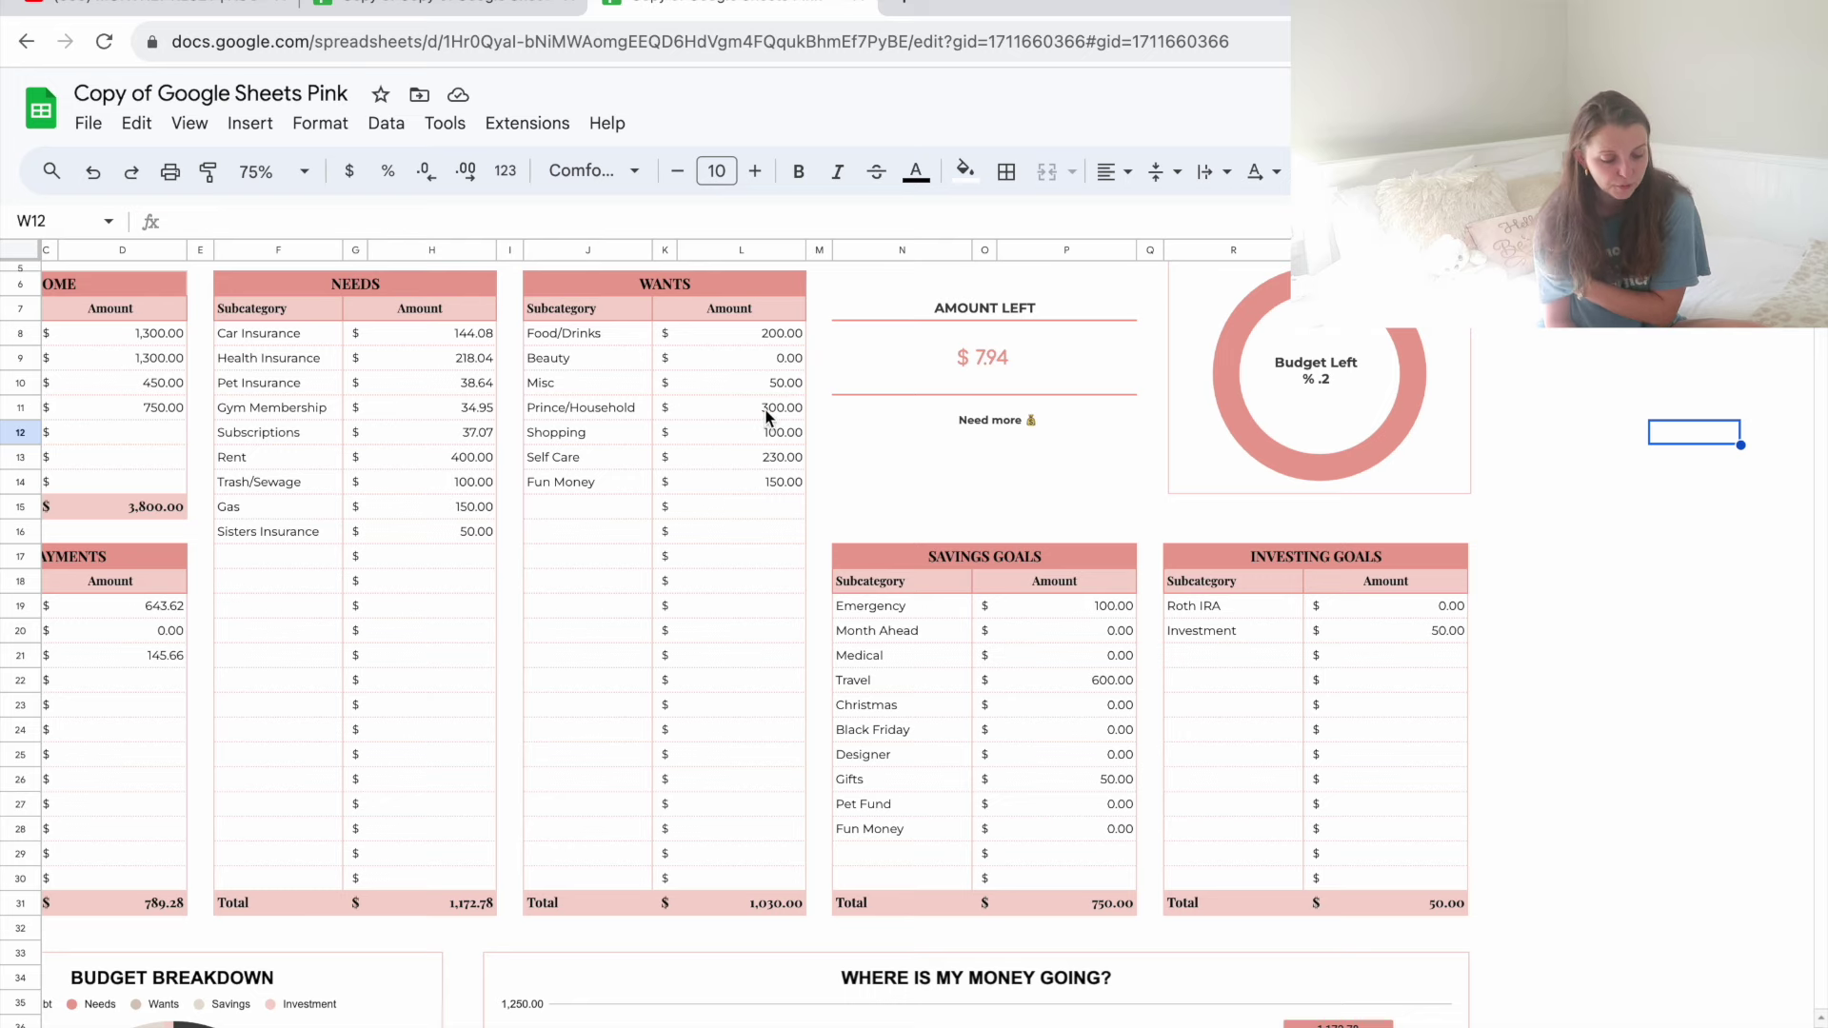
# Step: Set the Shopping amount in the October Wants to 150
pyautogui.scroll(-3, 773, 473)
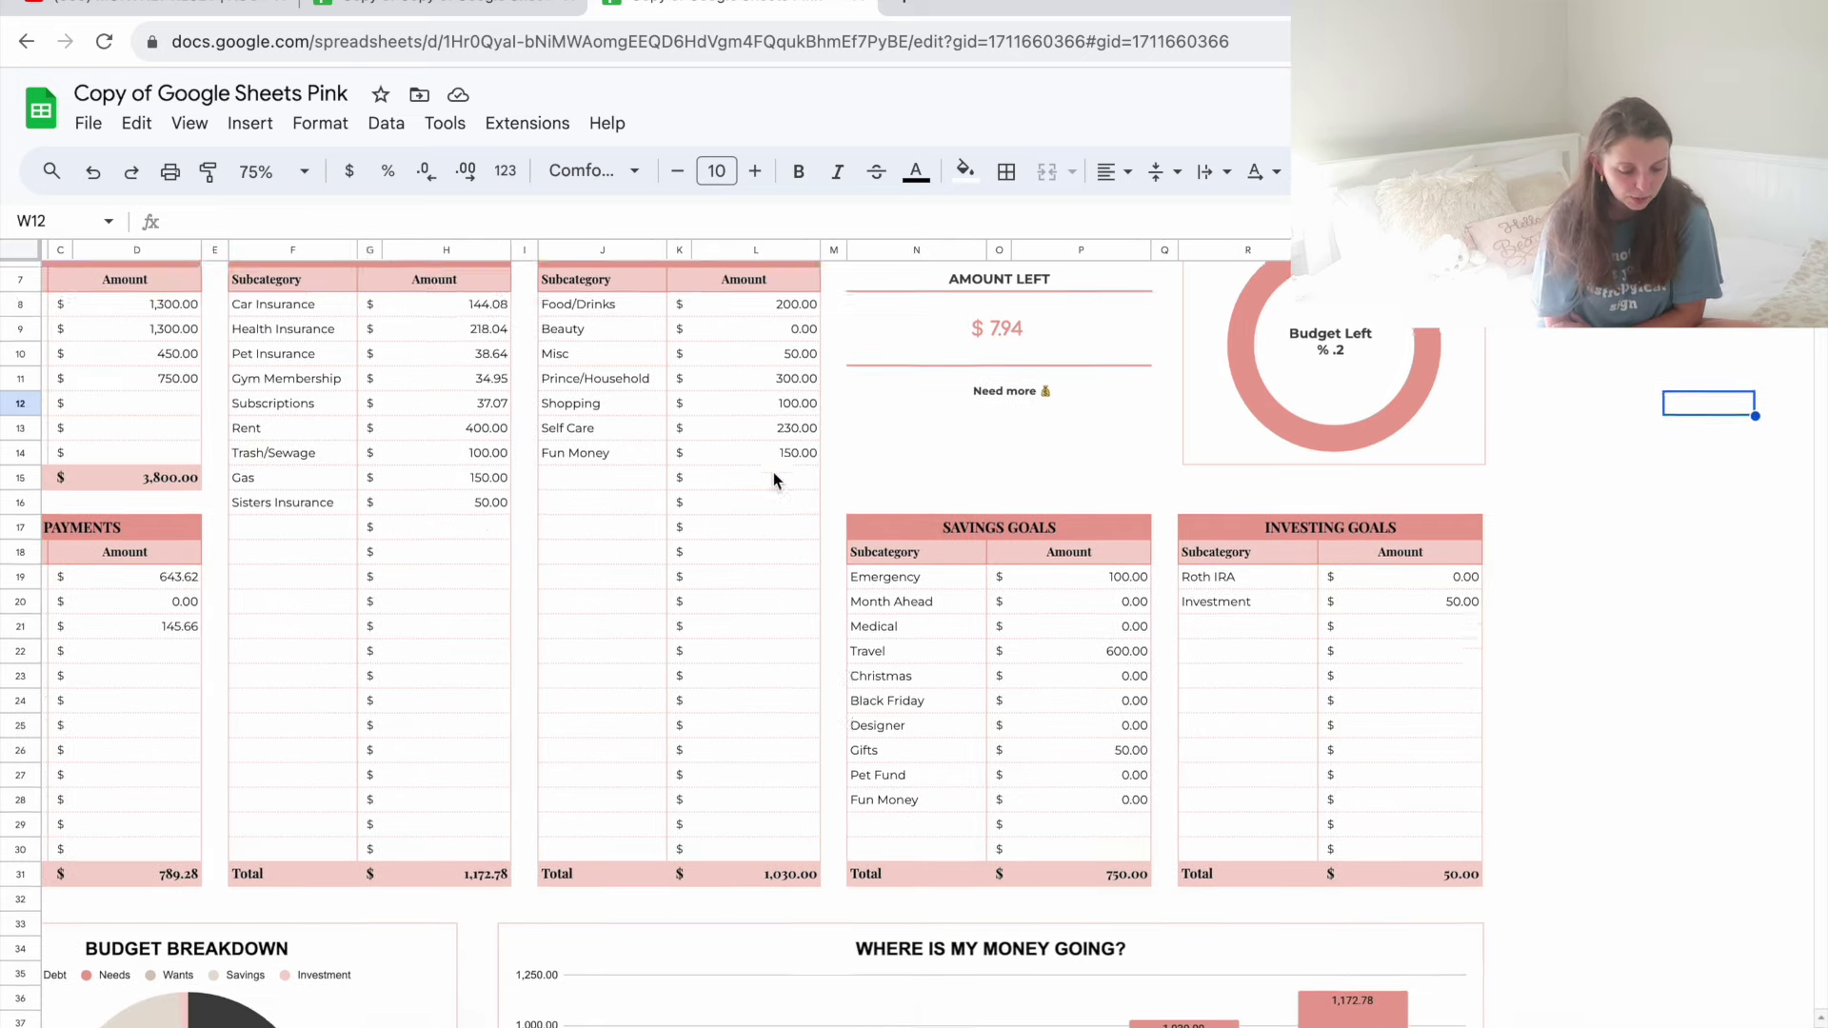
pyautogui.scroll(1, 773, 472)
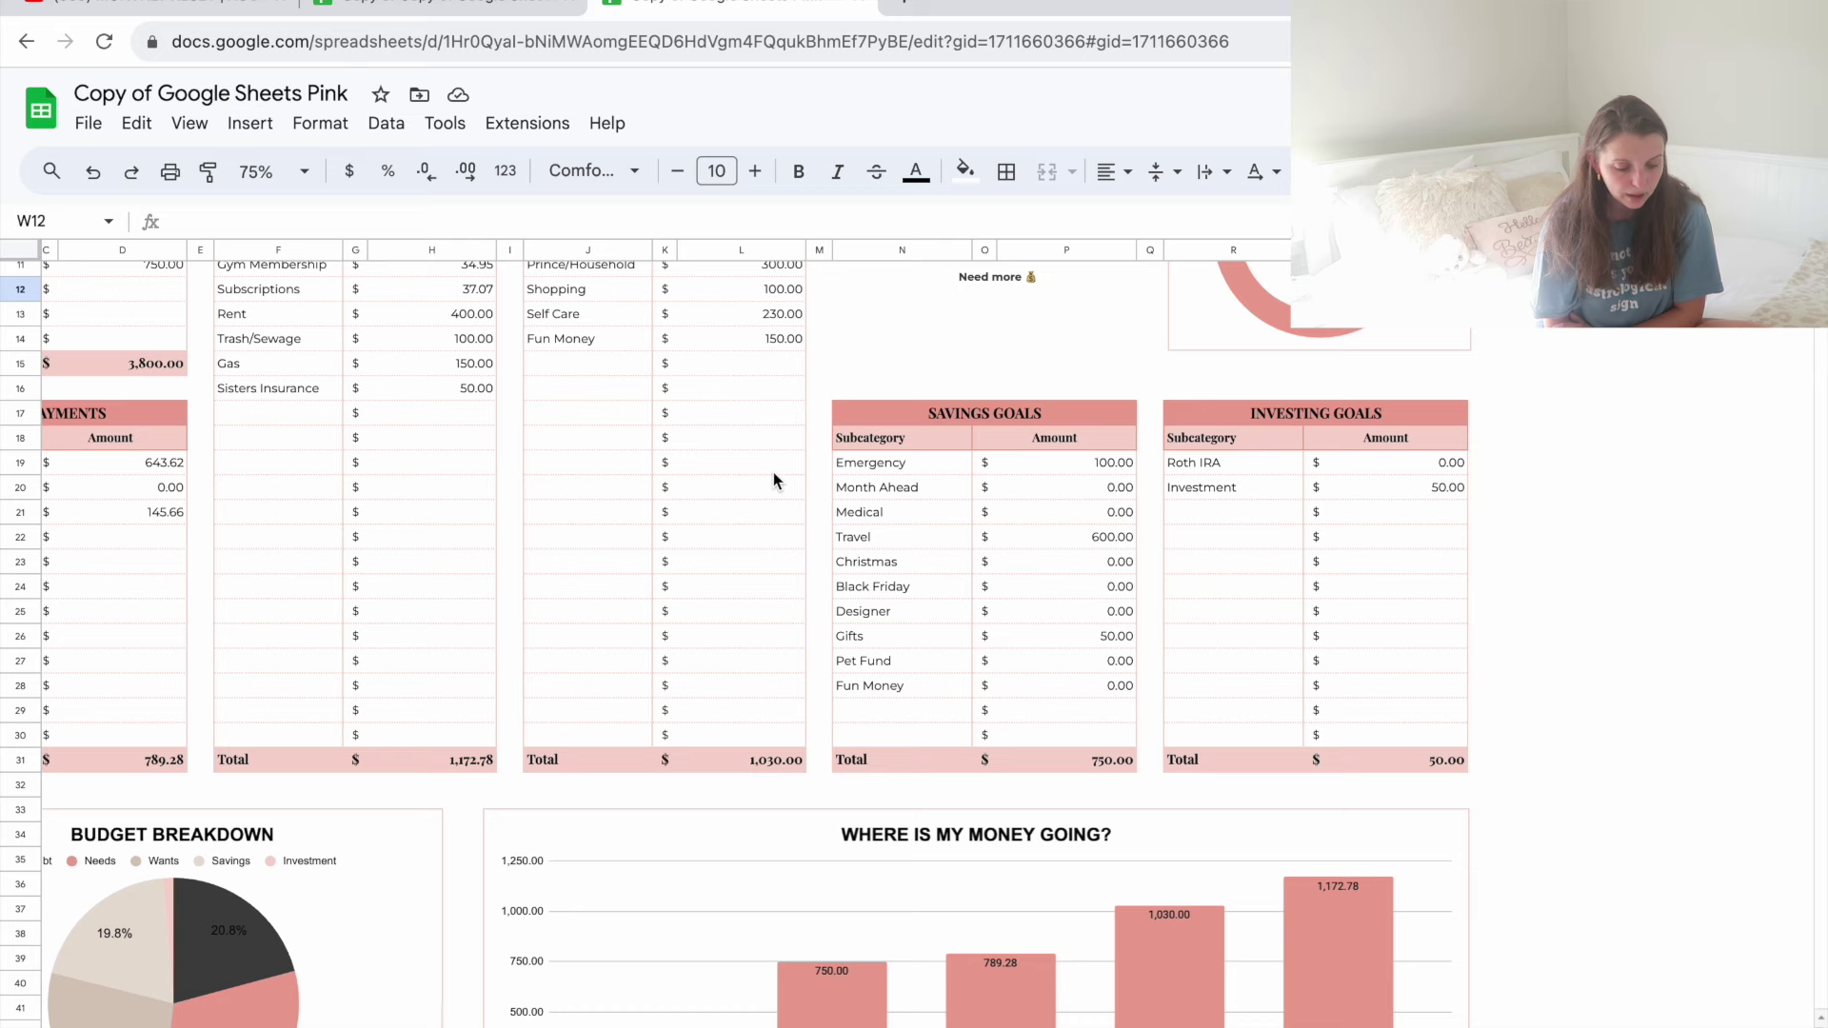
pyautogui.click(783, 288)
pyautogui.scroll(2, 779, 380)
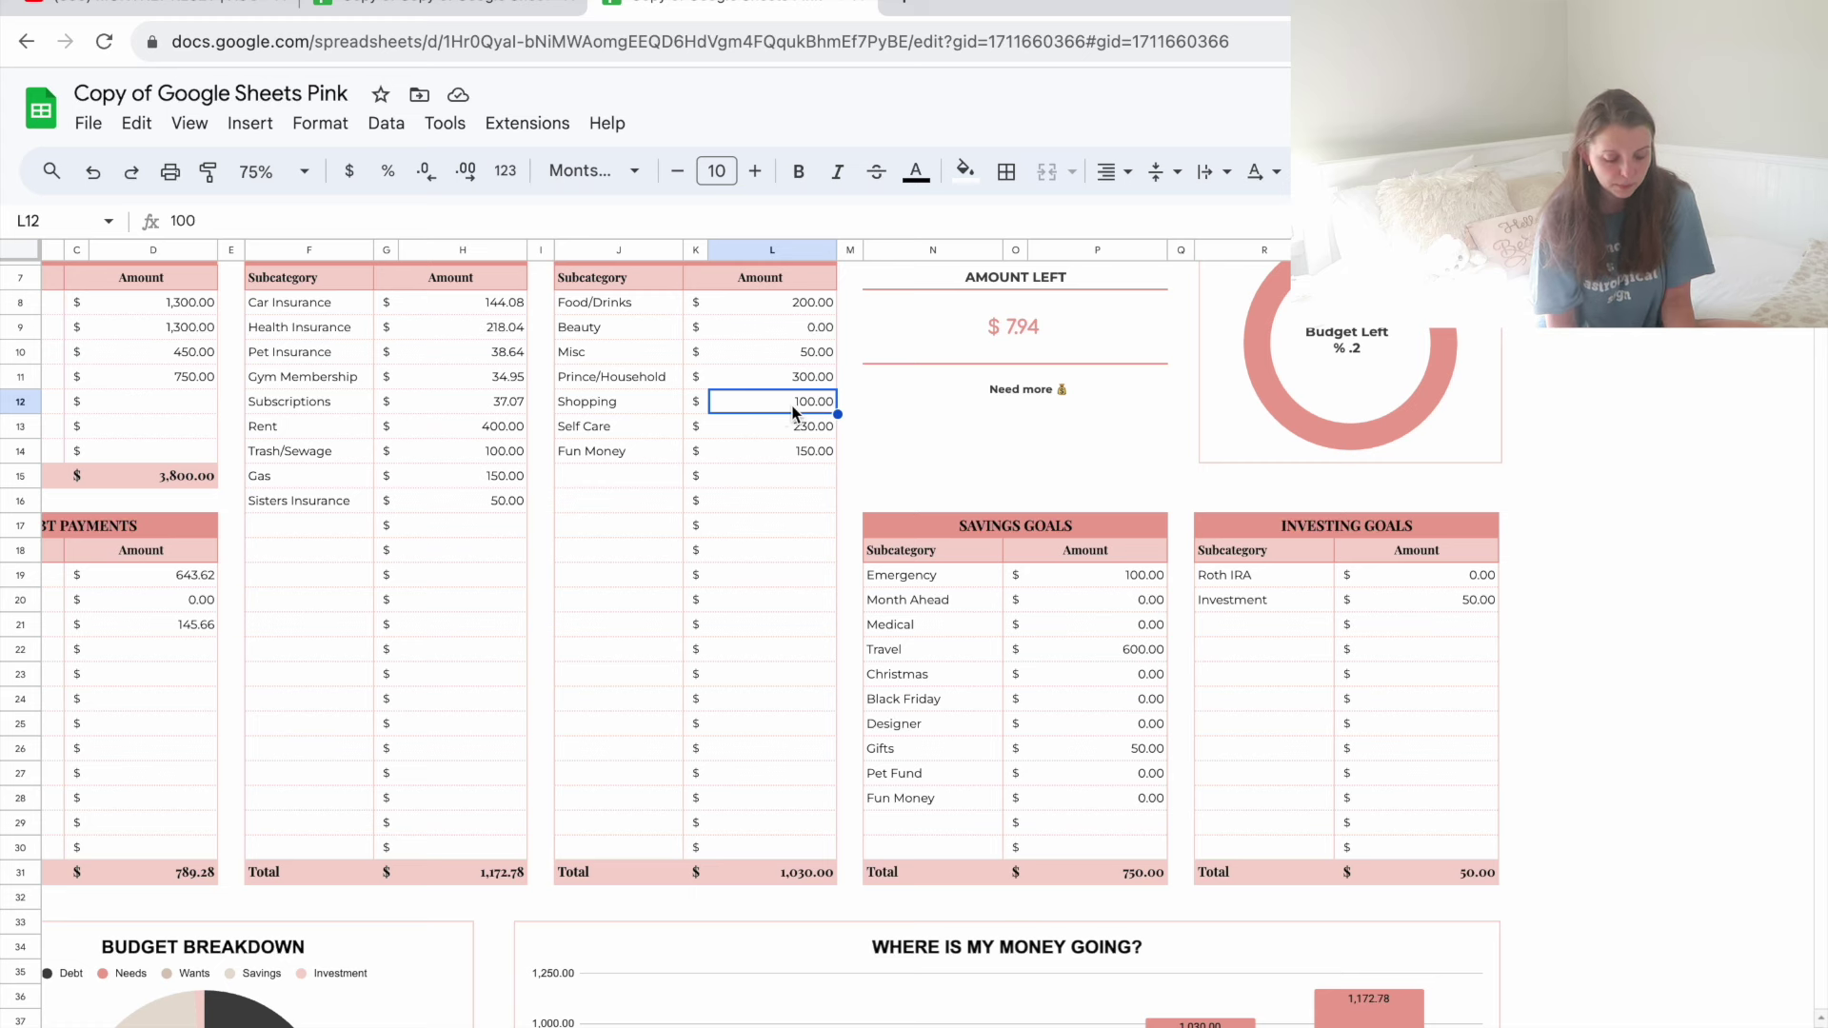
pyautogui.press('BackSpace')
pyautogui.write('150')
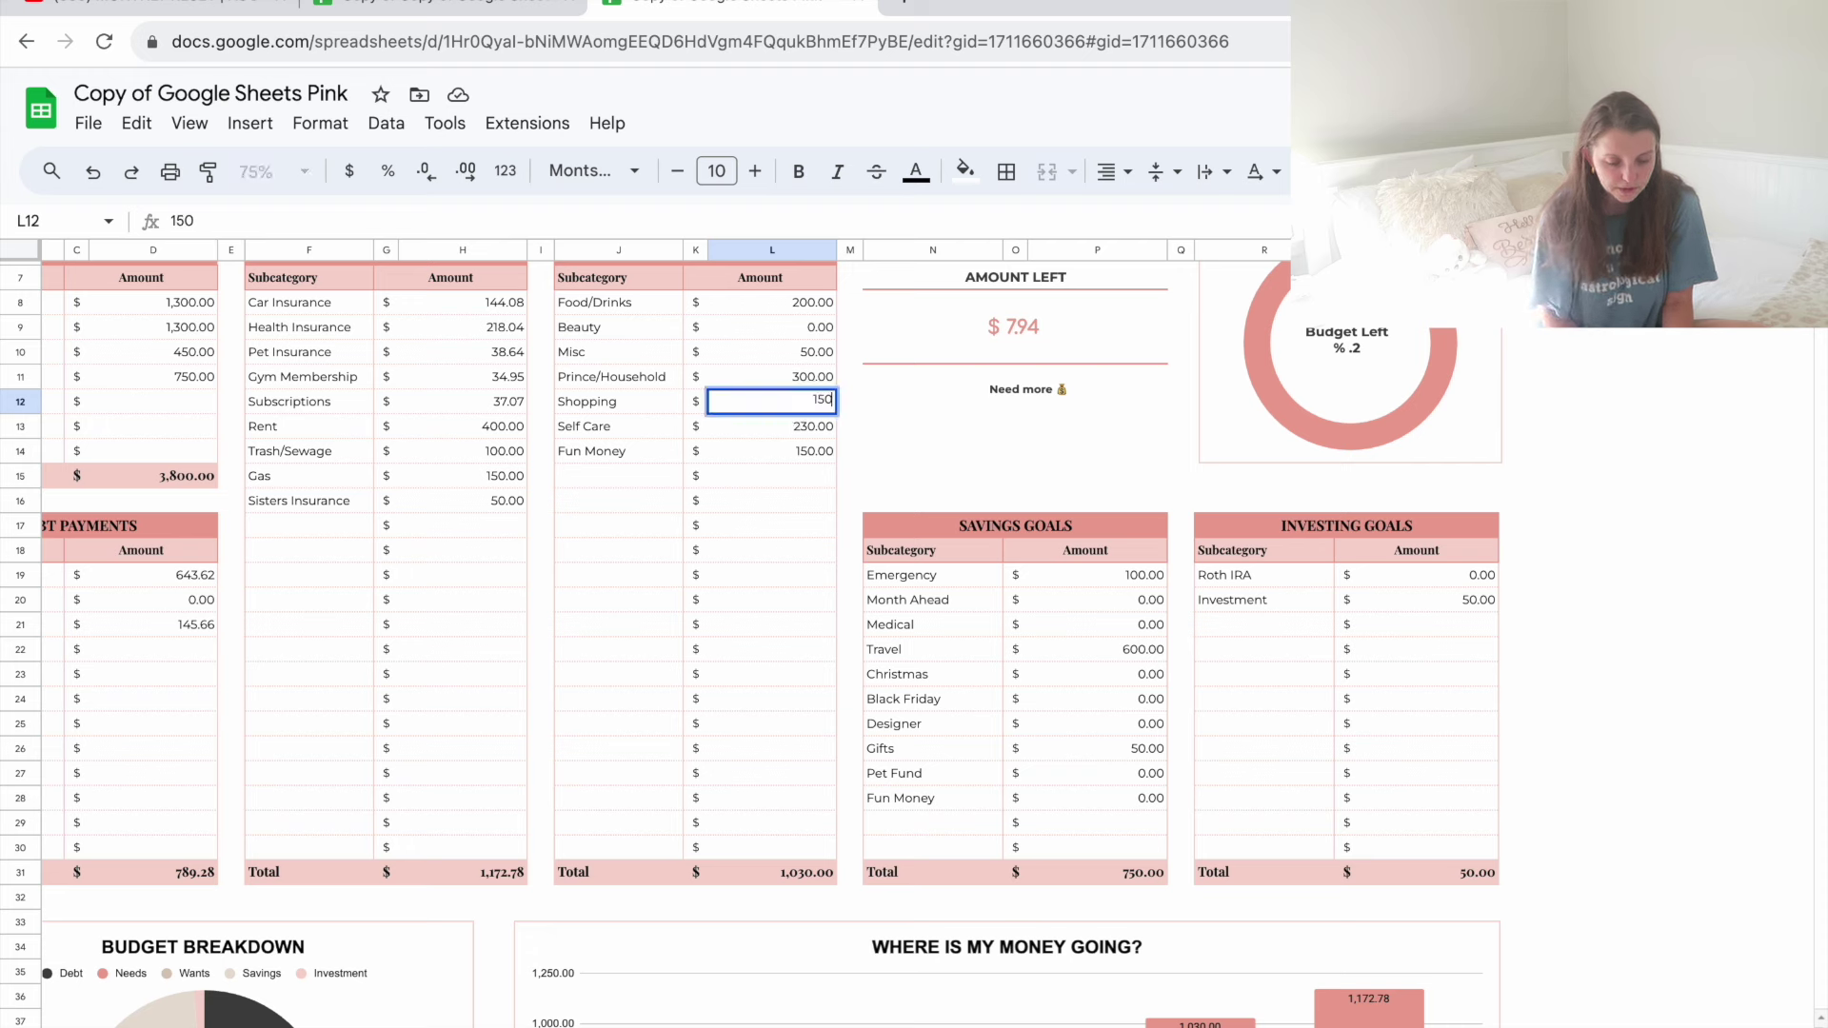
pyautogui.click(1649, 453)
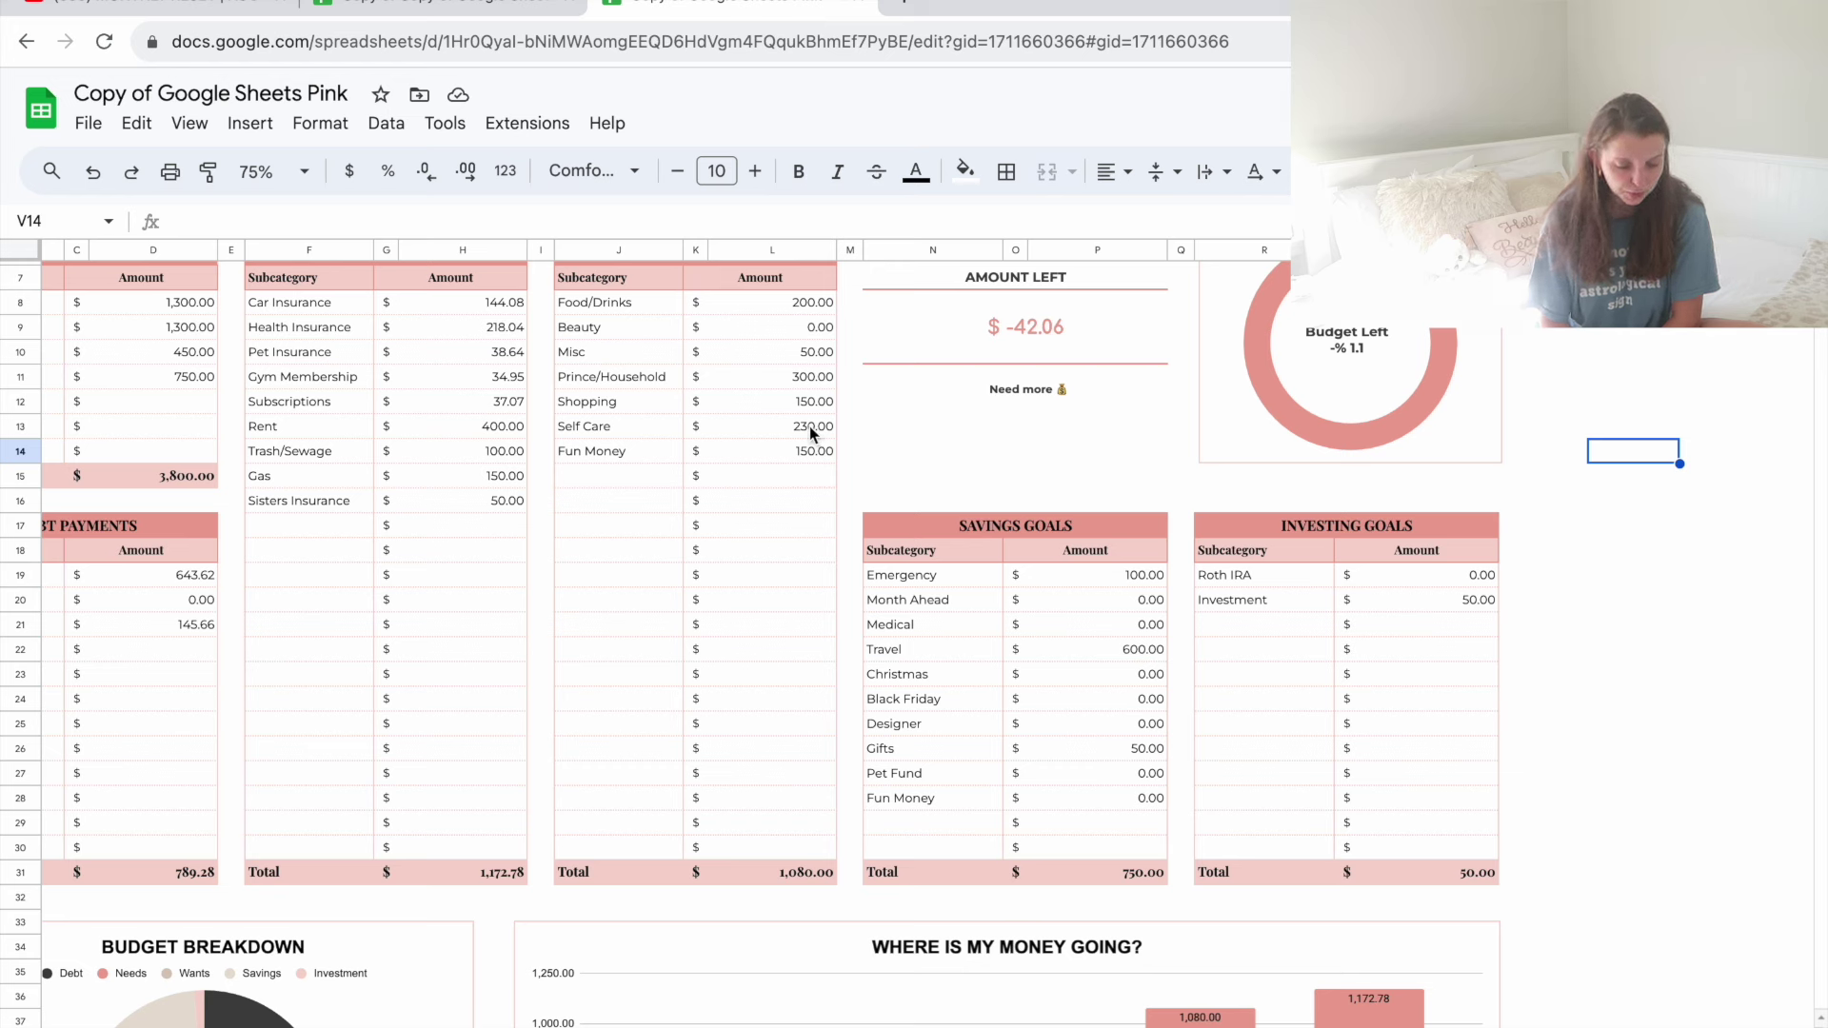
# Step: Check the Self Care amount in the October Wants and set Fun Money to 200
pyautogui.click(810, 436)
pyautogui.click(812, 456)
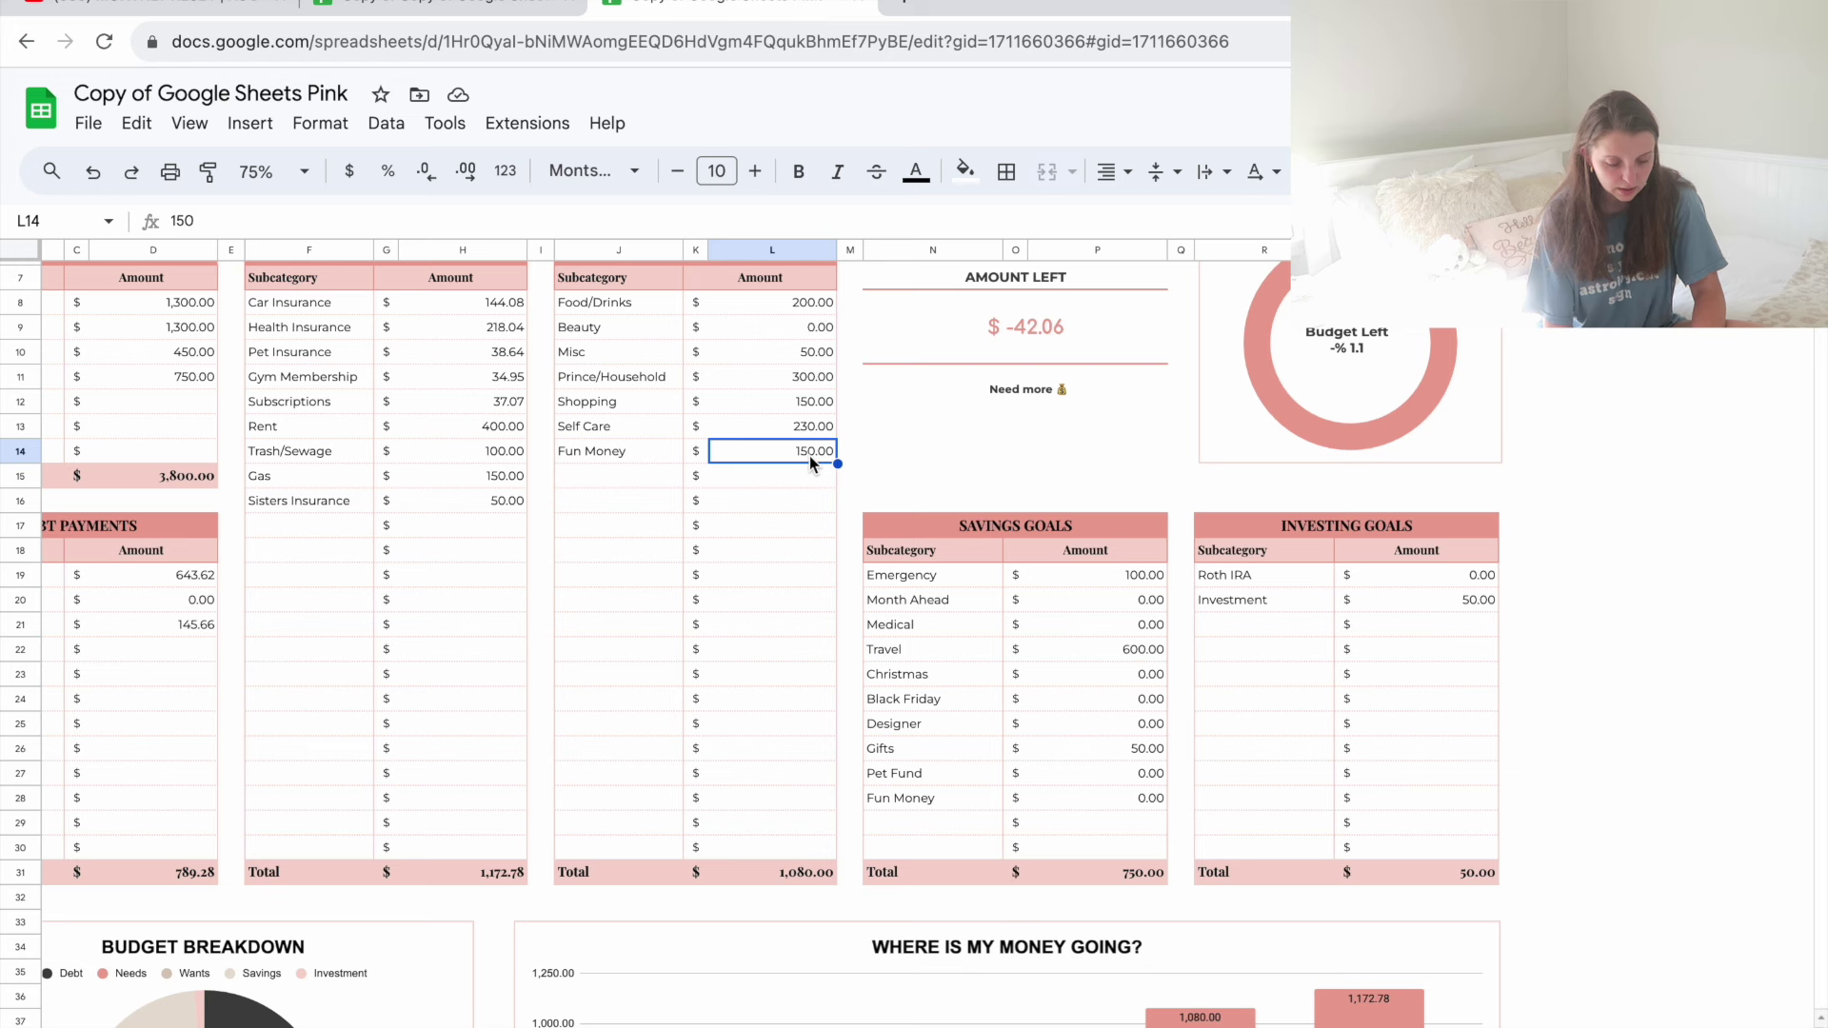
pyautogui.write('300')
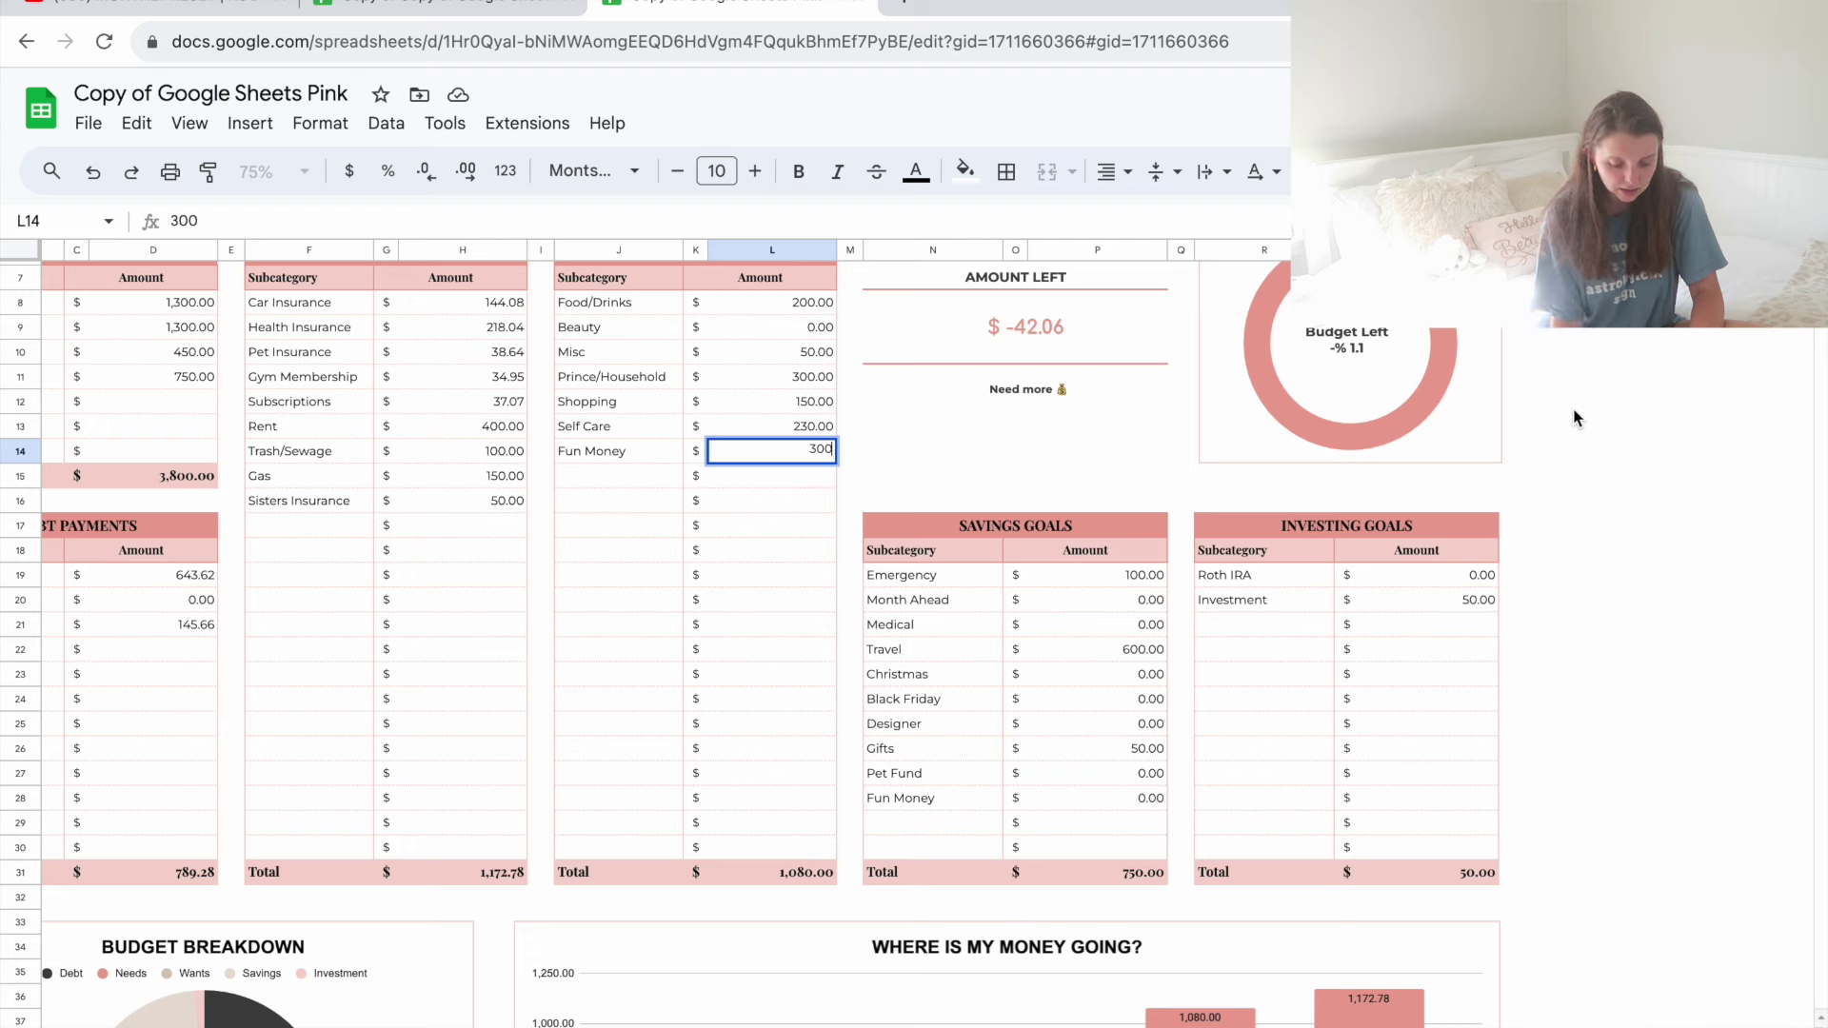
pyautogui.press('BackSpace')
pyautogui.press('BackSpace')
pyautogui.press('BackSpace')
pyautogui.write('200')
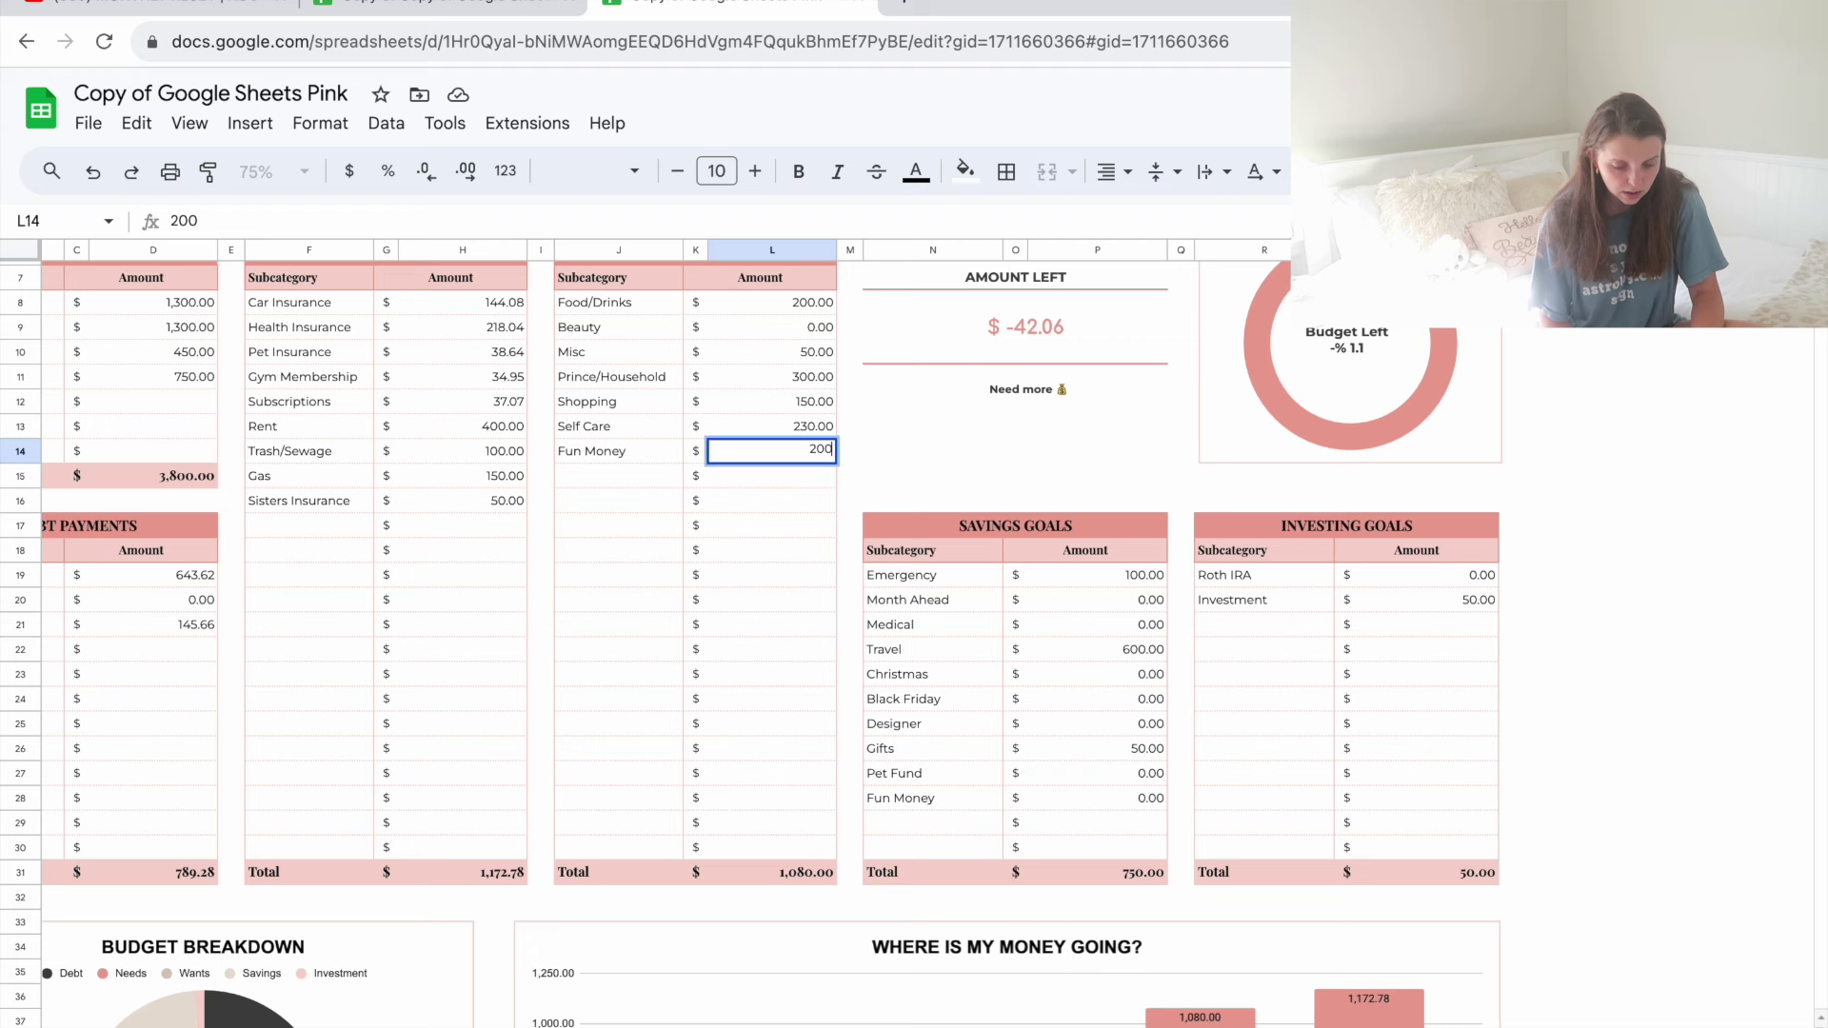
pyautogui.click(1750, 434)
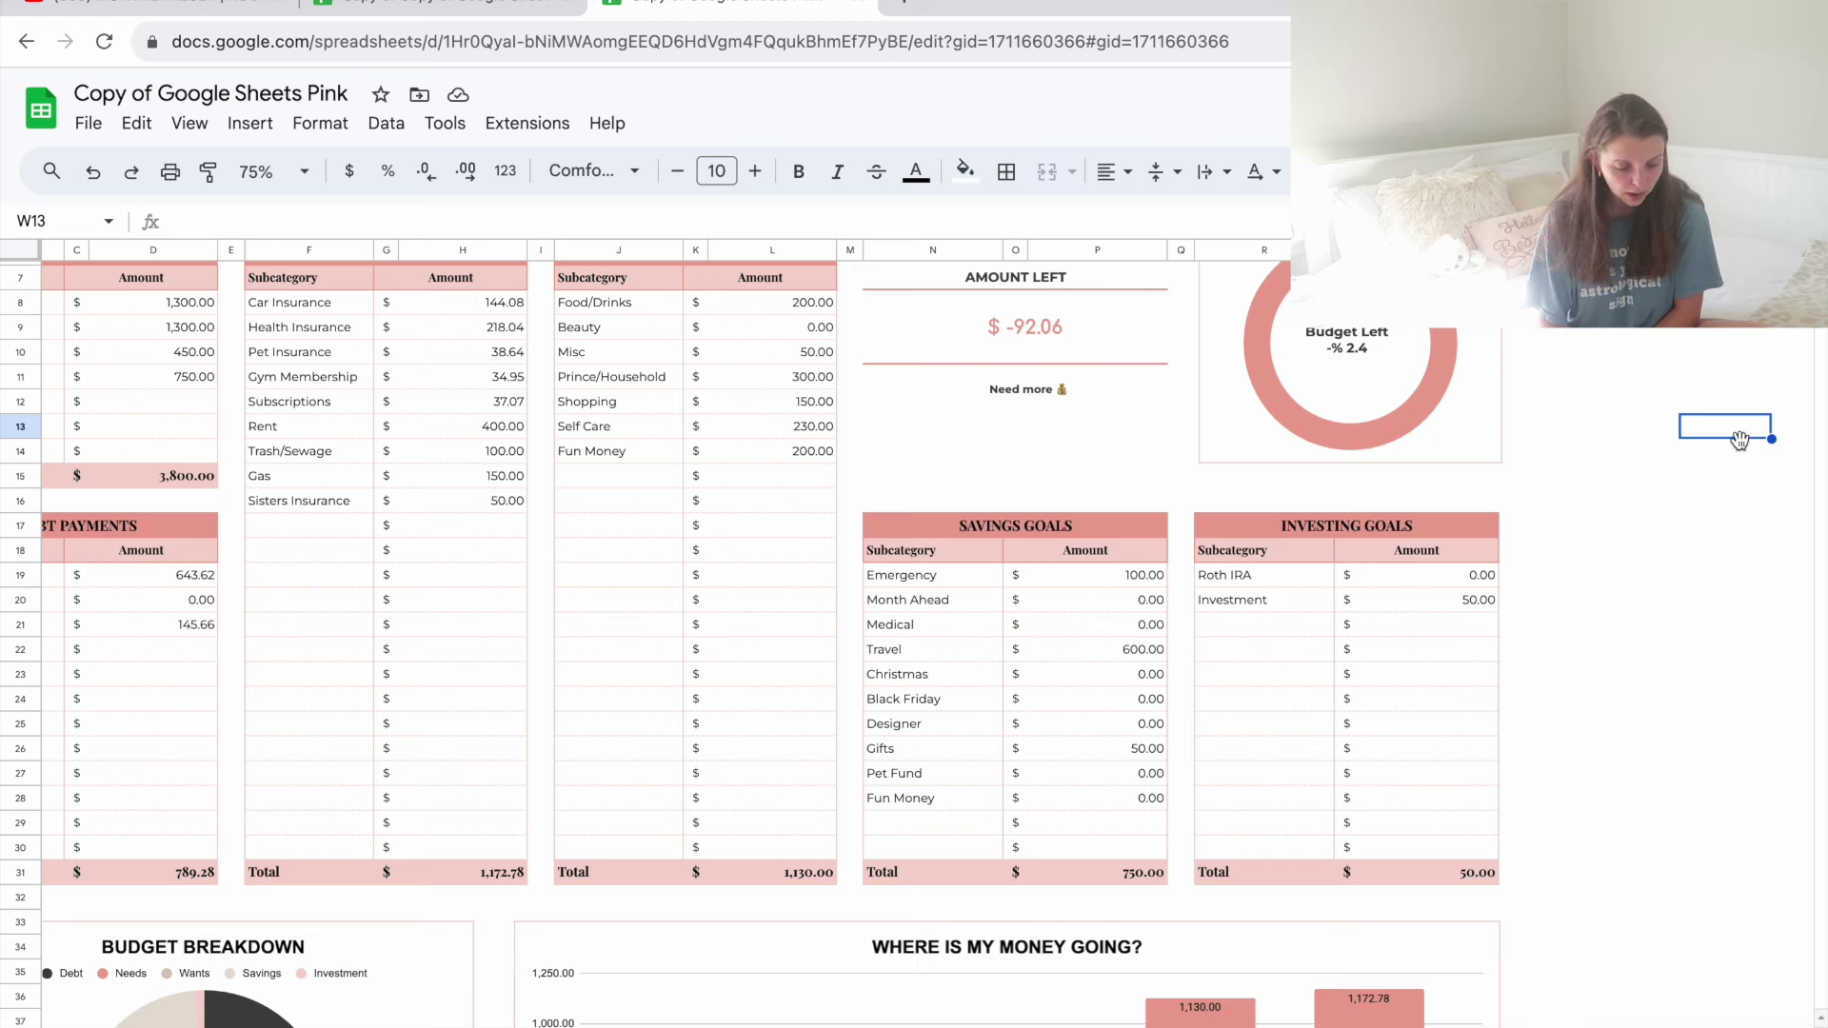
# Step: Examine the October savings goals, investing goals, spending charts and the amount left to budget
pyautogui.click(1709, 483)
pyautogui.scroll(1, 1555, 575)
pyautogui.hscroll(1, 1556, 575)
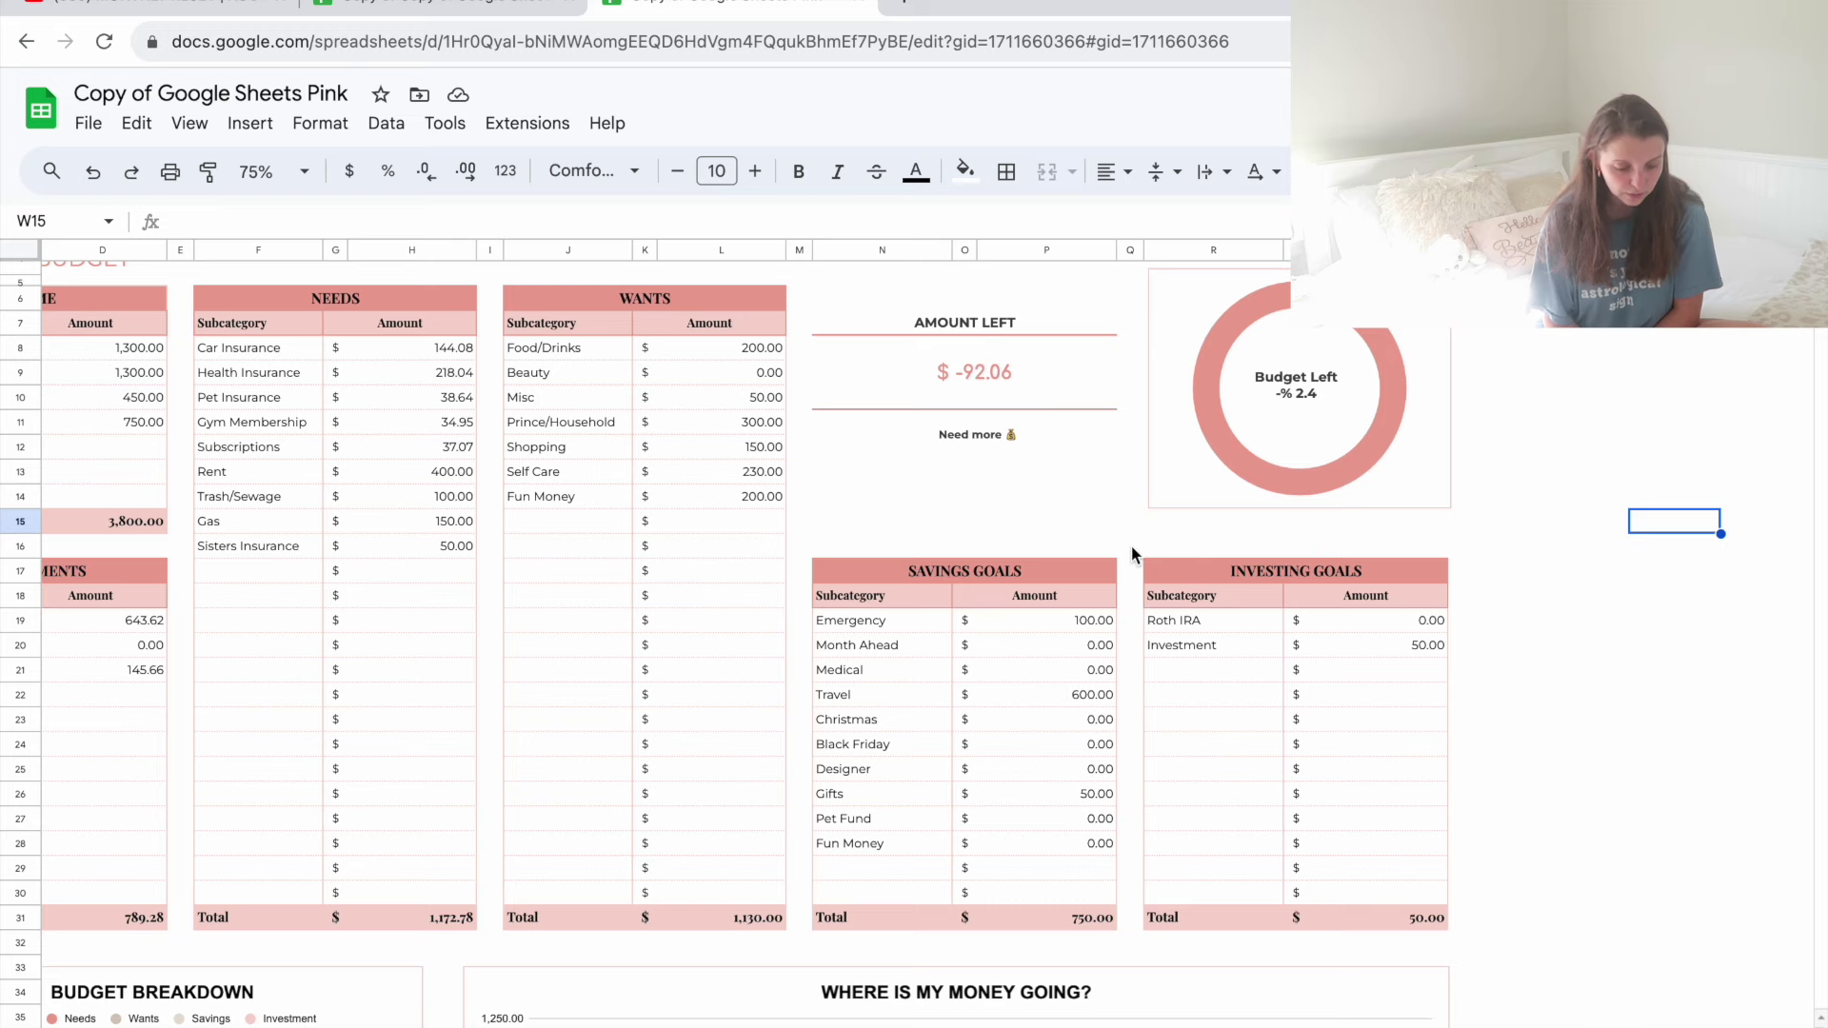
pyautogui.hscroll(1, 1132, 548)
pyautogui.scroll(-4, 1131, 548)
pyautogui.scroll(-2, 1132, 545)
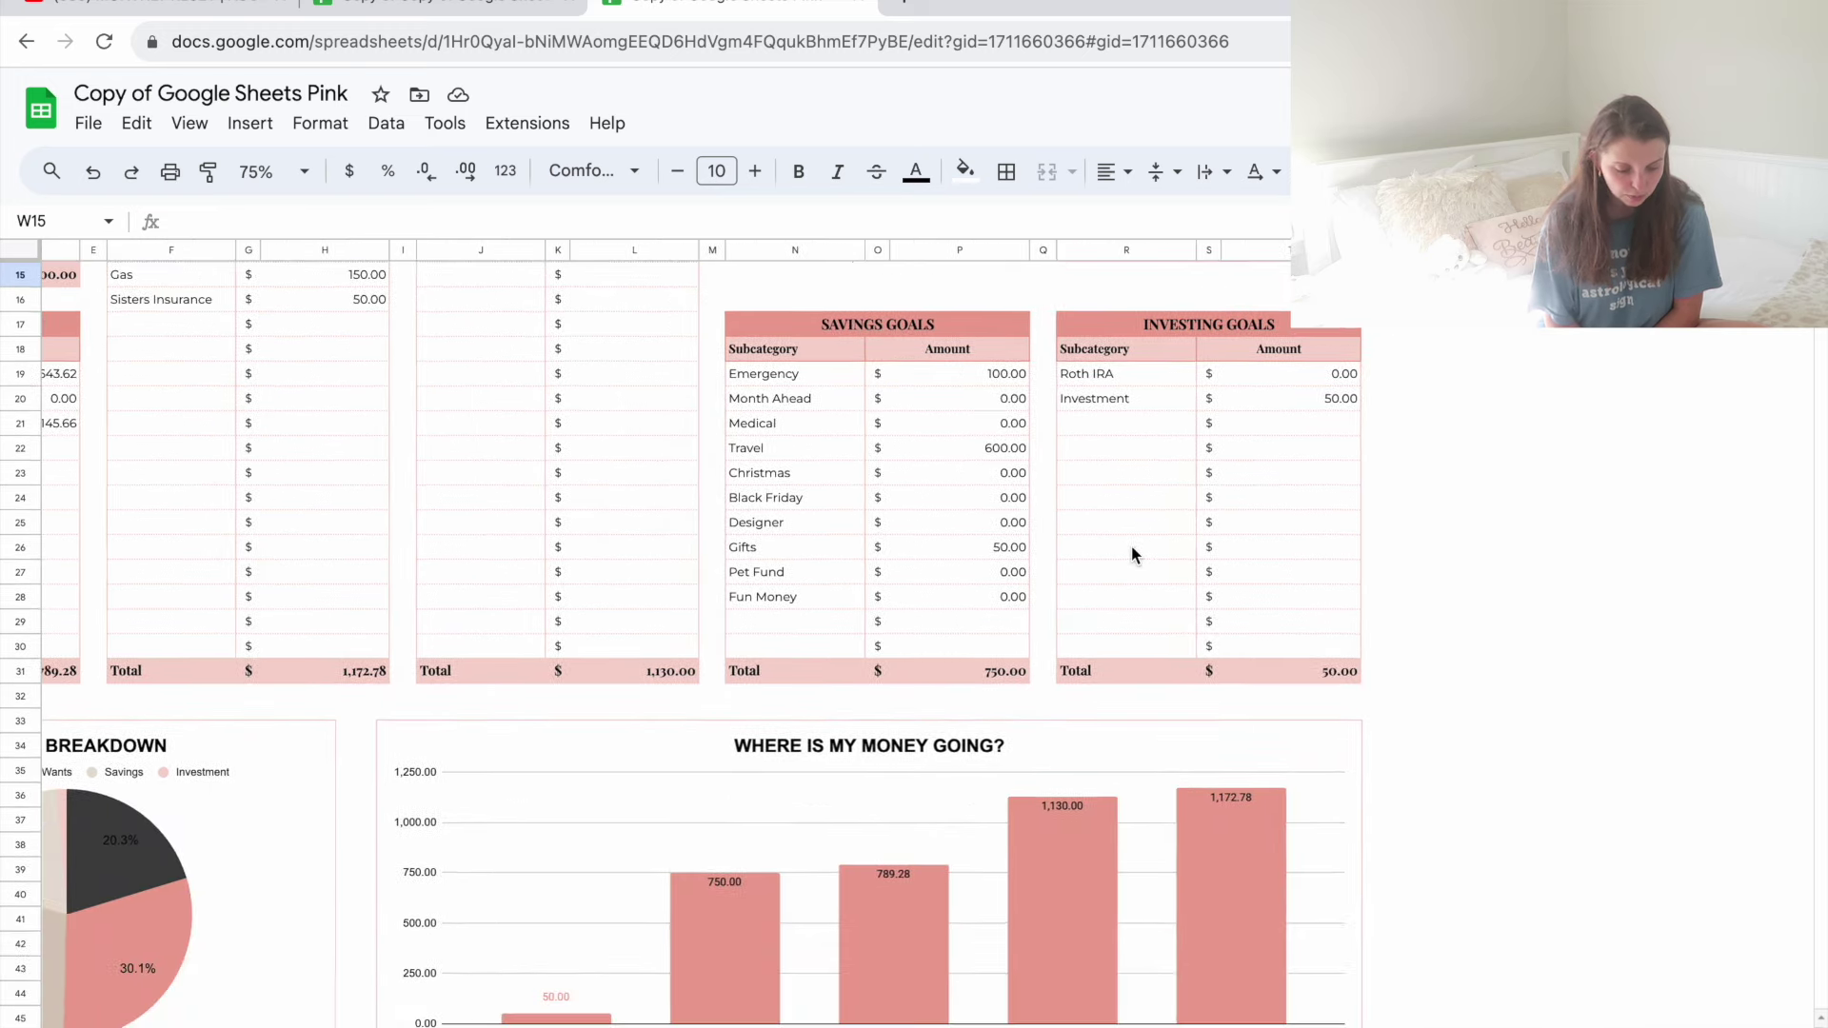
pyautogui.hscroll(-3, 1131, 546)
pyautogui.scroll(5, 1131, 546)
pyautogui.scroll(2, 1131, 547)
pyautogui.hscroll(-1, 1131, 546)
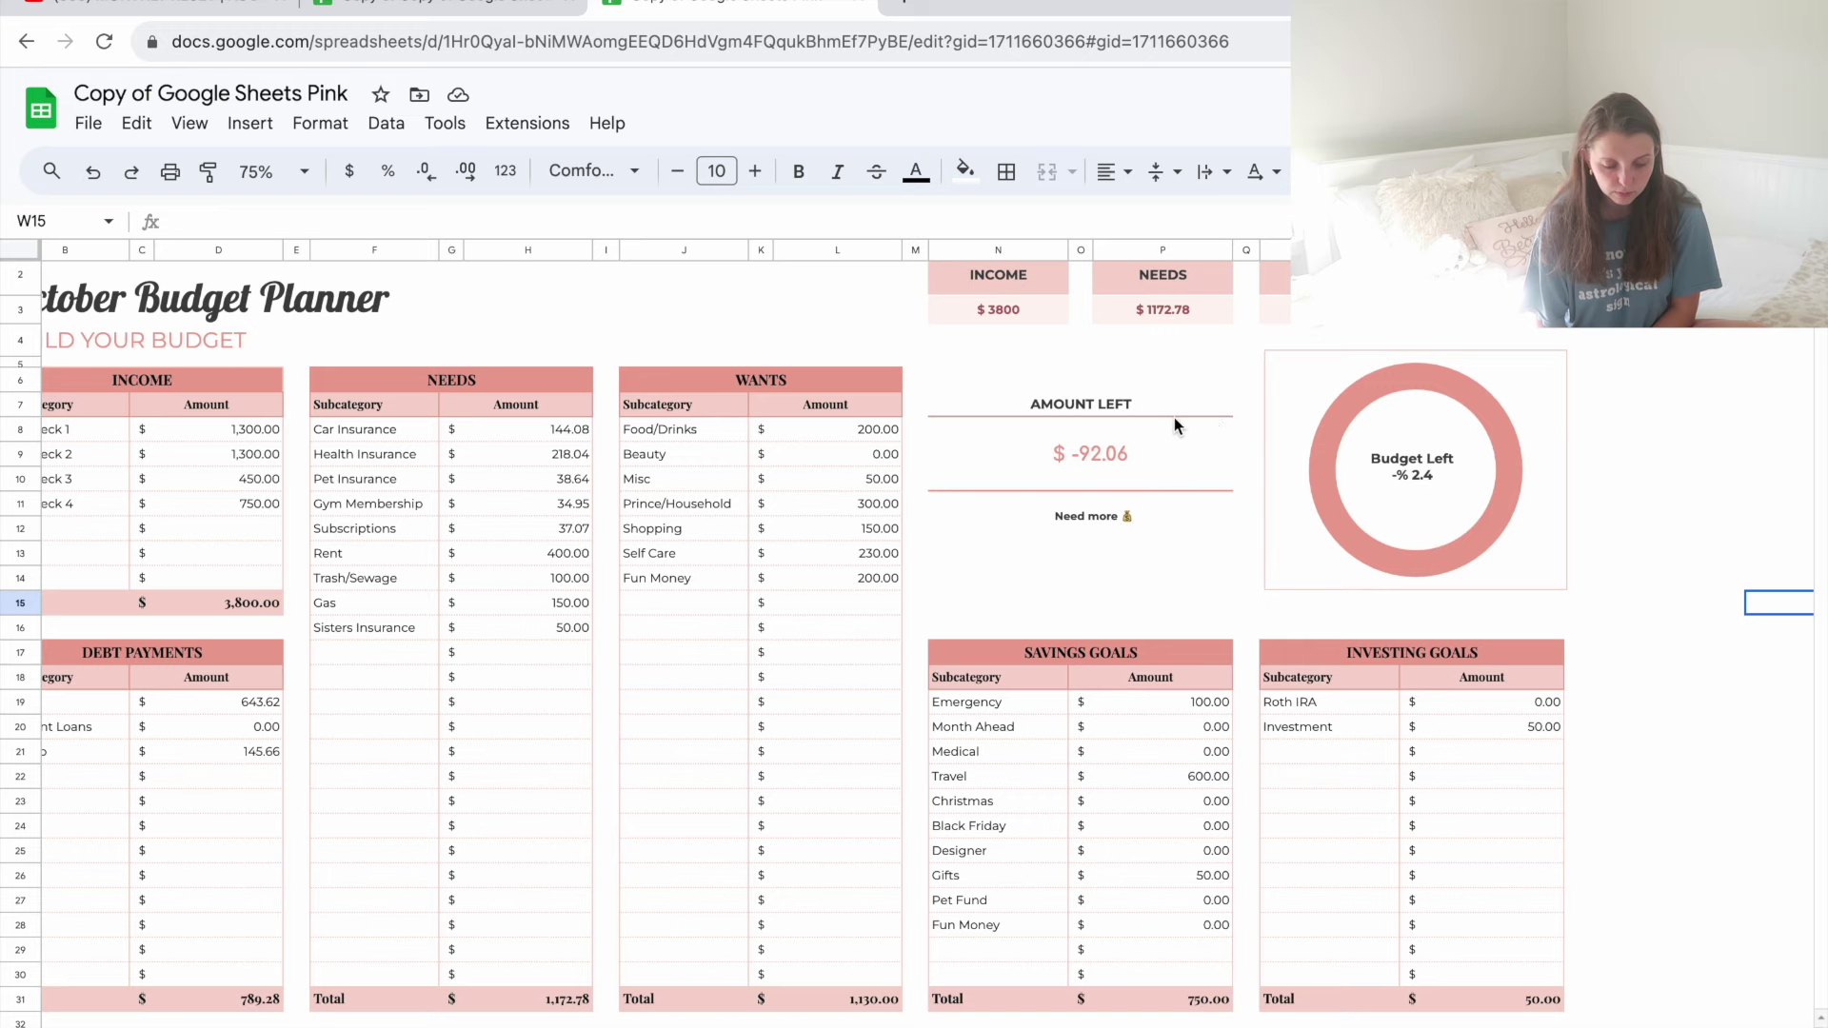
# Step: Try 50 as the Emergency savings goal and return it to 100
pyautogui.scroll(-5, 1137, 454)
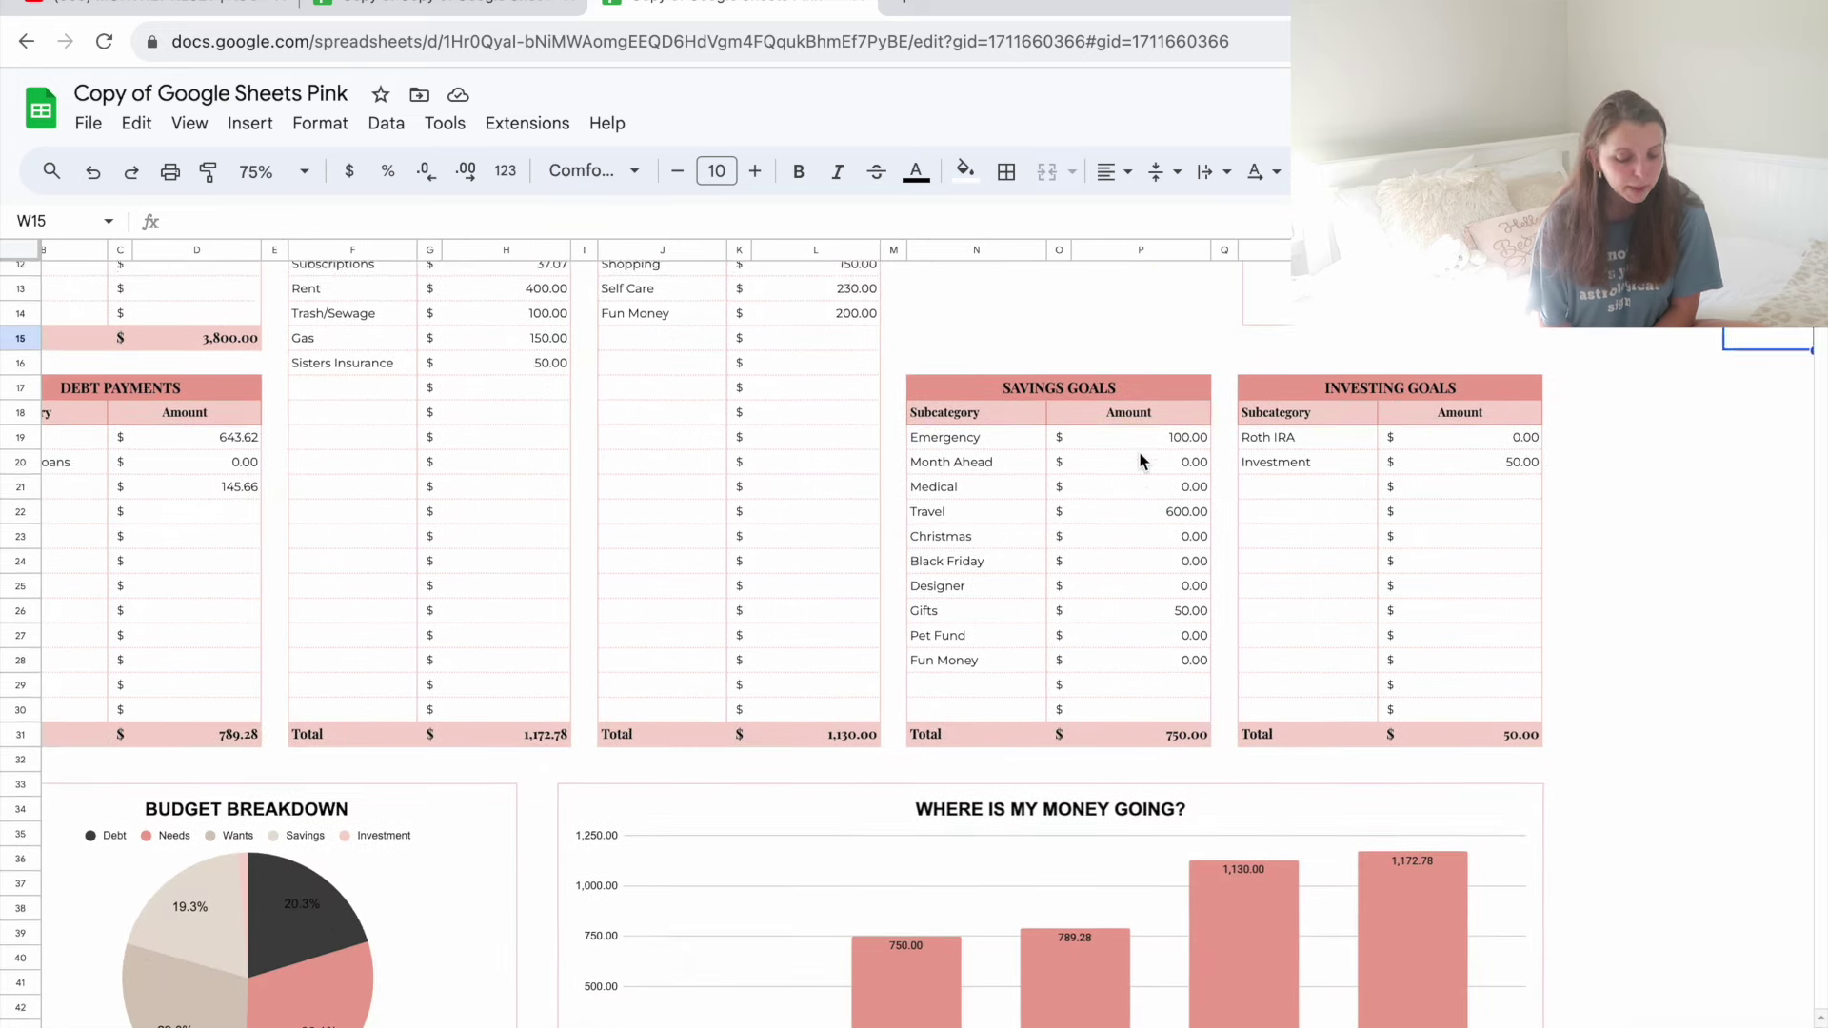
pyautogui.click(1195, 420)
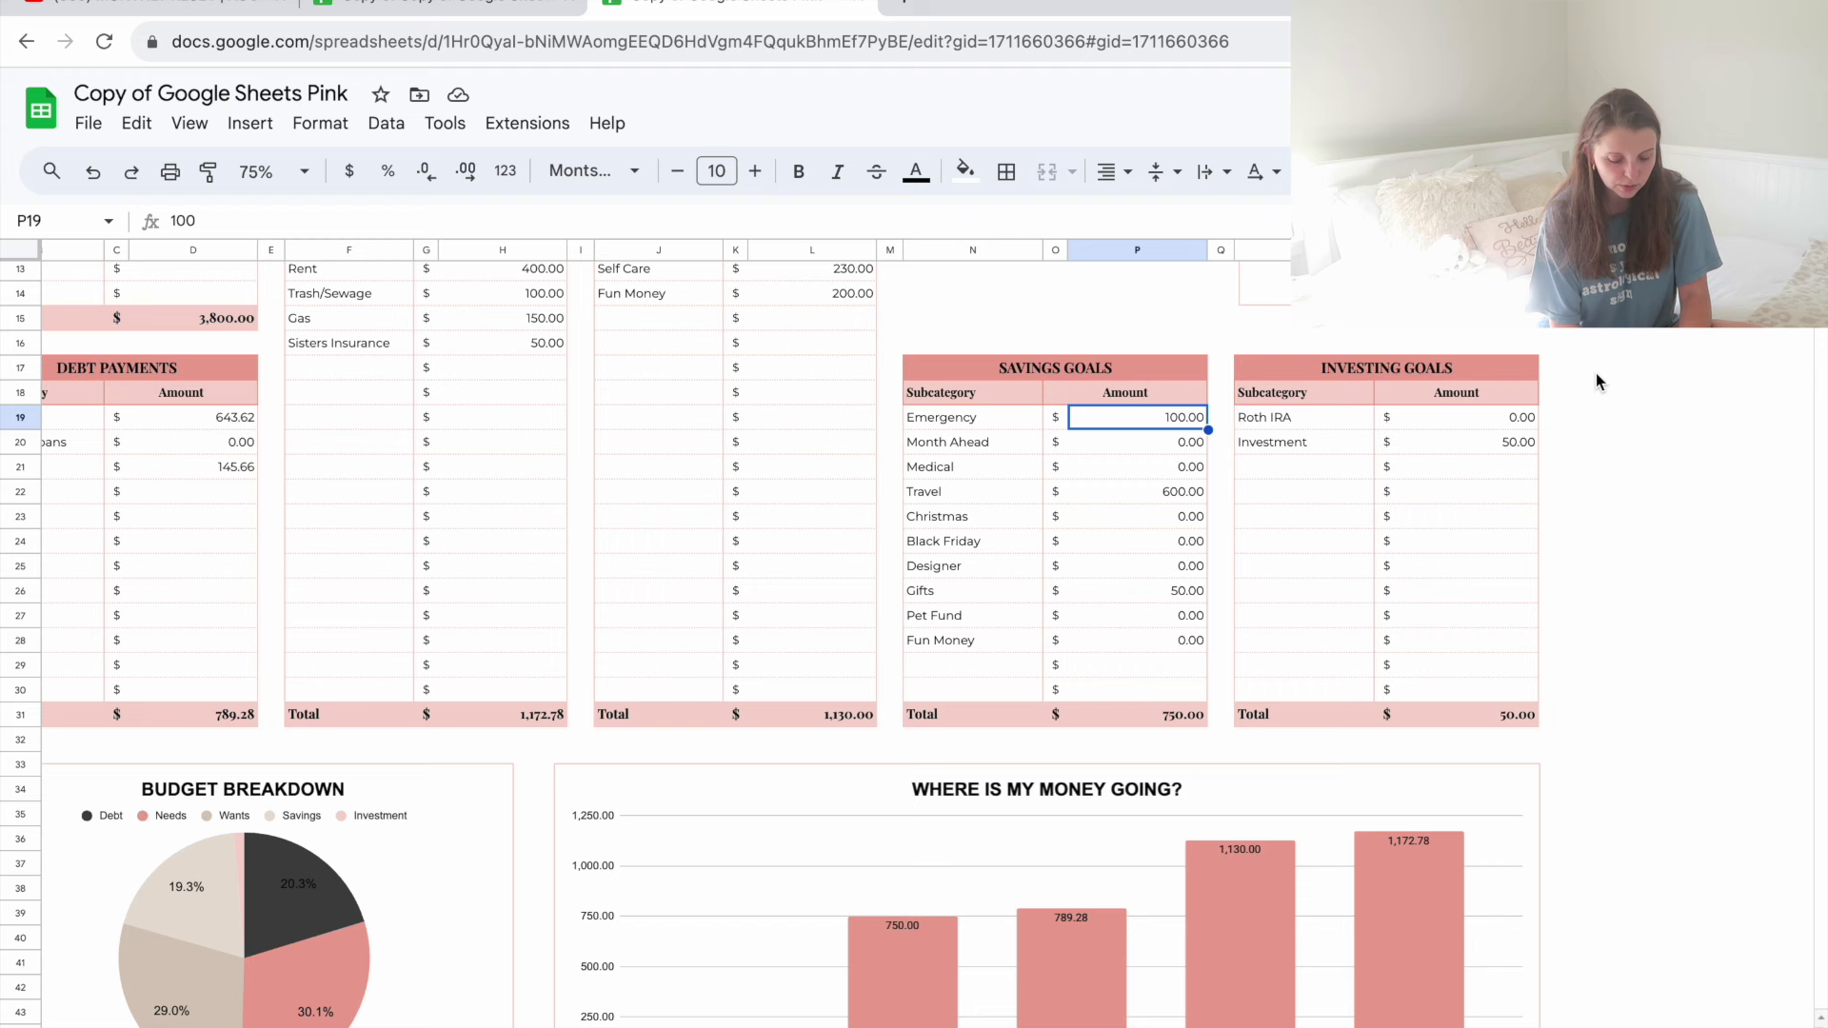
pyautogui.write('50')
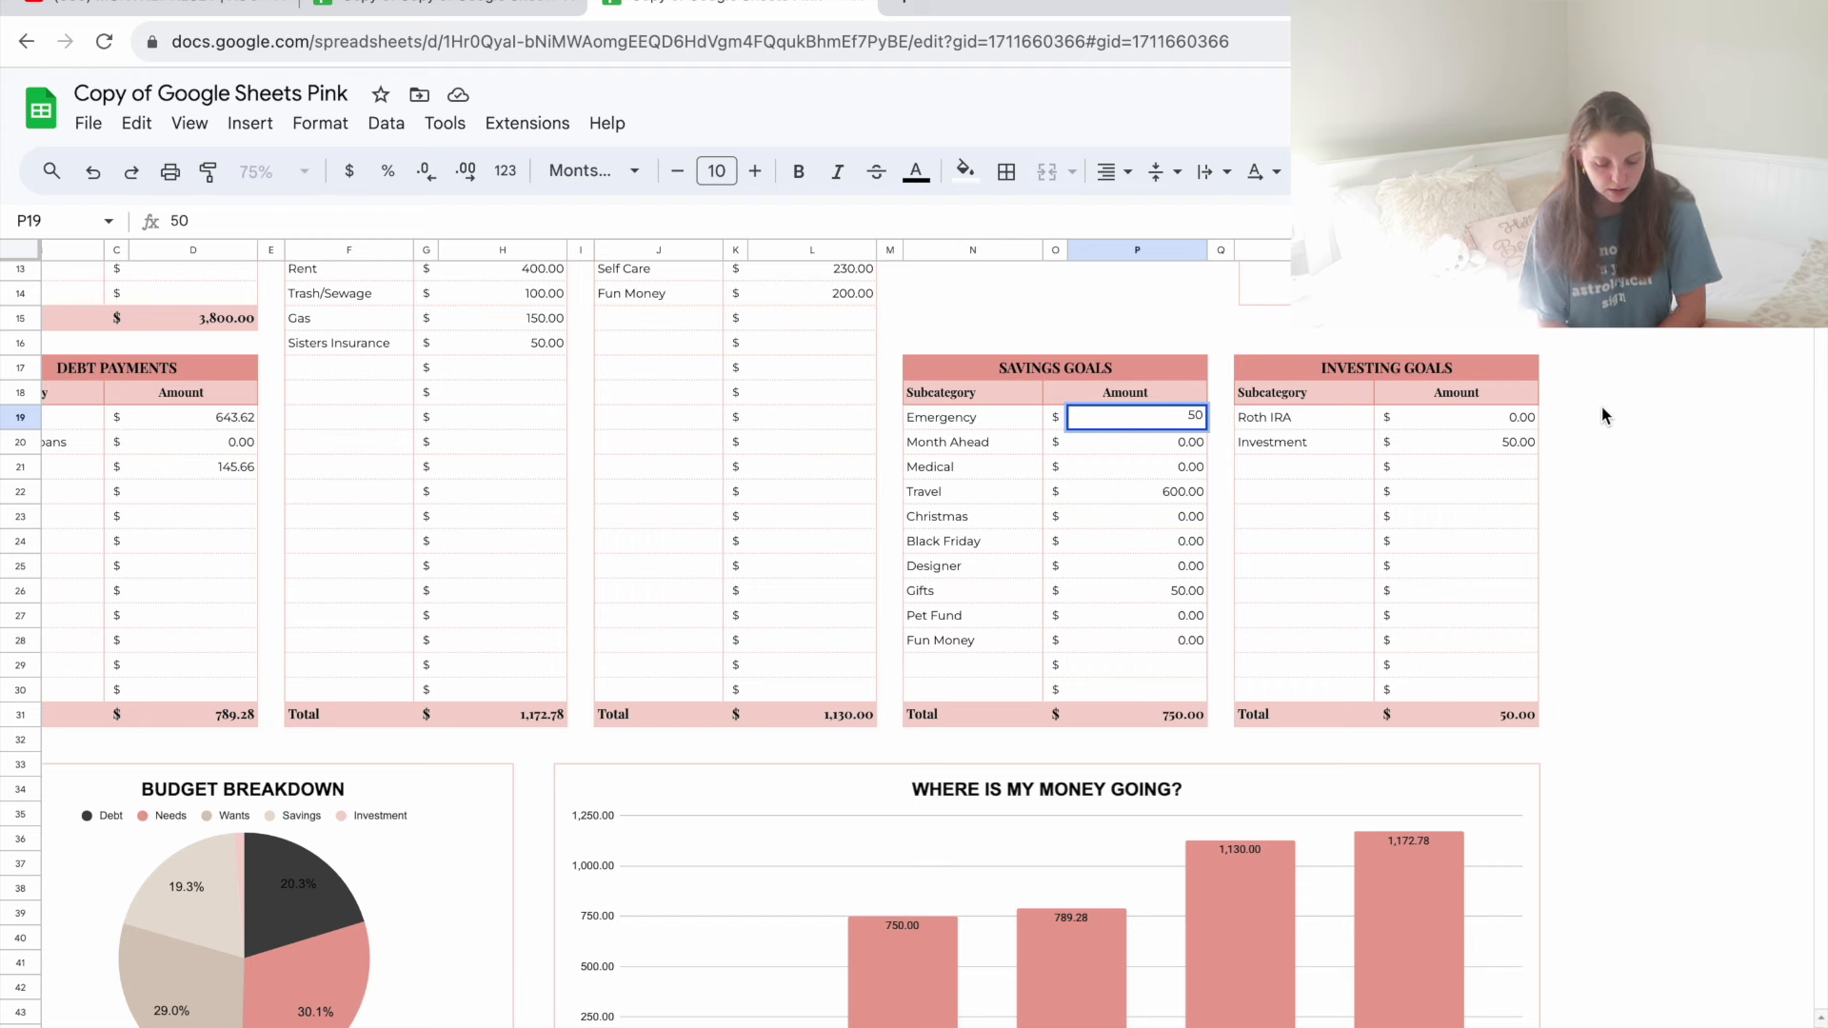
pyautogui.press('BackSpace')
pyautogui.press('BackSpace')
pyautogui.write('100')
pyautogui.click(1653, 421)
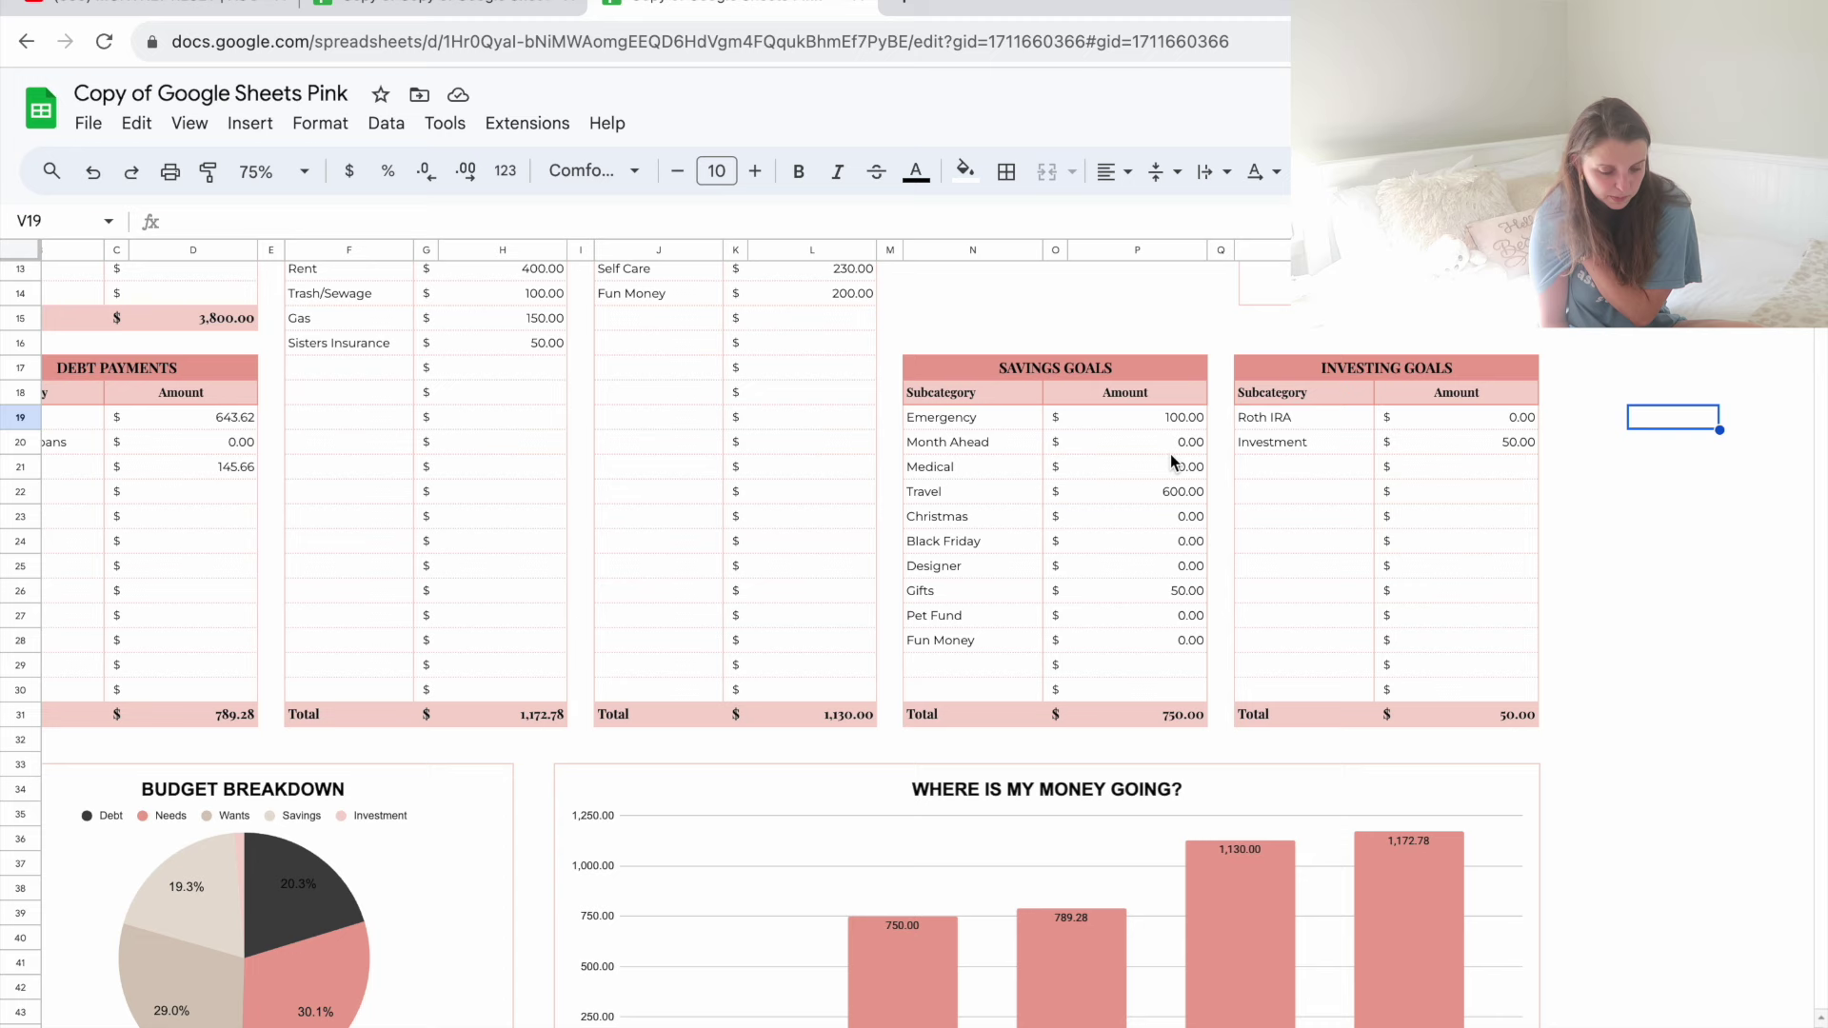
# Step: Review the Travel savings goal and the remaining savings goals down to Fun Money against the other October categories
pyautogui.scroll(-1, 1158, 494)
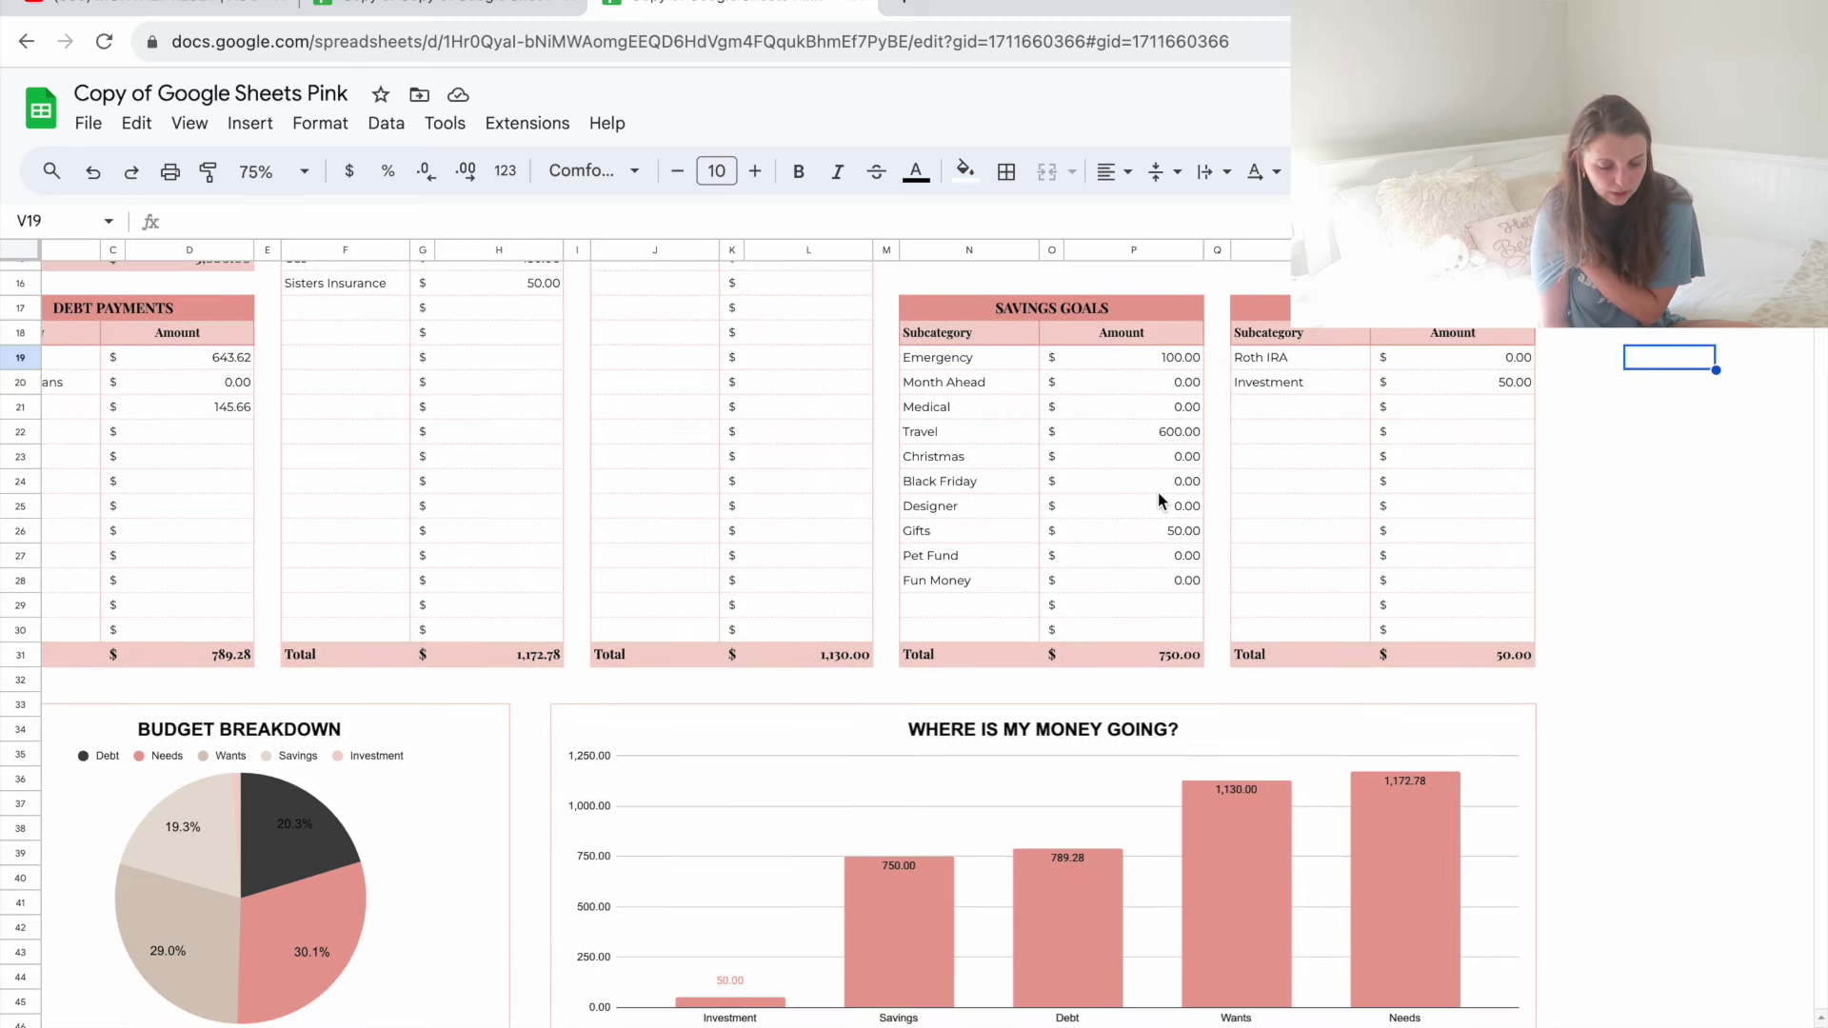
pyautogui.click(1173, 433)
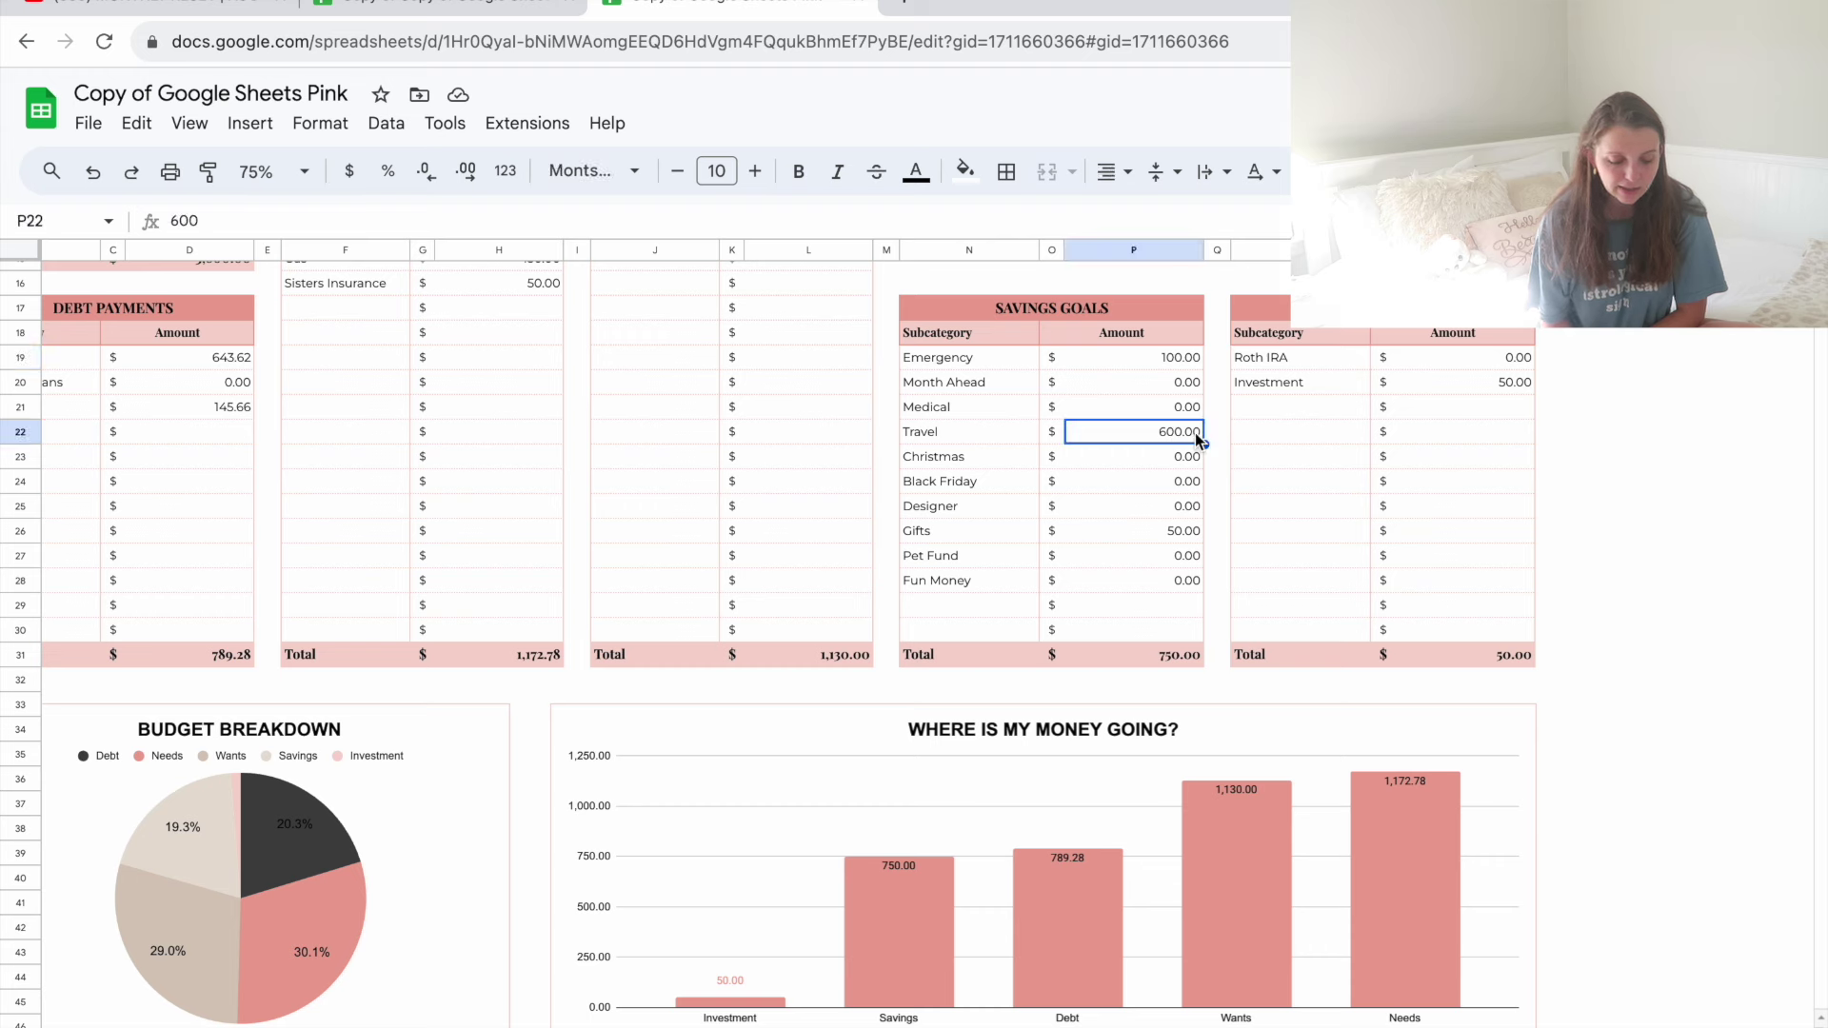
pyautogui.click(1659, 415)
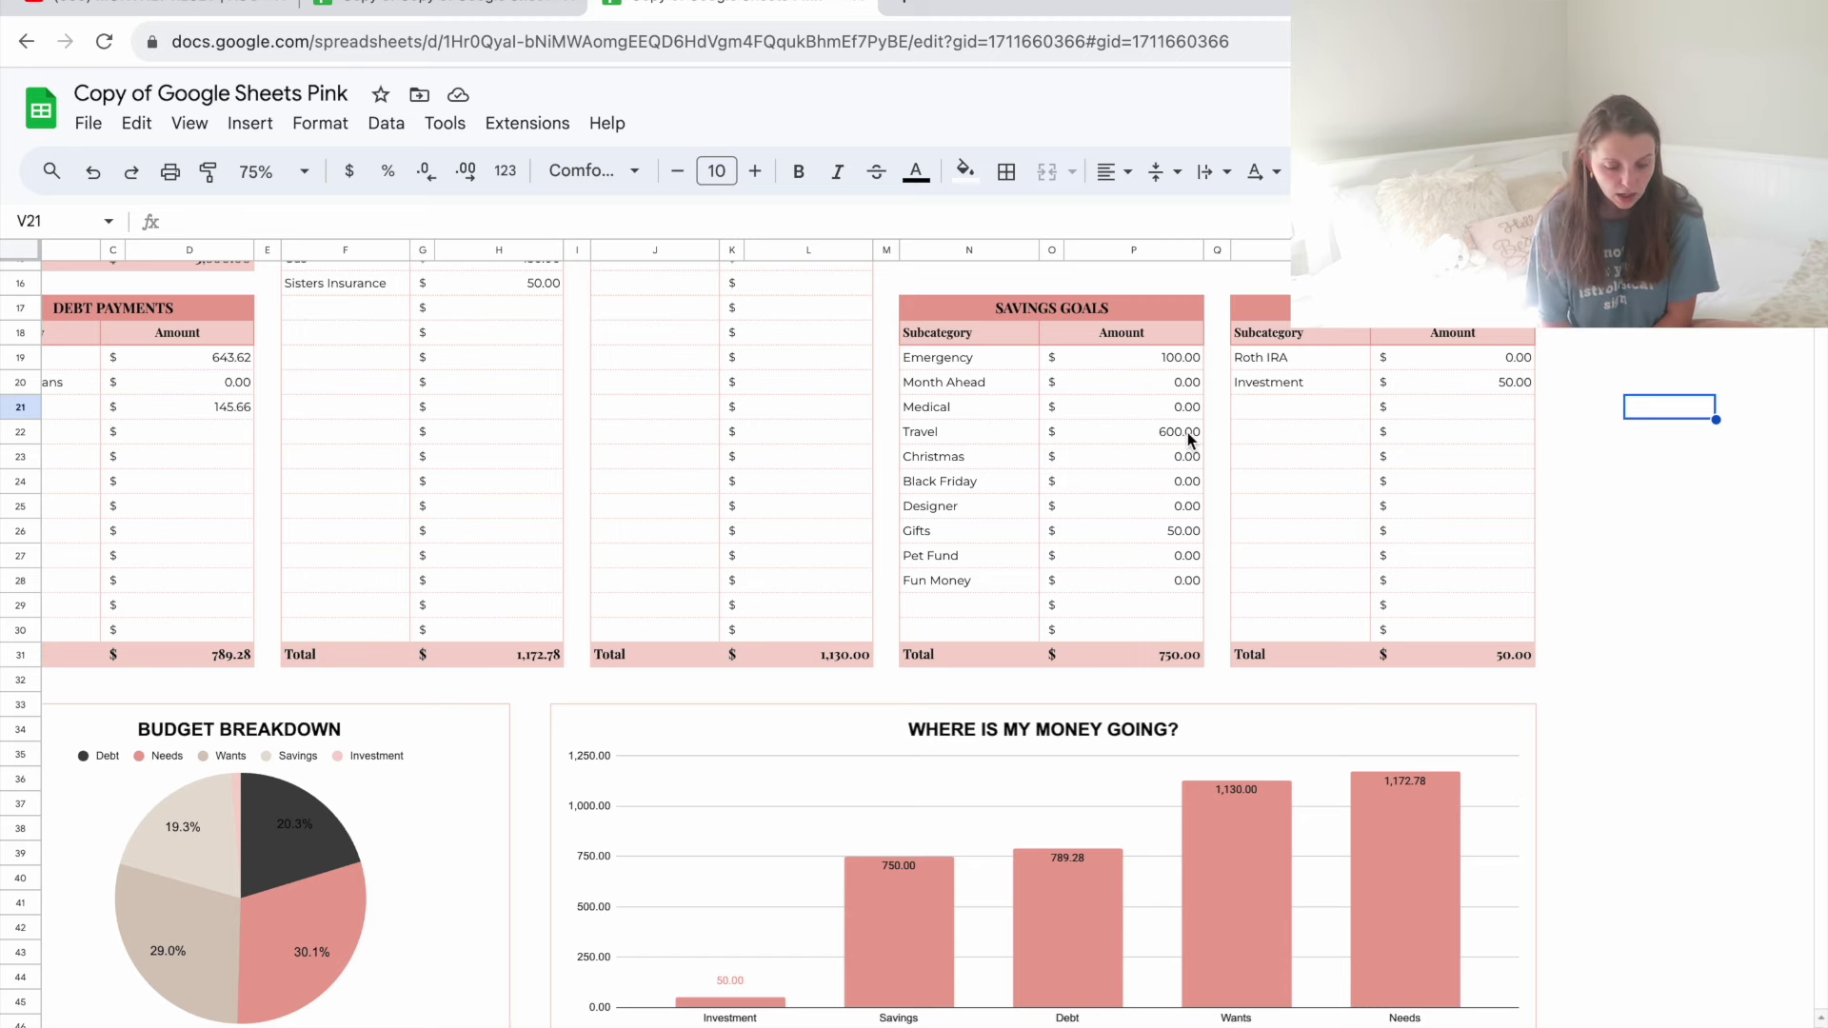
pyautogui.scroll(-2, 1186, 433)
pyautogui.hscroll(1, 1187, 433)
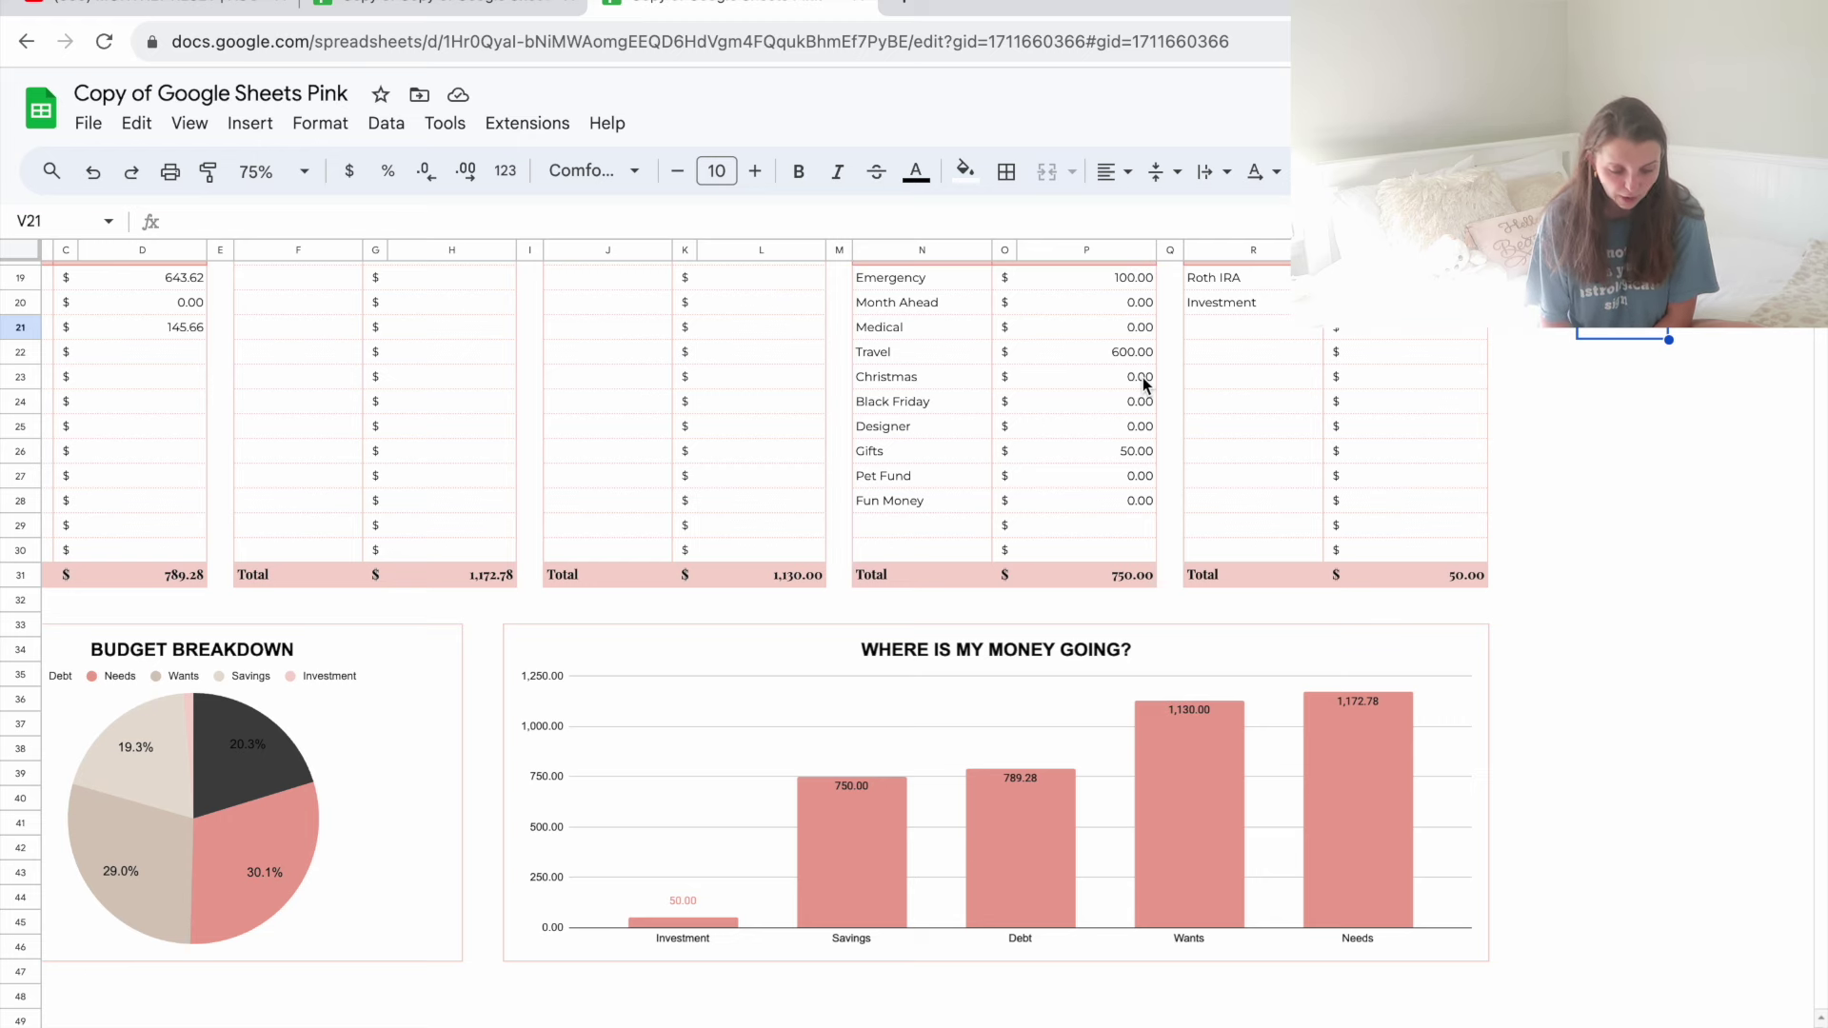
pyautogui.scroll(-1, 1143, 377)
pyautogui.hscroll(-1, 1142, 377)
pyautogui.scroll(-3, 1142, 416)
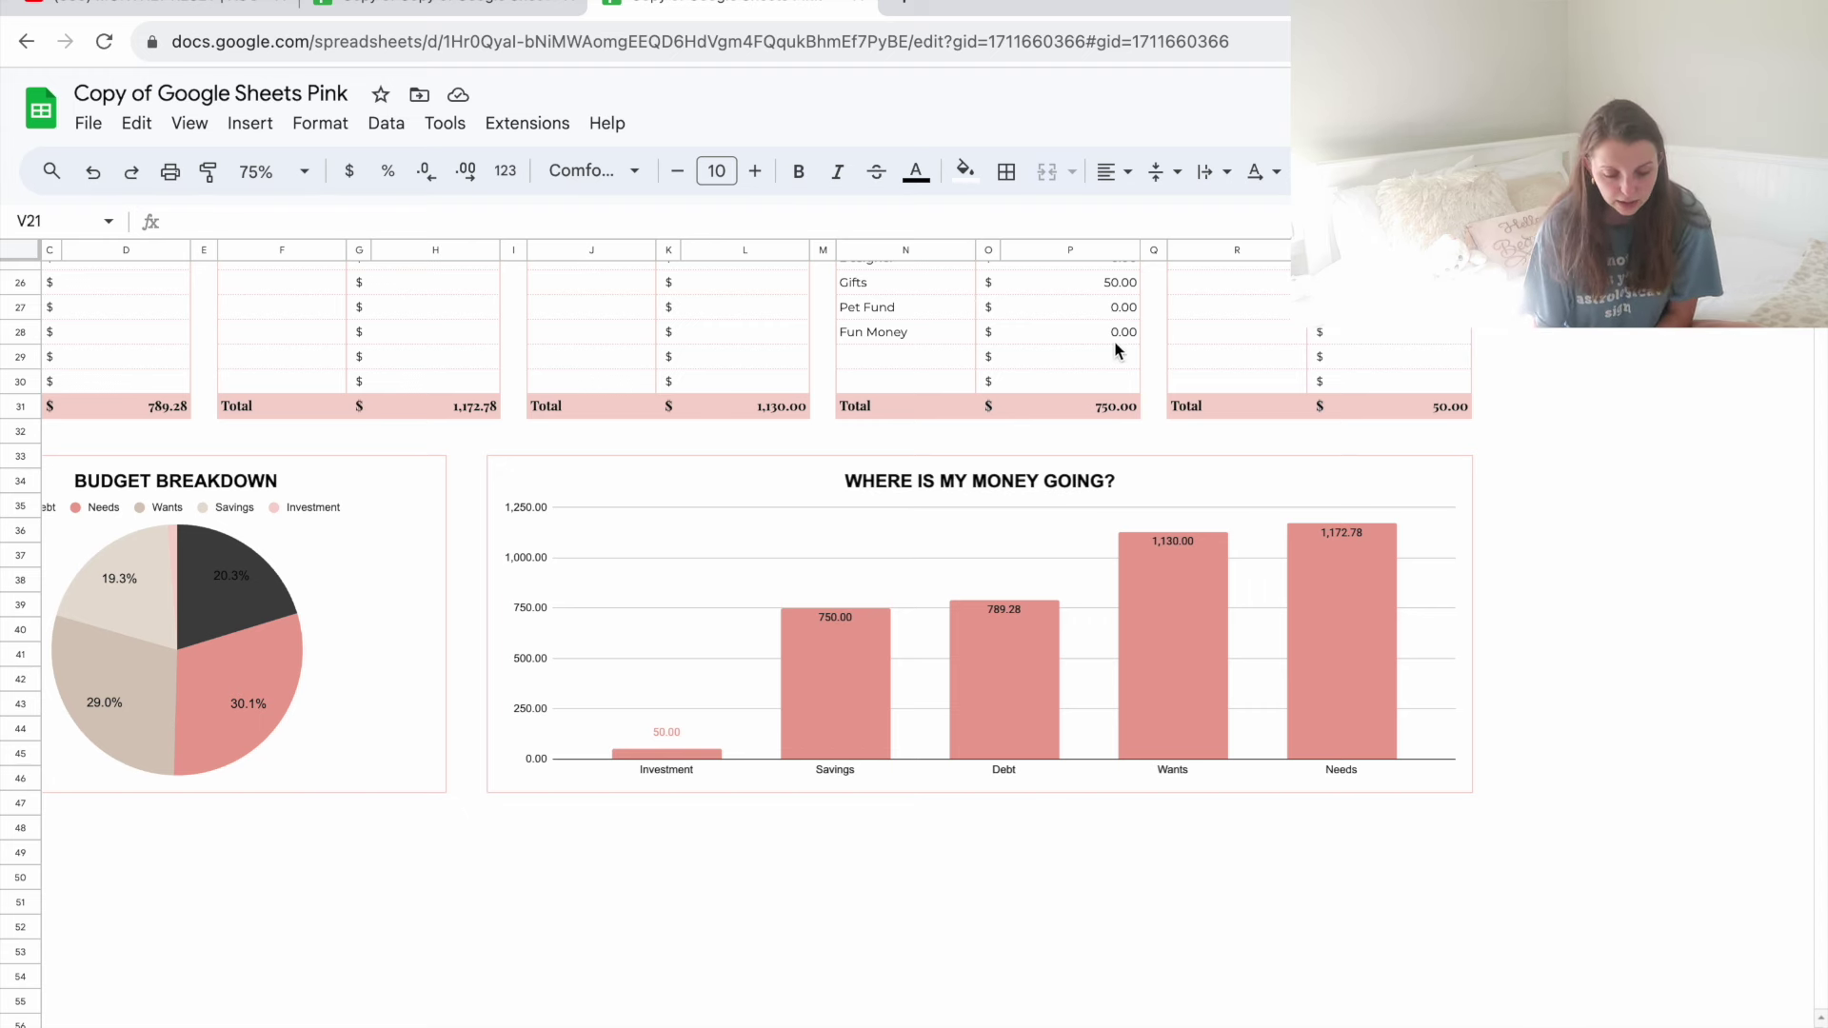
pyautogui.scroll(5, 1123, 333)
pyautogui.hscroll(-2, 1123, 333)
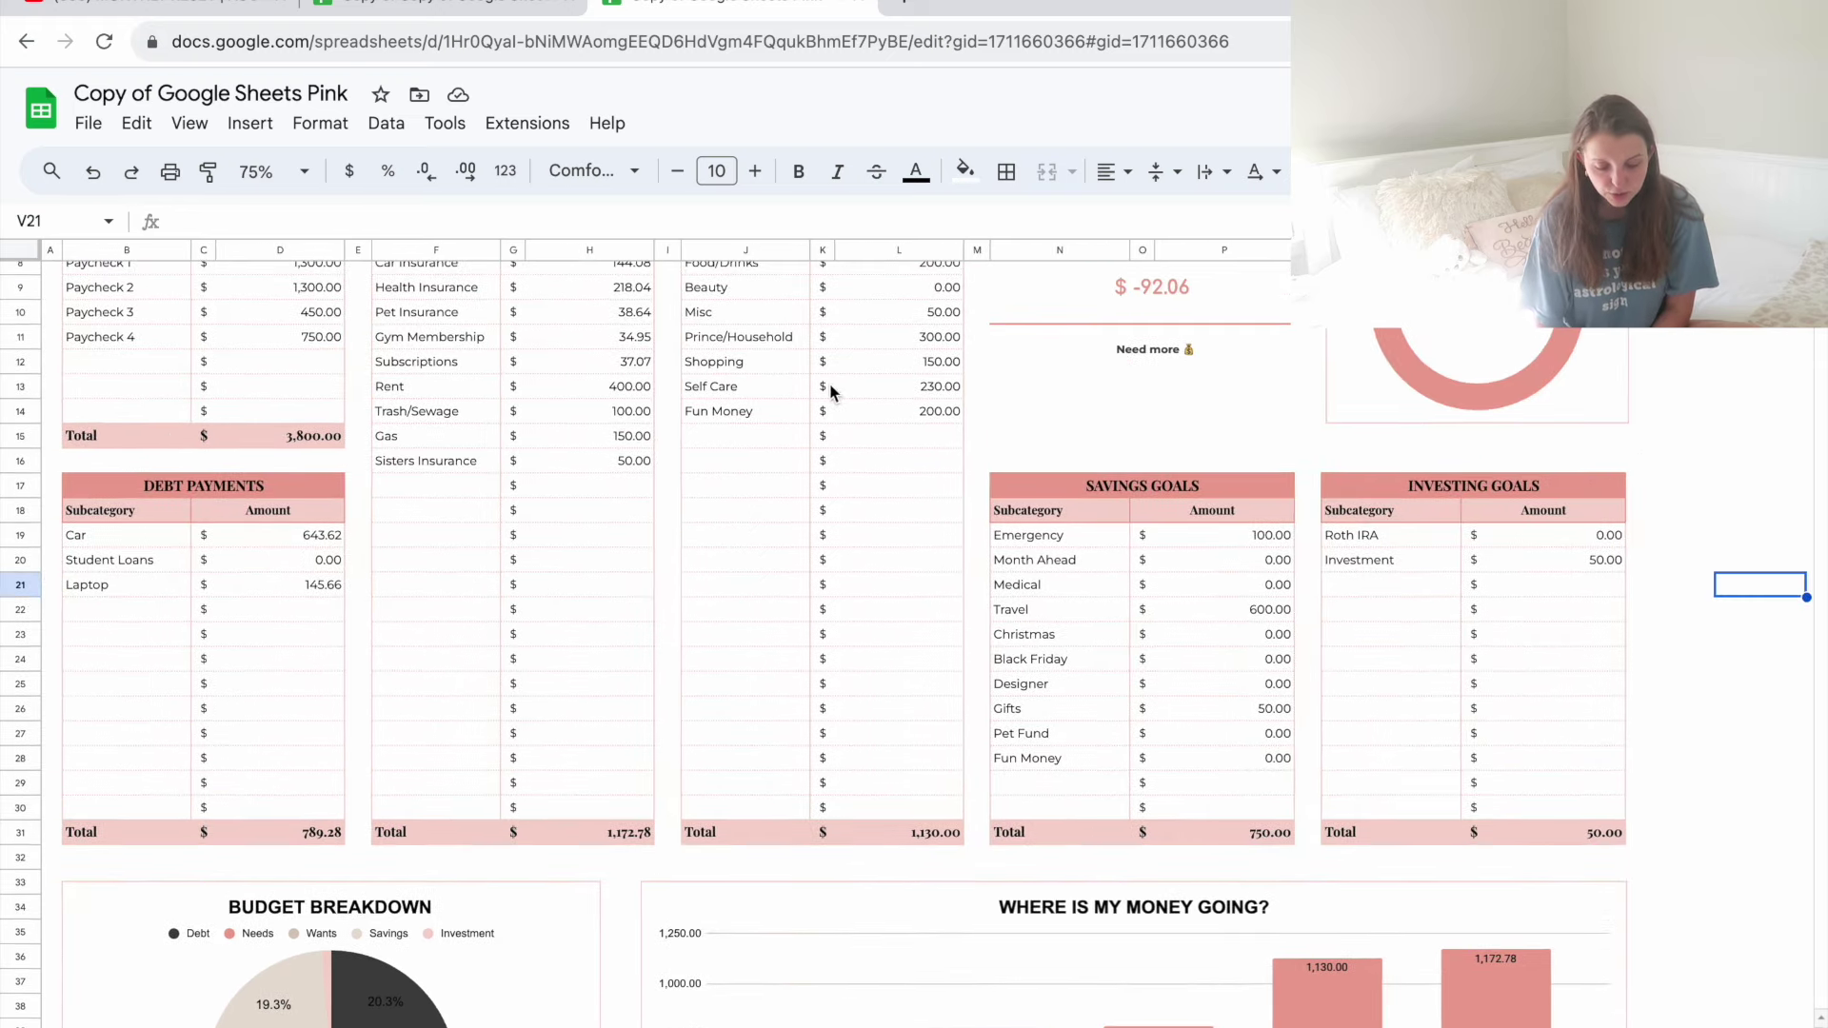
pyautogui.scroll(-1, 872, 406)
pyautogui.hscroll(1, 872, 406)
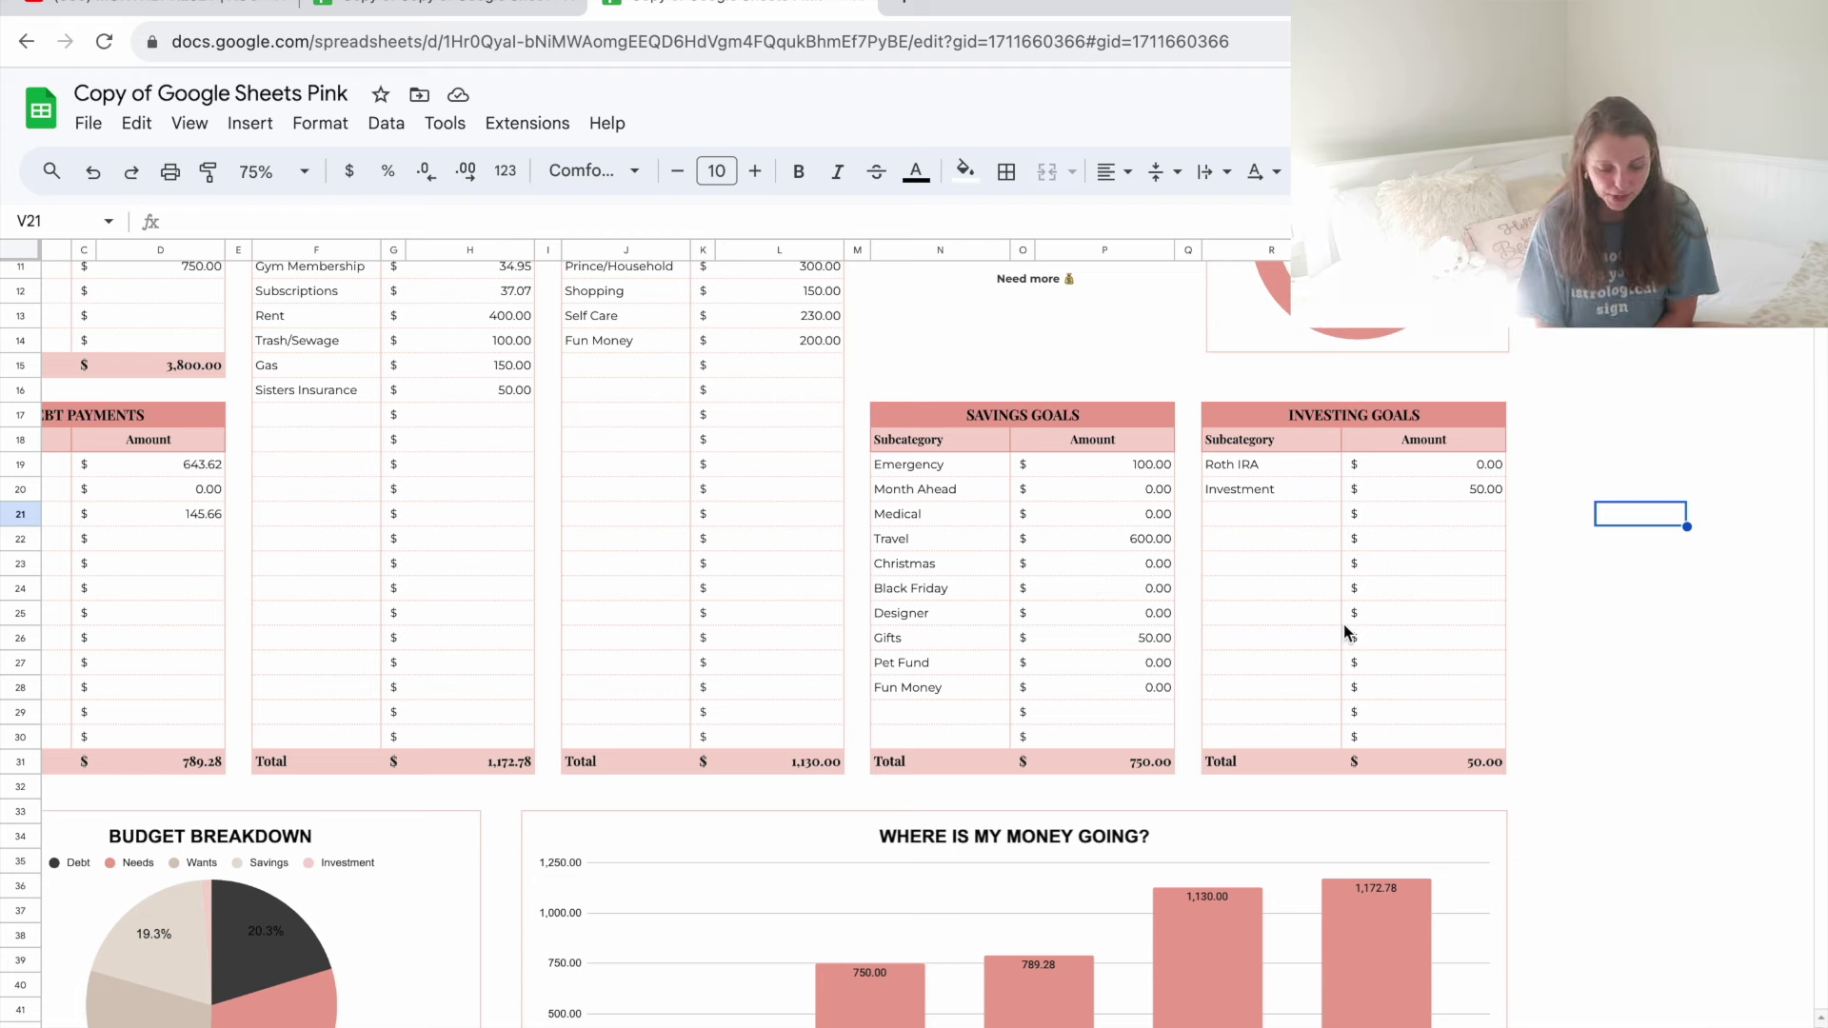
# Step: Check the Roth IRA and Investment amounts in the October investing goals against the amount left to budget
pyautogui.click(1494, 468)
pyautogui.click(1584, 471)
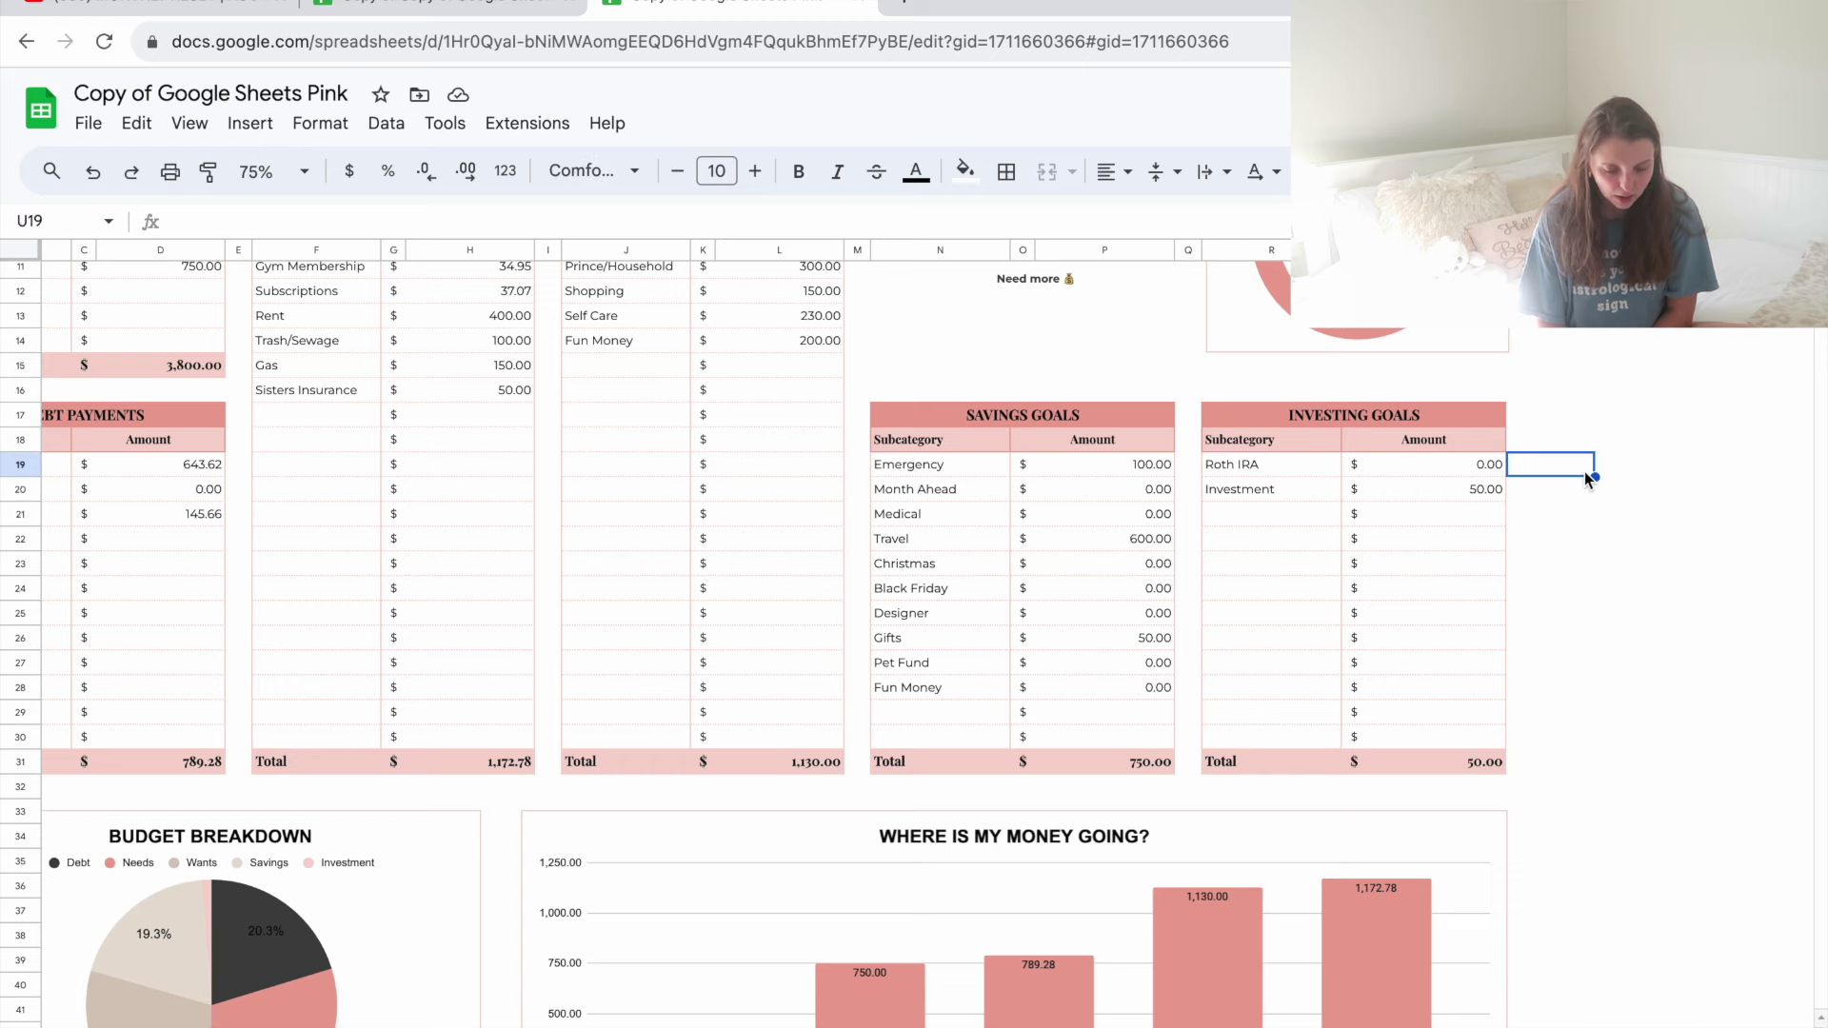
pyautogui.scroll(-3, 1571, 531)
pyautogui.hscroll(1, 1571, 531)
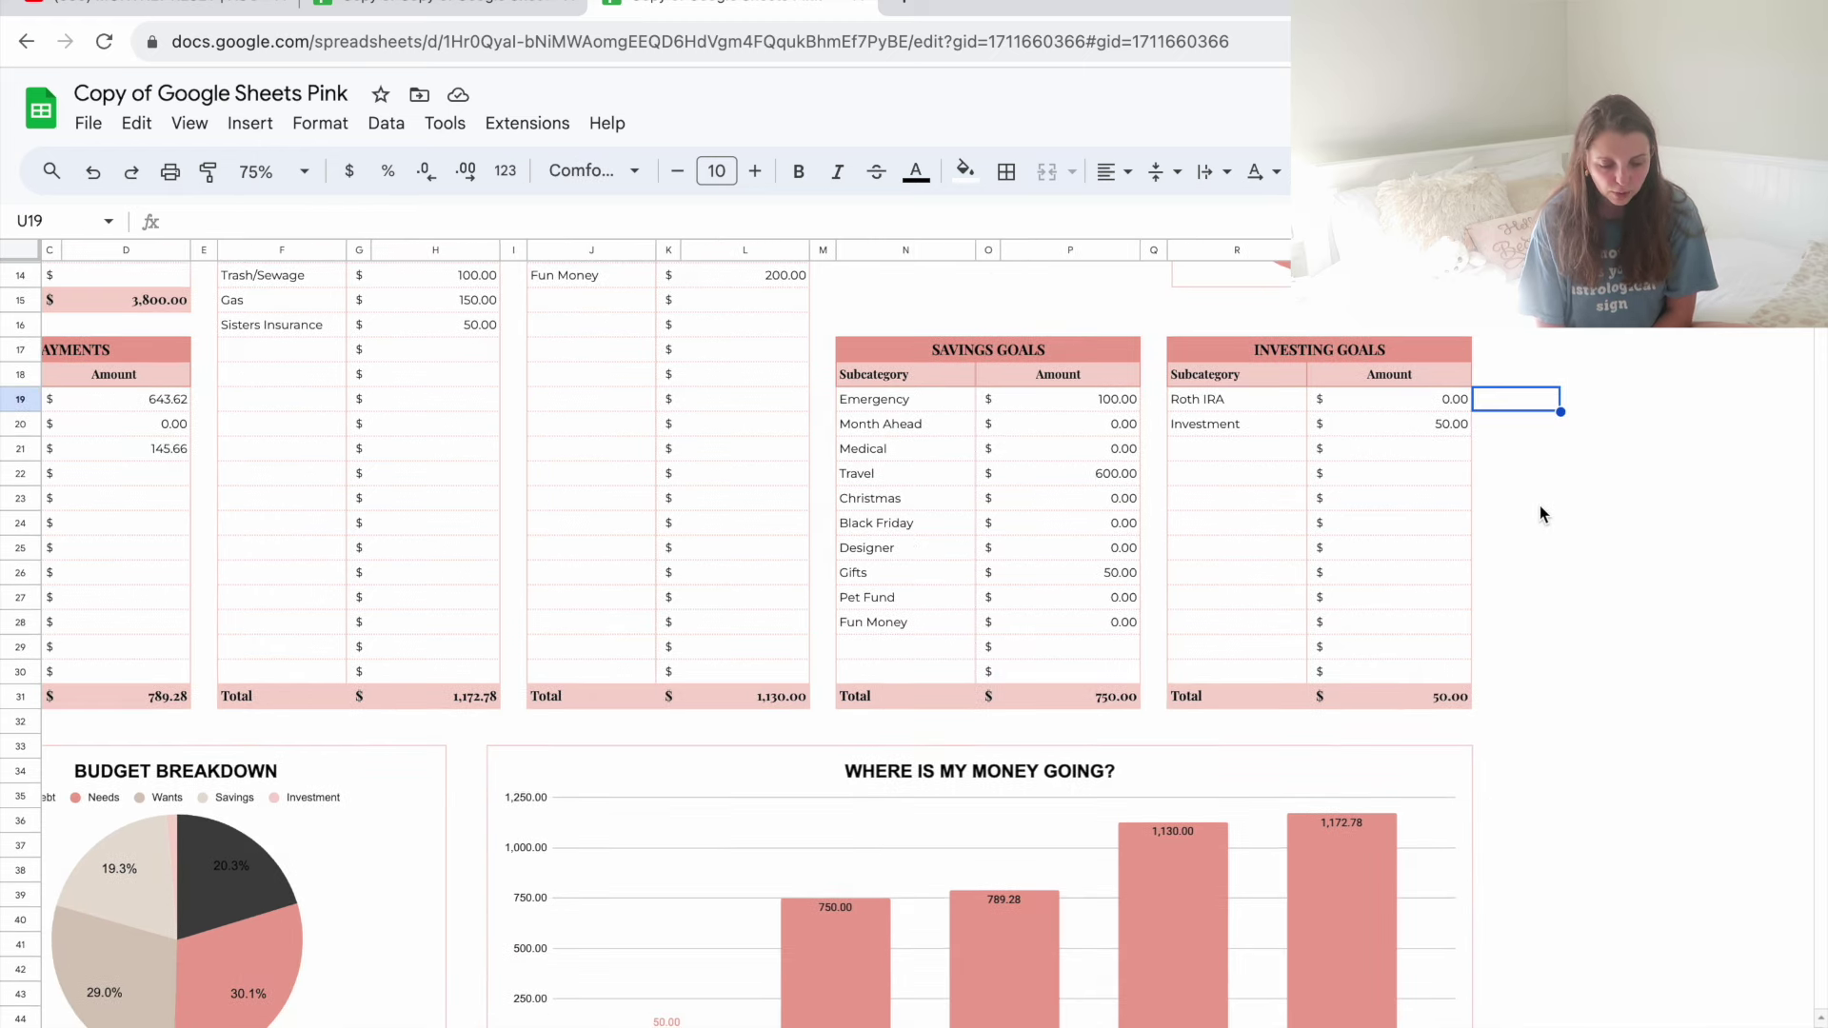
pyautogui.click(1442, 424)
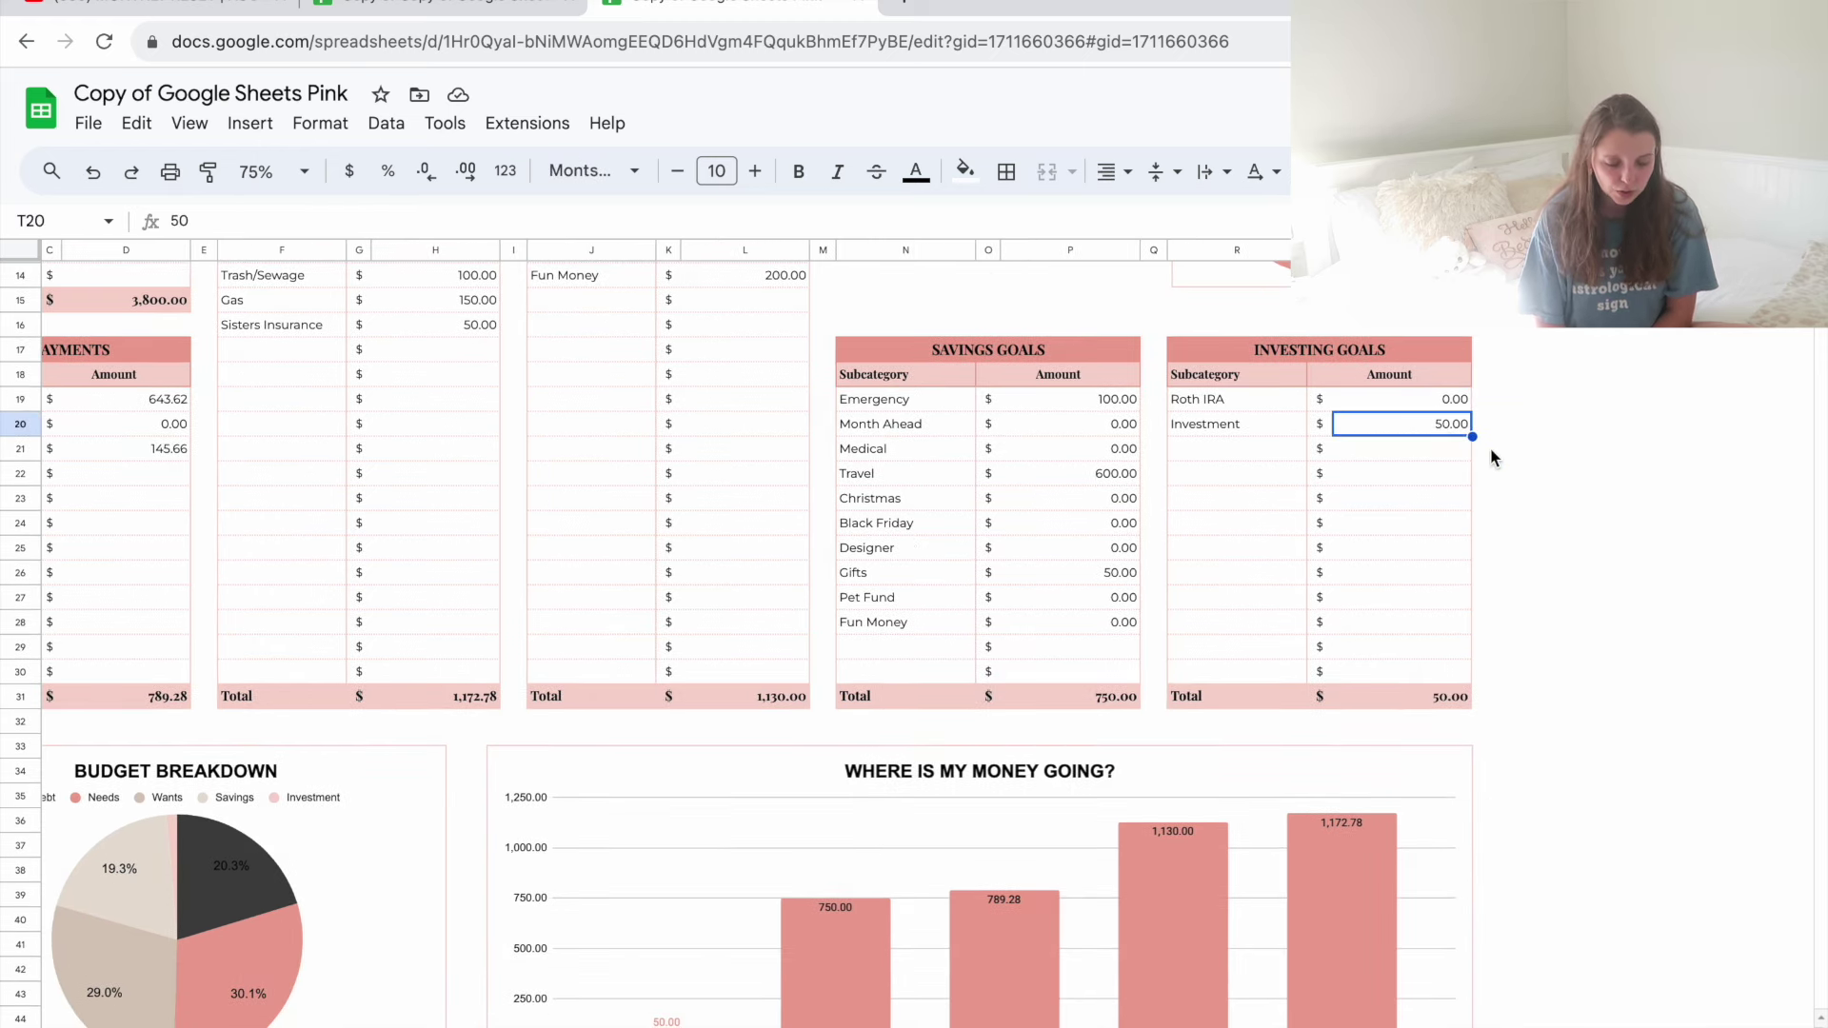
pyautogui.scroll(4, 1490, 453)
pyautogui.hscroll(-1, 1490, 453)
pyautogui.scroll(2, 1492, 458)
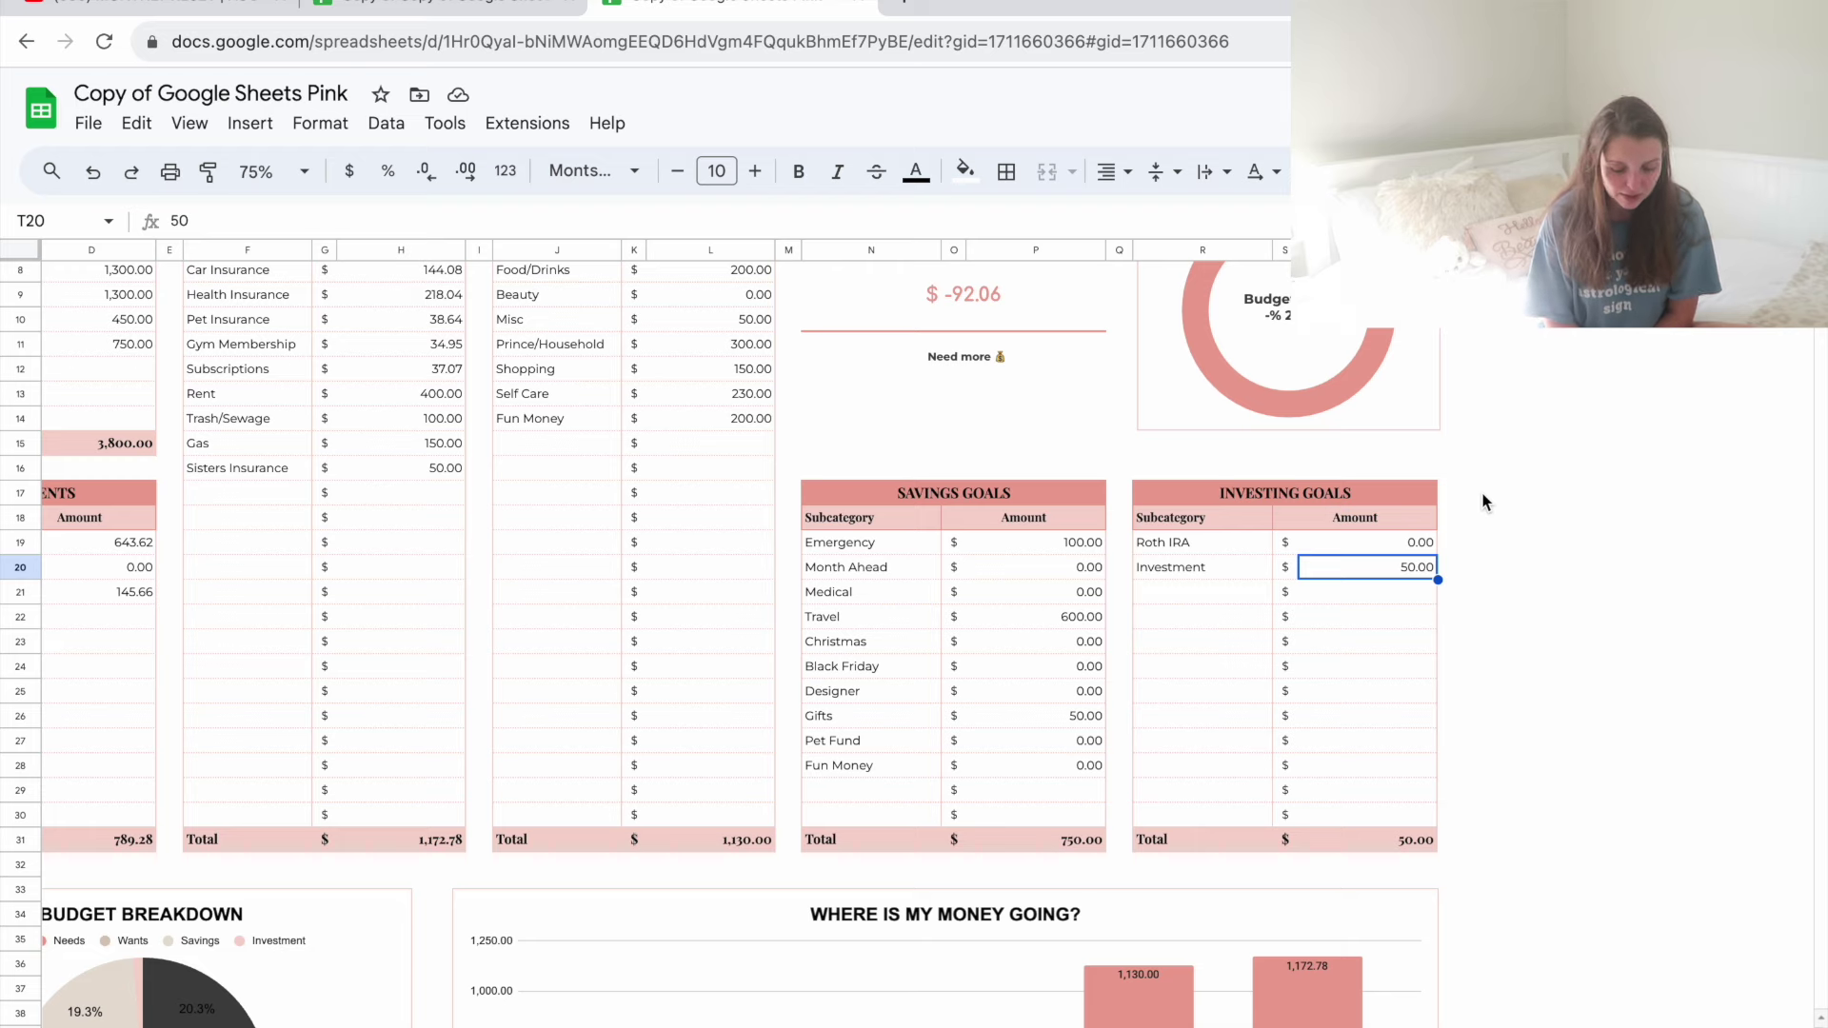
# Step: Review the whole October budget planner, comparing all category tables, the Budget Breakdown and spending charts, and the amount left
pyautogui.scroll(-3, 1483, 502)
pyautogui.hscroll(-2, 1483, 502)
pyautogui.scroll(-5, 1483, 502)
pyautogui.scroll(10, 1482, 502)
pyautogui.hscroll(-1, 1483, 502)
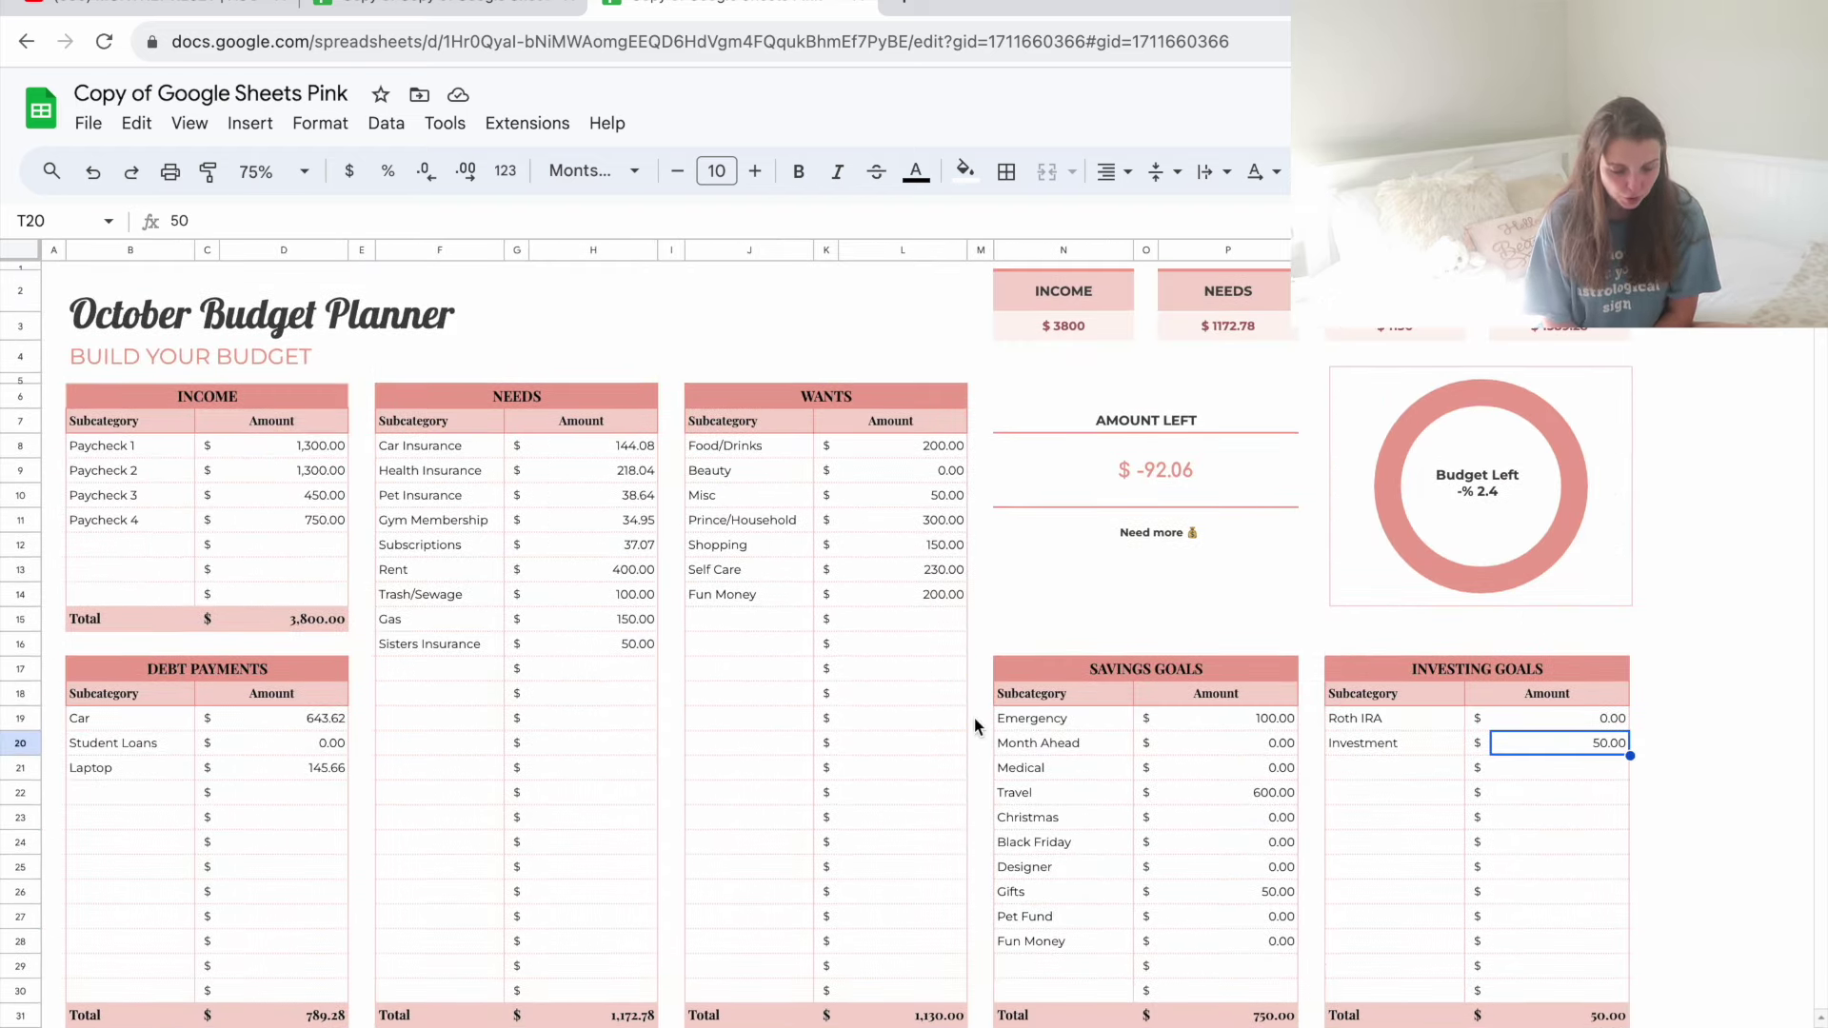
pyautogui.scroll(-1, 976, 726)
pyautogui.hscroll(1, 976, 725)
pyautogui.hscroll(-1, 974, 725)
pyautogui.scroll(-2, 1463, 752)
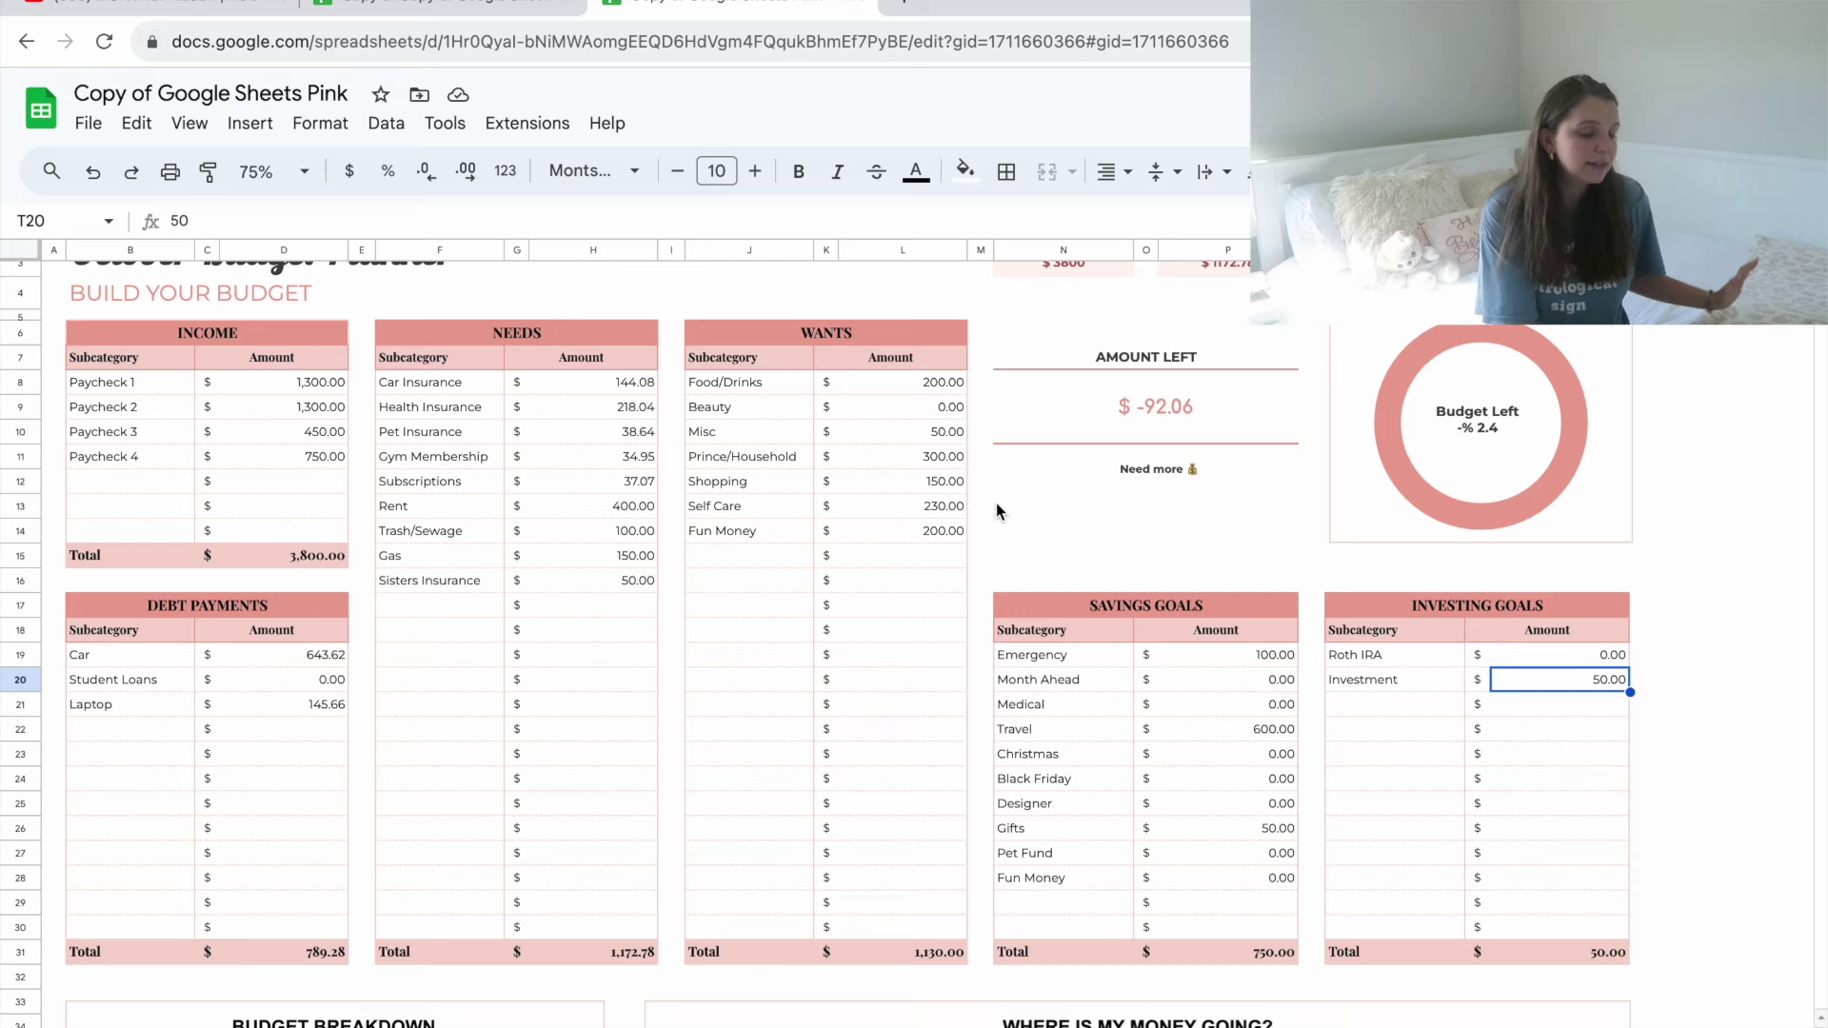
pyautogui.scroll(-5, 996, 512)
pyautogui.hscroll(1, 996, 511)
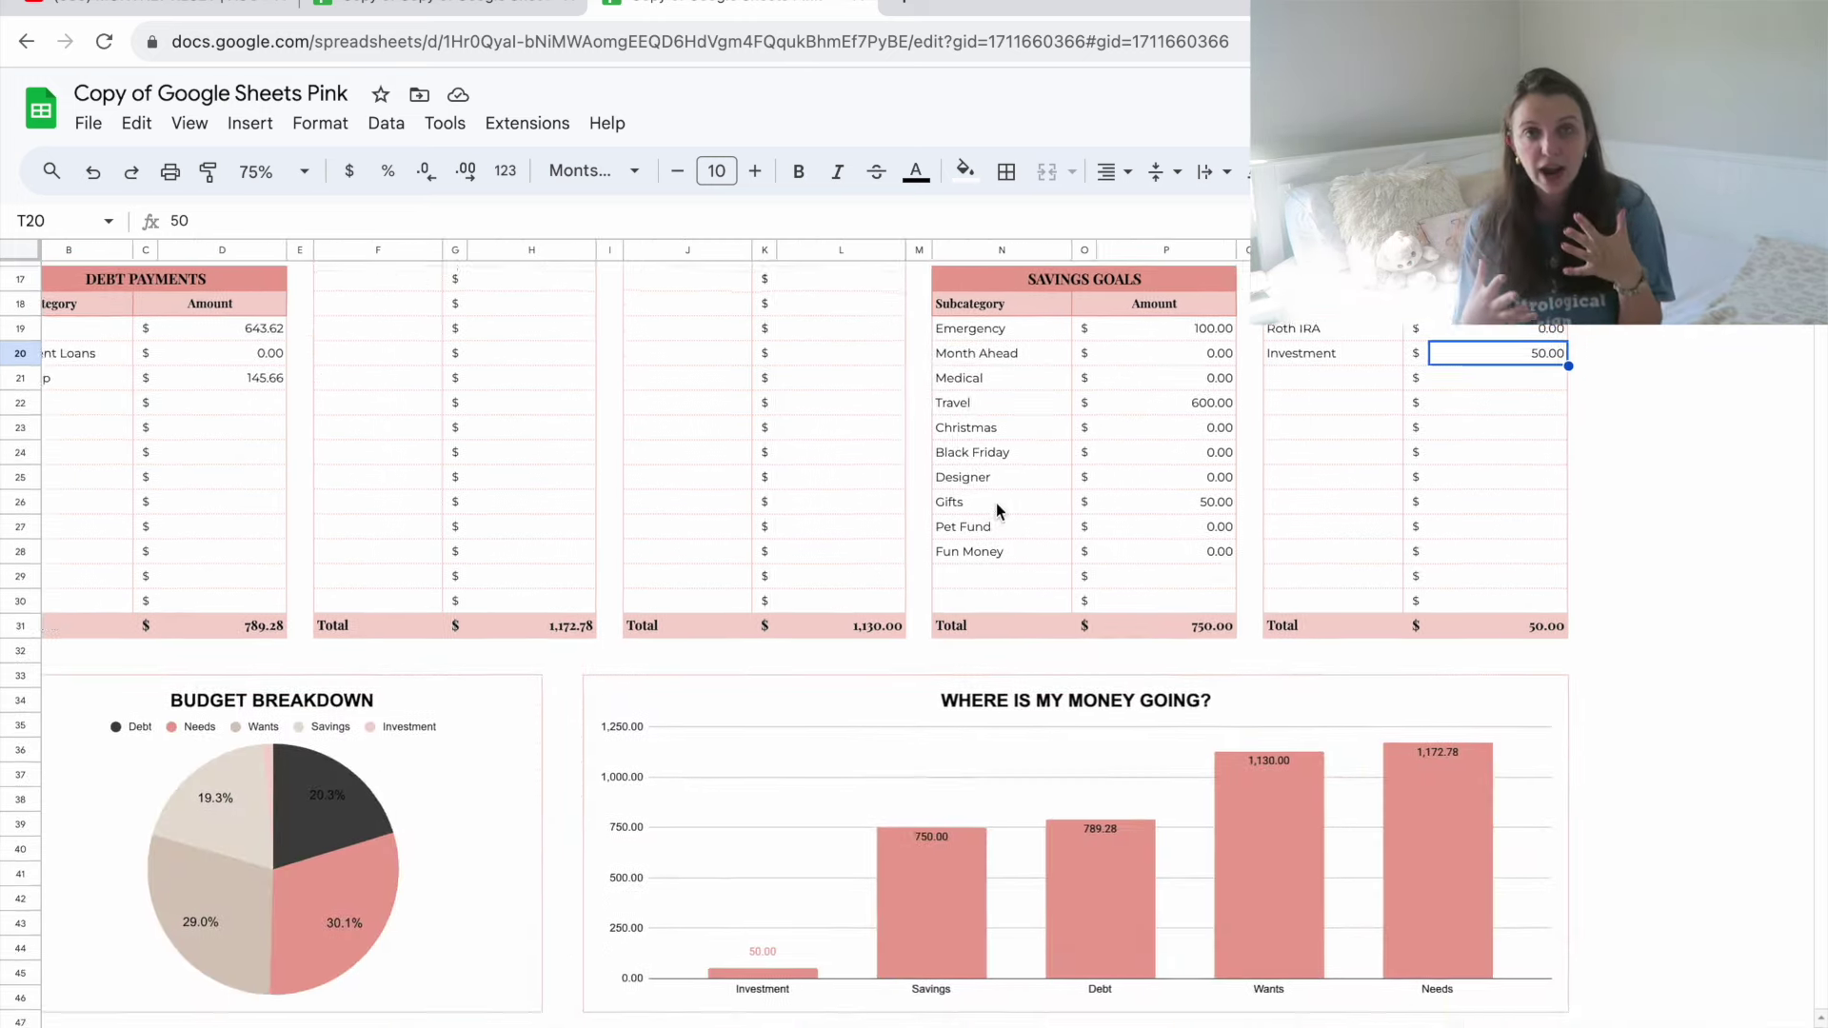
pyautogui.scroll(-3, 996, 503)
pyautogui.hscroll(-1, 996, 503)
pyautogui.scroll(10, 996, 503)
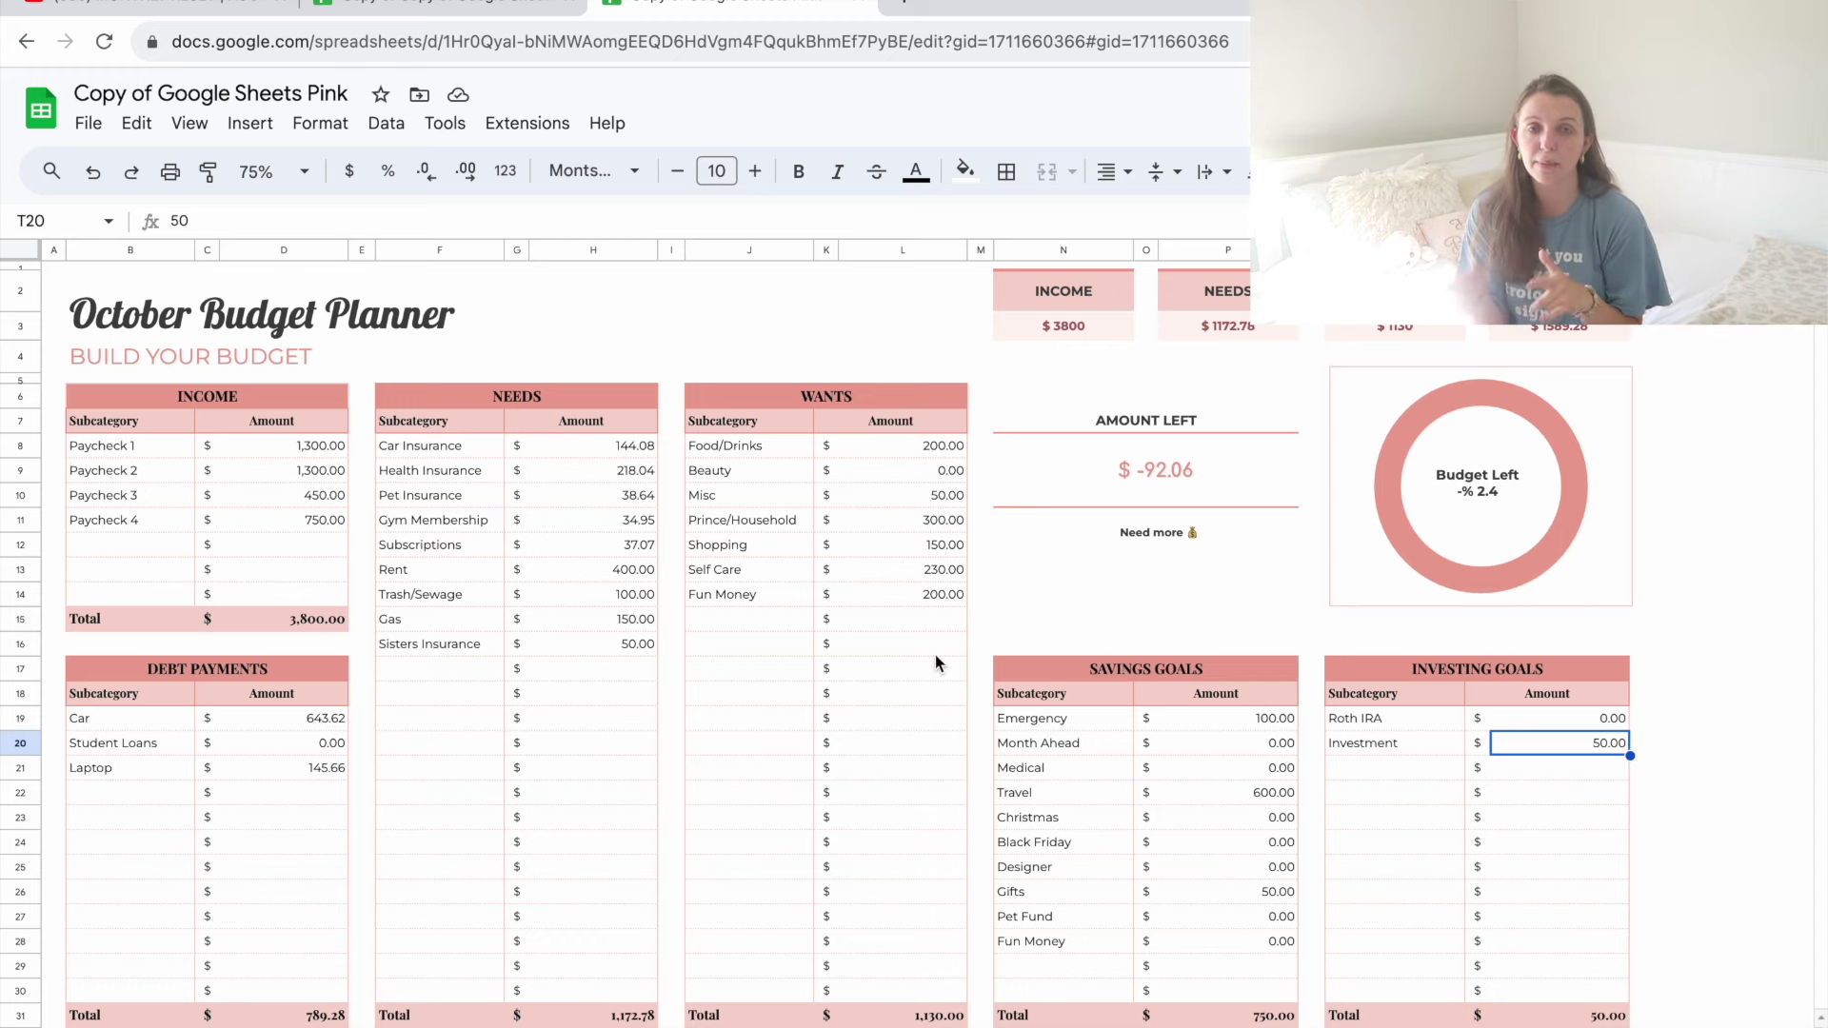
pyautogui.scroll(-1, 936, 662)
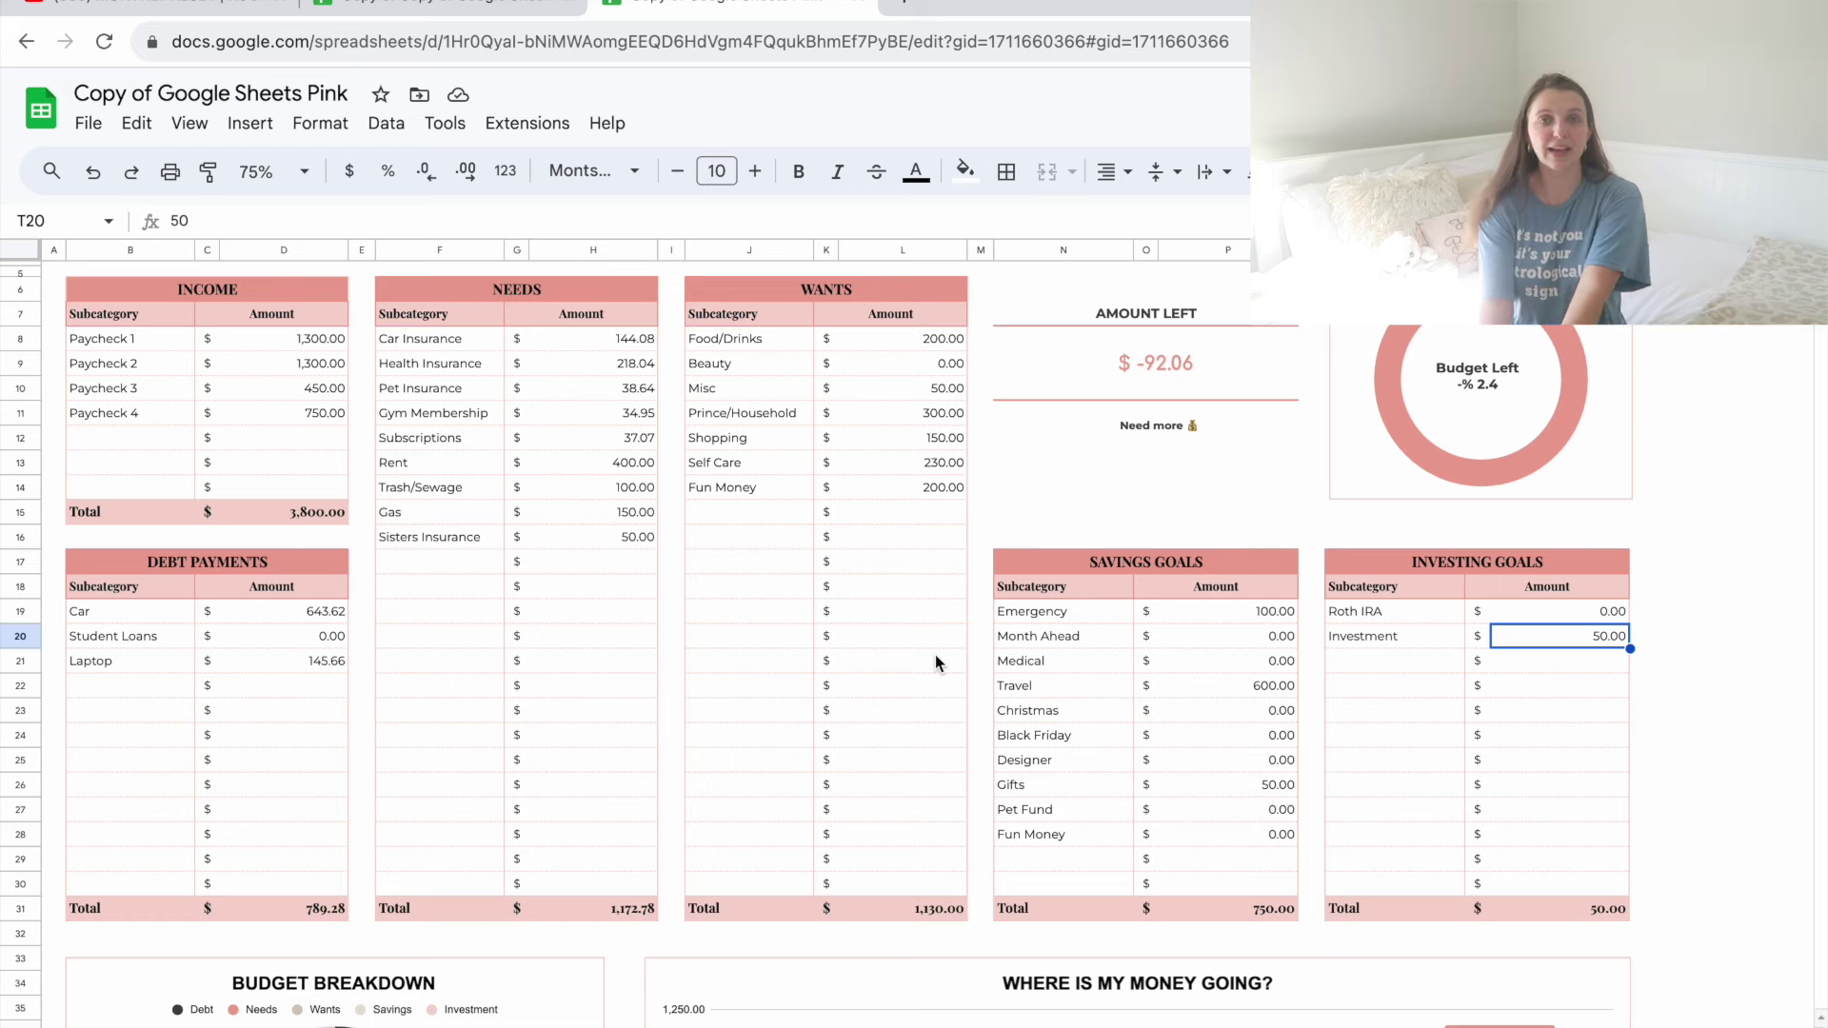